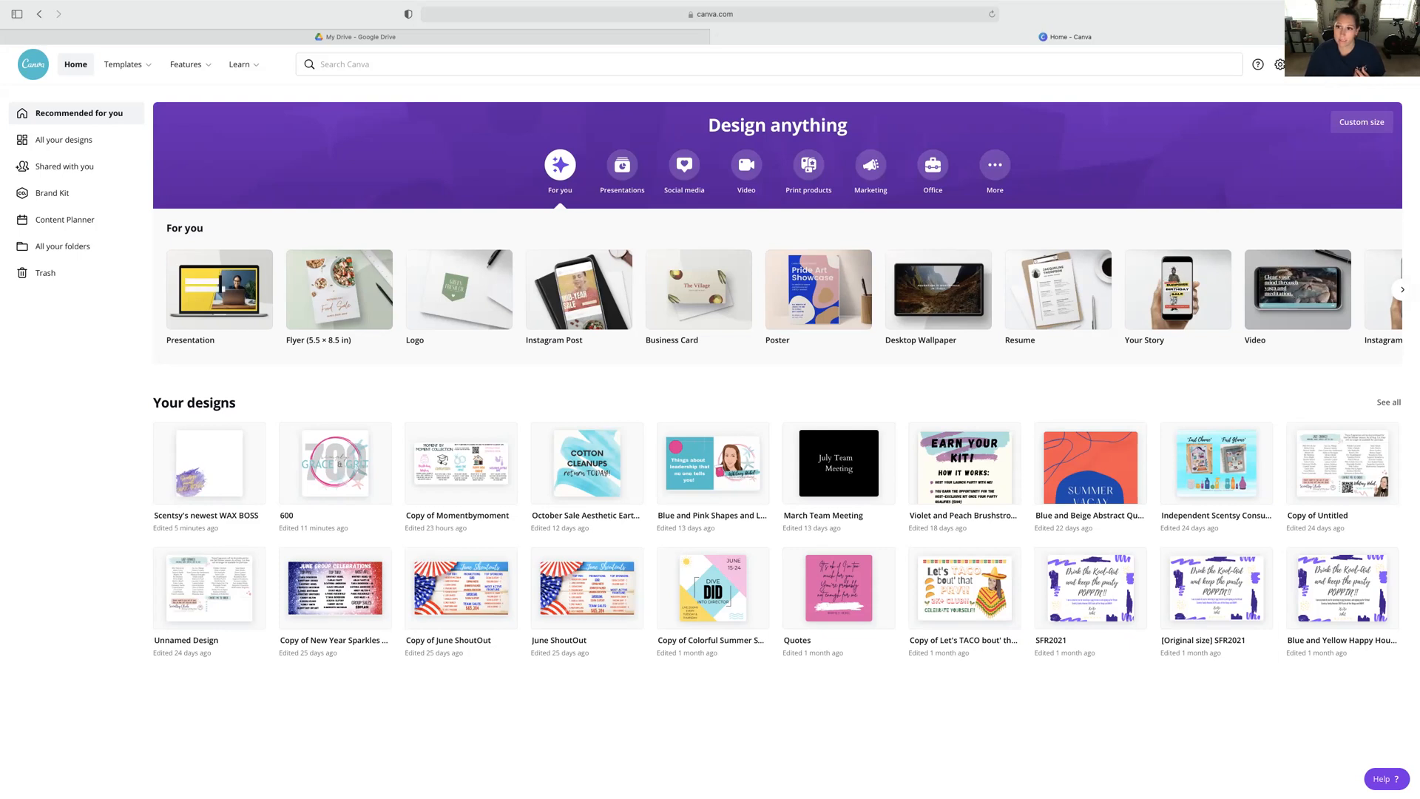
Create a blank Instagram Post design.
{"action": "left_click", "coordinate": [1321, 73]}
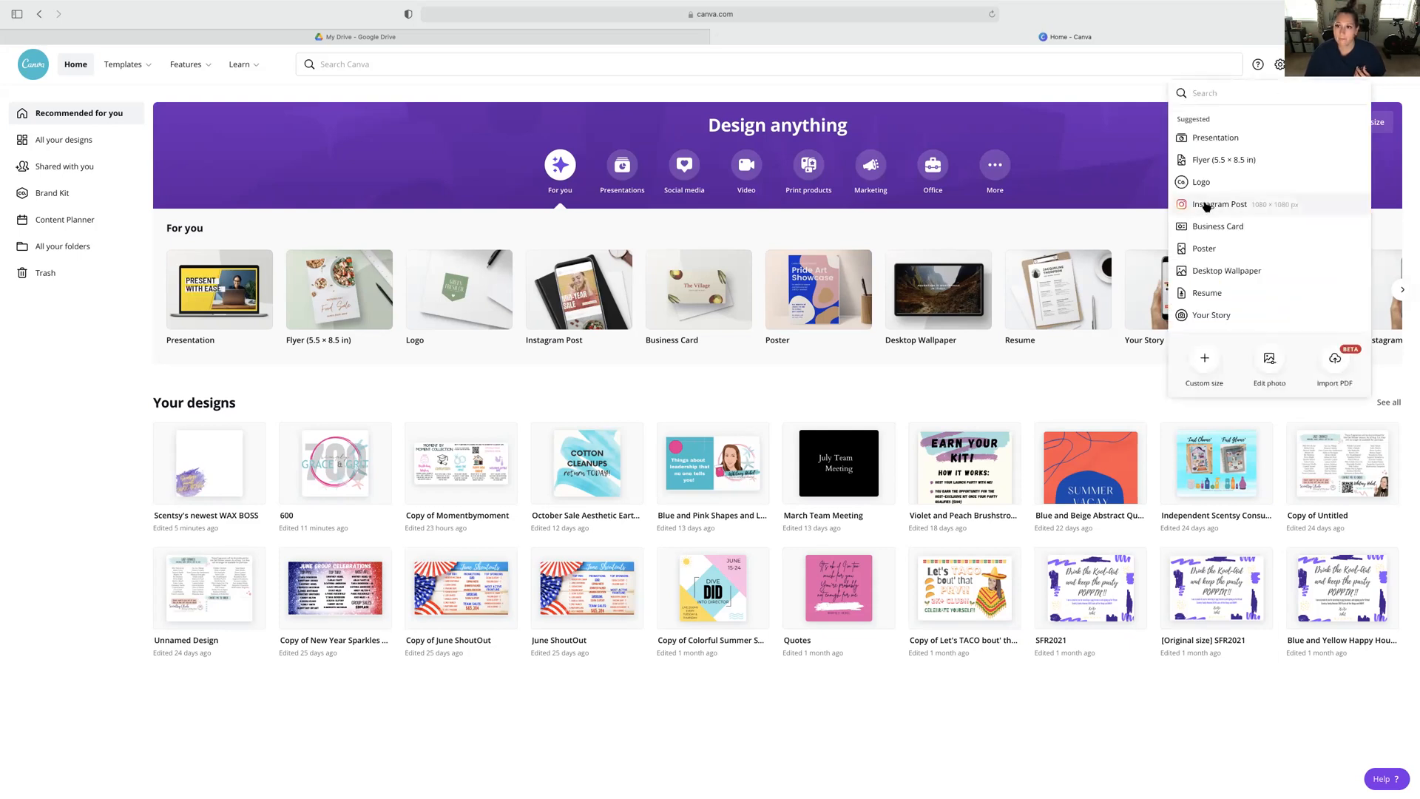
{"action": "left_click", "coordinate": [1276, 210]}
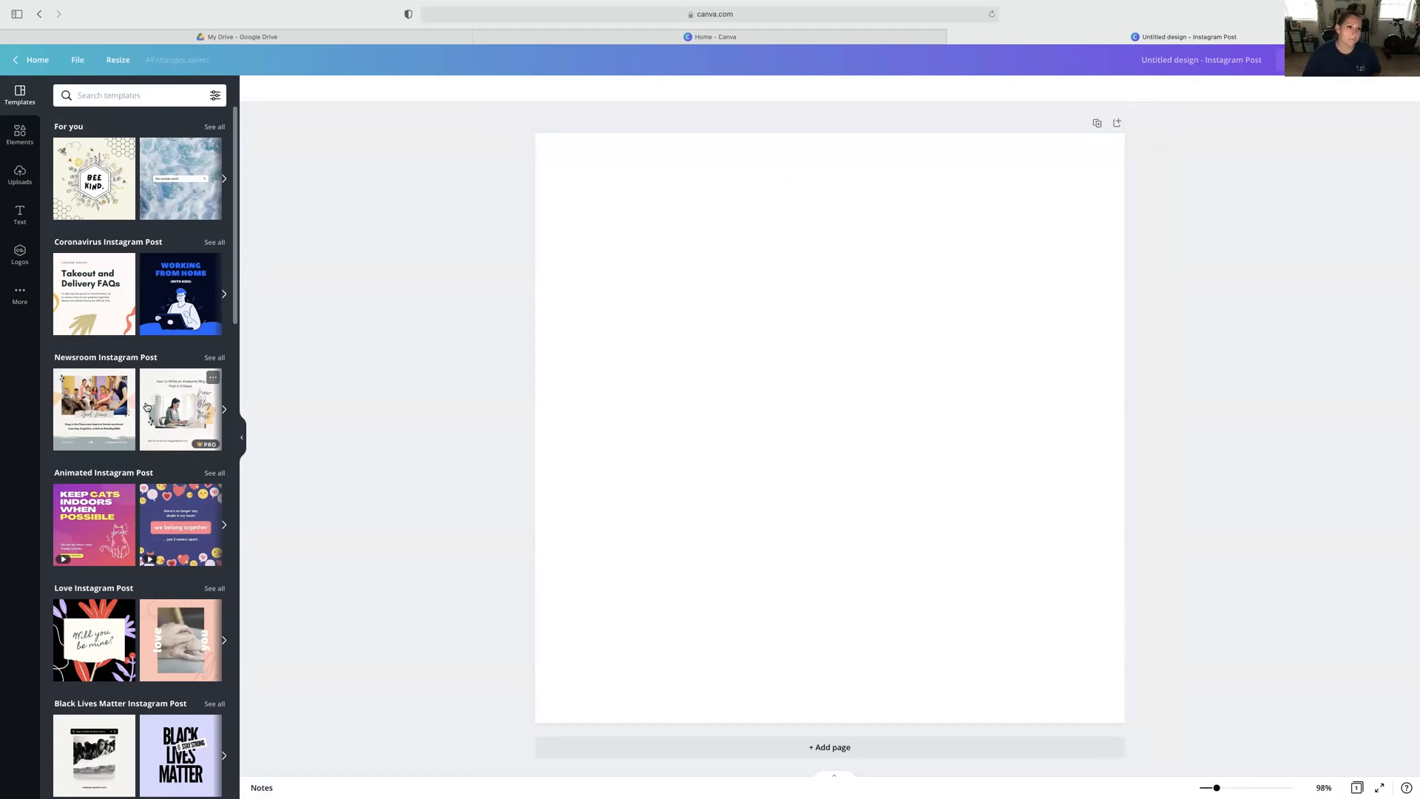
Look through the recently used elements and search the elements library for "brushstroke".
{"action": "left_click", "coordinate": [20, 133]}
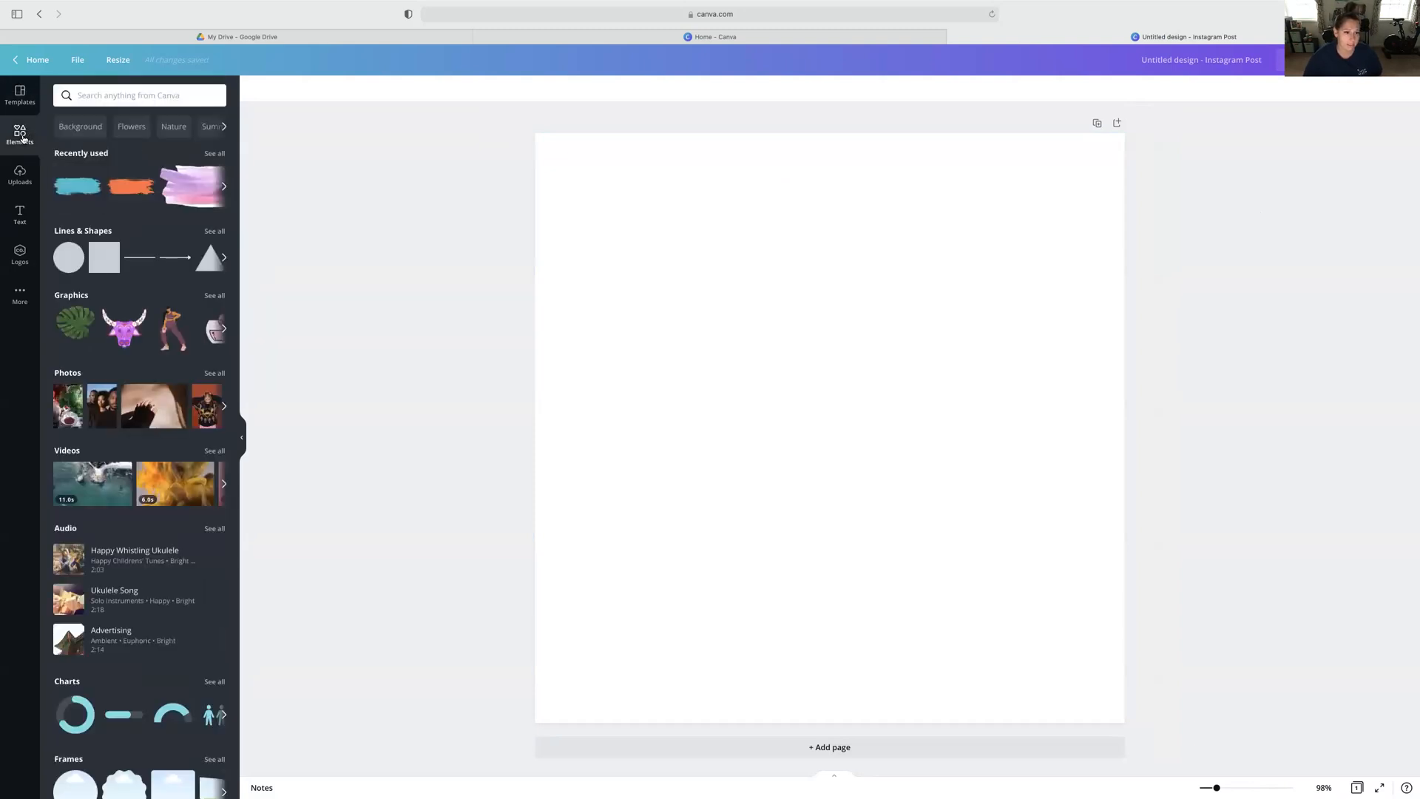
{"action": "scroll", "coordinate": [134, 191], "scroll_direction": "right", "scroll_amount": 5}
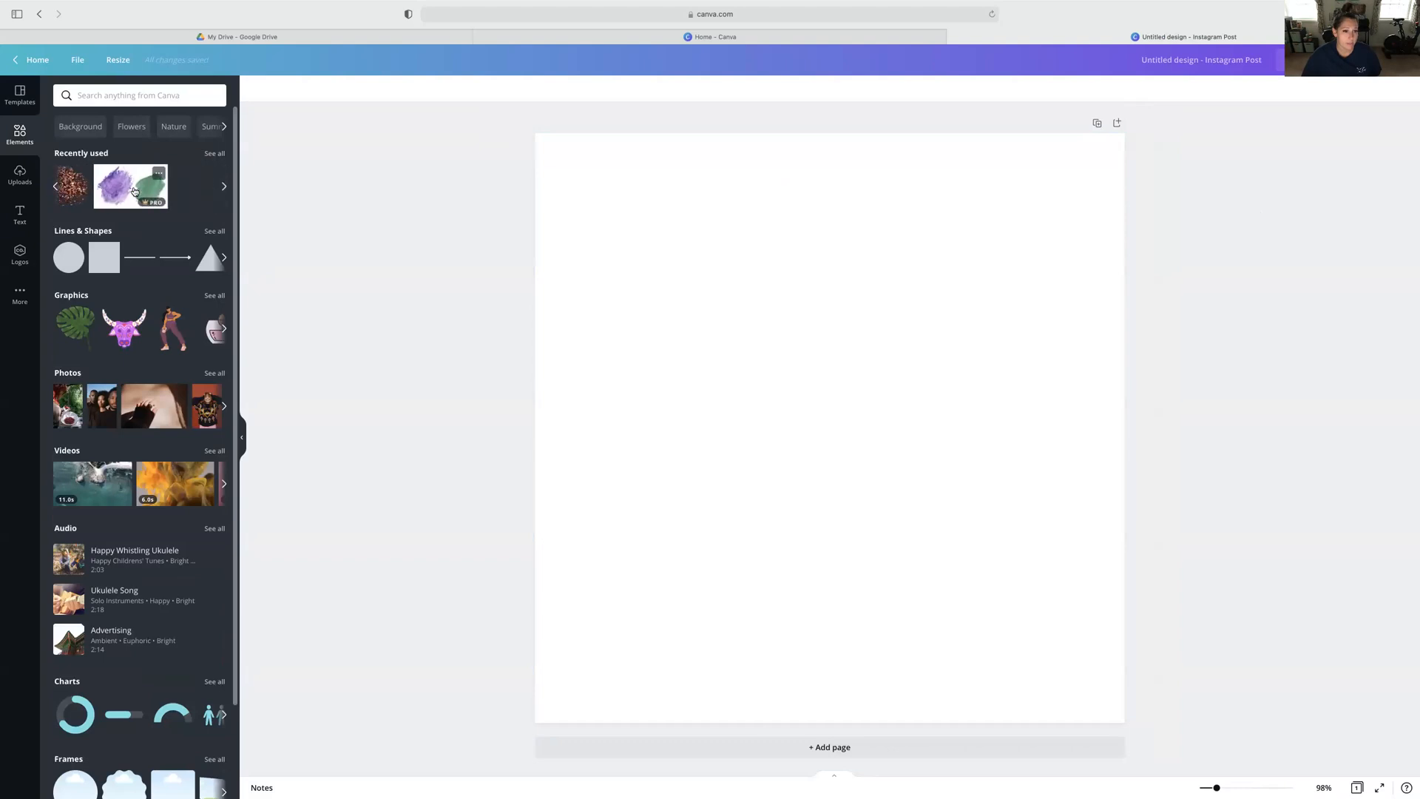
{"action": "scroll", "coordinate": [137, 190], "scroll_direction": "right", "scroll_amount": 8}
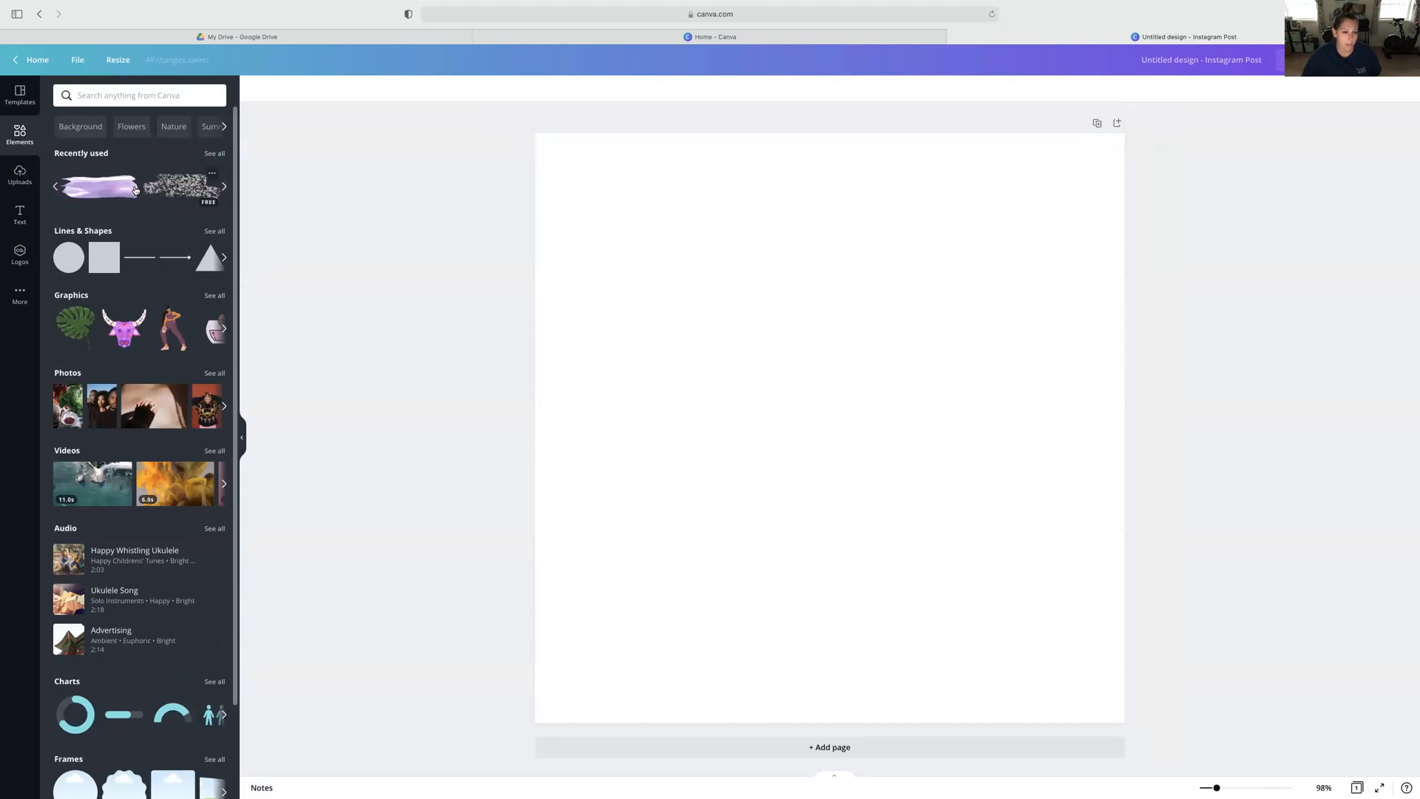
{"action": "scroll", "coordinate": [142, 188], "scroll_direction": "left", "scroll_amount": 5}
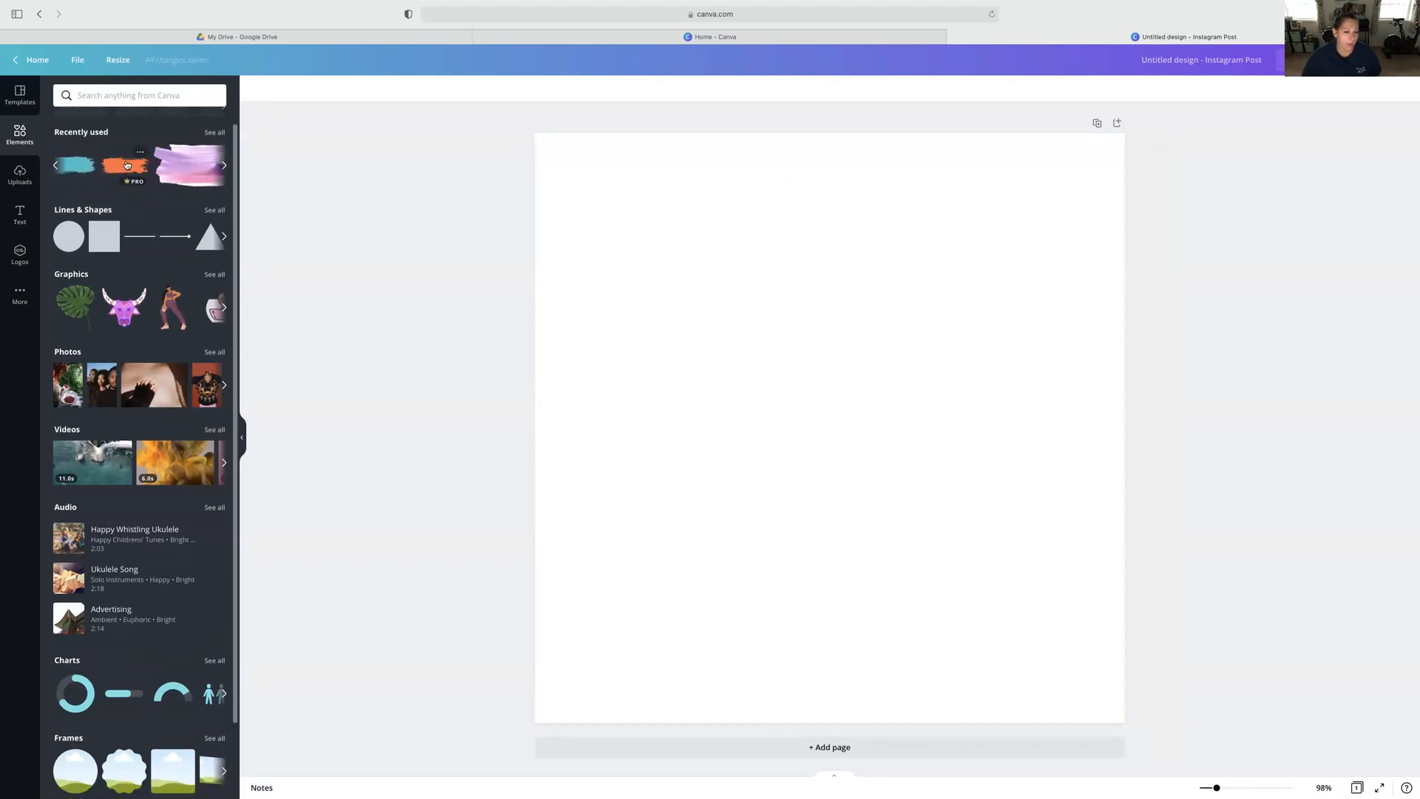
{"action": "left_click", "coordinate": [107, 96]}
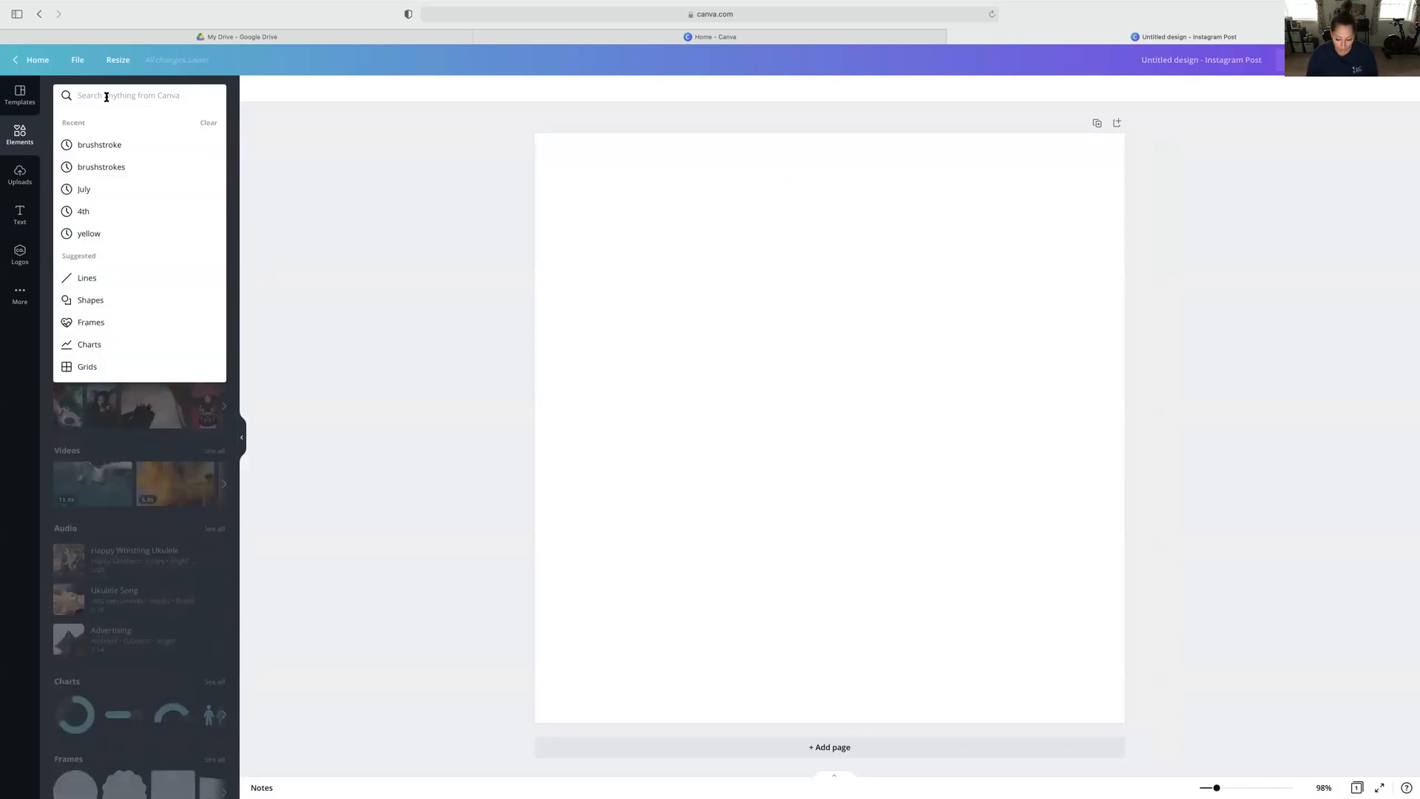
{"action": "type", "text": "brushst"}
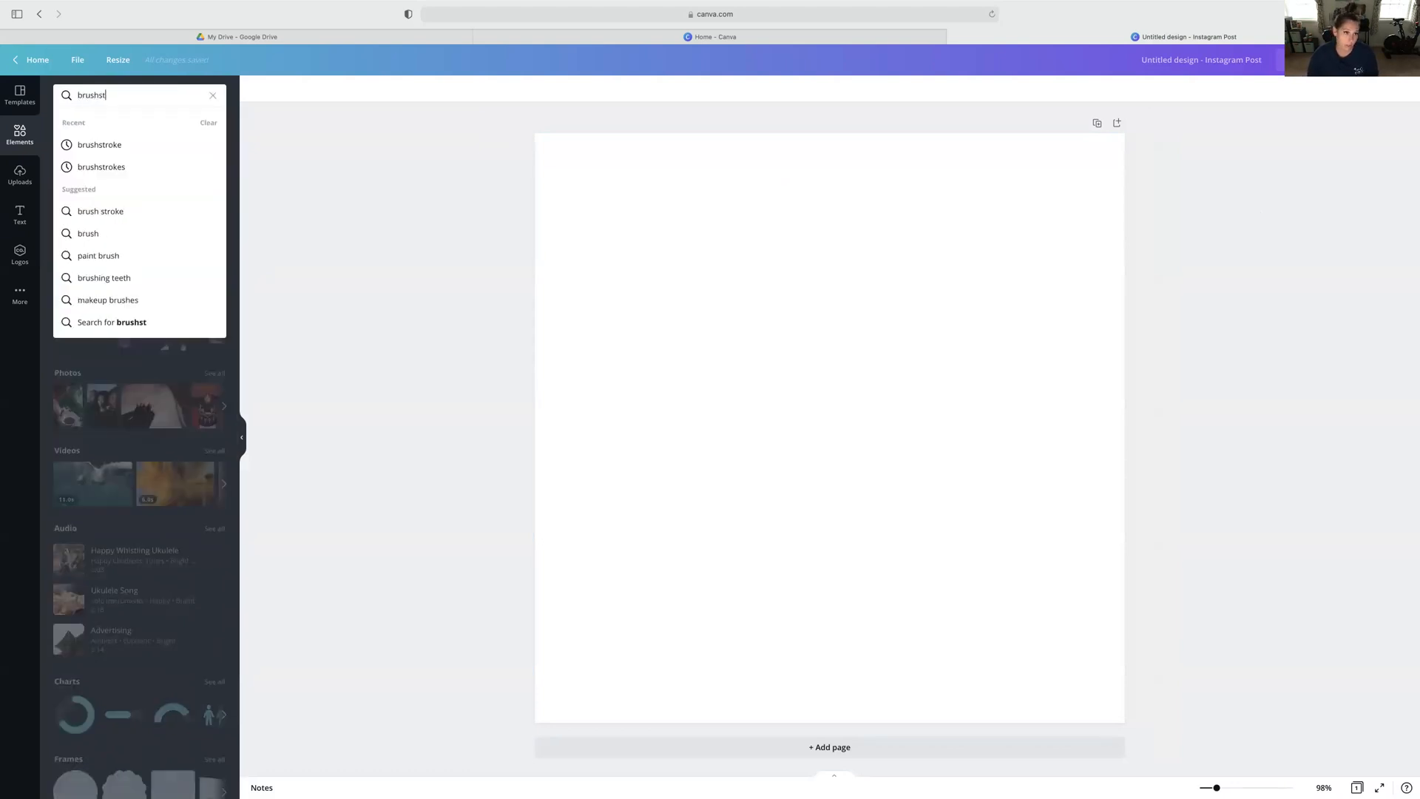
{"action": "type", "text": "roke"}
{"action": "key", "text": "Return"}
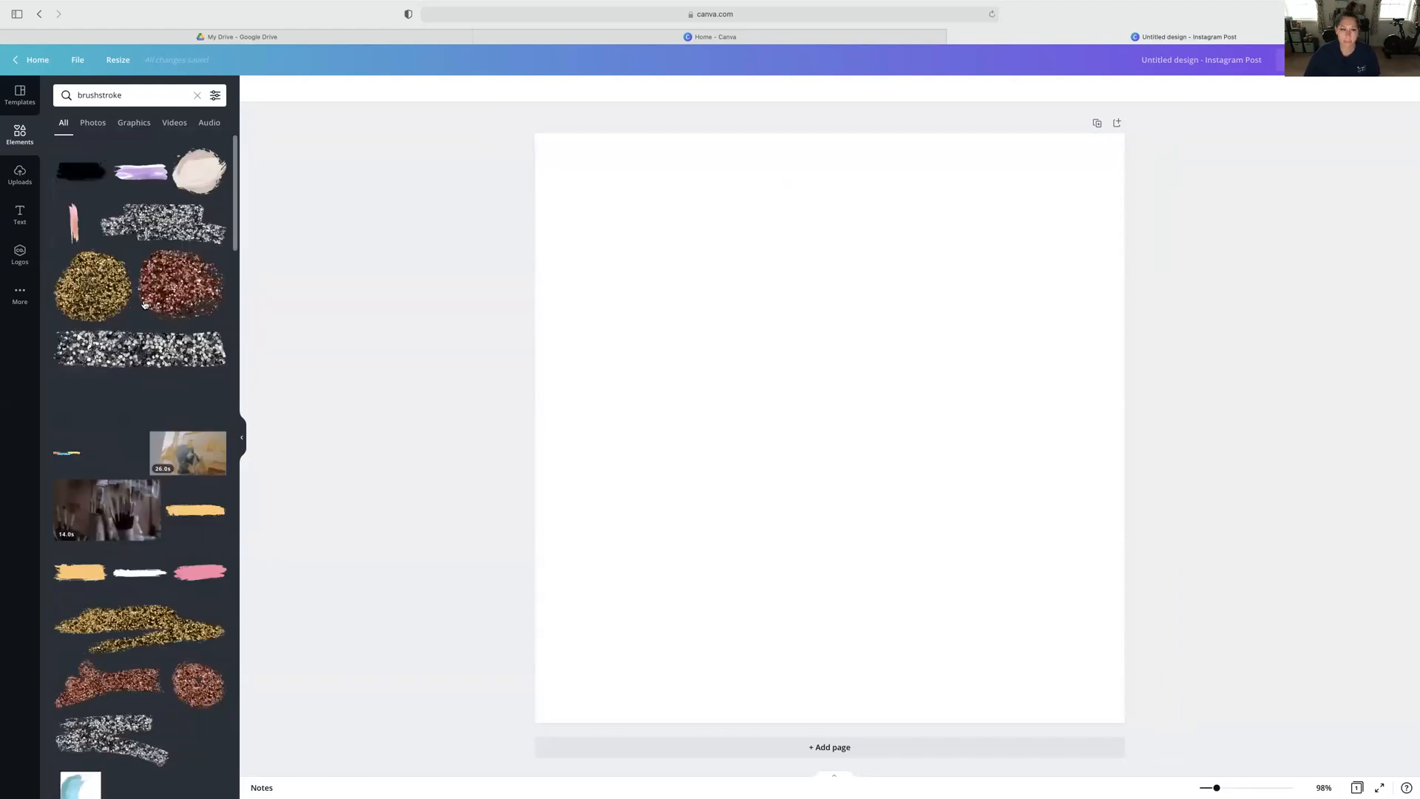
Browse the brushstroke search results for graphics that could suit the post.
{"action": "scroll", "coordinate": [111, 332], "scroll_direction": "down", "scroll_amount": 3}
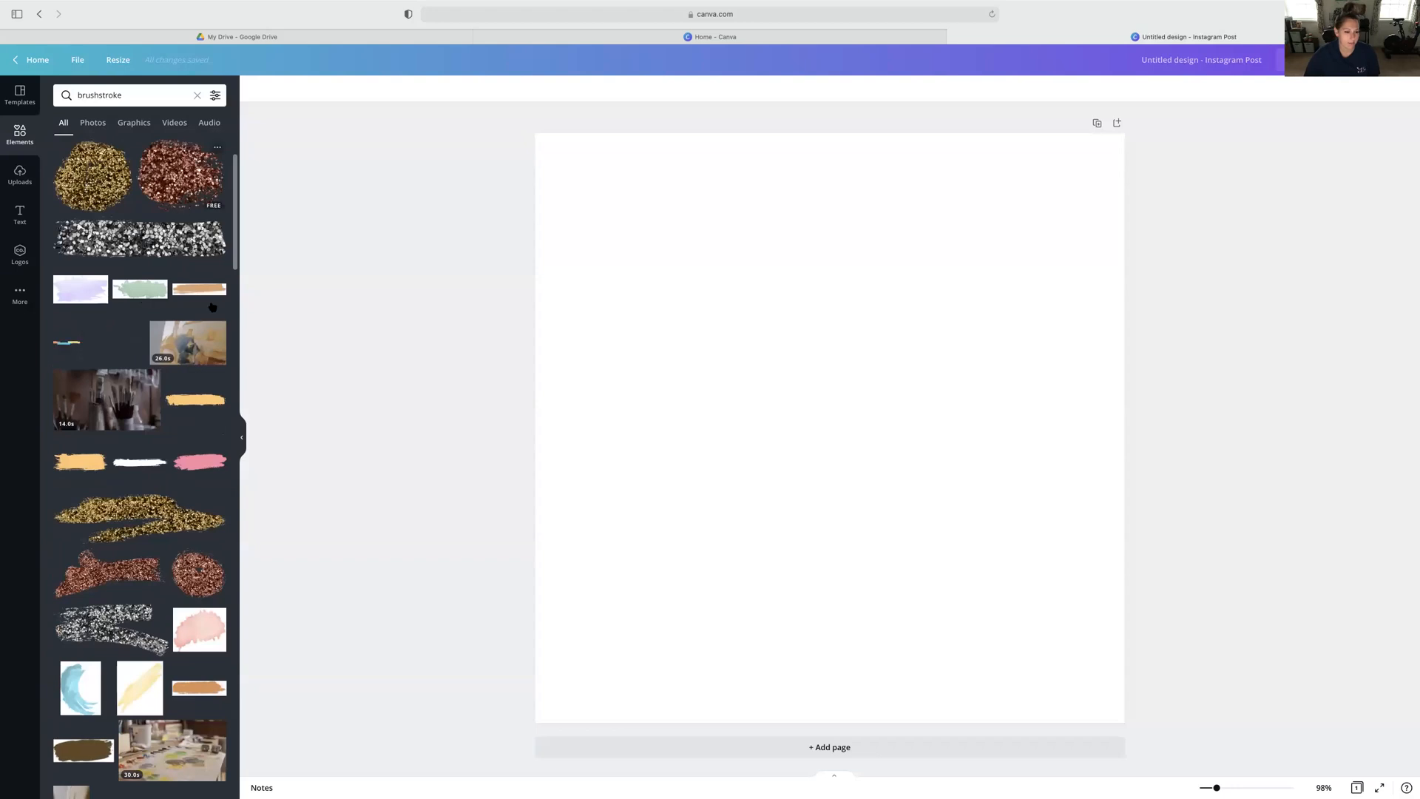
{"action": "scroll", "coordinate": [211, 303], "scroll_direction": "down", "scroll_amount": 5}
{"action": "scroll", "coordinate": [199, 292], "scroll_direction": "down", "scroll_amount": 1}
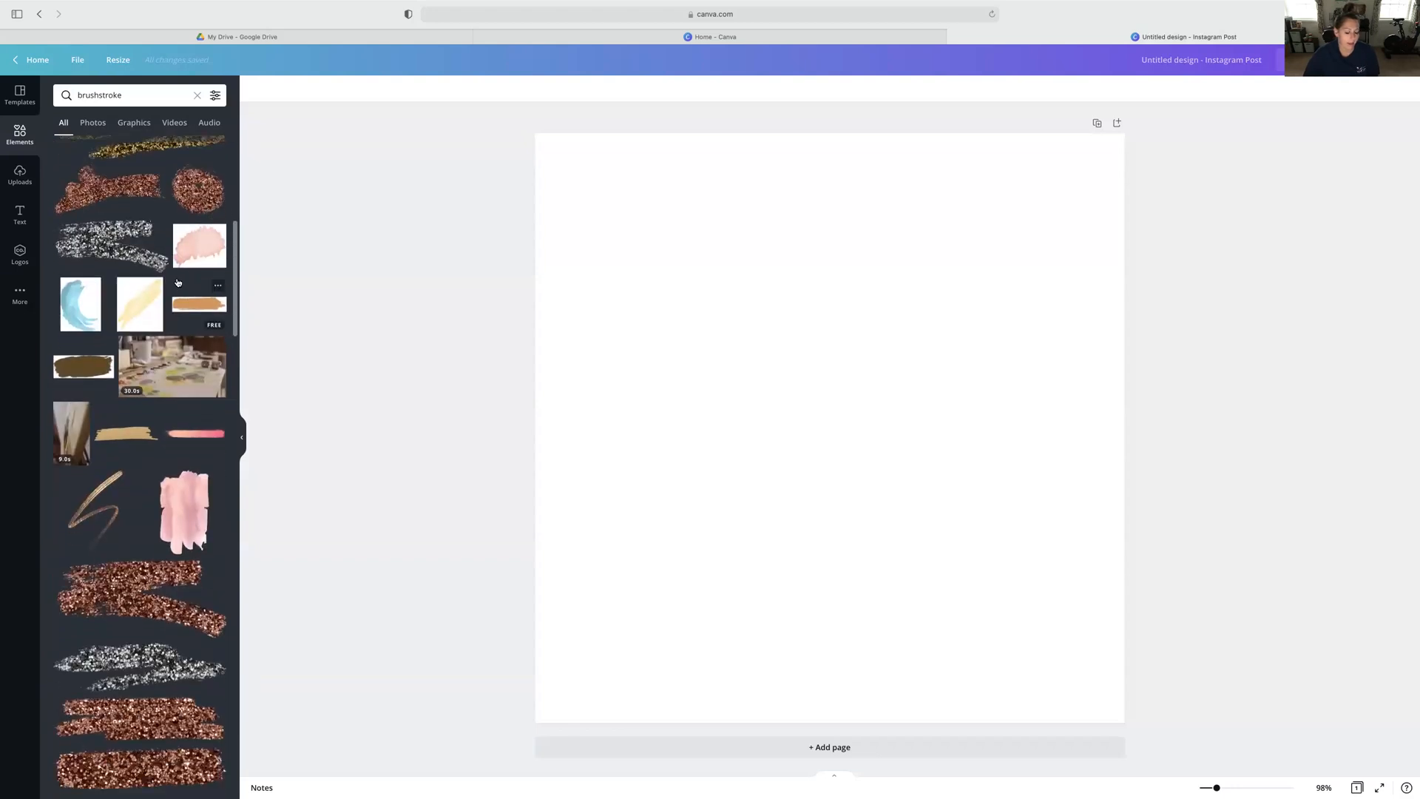
{"action": "scroll", "coordinate": [173, 299], "scroll_direction": "down", "scroll_amount": 6}
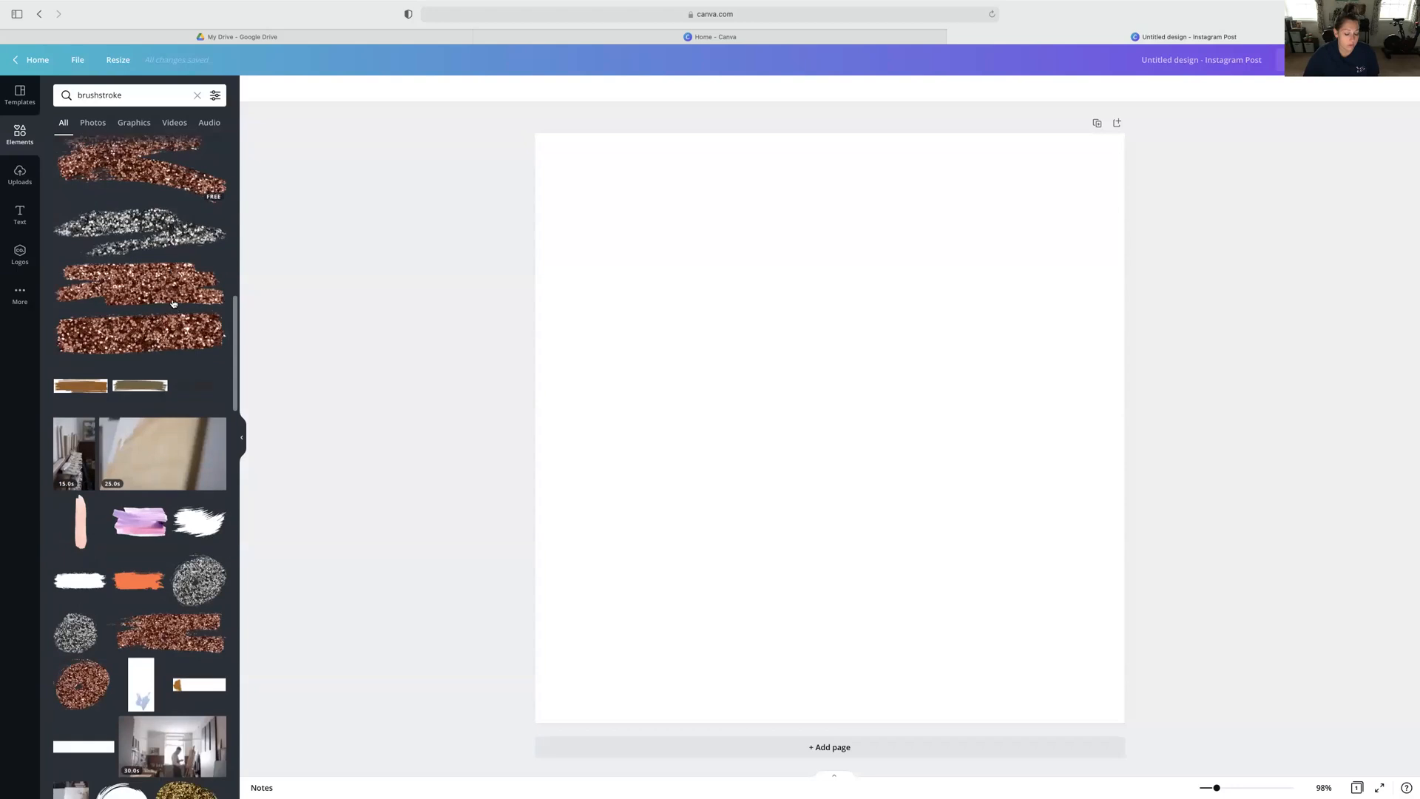
{"action": "scroll", "coordinate": [173, 303], "scroll_direction": "down", "scroll_amount": 1}
{"action": "scroll", "coordinate": [159, 299], "scroll_direction": "down", "scroll_amount": 7}
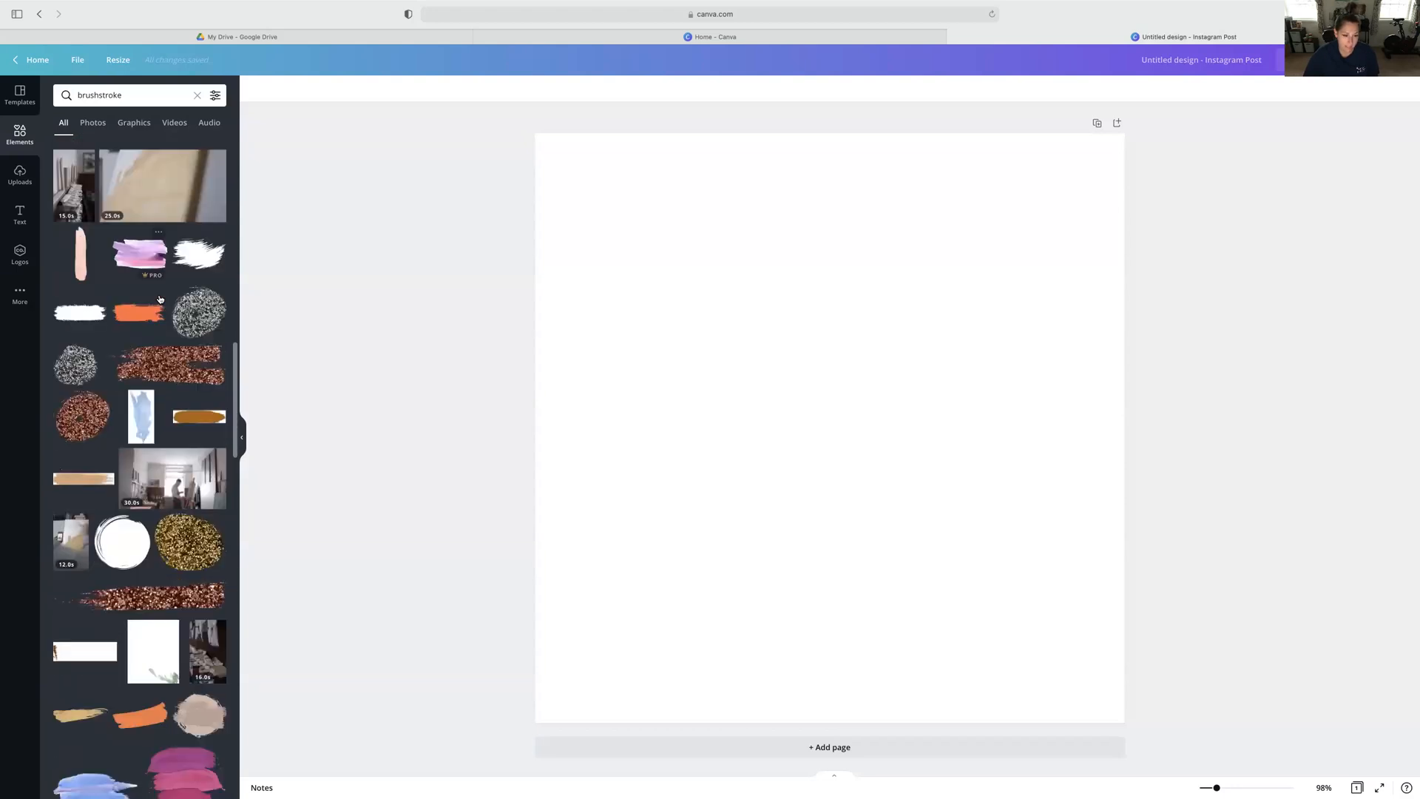
{"action": "scroll", "coordinate": [163, 300], "scroll_direction": "down", "scroll_amount": 6}
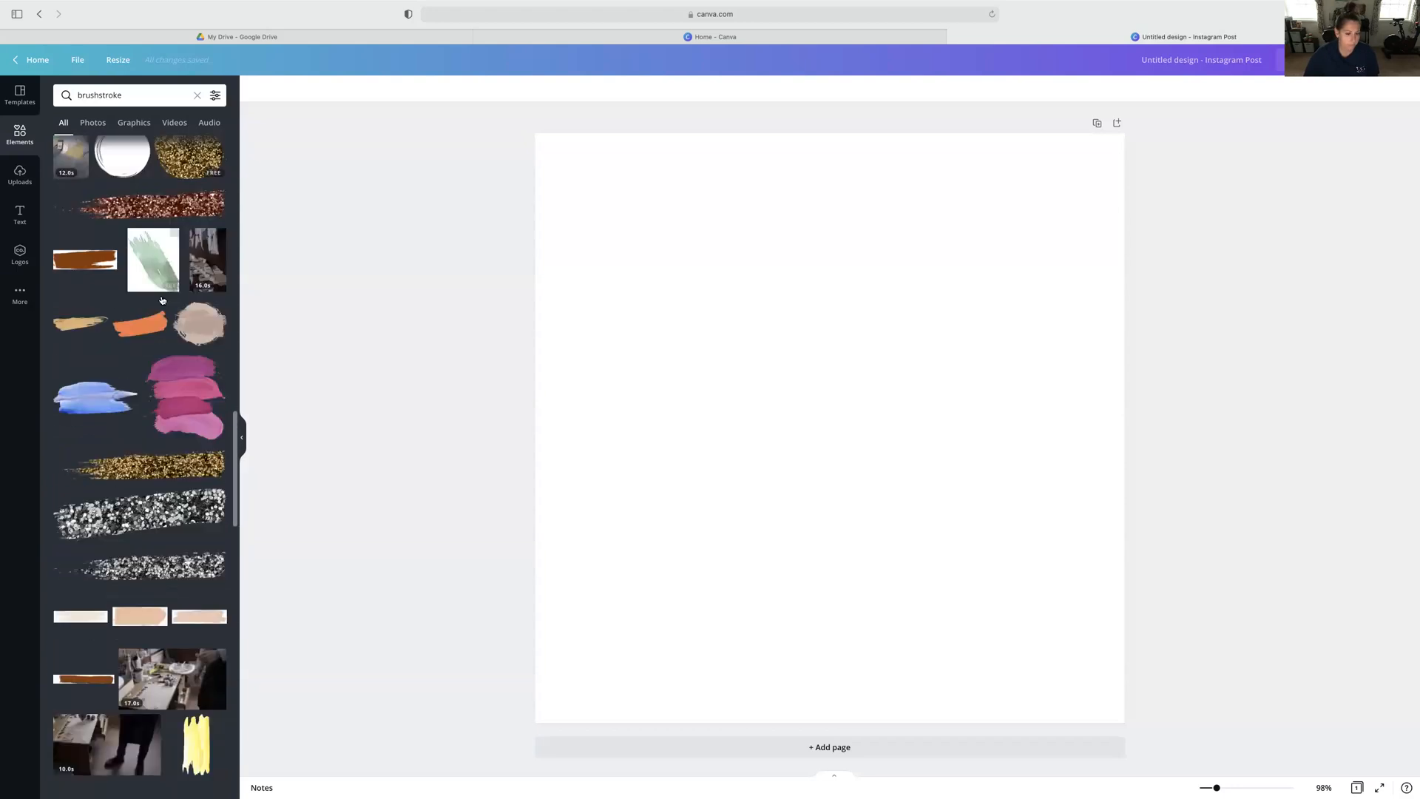
{"action": "scroll", "coordinate": [160, 301], "scroll_direction": "down", "scroll_amount": 1}
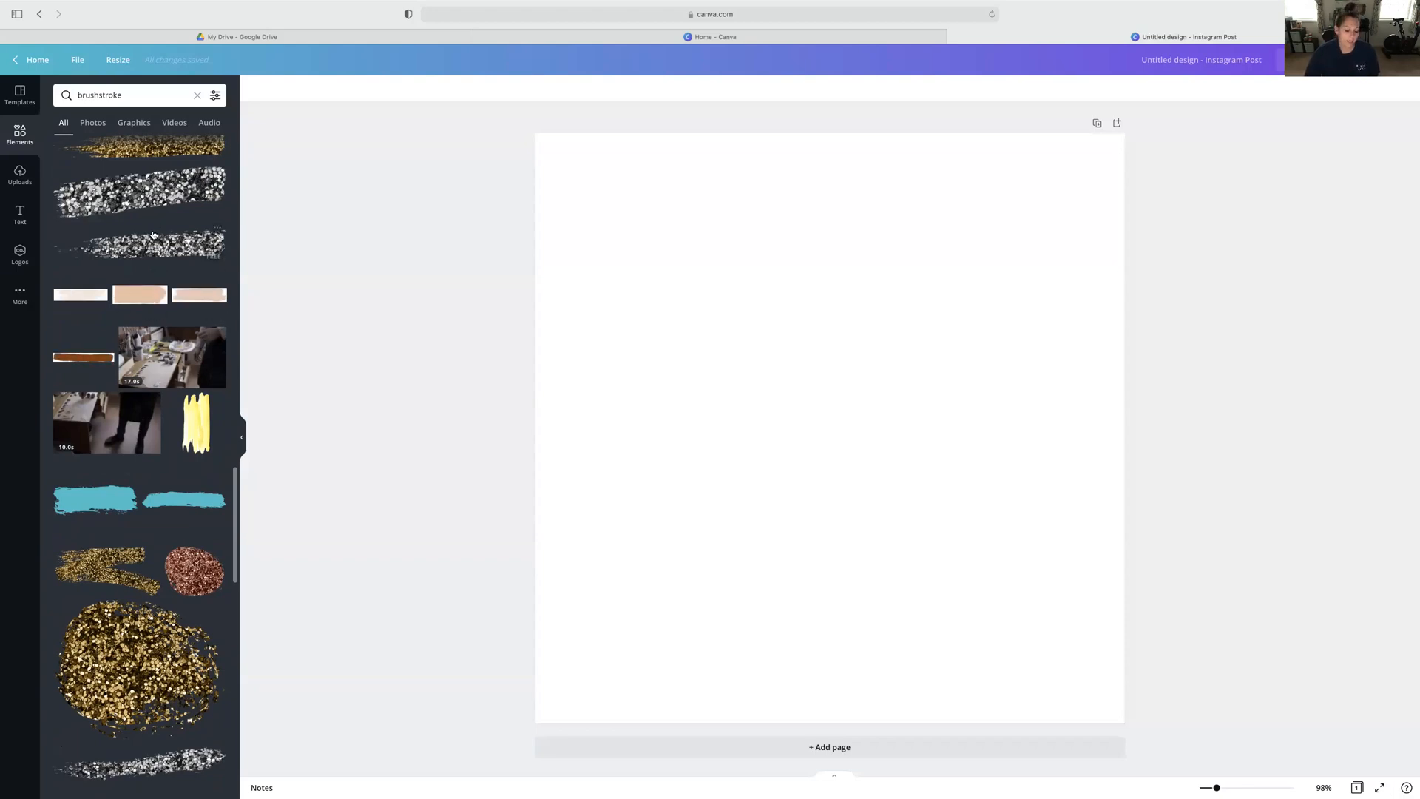
{"action": "scroll", "coordinate": [152, 235], "scroll_direction": "down", "scroll_amount": 2}
{"action": "scroll", "coordinate": [152, 235], "scroll_direction": "down", "scroll_amount": 10}
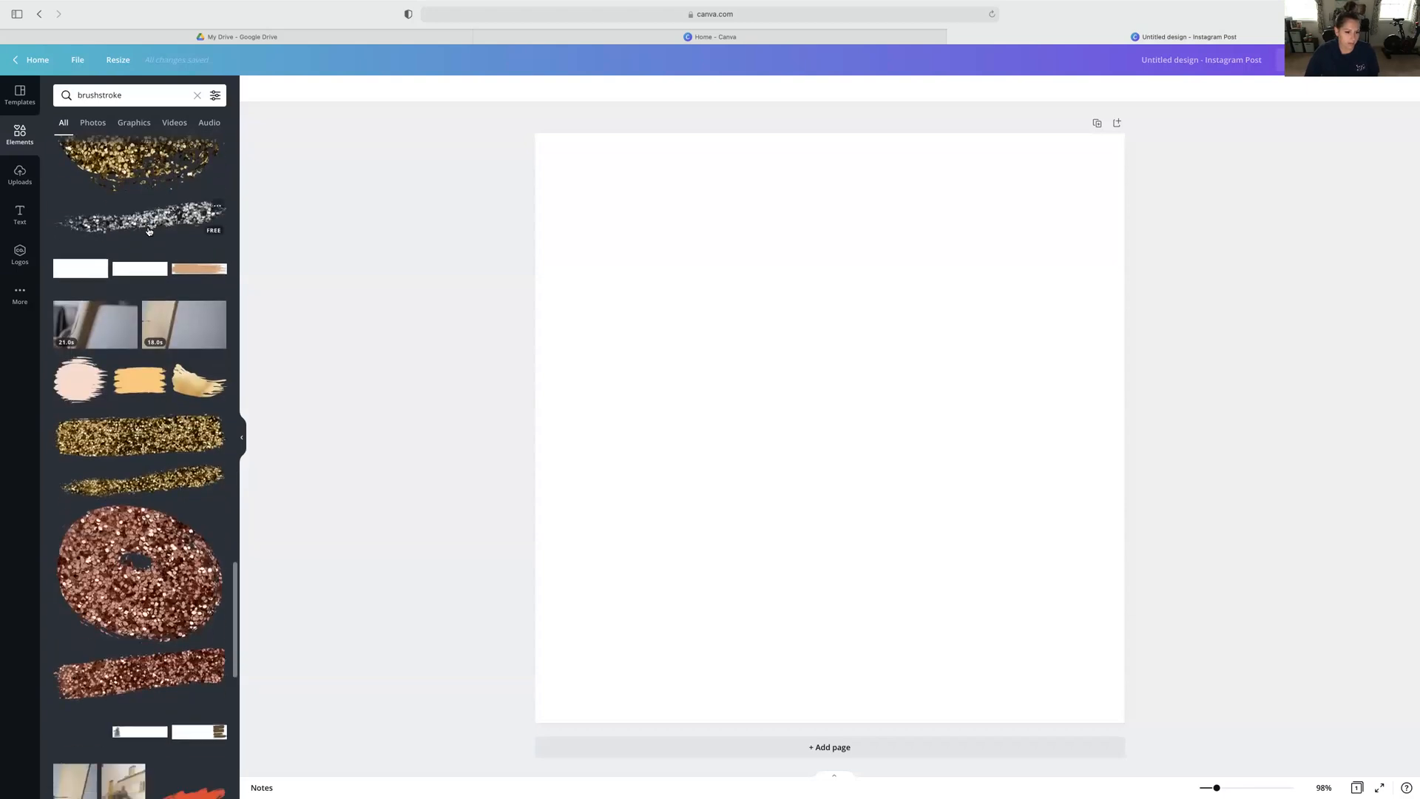
{"action": "scroll", "coordinate": [148, 231], "scroll_direction": "down", "scroll_amount": 12}
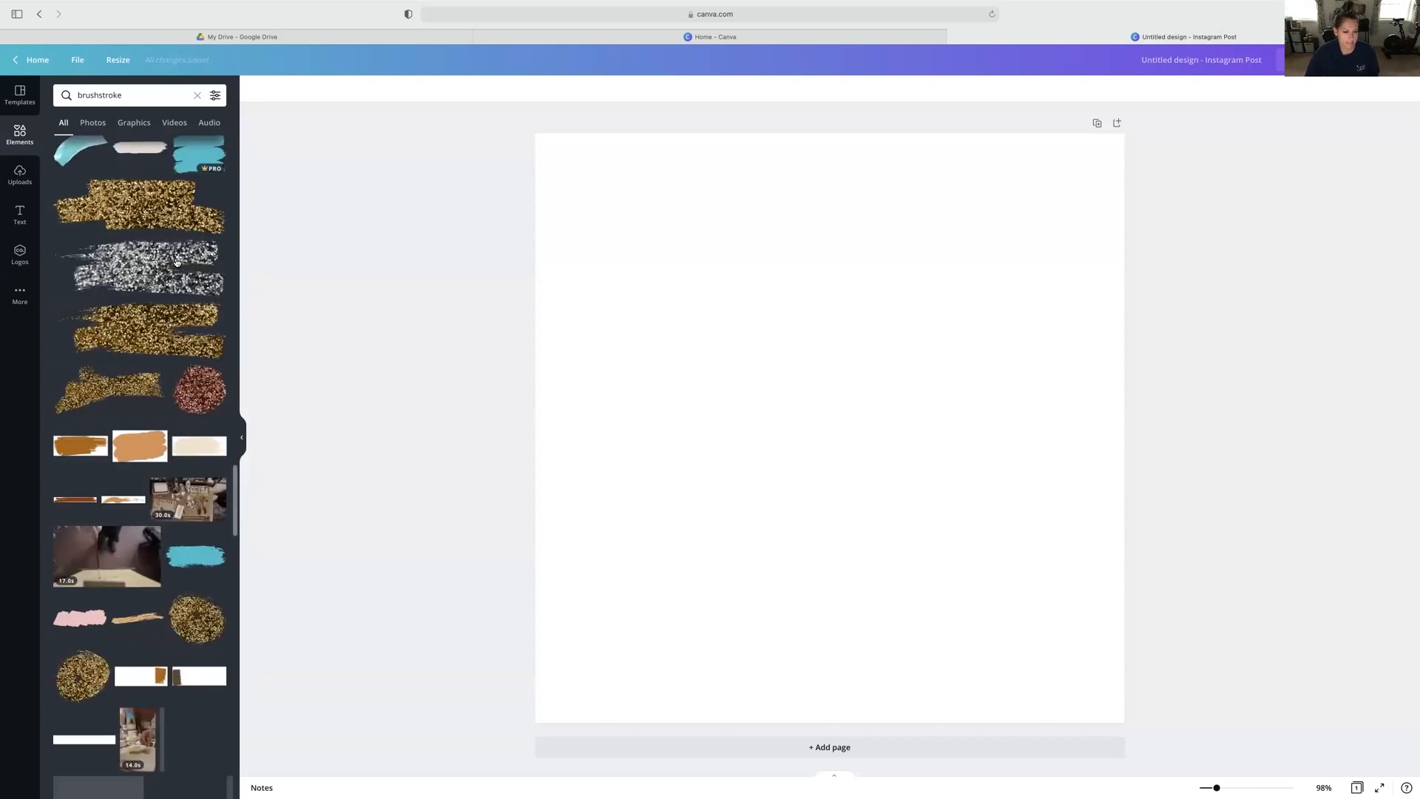
{"action": "scroll", "coordinate": [173, 261], "scroll_direction": "down", "scroll_amount": 2}
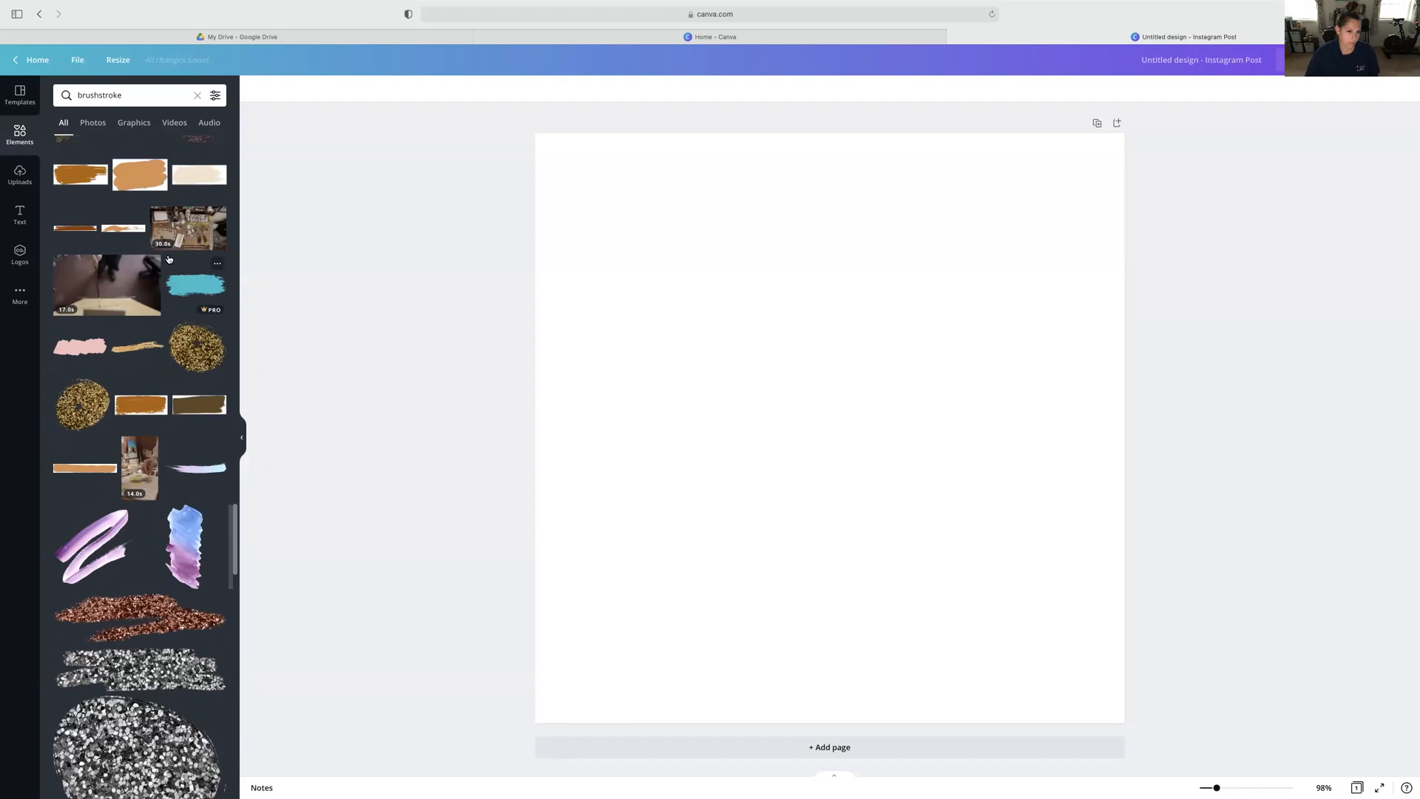
{"action": "scroll", "coordinate": [169, 262], "scroll_direction": "up", "scroll_amount": 15}
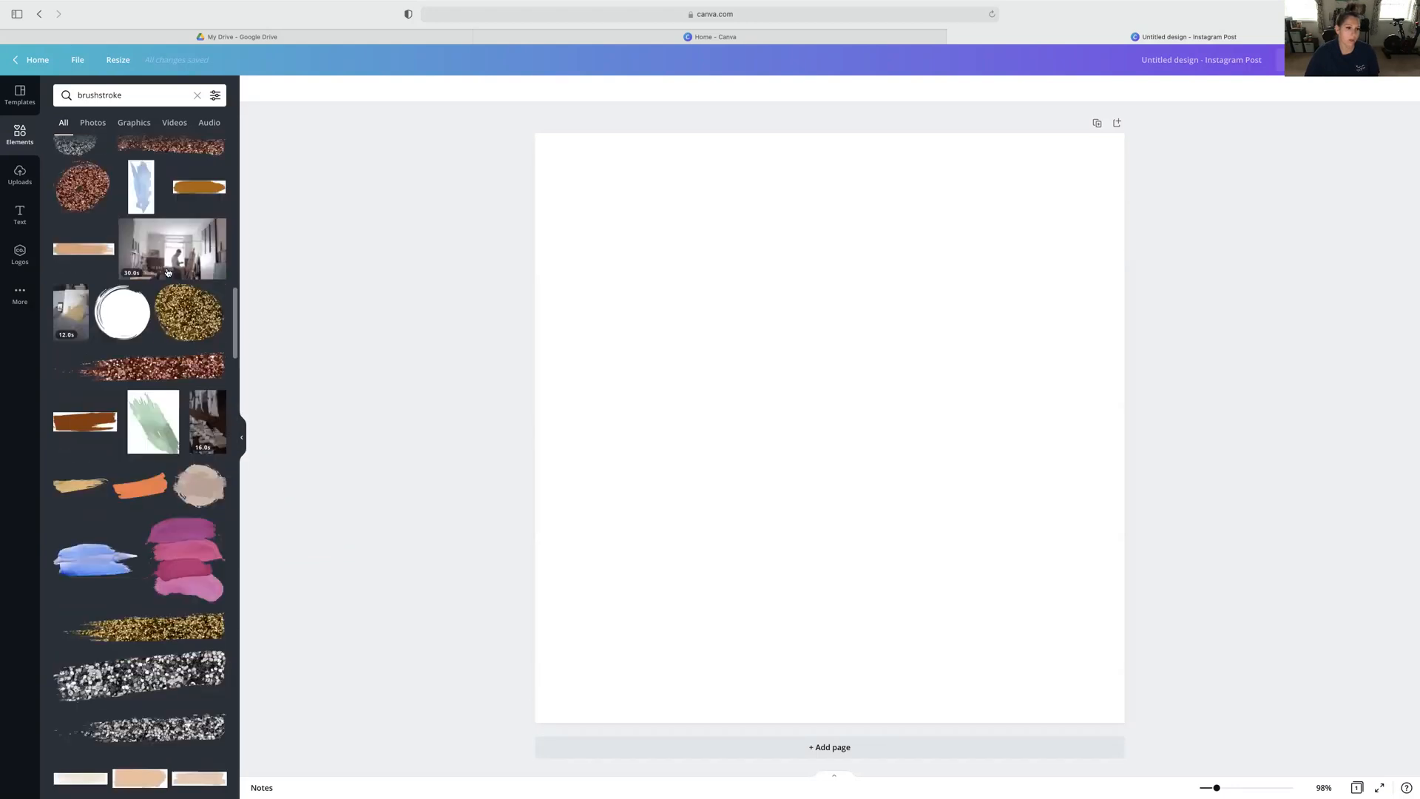
{"action": "scroll", "coordinate": [169, 270], "scroll_direction": "up", "scroll_amount": 12}
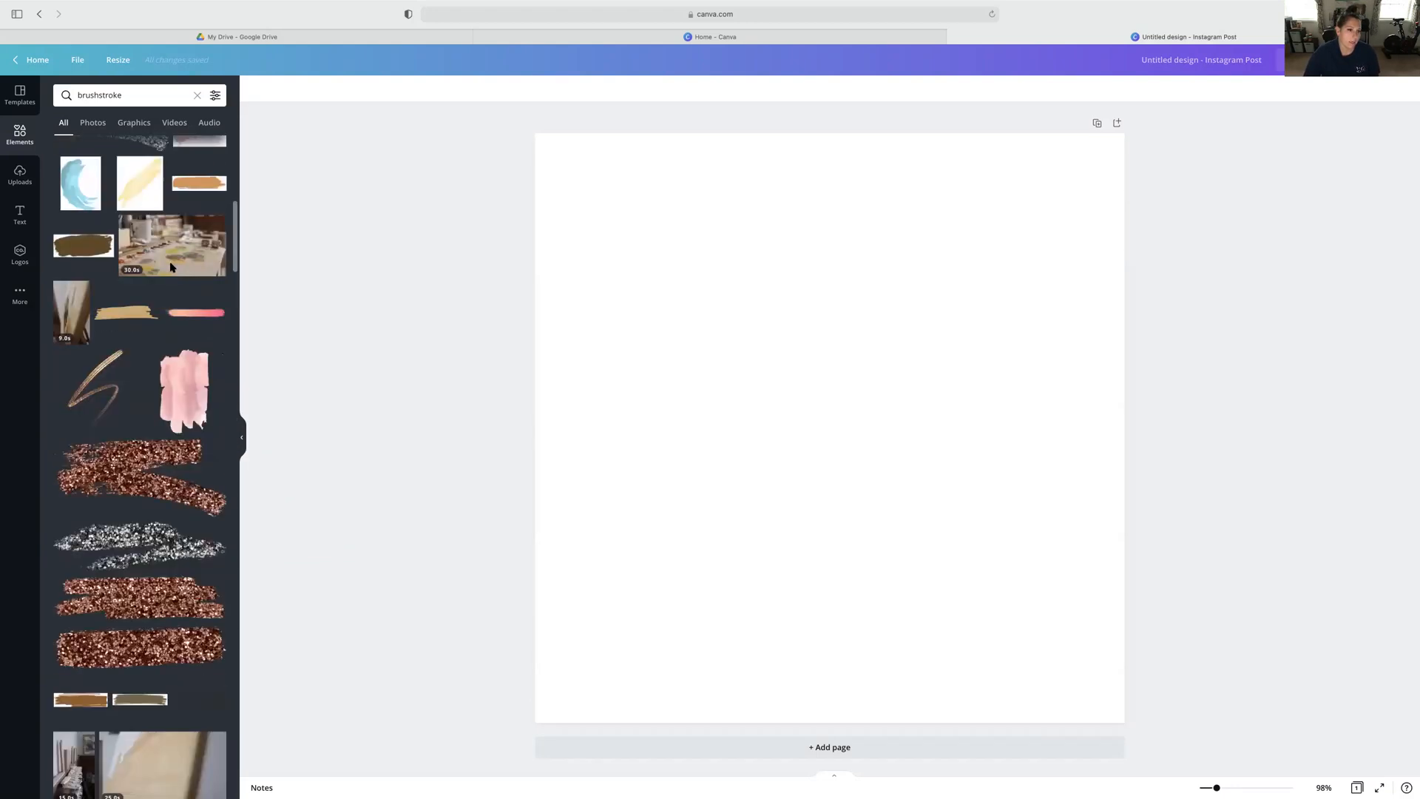
{"action": "scroll", "coordinate": [171, 268], "scroll_direction": "up", "scroll_amount": 8}
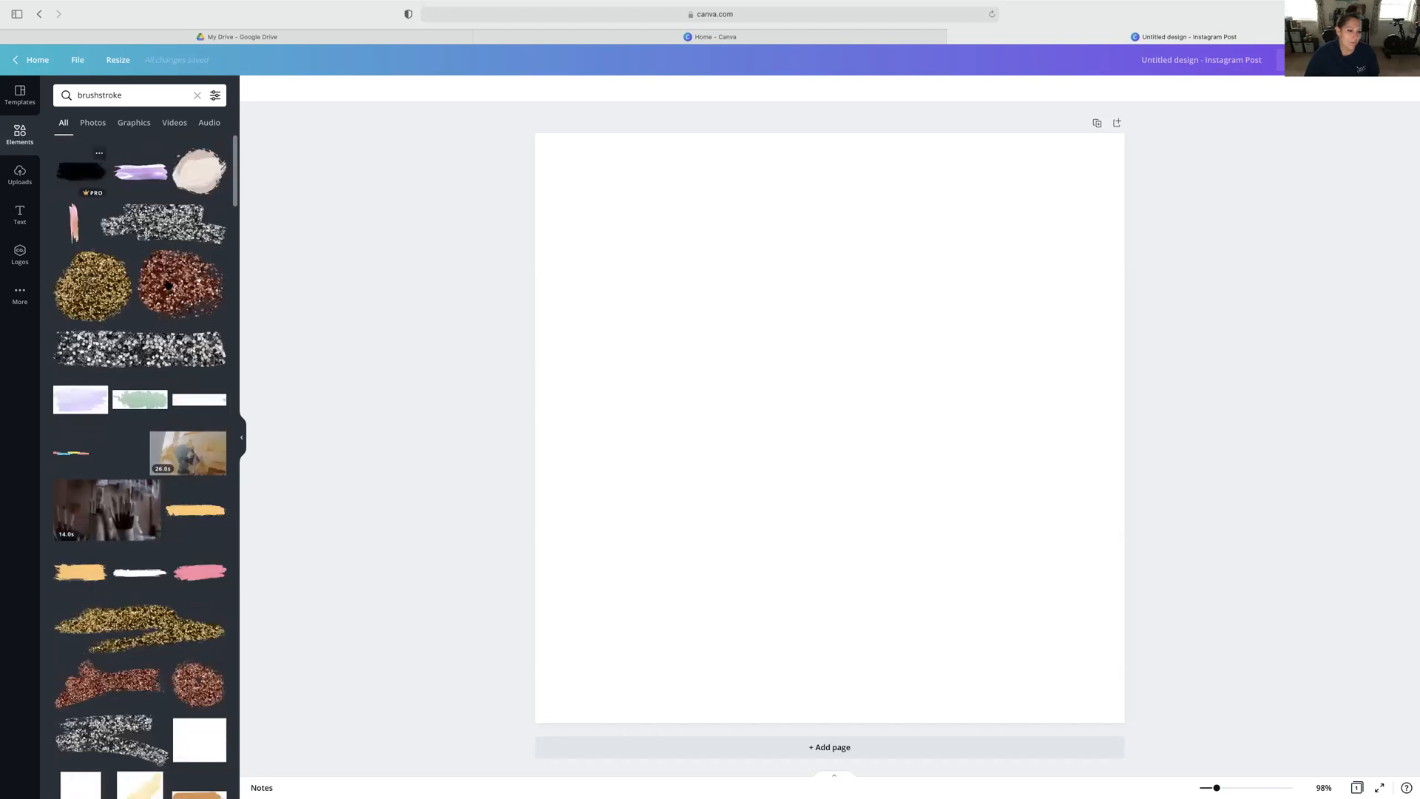
Add the solid pink brushstroke graphic from the search results to the page.
{"action": "scroll", "coordinate": [167, 292], "scroll_direction": "down", "scroll_amount": 2}
{"action": "scroll", "coordinate": [167, 292], "scroll_direction": "down", "scroll_amount": 4}
{"action": "scroll", "coordinate": [200, 354], "scroll_direction": "up", "scroll_amount": 2}
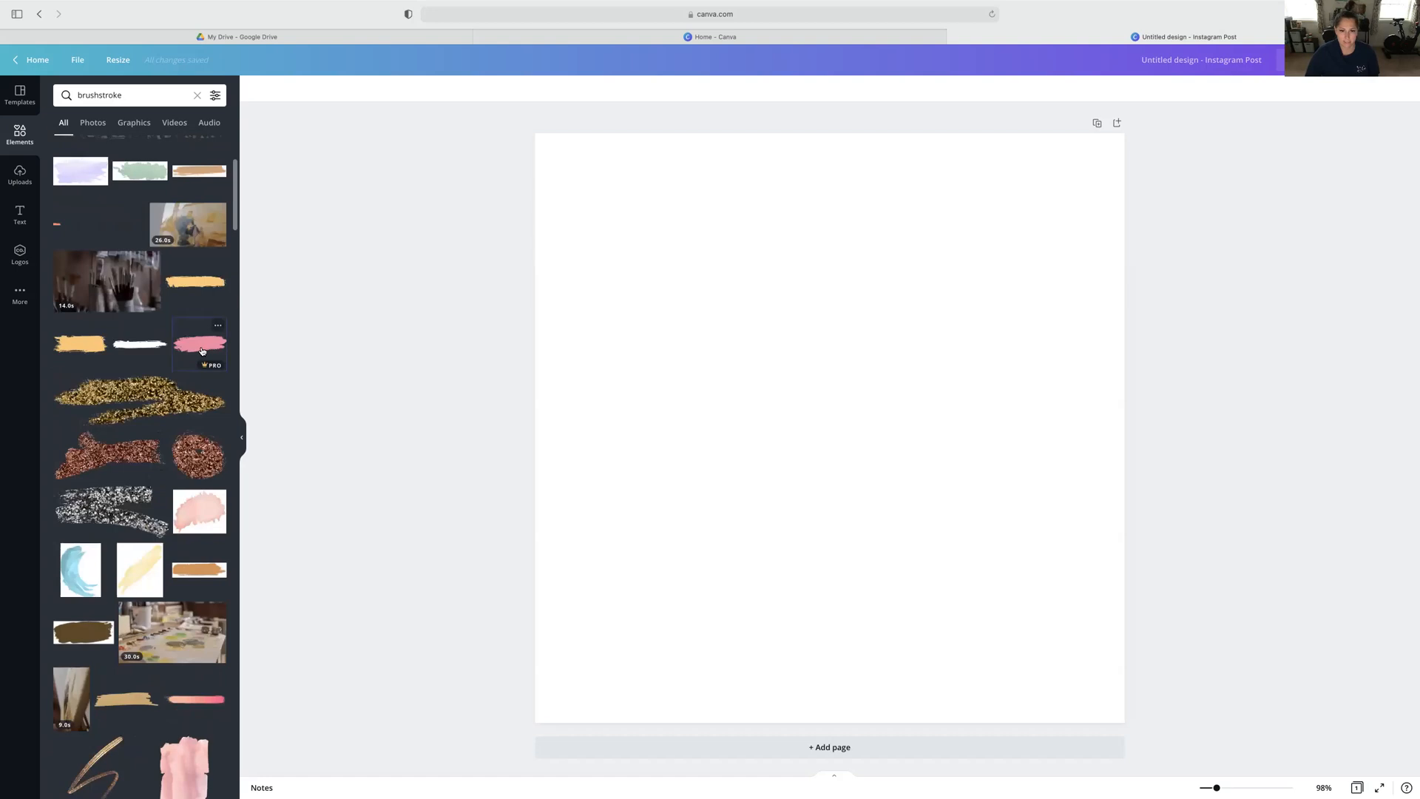
{"action": "left_click", "coordinate": [201, 350]}
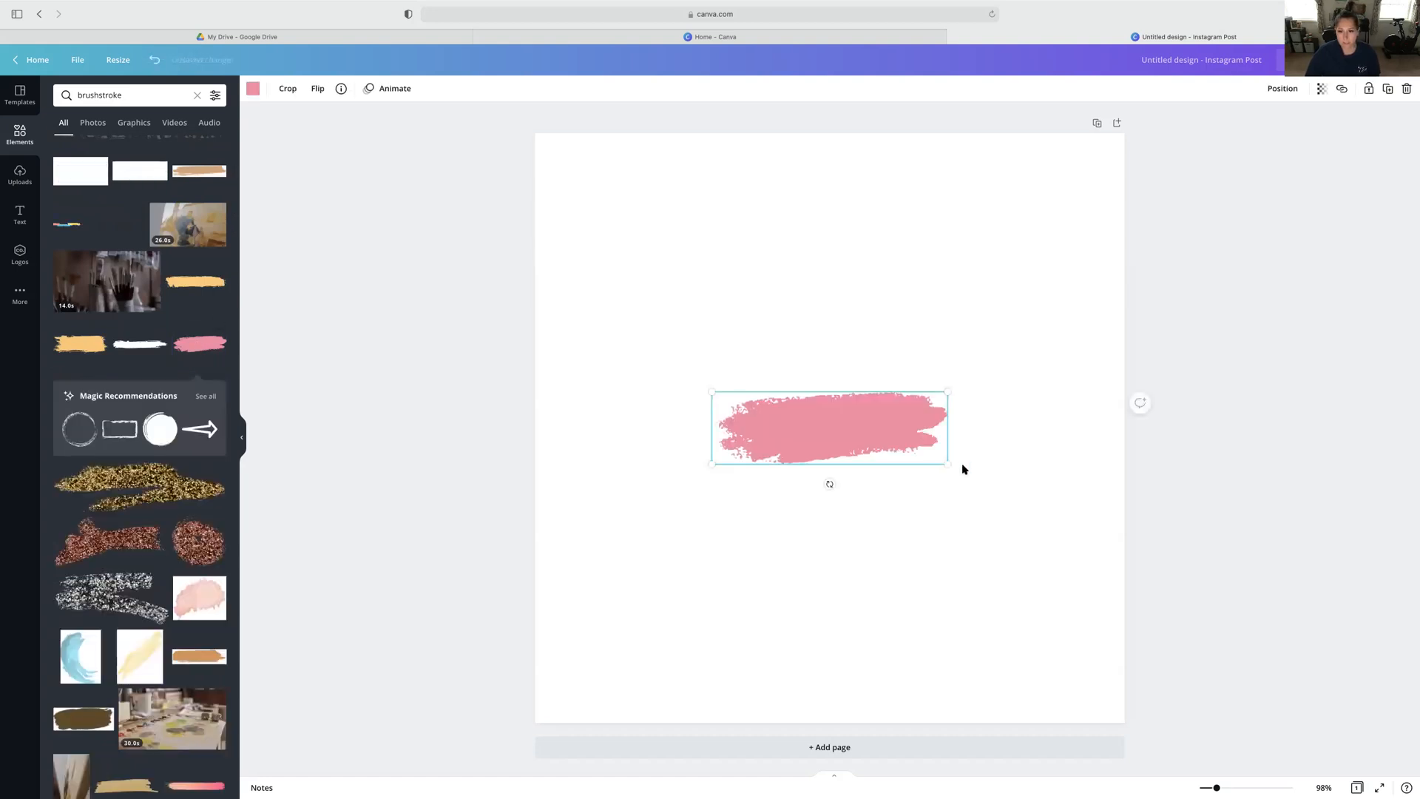
Enlarge the pink brushstroke slightly and move it to the lower-left part of the page.
{"action": "left_click_drag", "start_coordinate": [947, 464], "coordinate": [1052, 494]}
{"action": "mouse_move", "coordinate": [870, 455]}
{"action": "left_mouse_down"}
{"action": "mouse_move", "coordinate": [992, 478]}
{"action": "mouse_move", "coordinate": [993, 442]}
{"action": "left_mouse_up"}
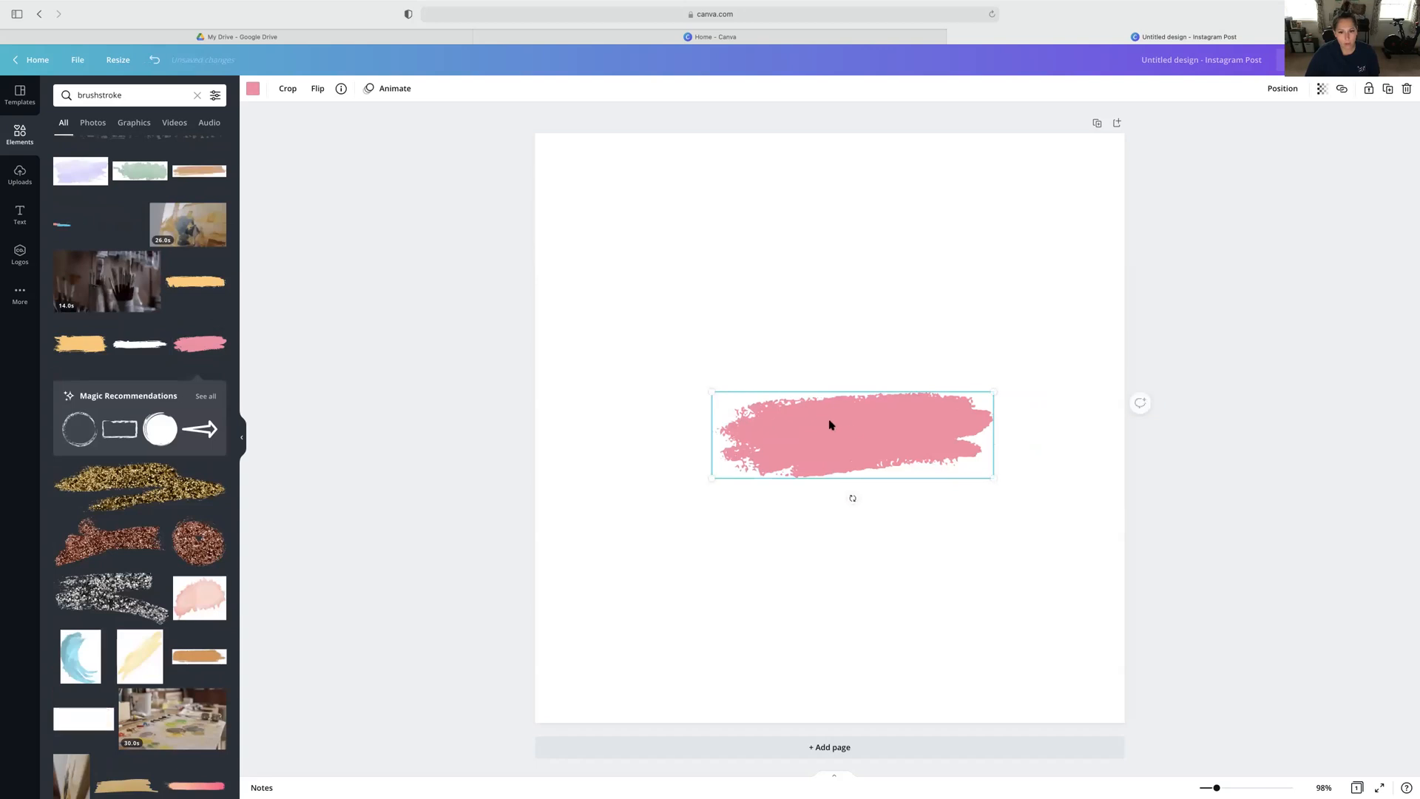
{"action": "left_click_drag", "start_coordinate": [850, 427], "coordinate": [719, 497]}
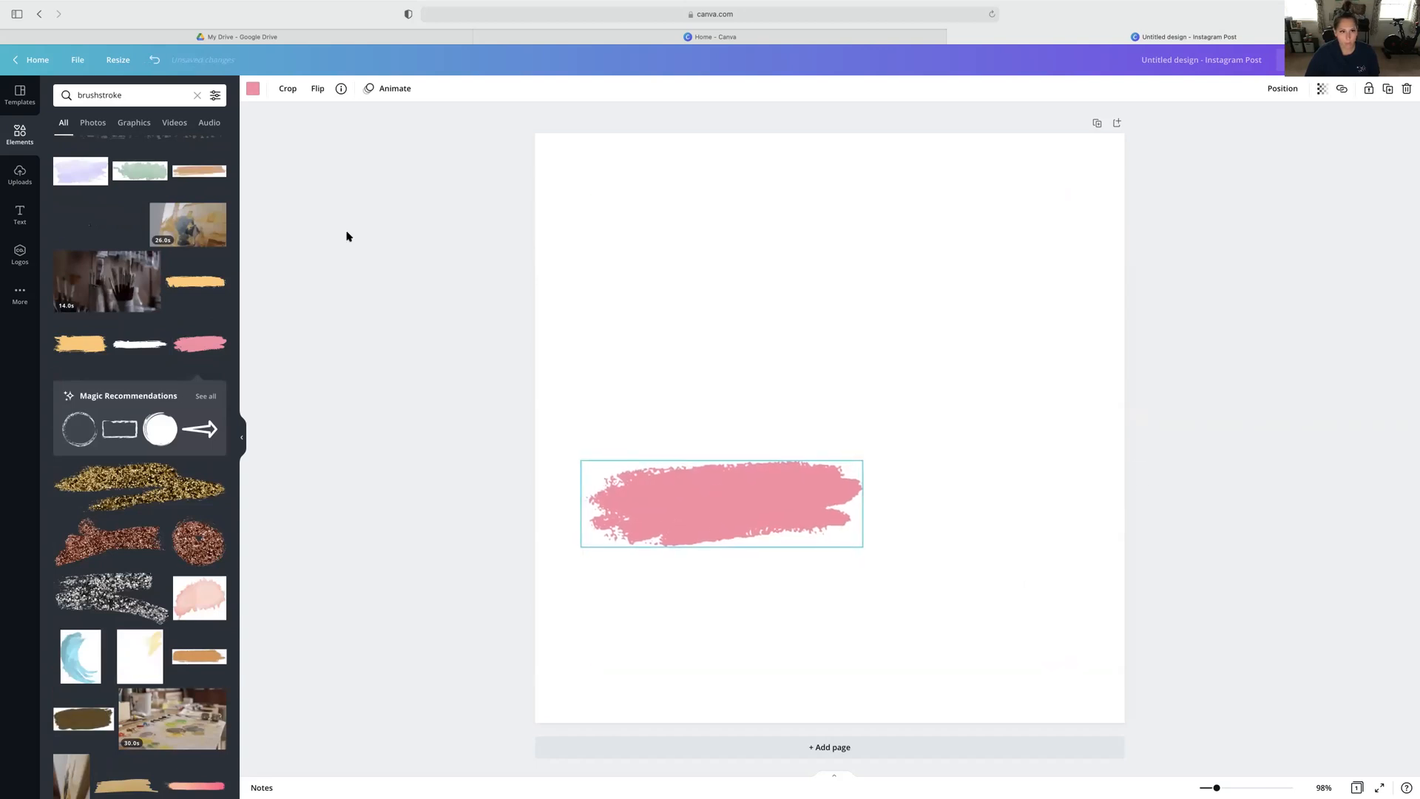
Try a custom dark brown colour on the brushstroke.
{"action": "left_click", "coordinate": [255, 91]}
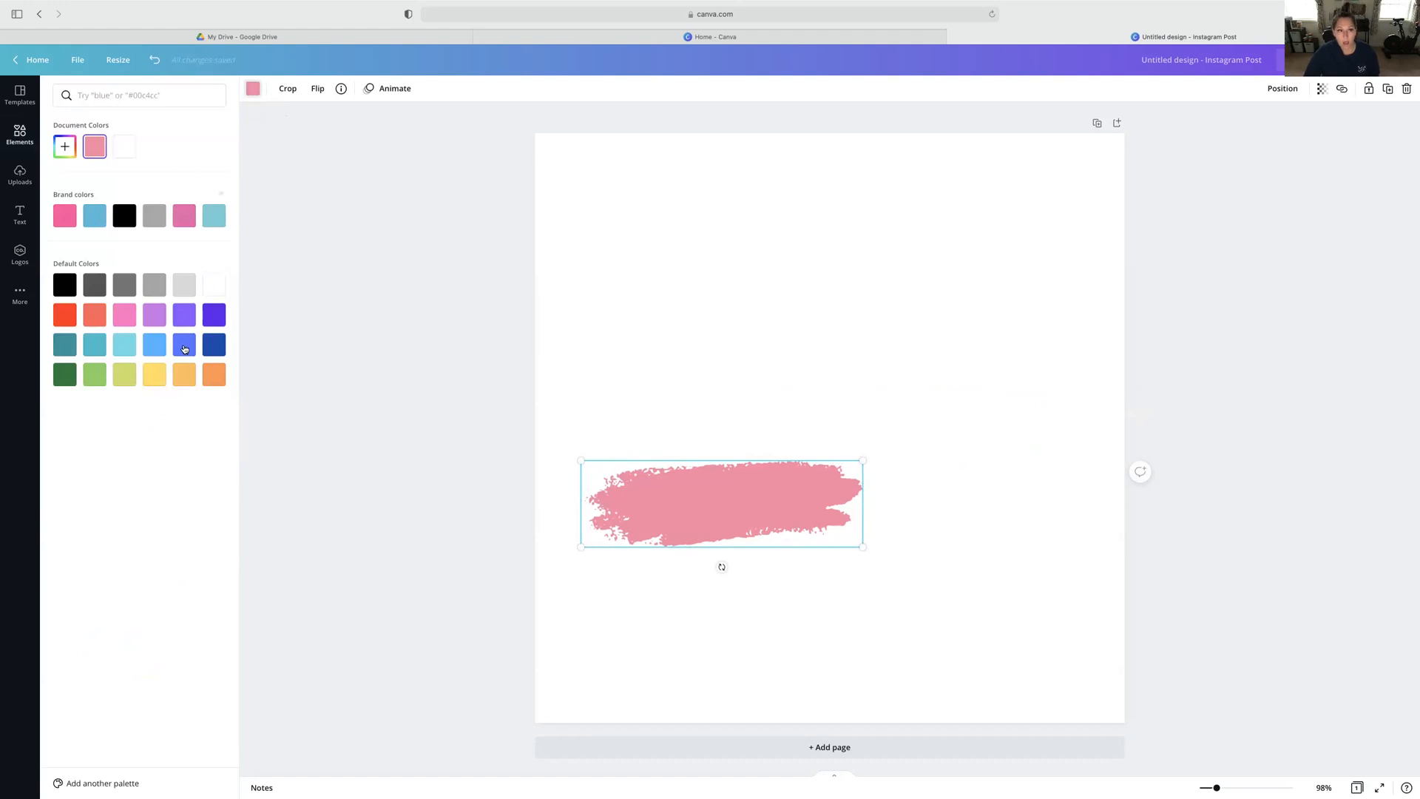
{"action": "left_click", "coordinate": [65, 148]}
{"action": "mouse_move", "coordinate": [132, 174]}
{"action": "left_mouse_down"}
{"action": "mouse_move", "coordinate": [95, 191]}
{"action": "mouse_move", "coordinate": [114, 209]}
{"action": "left_mouse_up"}
{"action": "left_click", "coordinate": [231, 140]}
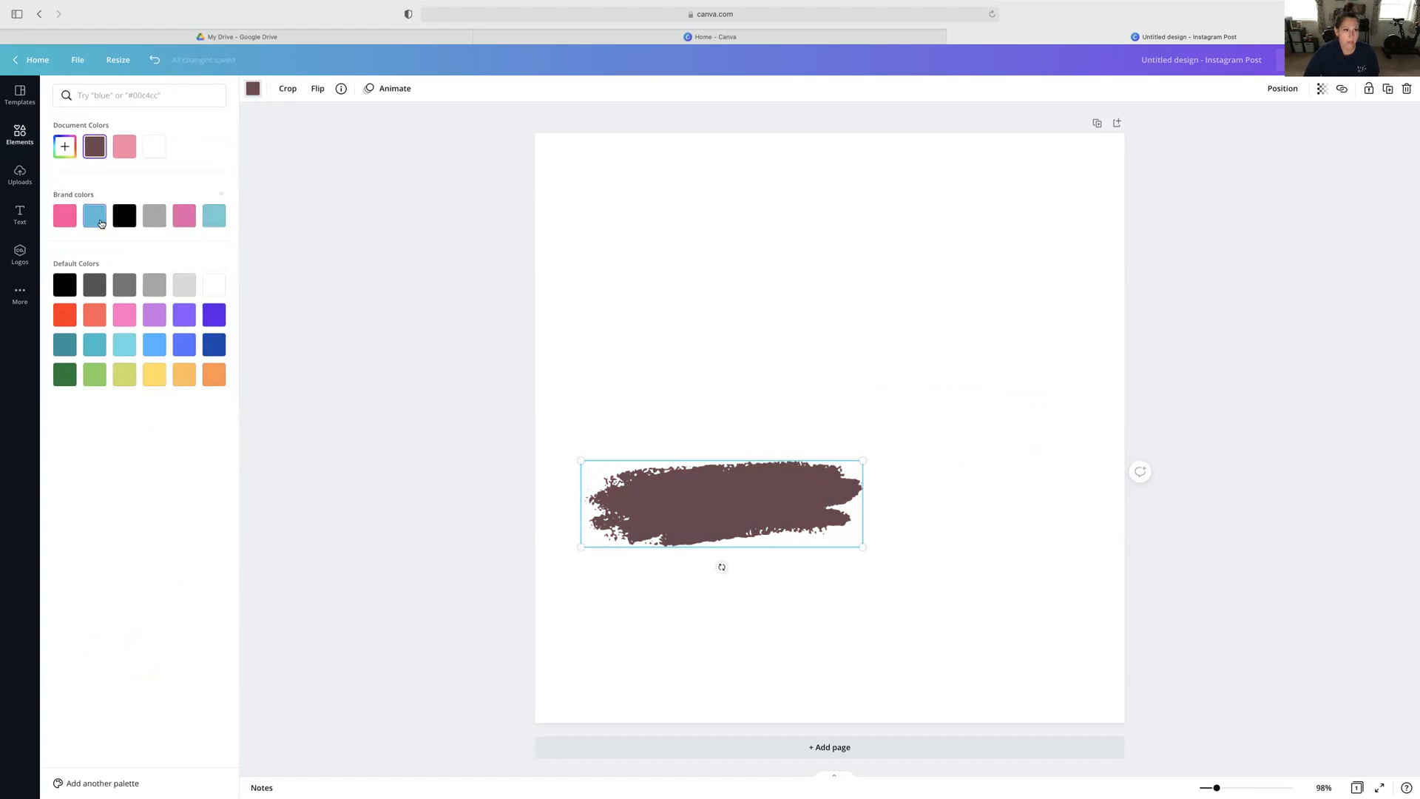
Try the blue brand colour on the brushstroke and recolour it with the bright pink brand colour.
{"action": "left_click", "coordinate": [101, 224]}
{"action": "left_click", "coordinate": [63, 221]}
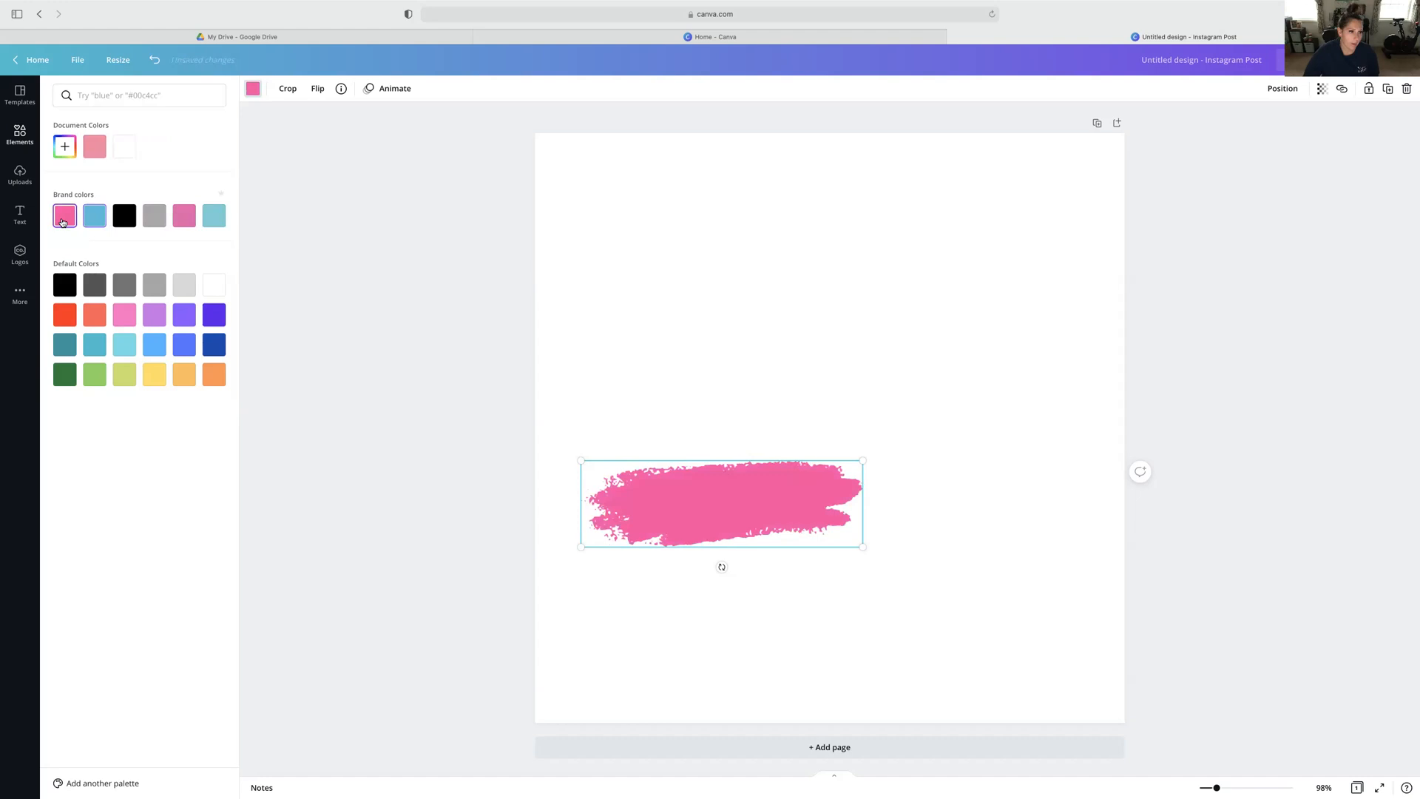
{"action": "left_click", "coordinate": [359, 215]}
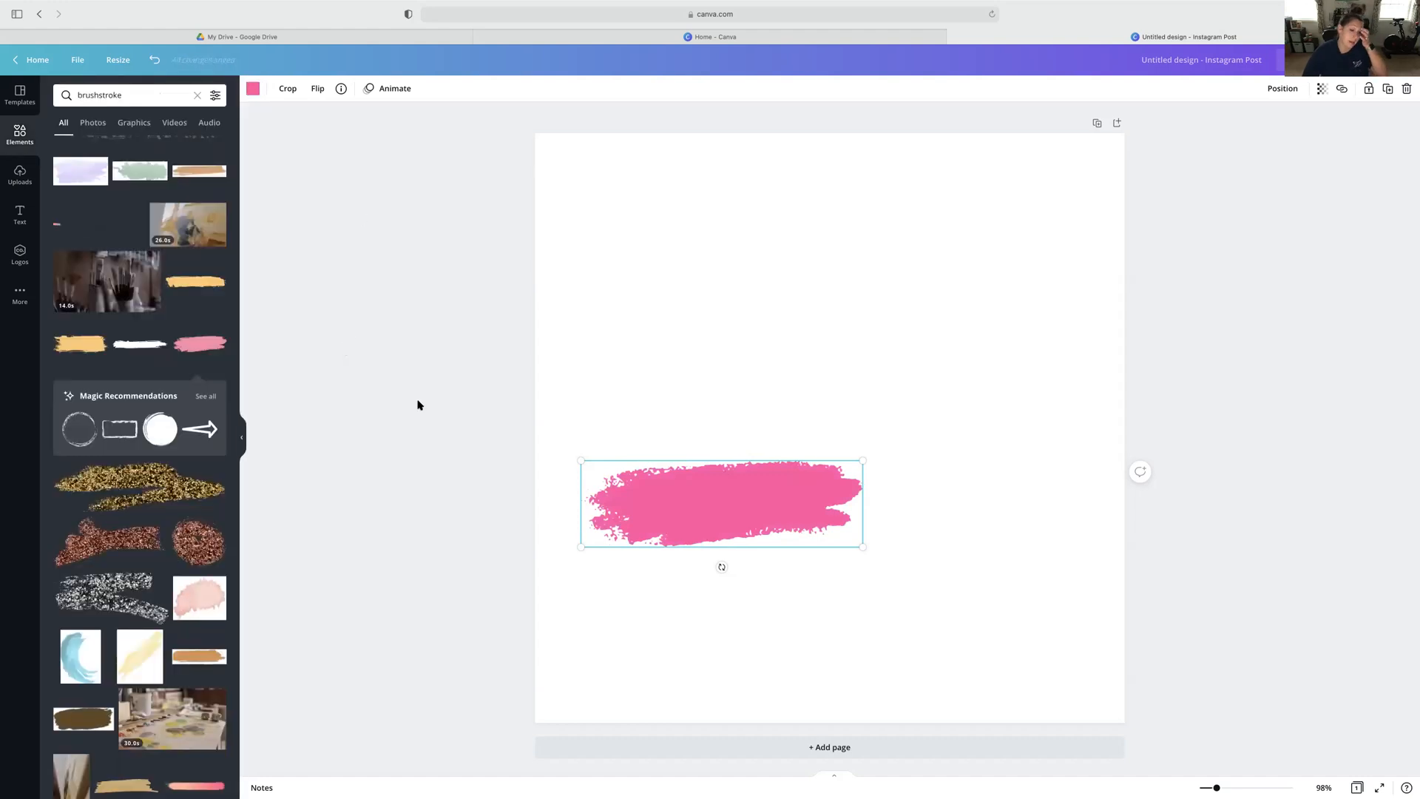
Examine the brushstroke search results for another graphic to use on the page.
{"action": "scroll", "coordinate": [155, 255], "scroll_direction": "up", "scroll_amount": 3}
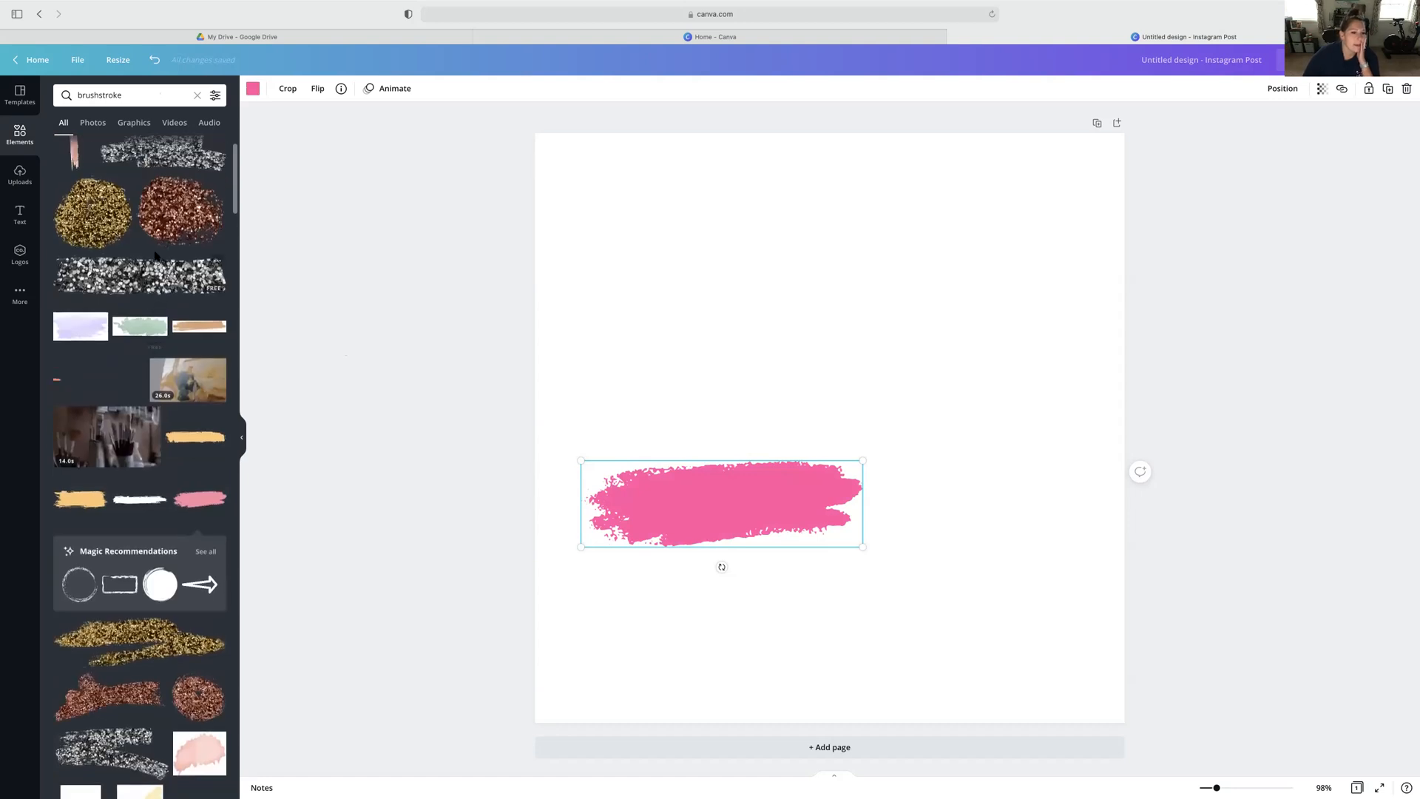
{"action": "scroll", "coordinate": [156, 256], "scroll_direction": "up", "scroll_amount": 1}
{"action": "scroll", "coordinate": [155, 257], "scroll_direction": "down", "scroll_amount": 5}
{"action": "scroll", "coordinate": [155, 257], "scroll_direction": "down", "scroll_amount": 6}
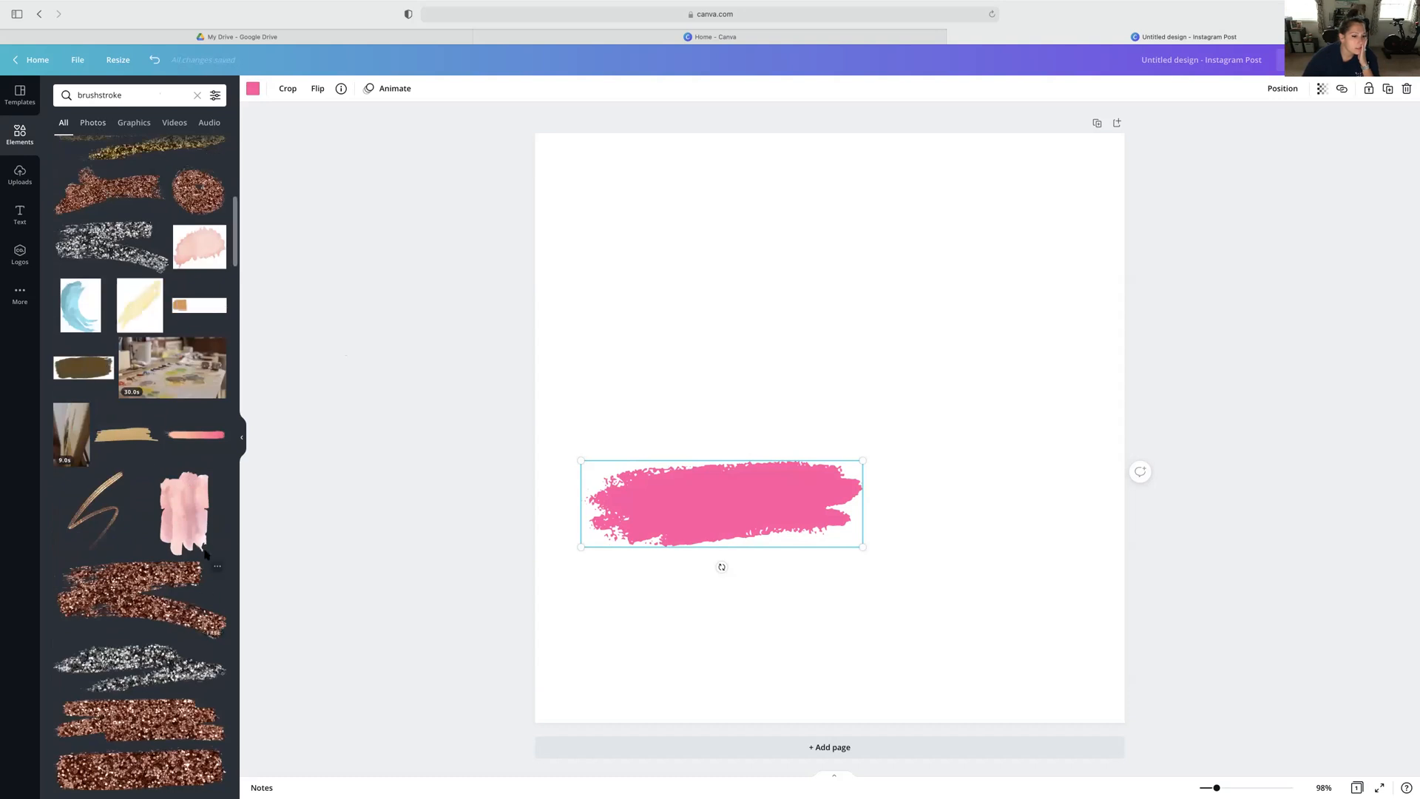
{"action": "scroll", "coordinate": [189, 518], "scroll_direction": "down", "scroll_amount": 10}
{"action": "scroll", "coordinate": [184, 508], "scroll_direction": "down", "scroll_amount": 10}
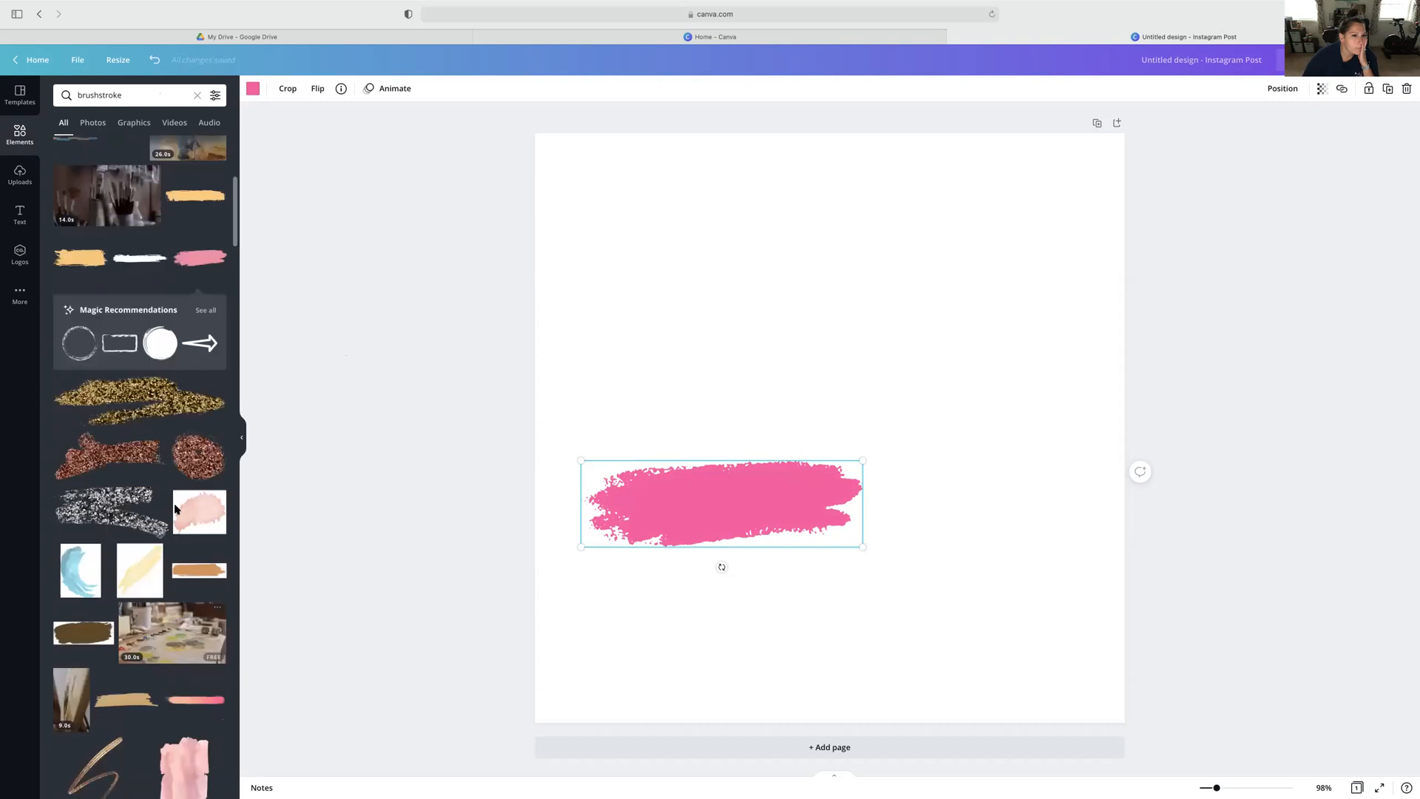
{"action": "scroll", "coordinate": [177, 510], "scroll_direction": "up", "scroll_amount": 4}
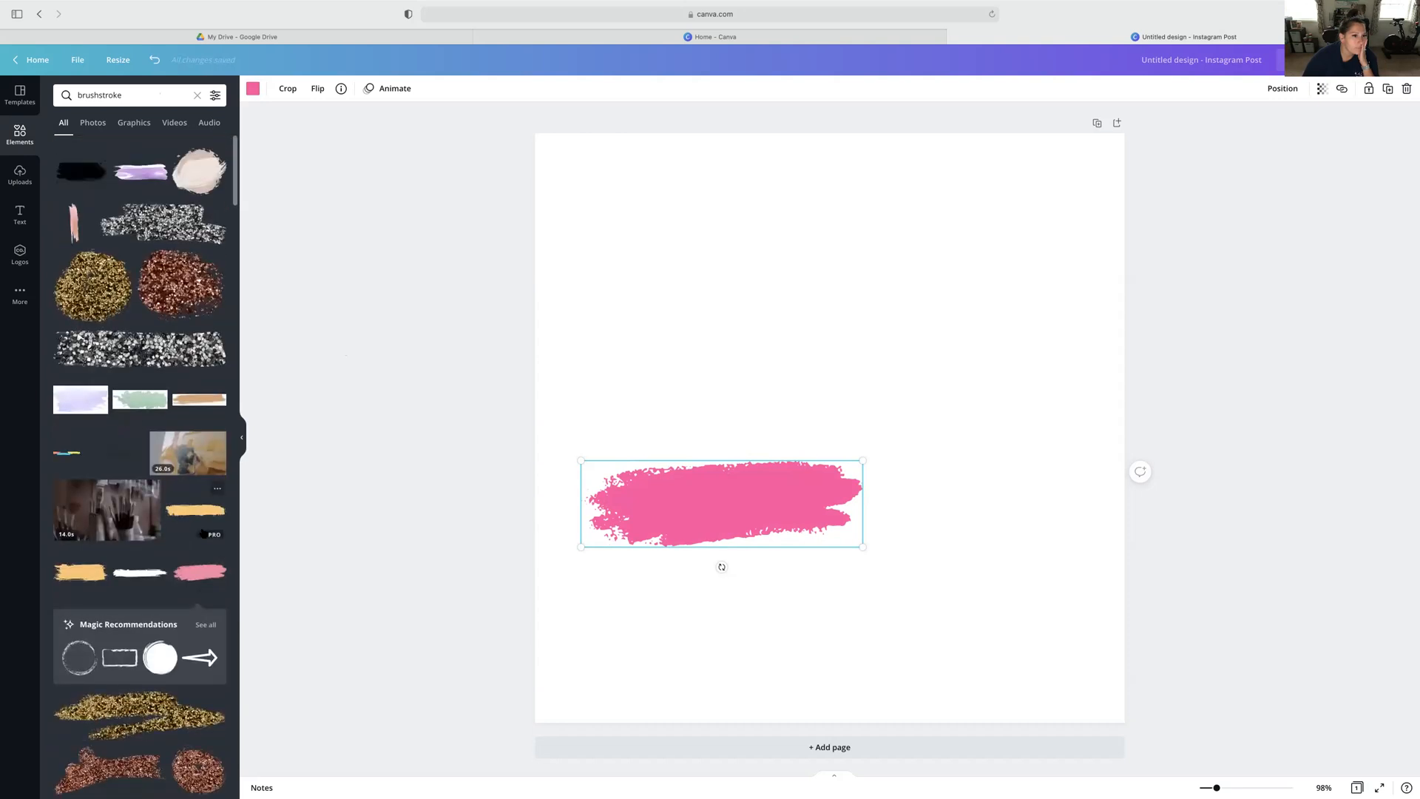
{"action": "left_click", "coordinate": [20, 172]}
{"action": "left_click", "coordinate": [20, 139]}
{"action": "left_click", "coordinate": [20, 94]}
{"action": "left_click", "coordinate": [15, 135]}
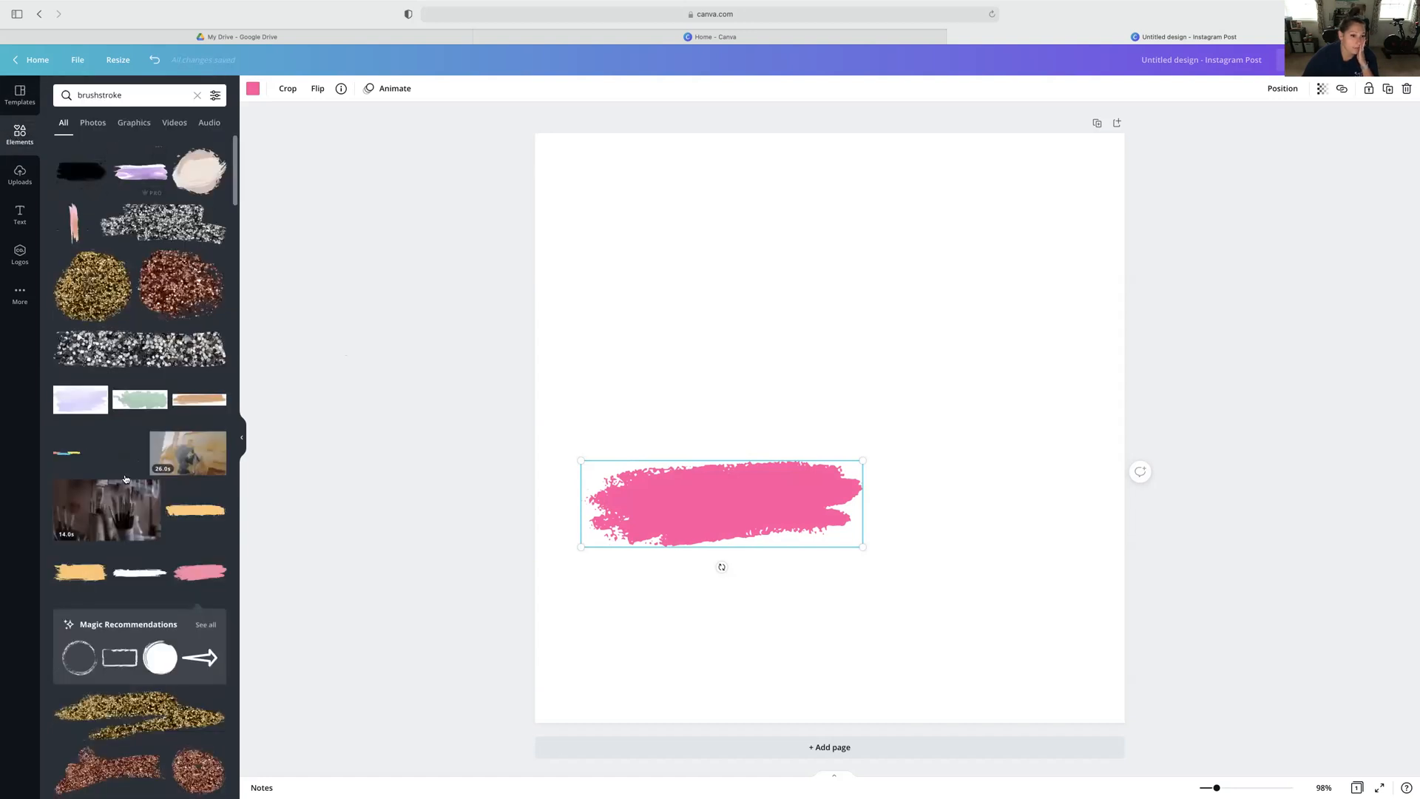
{"action": "scroll", "coordinate": [158, 491], "scroll_direction": "down", "scroll_amount": 5}
{"action": "scroll", "coordinate": [157, 491], "scroll_direction": "down", "scroll_amount": 1}
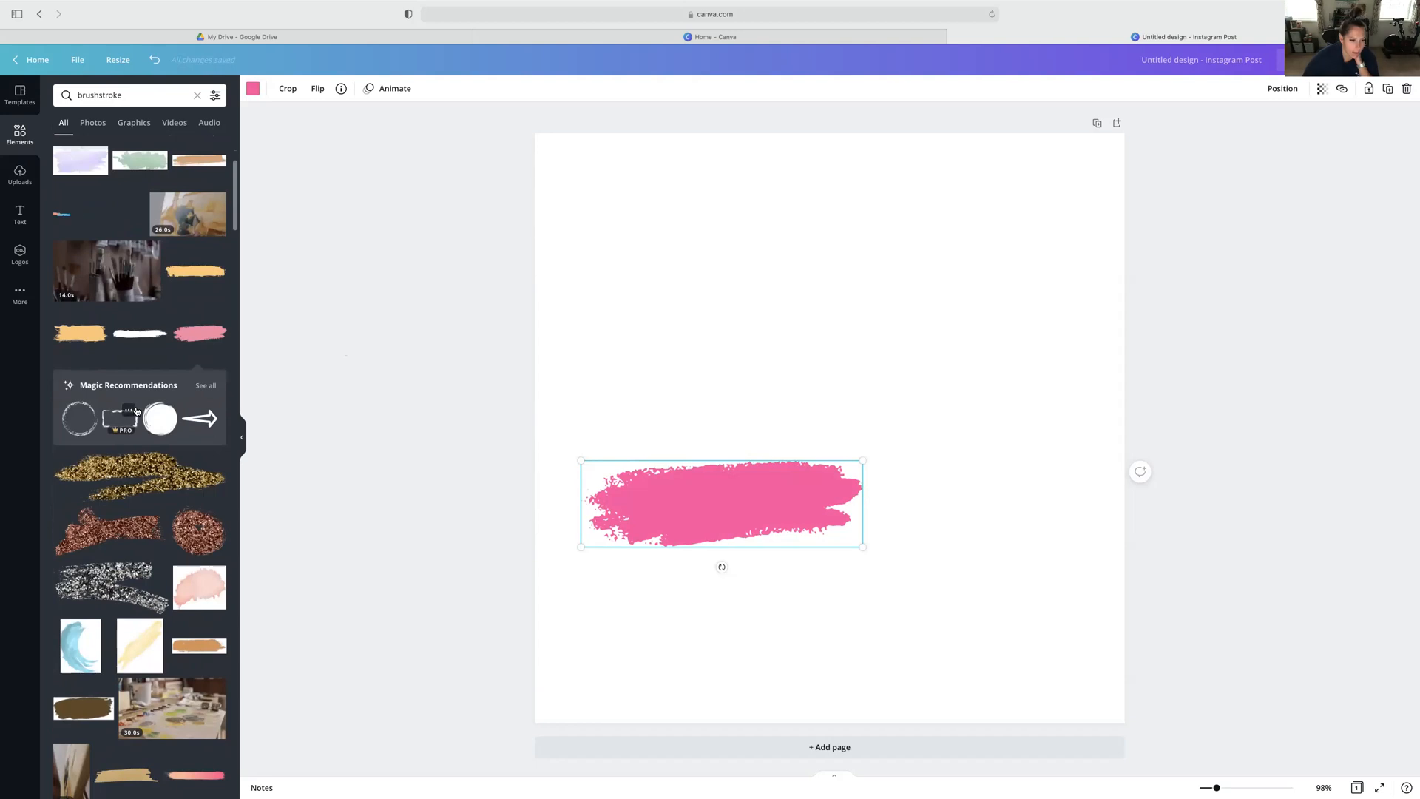
{"action": "scroll", "coordinate": [137, 411], "scroll_direction": "down", "scroll_amount": 1}
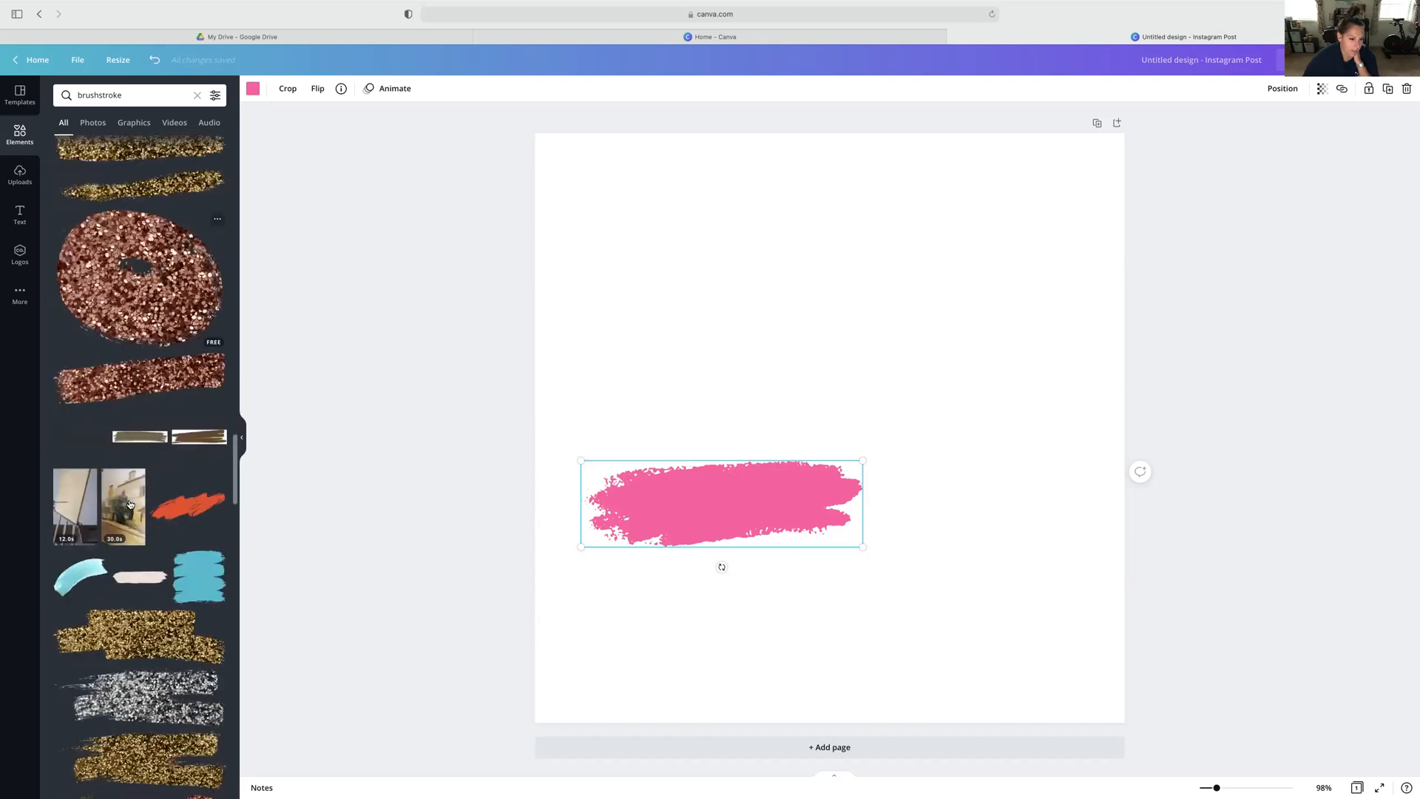
{"action": "scroll", "coordinate": [130, 505], "scroll_direction": "down", "scroll_amount": 1}
{"action": "scroll", "coordinate": [131, 504], "scroll_direction": "down", "scroll_amount": 3}
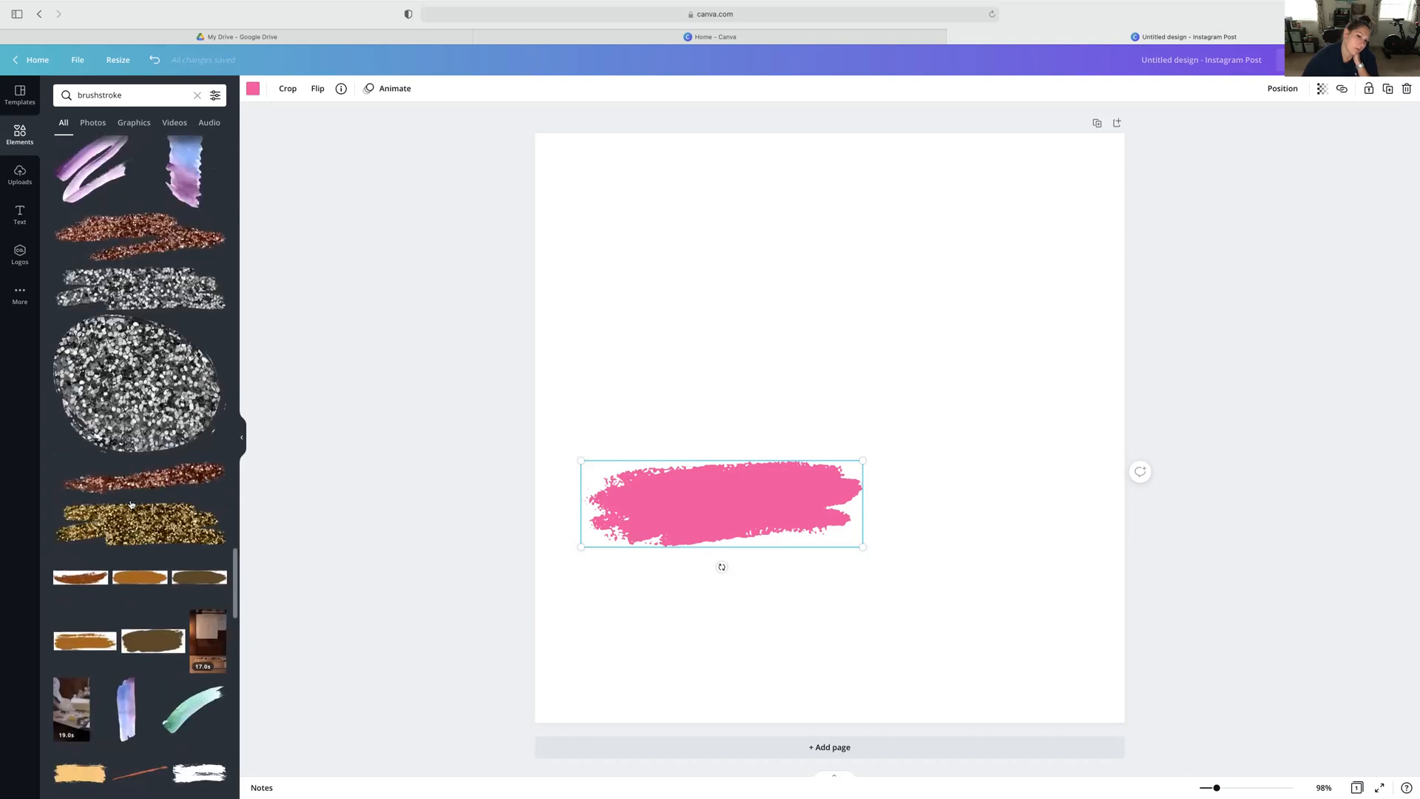
{"action": "scroll", "coordinate": [131, 504], "scroll_direction": "down", "scroll_amount": 10}
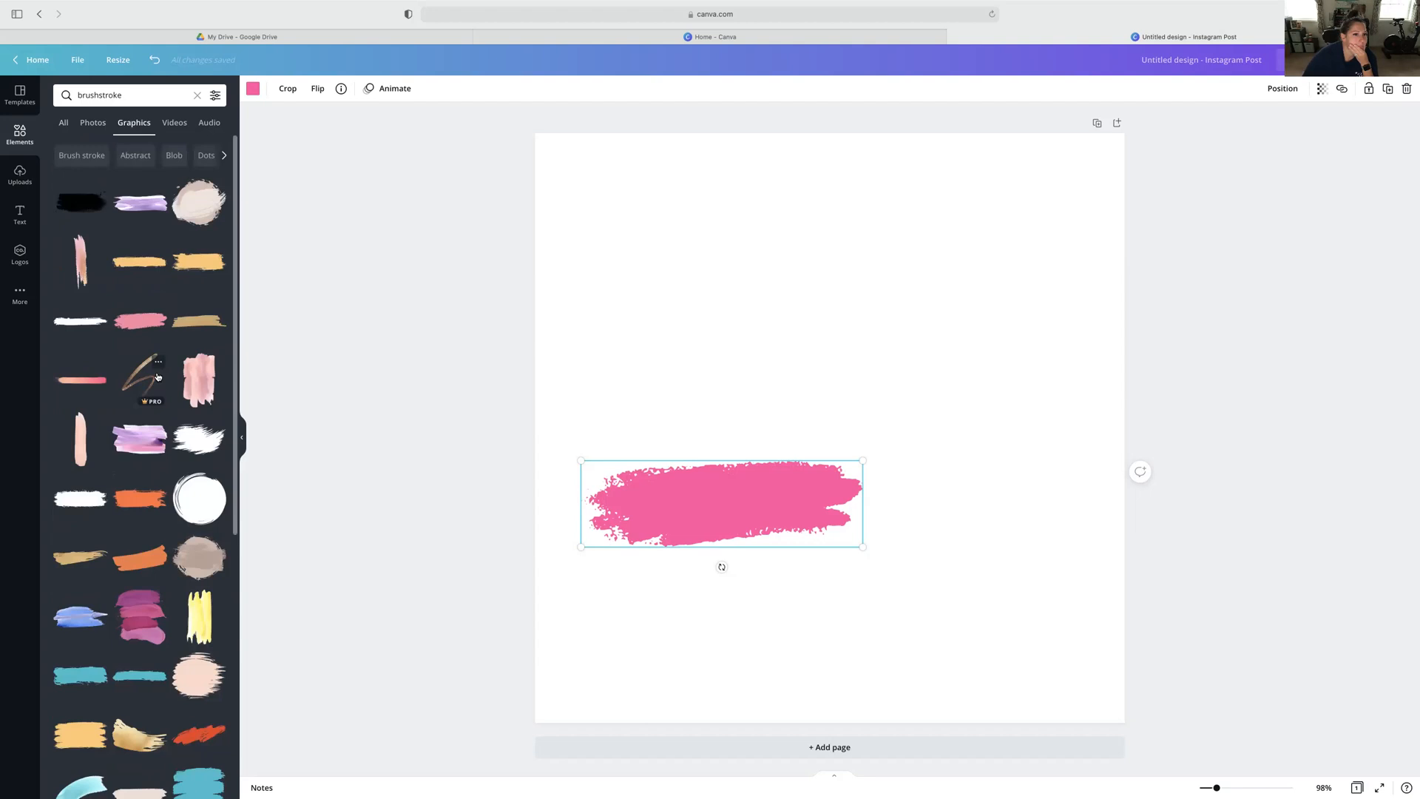
Limit the brushstroke results to graphics and replace the solid pink brushstroke with the magenta scribble brushstroke.
{"action": "scroll", "coordinate": [167, 361], "scroll_direction": "down", "scroll_amount": 5}
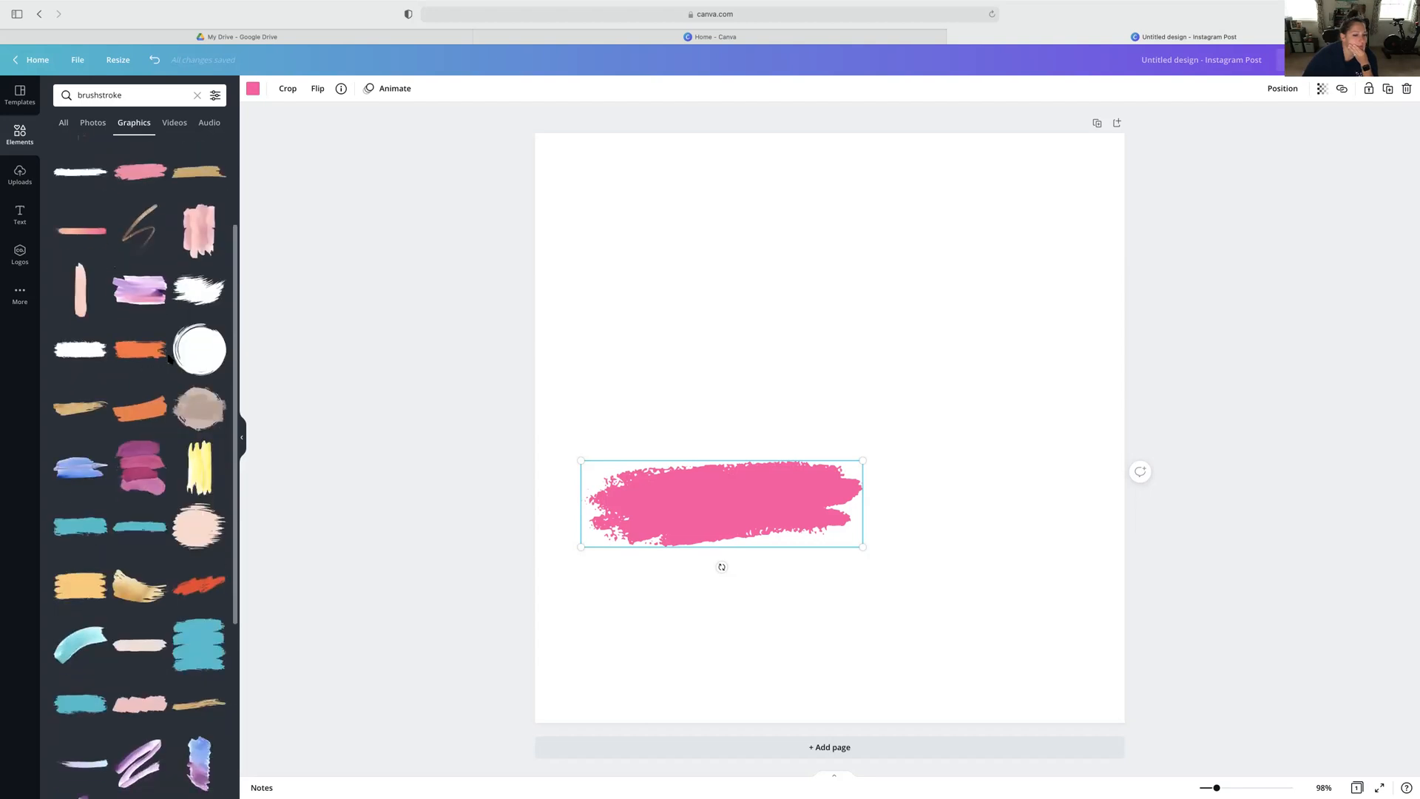
{"action": "scroll", "coordinate": [167, 360], "scroll_direction": "down", "scroll_amount": 3}
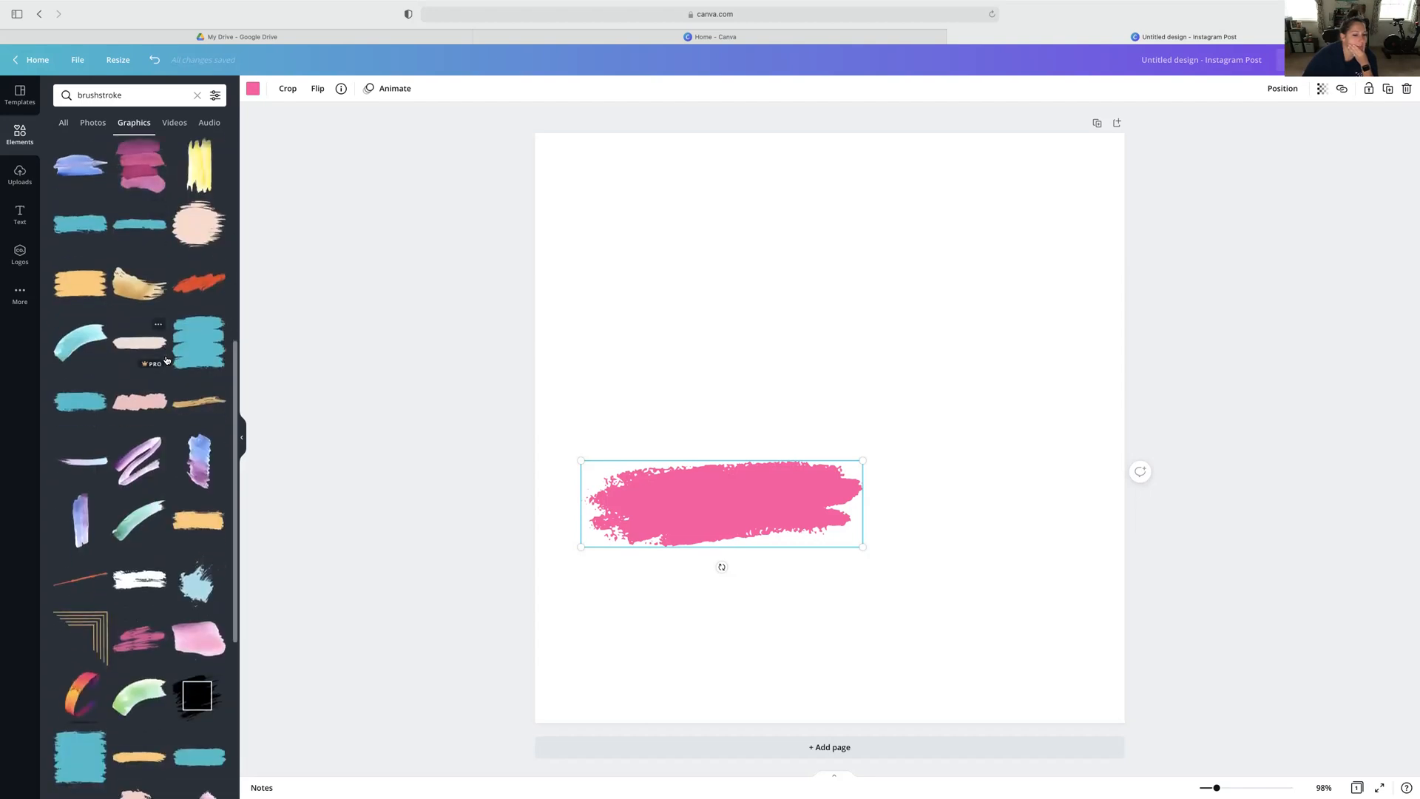
{"action": "left_click", "coordinate": [140, 497]}
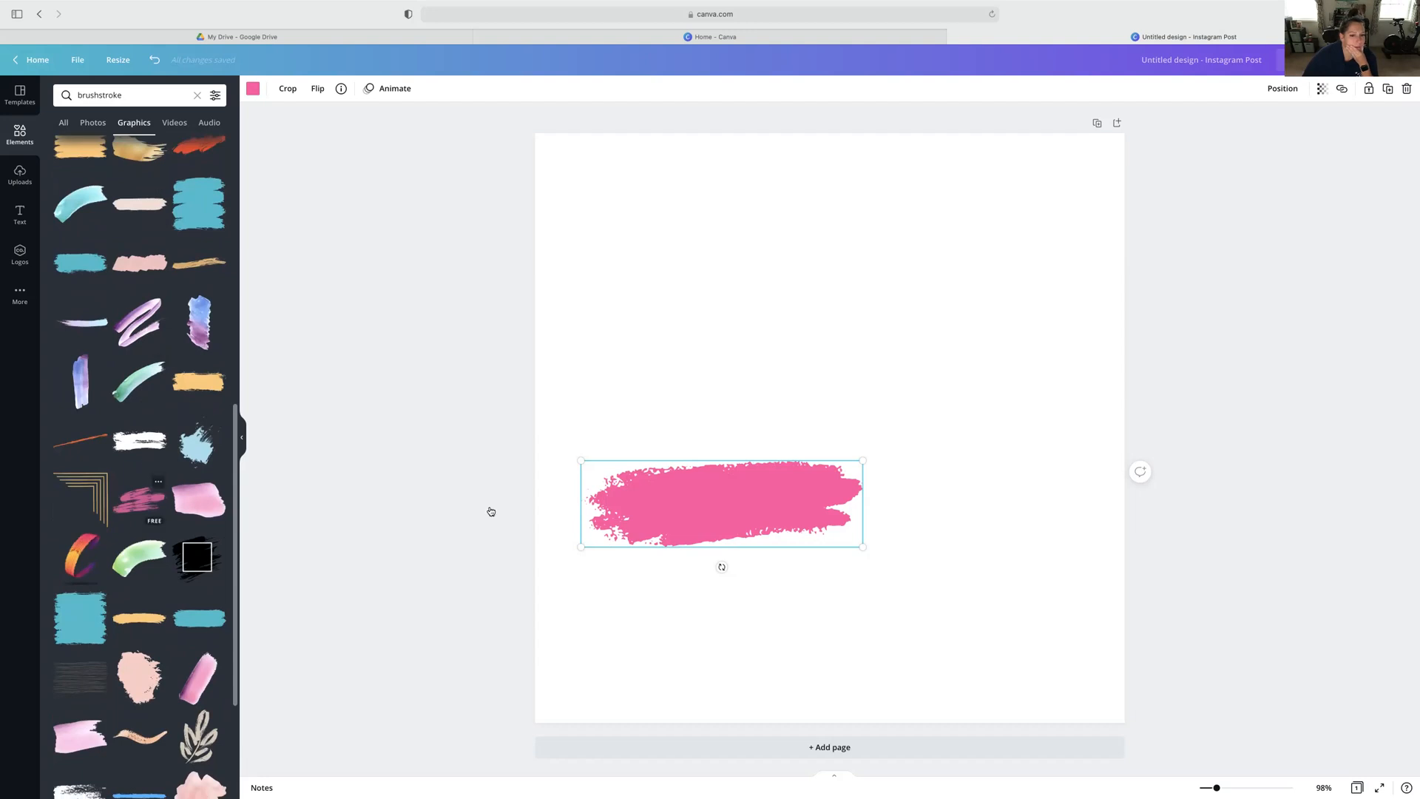
{"action": "key", "text": "Delete"}
{"action": "left_click", "coordinate": [818, 444]}
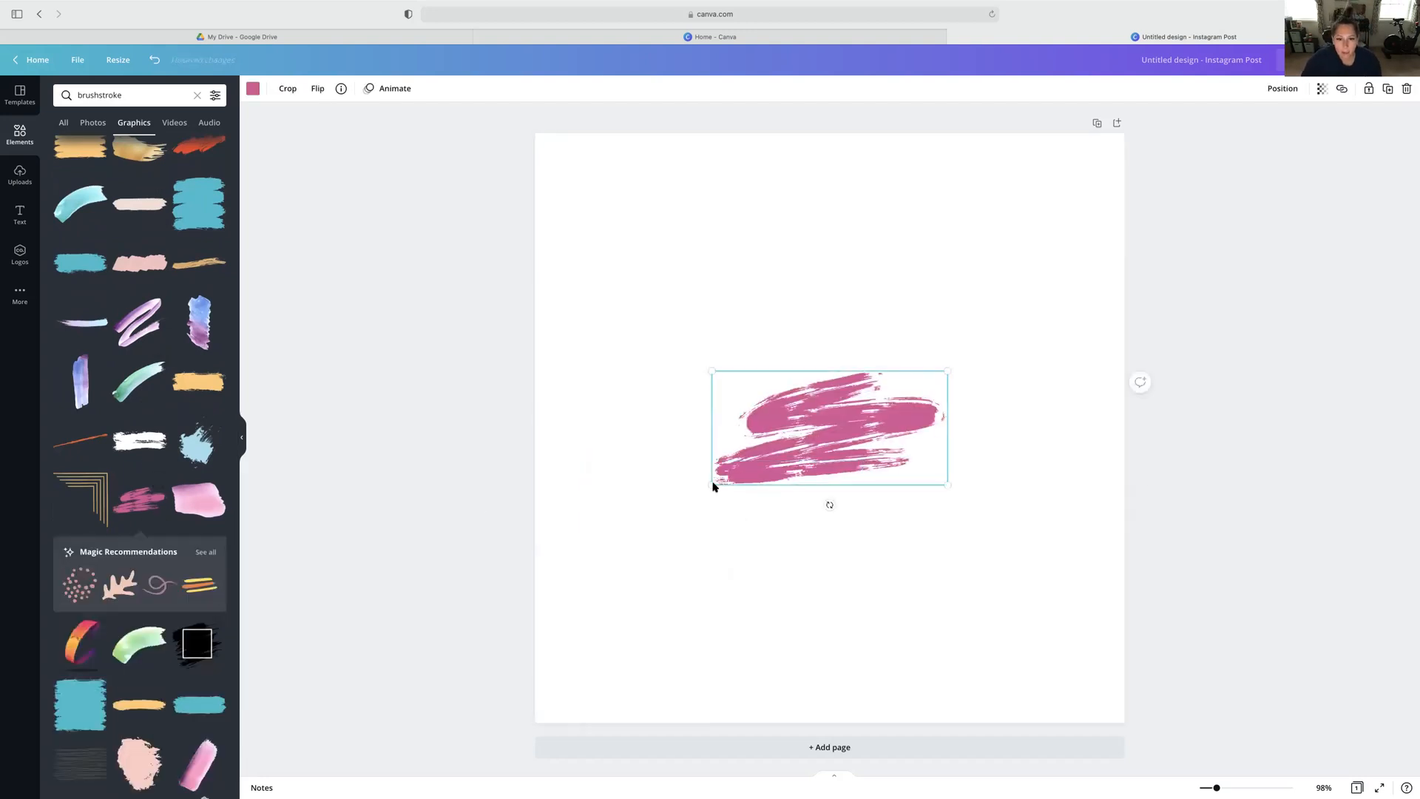
Enlarge the magenta brushstroke and place it in the lower-left corner of the page.
{"action": "mouse_move", "coordinate": [806, 476]}
{"action": "left_mouse_down"}
{"action": "mouse_move", "coordinate": [646, 656]}
{"action": "mouse_move", "coordinate": [641, 589]}
{"action": "left_mouse_up"}
{"action": "left_click_drag", "start_coordinate": [771, 642], "coordinate": [840, 744]}
{"action": "left_click_drag", "start_coordinate": [760, 646], "coordinate": [748, 649]}
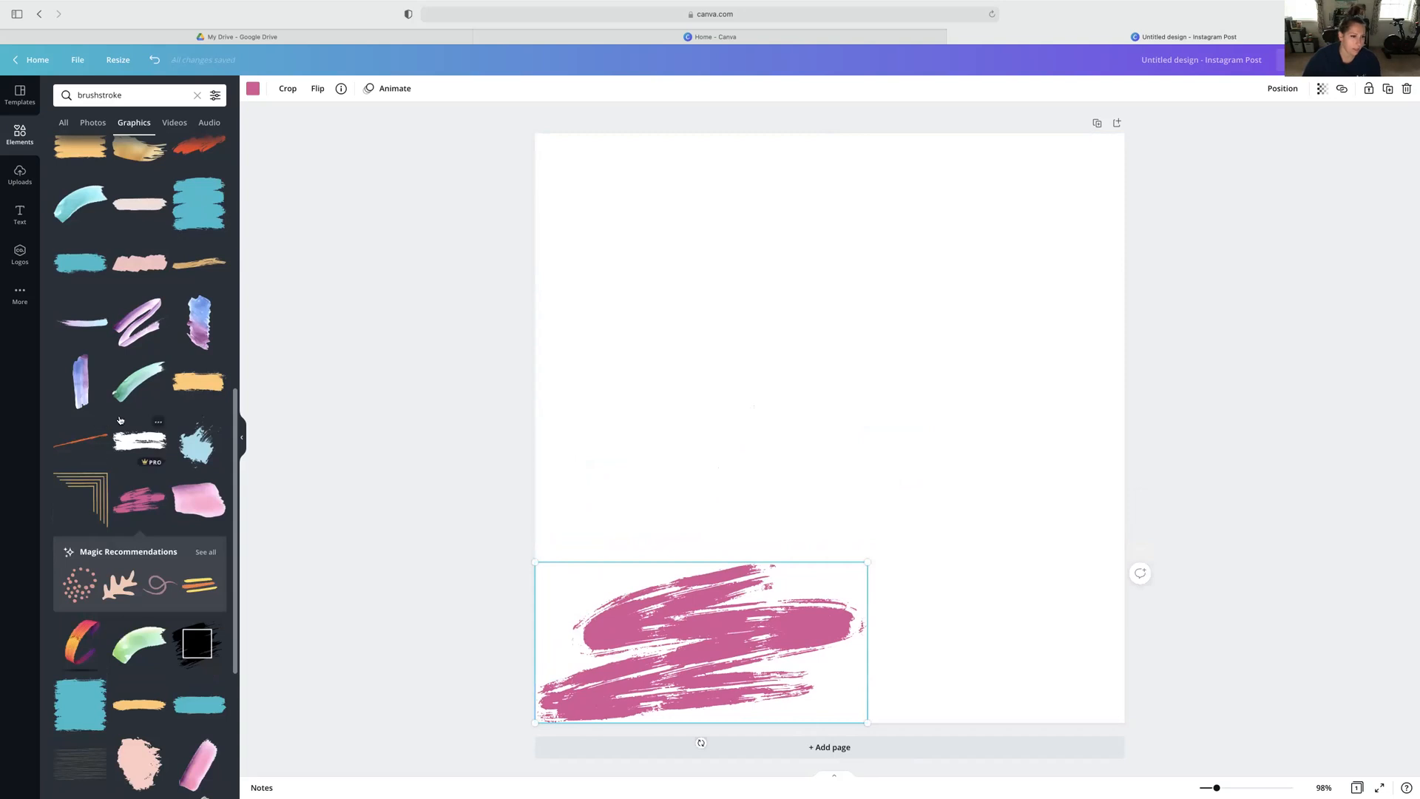
Add the gold glitter zigzag stroke from the graphics results and move it partly over the magenta brushstroke.
{"action": "scroll", "coordinate": [111, 443], "scroll_direction": "up", "scroll_amount": 5}
{"action": "scroll", "coordinate": [122, 421], "scroll_direction": "up", "scroll_amount": 3}
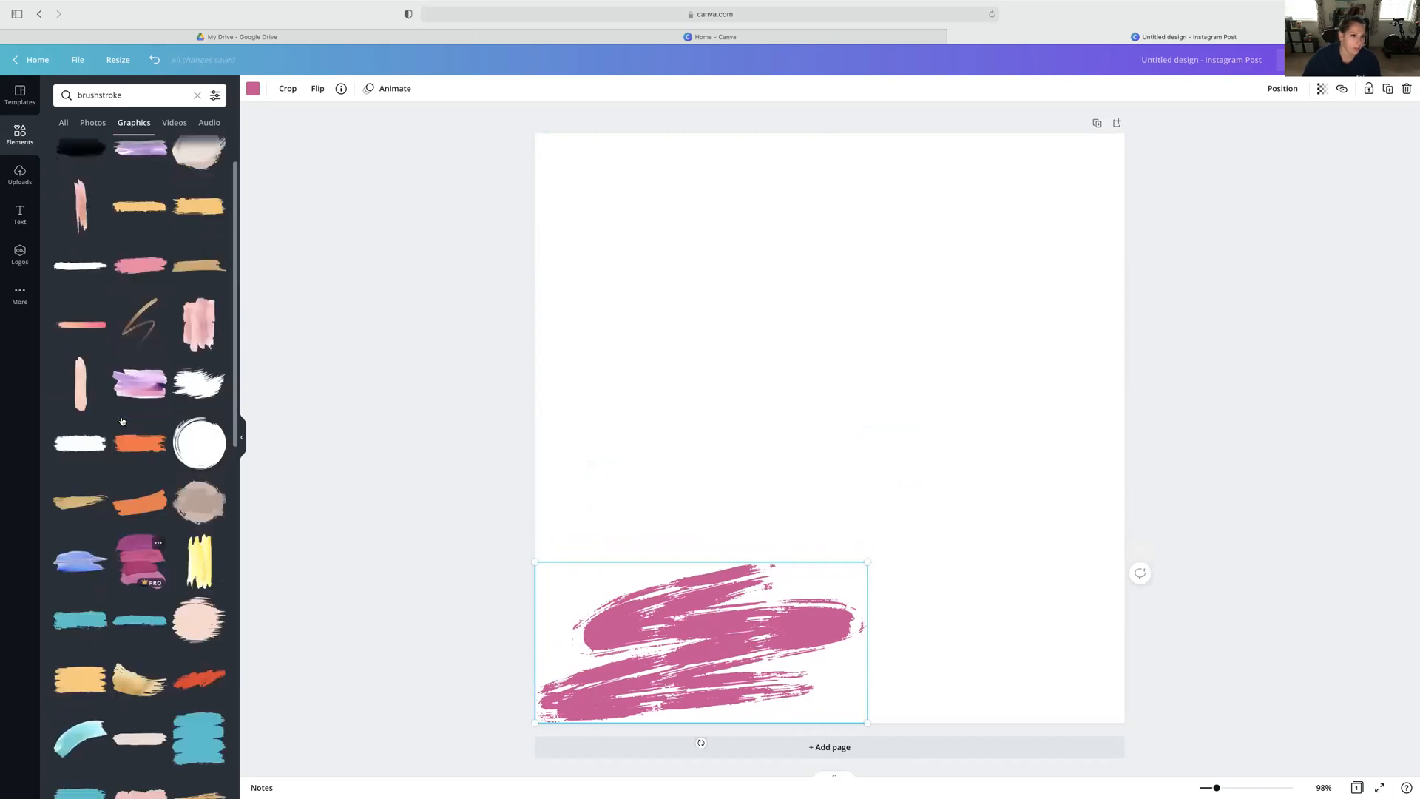
{"action": "left_click", "coordinate": [143, 388]}
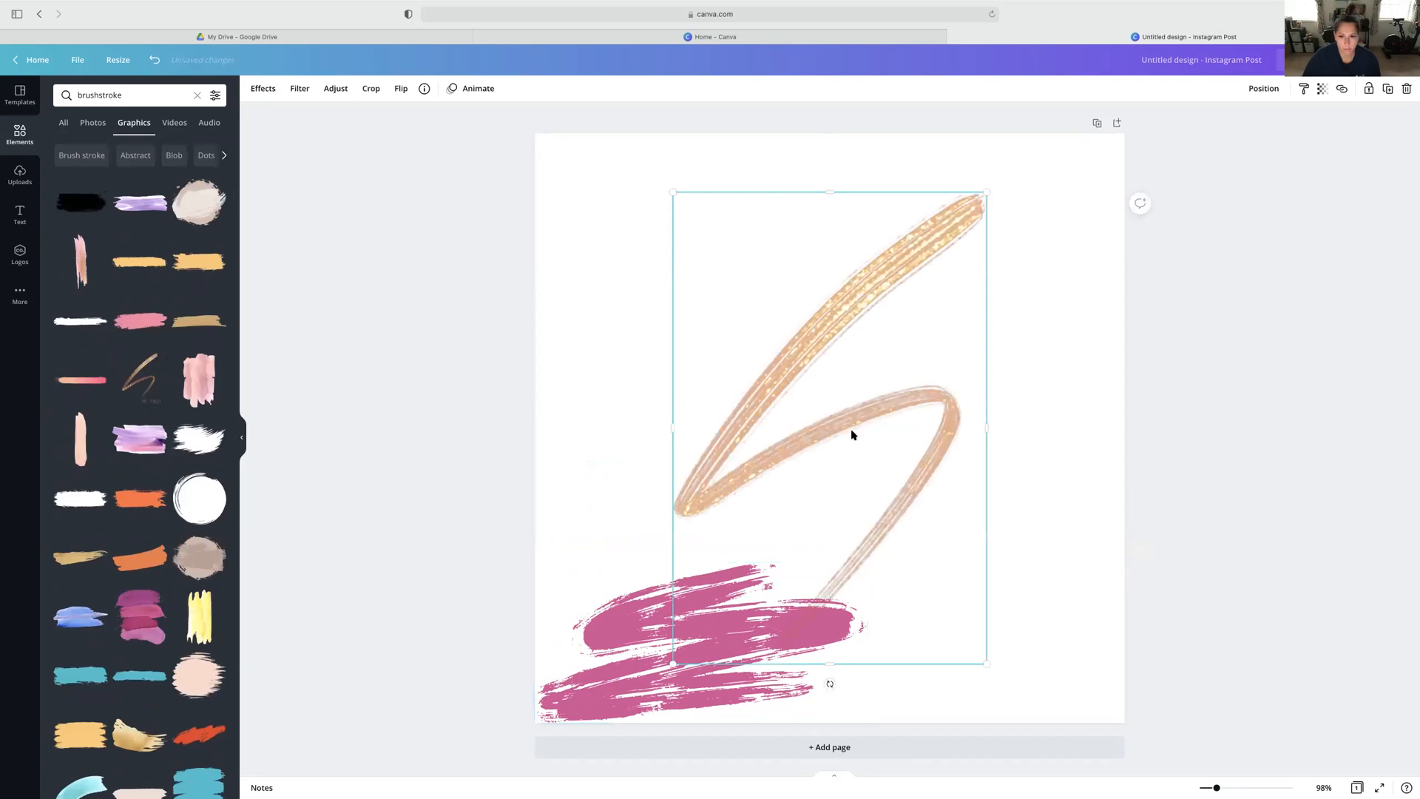
{"action": "left_click_drag", "start_coordinate": [900, 355], "coordinate": [817, 447]}
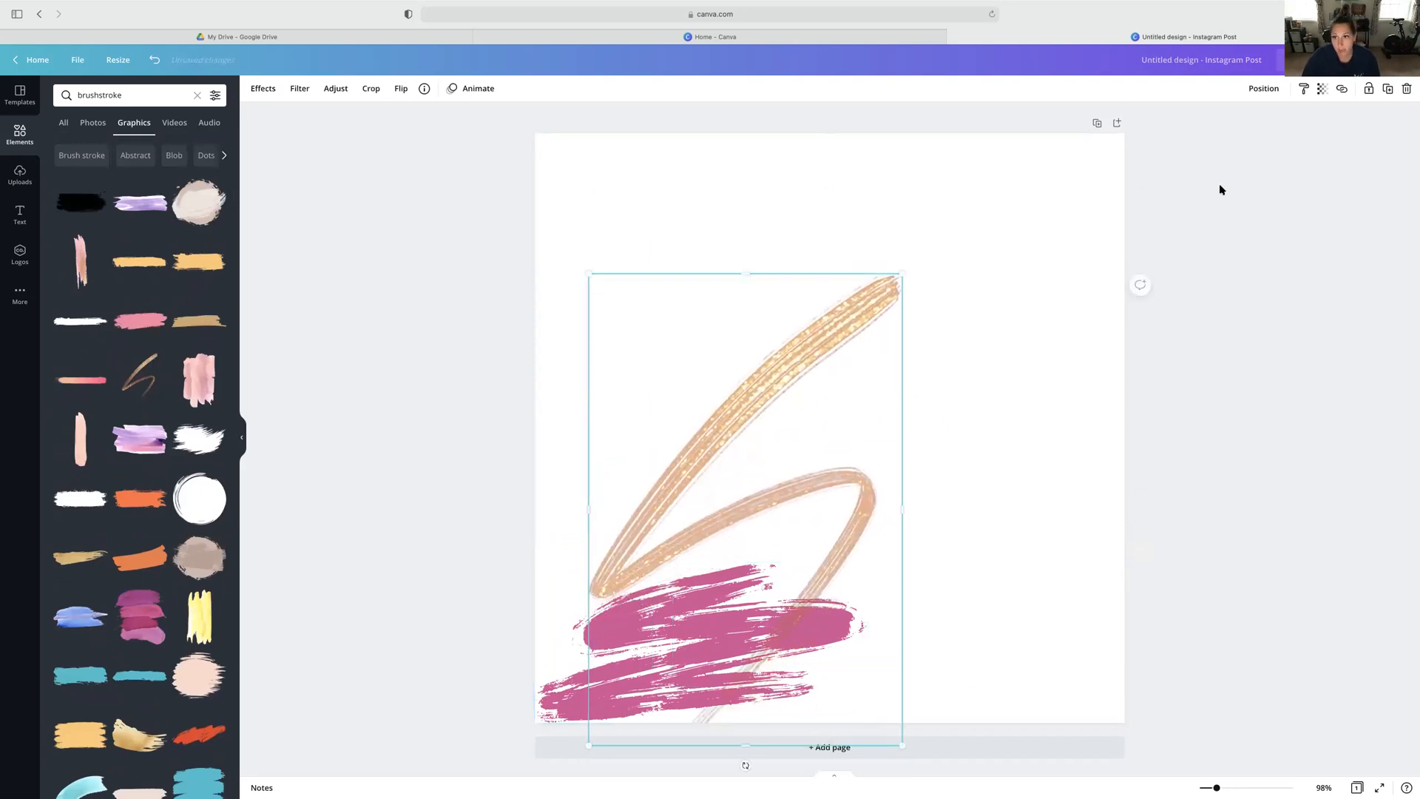
{"action": "left_click", "coordinate": [1259, 91]}
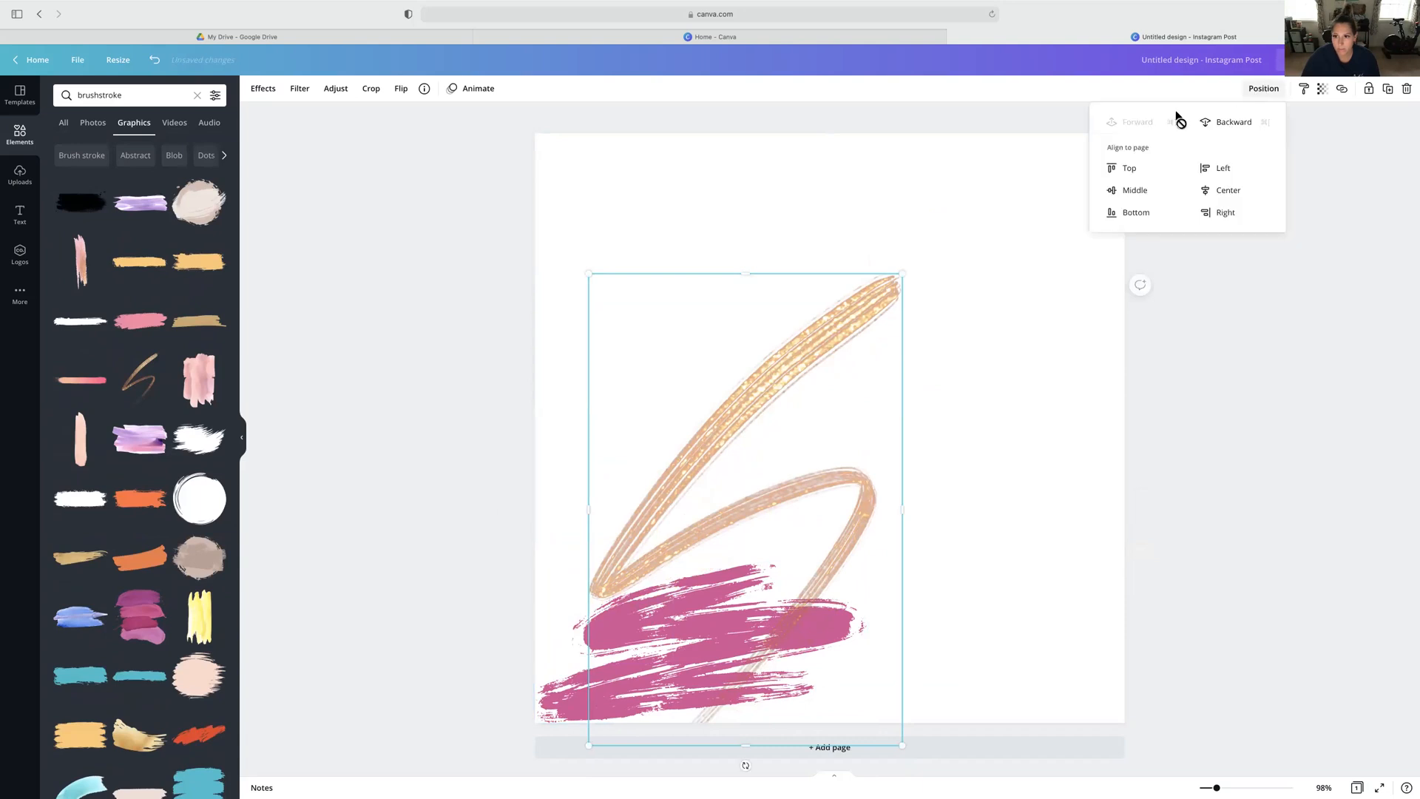
{"action": "left_click", "coordinate": [932, 188]}
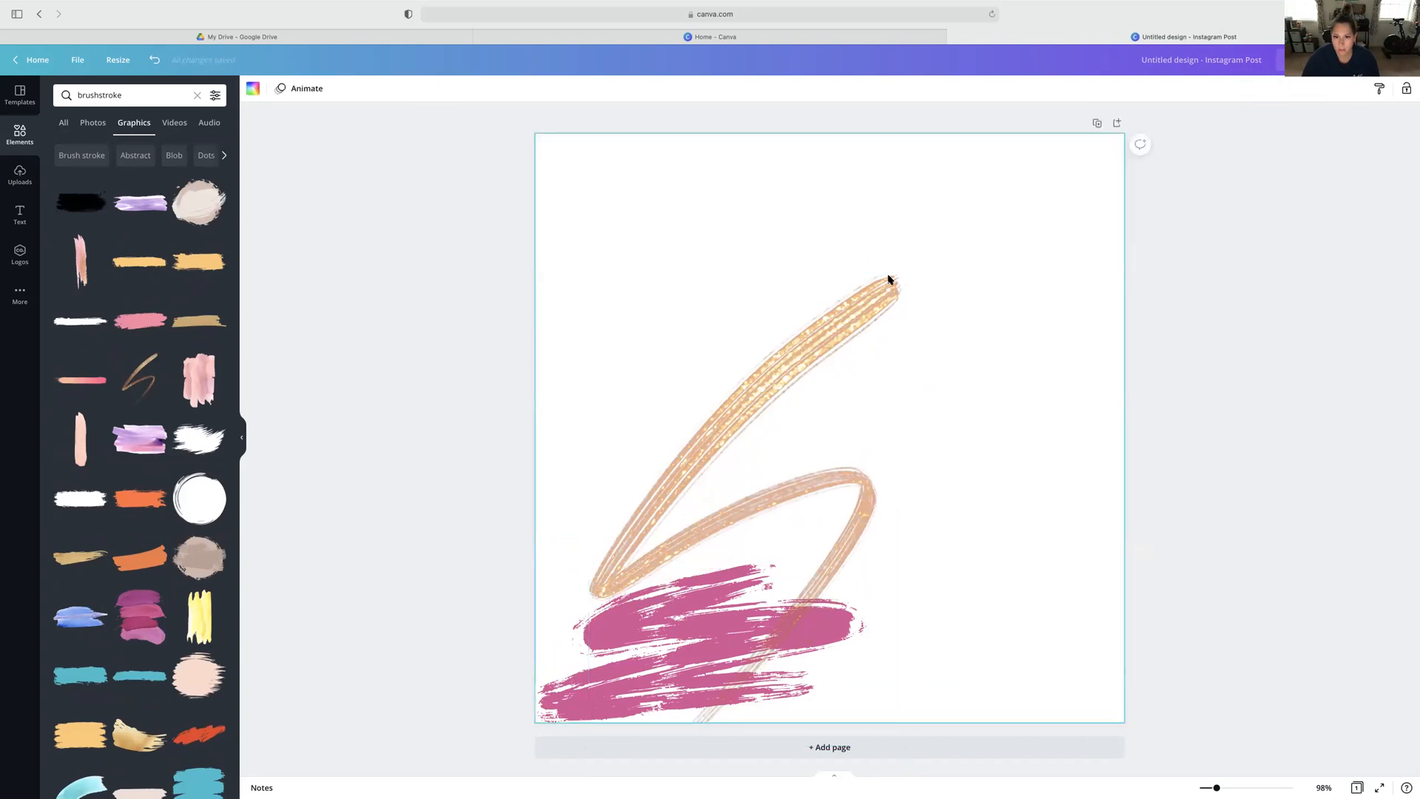
Shrink the gold zigzag stroke and rotate it clockwise so that it lies within the magenta brushstroke.
{"action": "left_click_drag", "start_coordinate": [919, 316], "coordinate": [943, 363]}
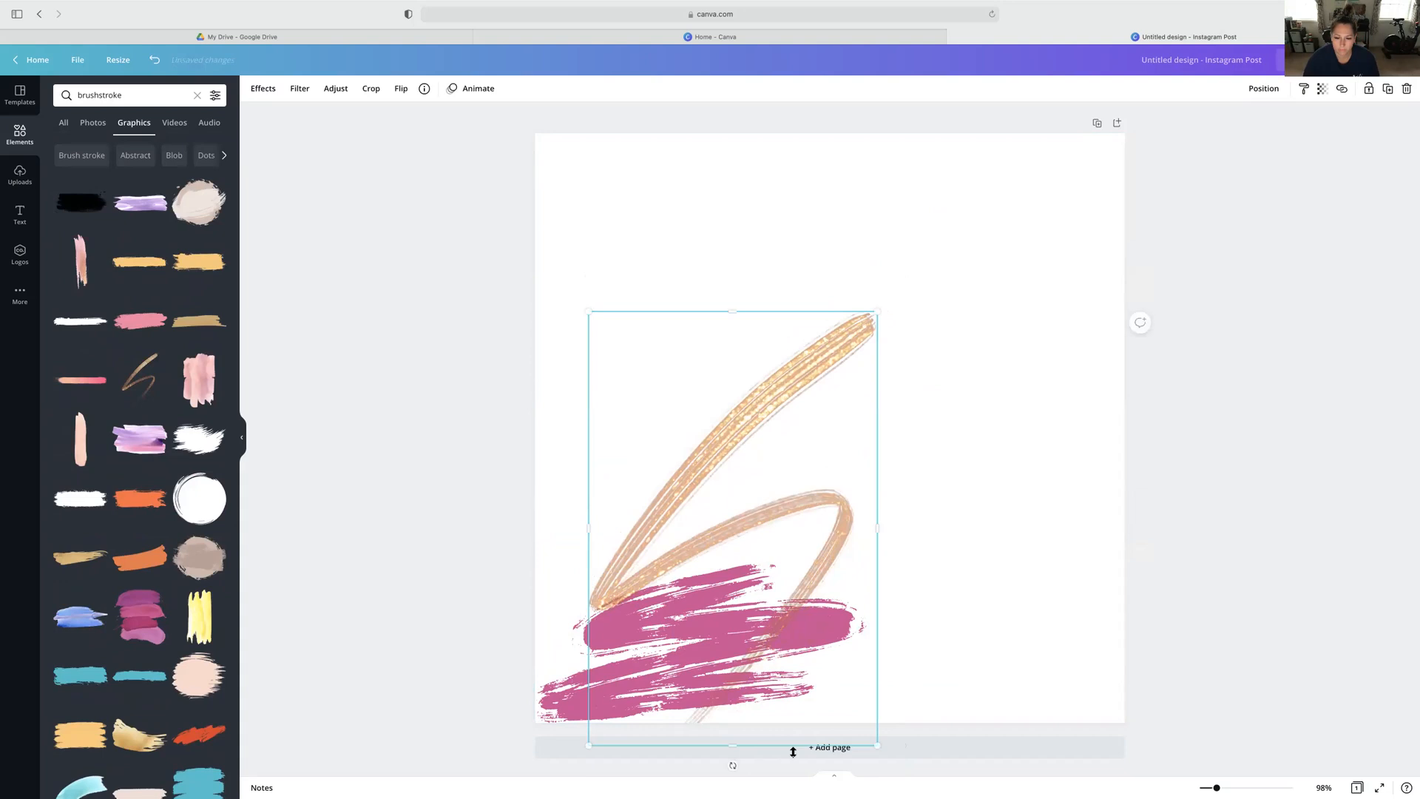
{"action": "left_click_drag", "start_coordinate": [732, 765], "coordinate": [587, 715]}
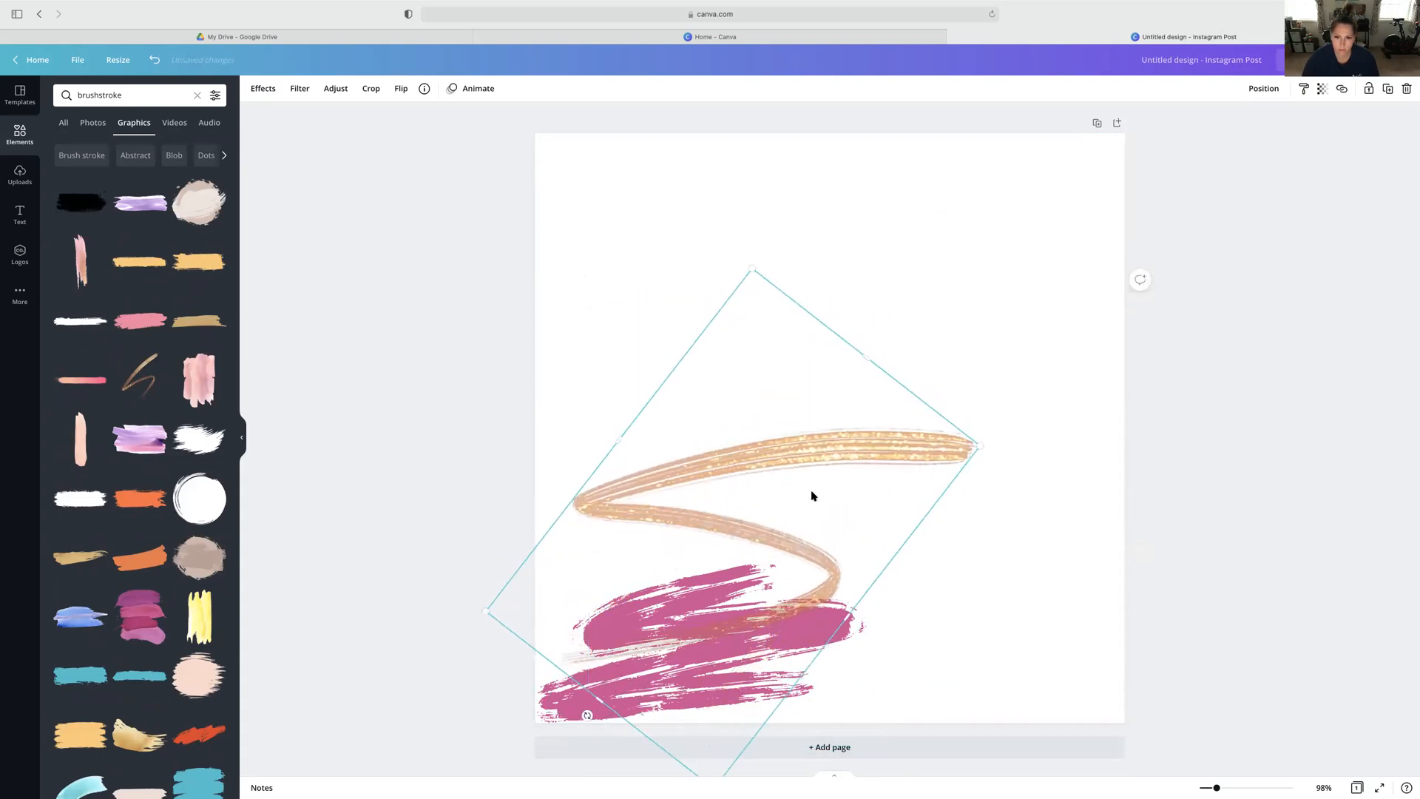
{"action": "mouse_move", "coordinate": [926, 478]}
{"action": "left_mouse_down"}
{"action": "mouse_move", "coordinate": [732, 536]}
{"action": "mouse_move", "coordinate": [685, 570]}
{"action": "mouse_move", "coordinate": [735, 599]}
{"action": "mouse_move", "coordinate": [746, 588]}
{"action": "left_mouse_up"}
Try the gold stroke behind the magenta brushstroke, bring it forward again, and move it off and back onto the brushstroke.
{"action": "left_click", "coordinate": [1255, 93]}
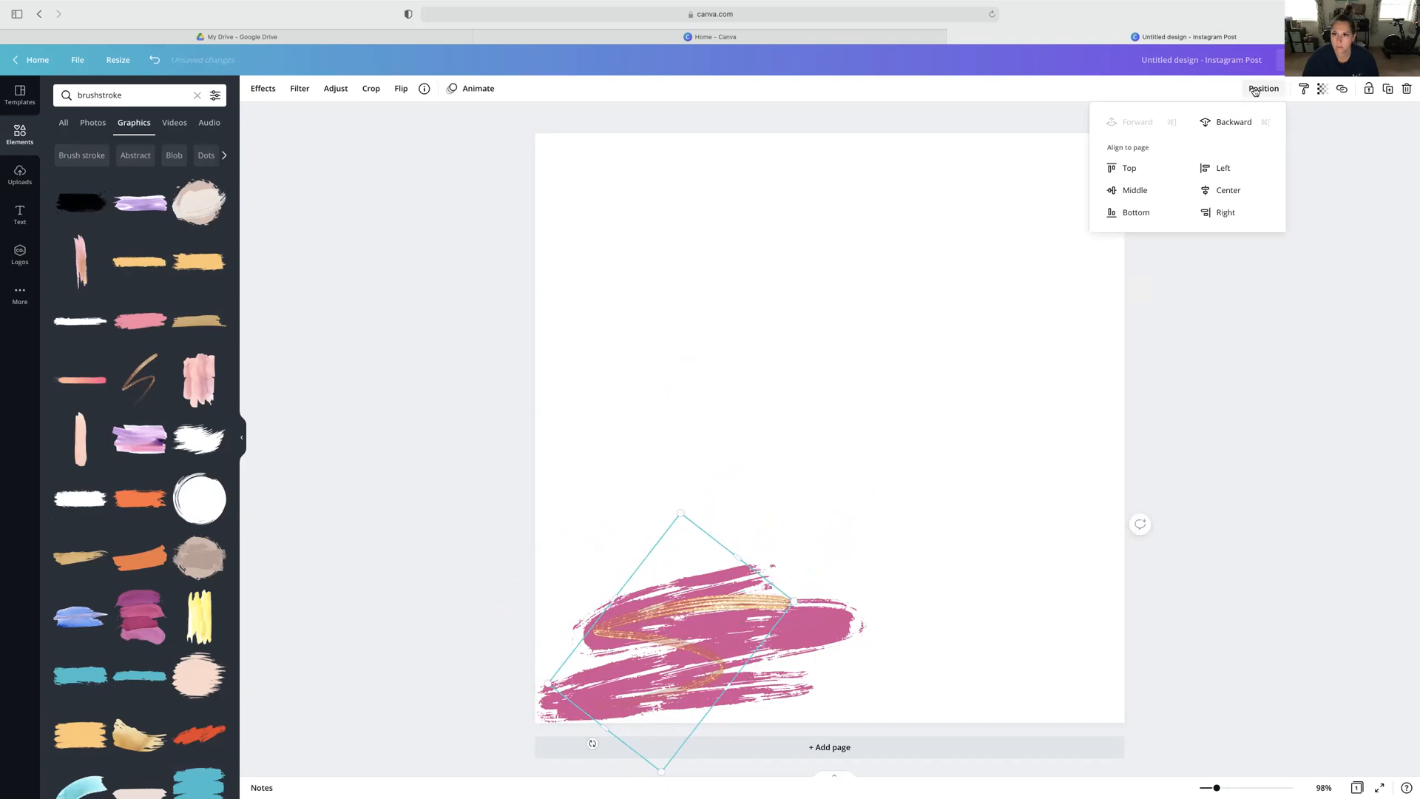
{"action": "left_click", "coordinate": [1220, 121]}
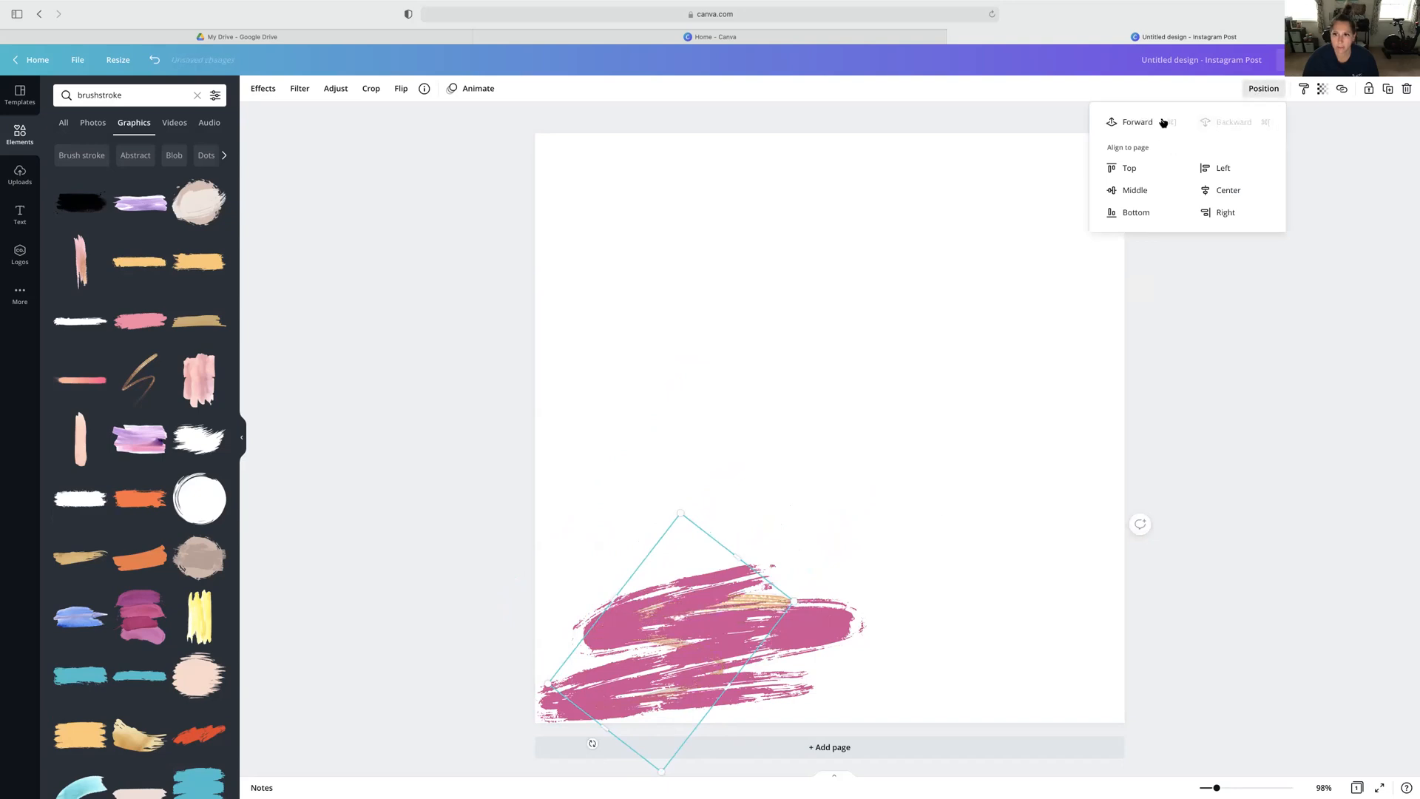
{"action": "left_click", "coordinate": [1139, 123]}
{"action": "left_click_drag", "start_coordinate": [746, 531], "coordinate": [761, 437]}
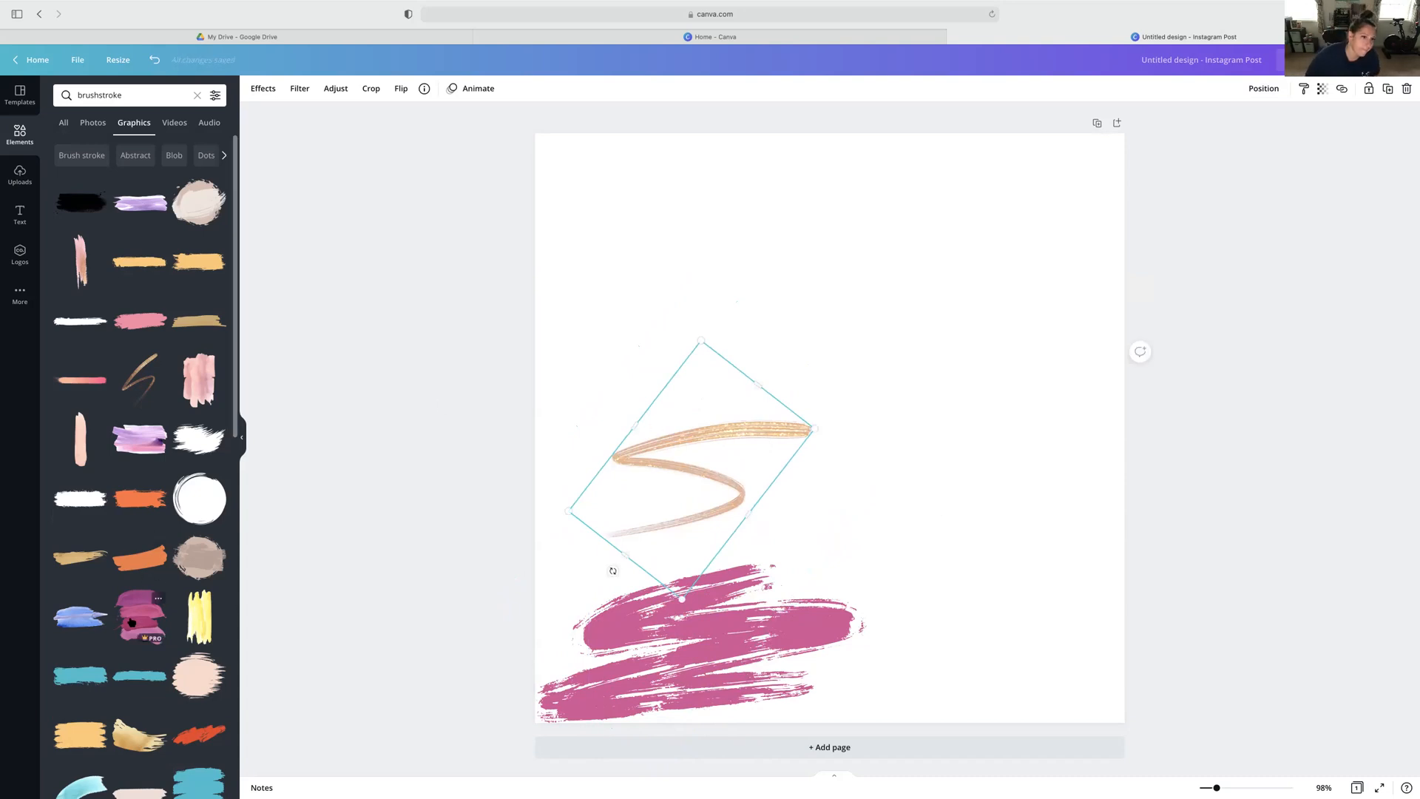
{"action": "left_click_drag", "start_coordinate": [711, 448], "coordinate": [695, 618]}
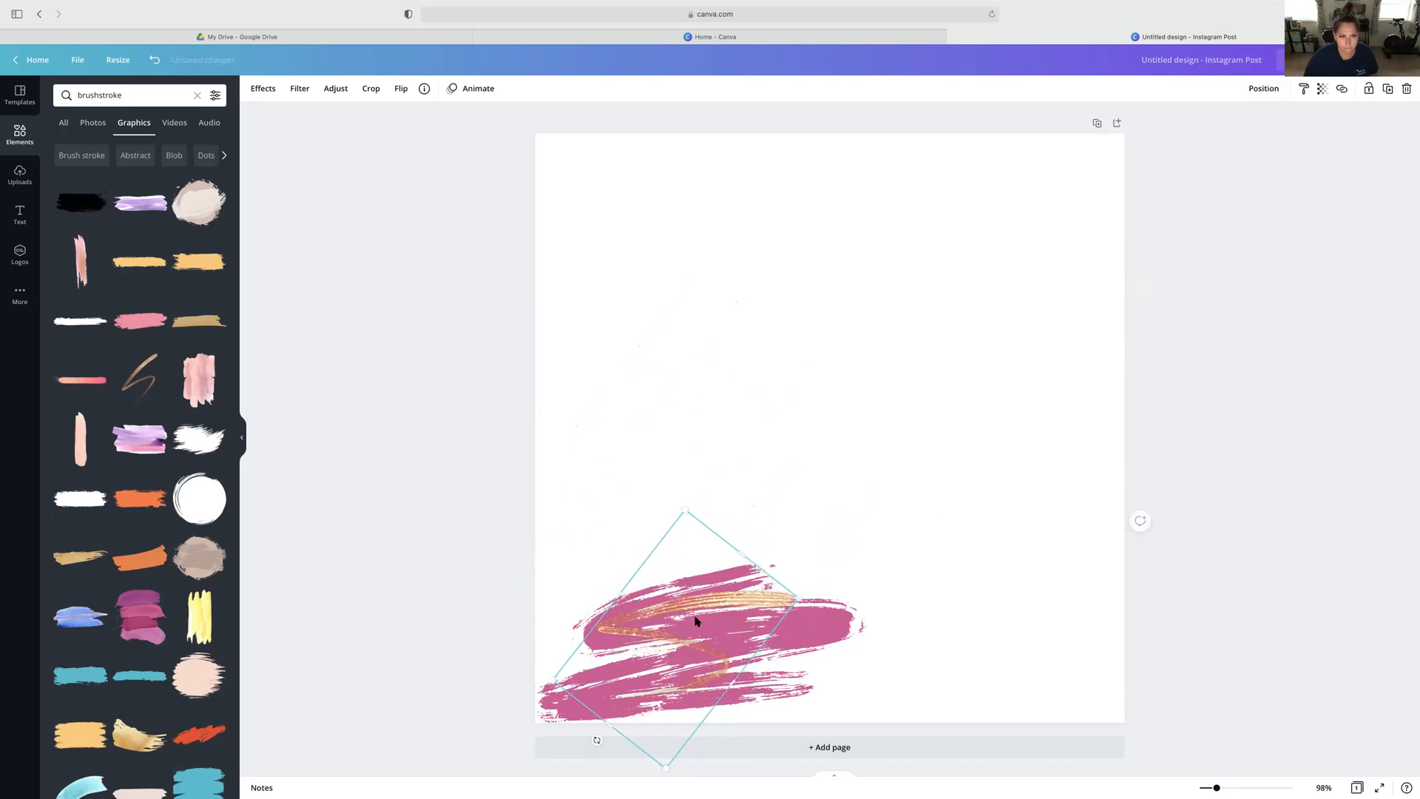
Add the one-font "Thanks for the love" neon script text to the page and recolour it with the black brand colour.
{"action": "left_click", "coordinate": [15, 221]}
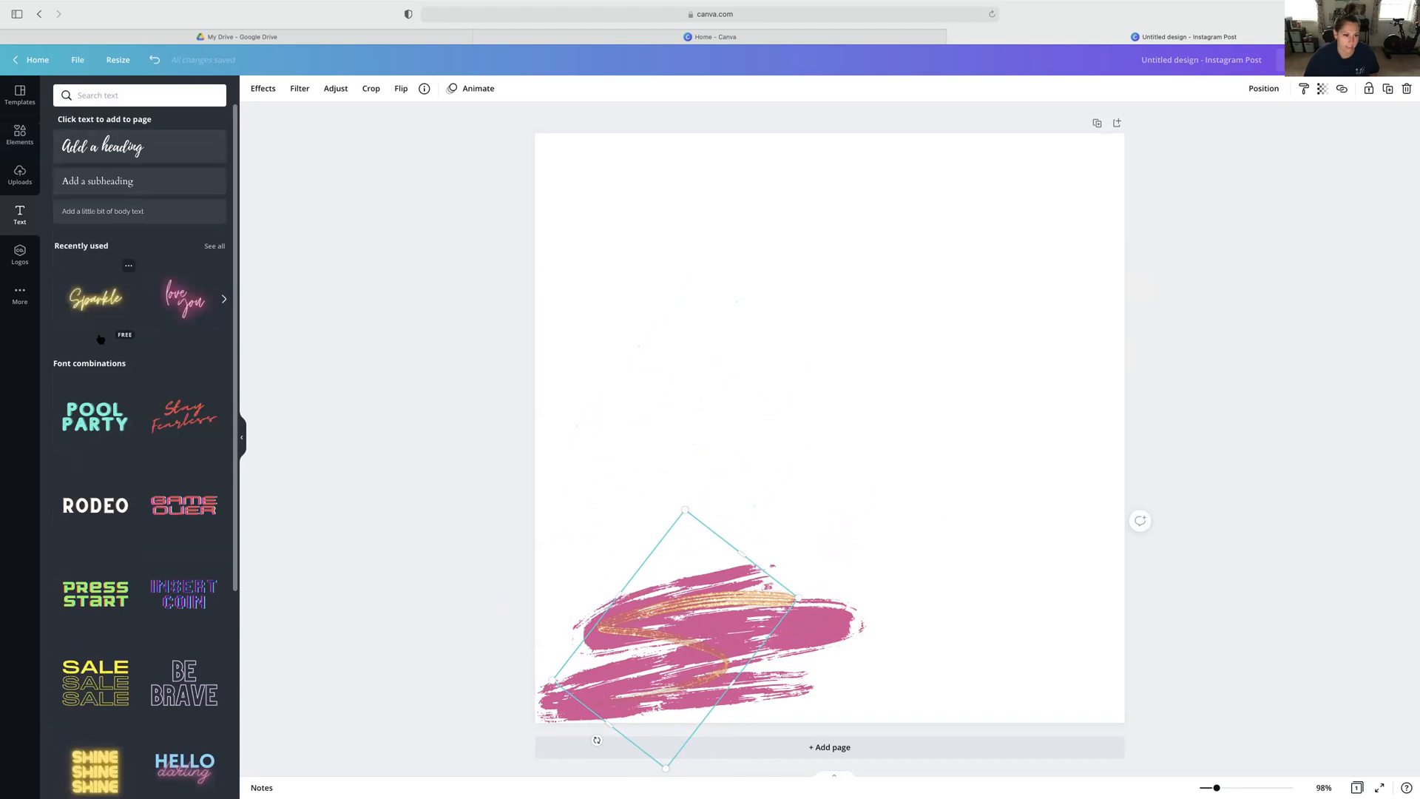
{"action": "scroll", "coordinate": [114, 365], "scroll_direction": "down", "scroll_amount": 10}
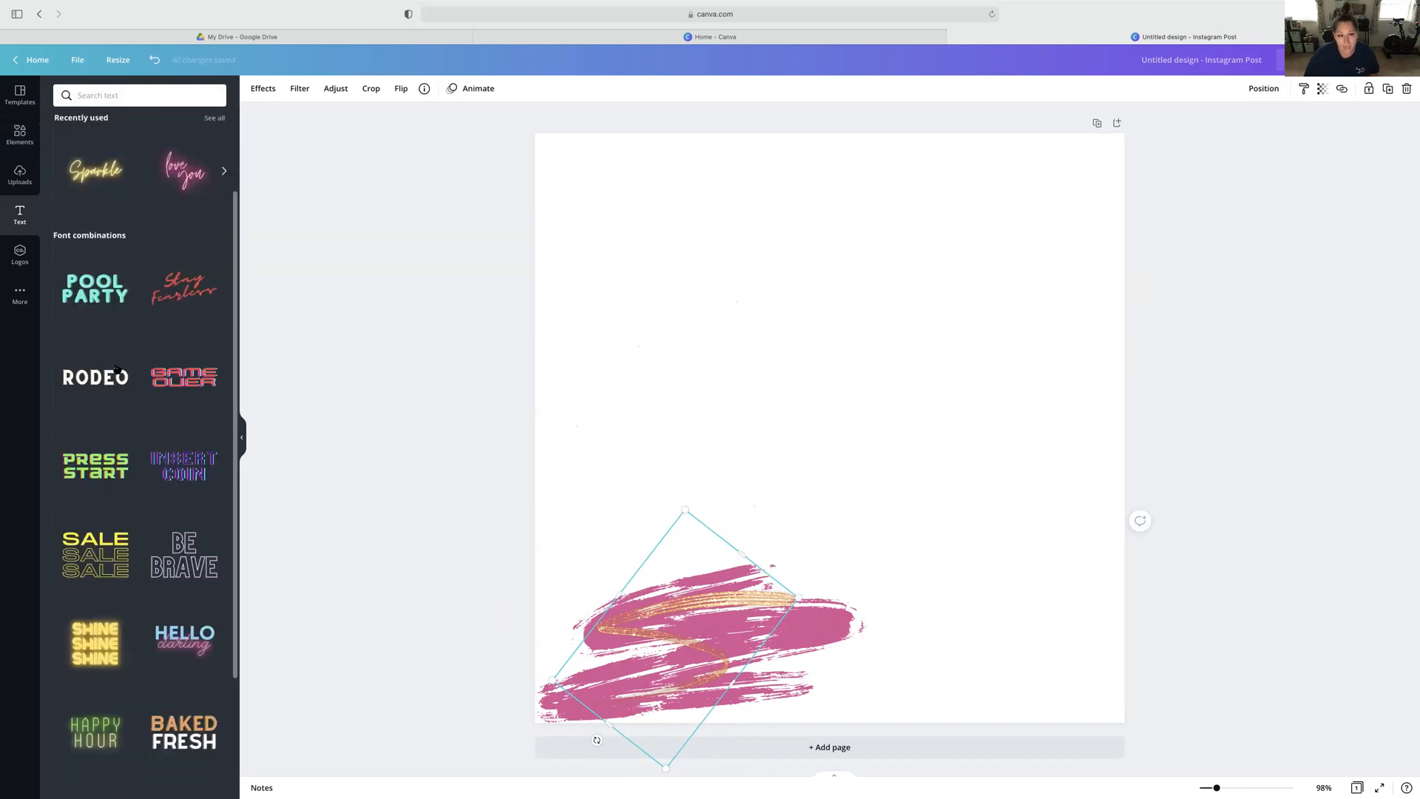
{"action": "scroll", "coordinate": [130, 389], "scroll_direction": "down", "scroll_amount": 8}
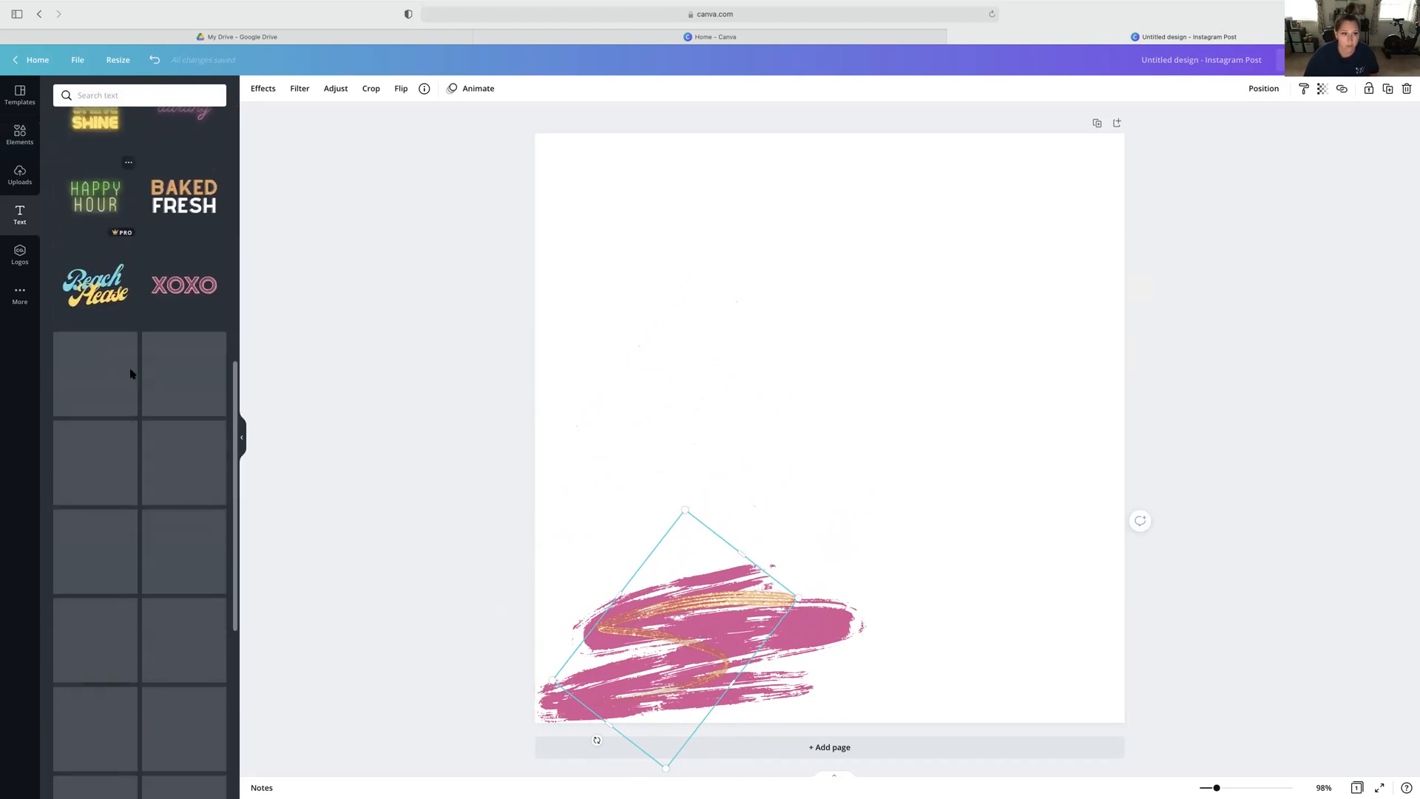
{"action": "scroll", "coordinate": [148, 371], "scroll_direction": "up", "scroll_amount": 12}
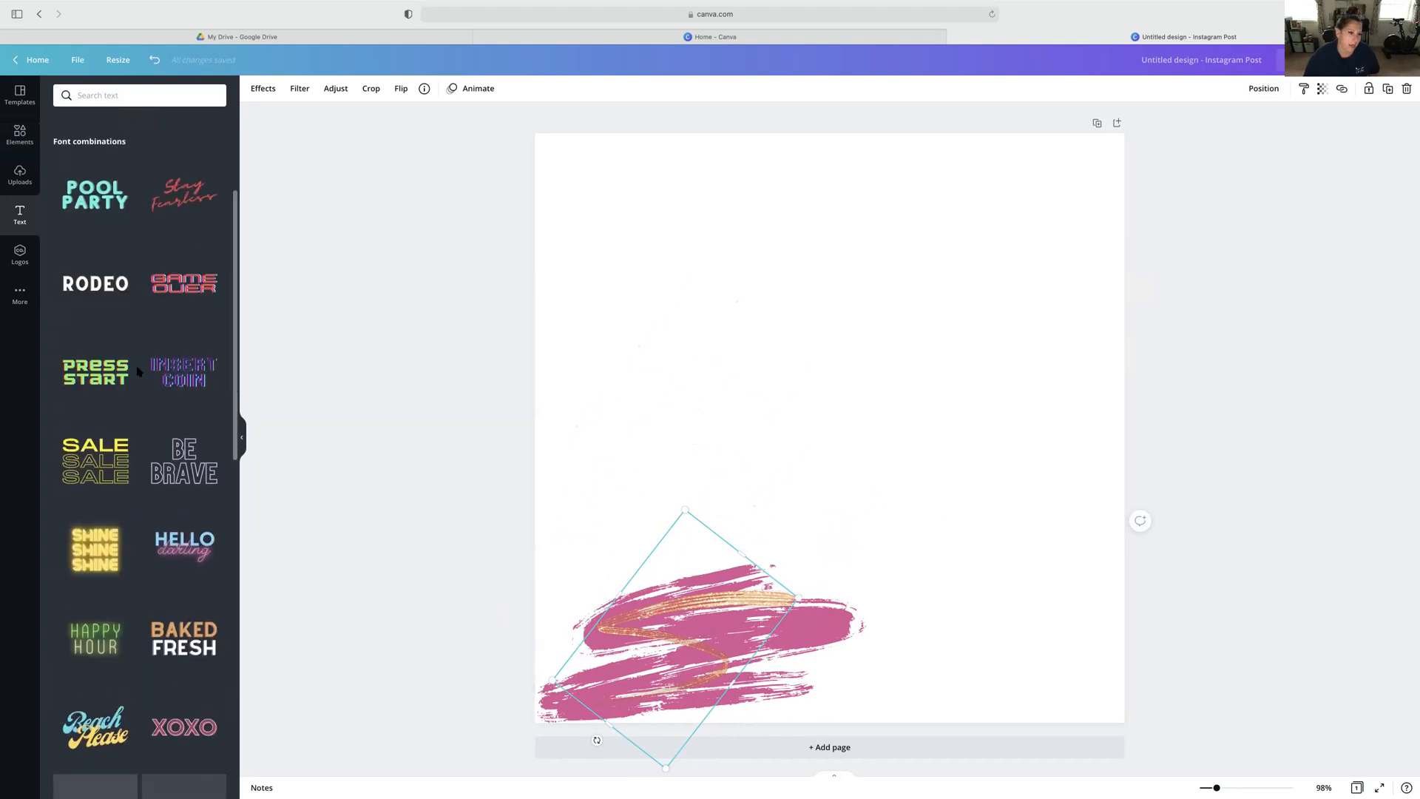
{"action": "scroll", "coordinate": [147, 371], "scroll_direction": "down", "scroll_amount": 3}
{"action": "scroll", "coordinate": [144, 371], "scroll_direction": "down", "scroll_amount": 3}
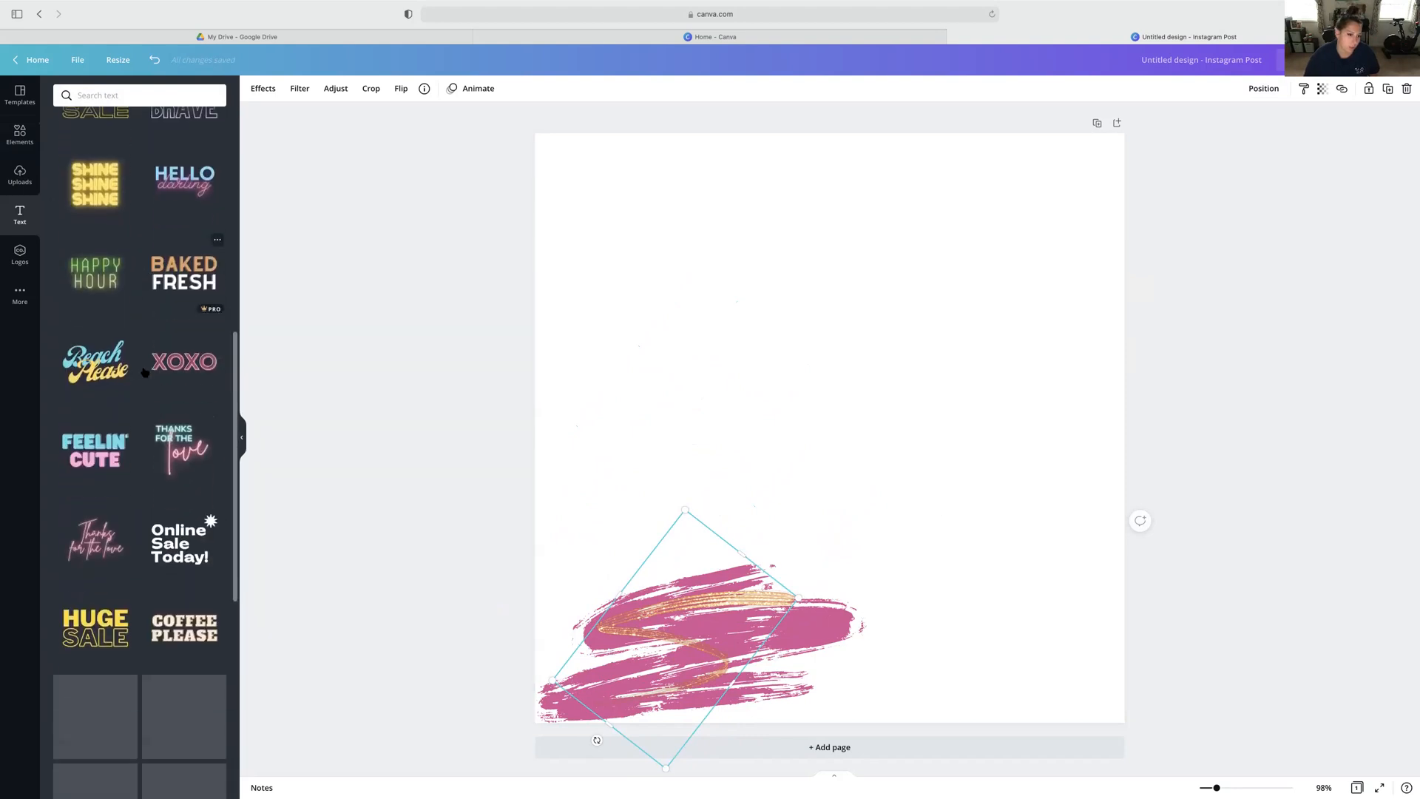
{"action": "scroll", "coordinate": [146, 371], "scroll_direction": "down", "scroll_amount": 3}
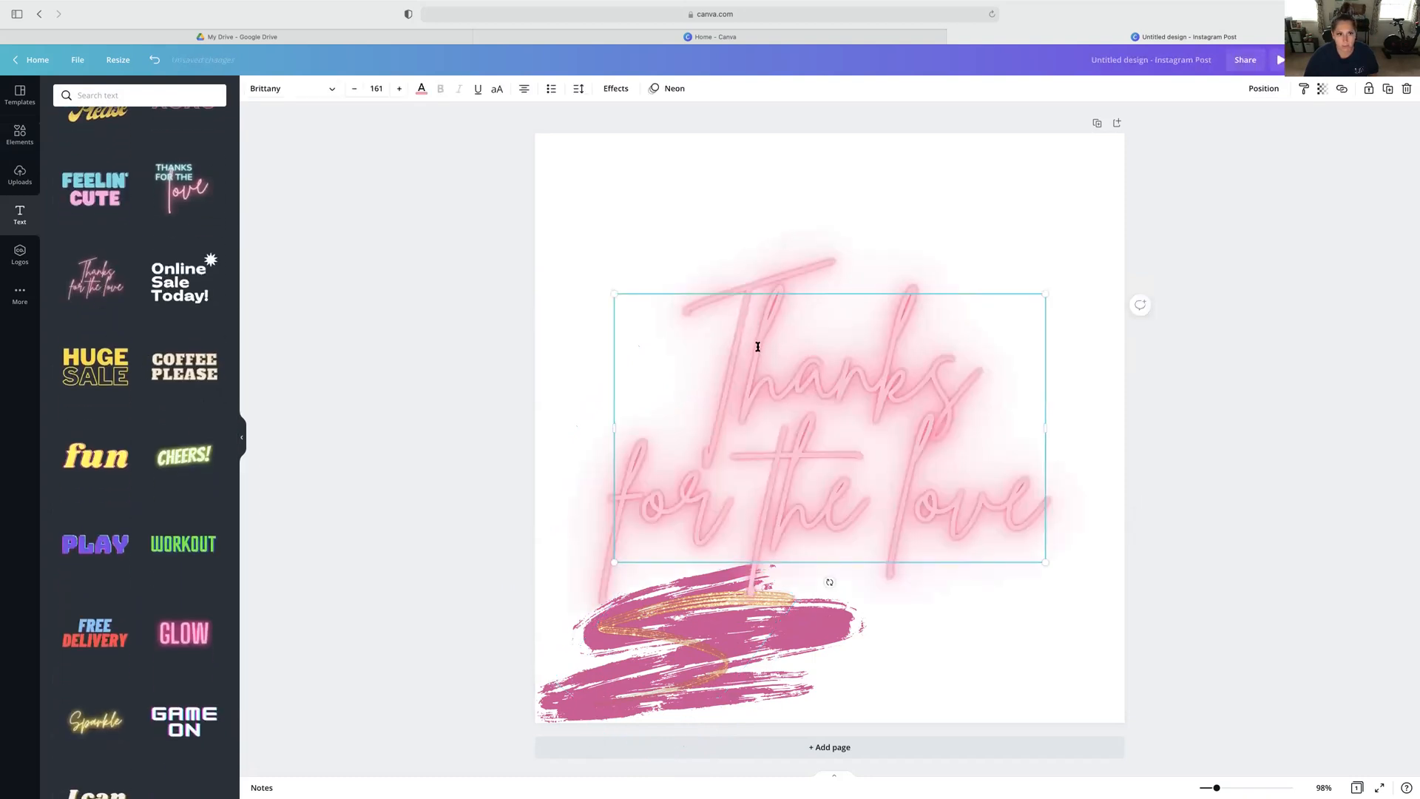
{"action": "left_click", "coordinate": [421, 90]}
{"action": "left_click", "coordinate": [124, 216]}
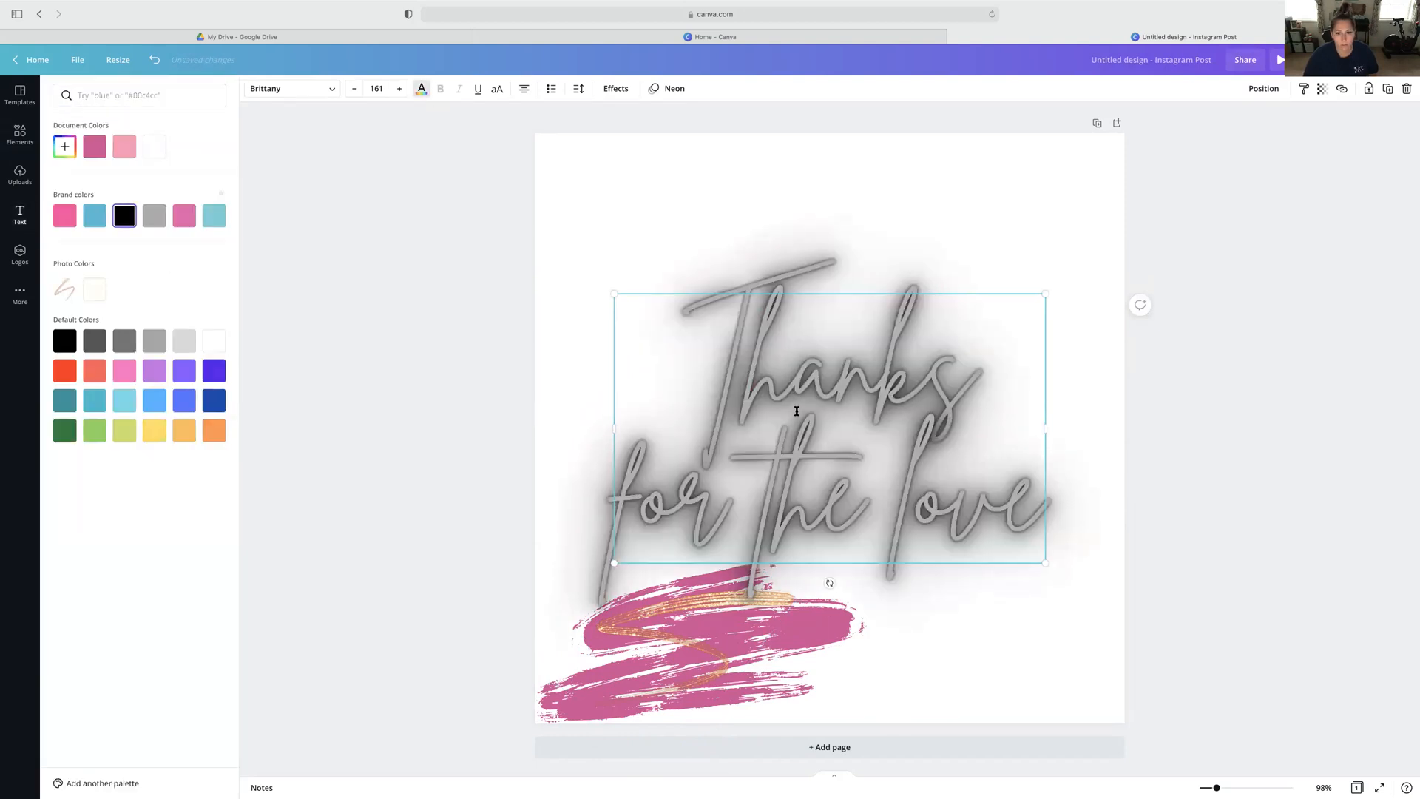
Replace the "Thanks for the love" neon script wording with "Scentsy's newest WAX BOSS".
{"action": "left_click_drag", "start_coordinate": [1025, 508], "coordinate": [712, 353]}
{"action": "type", "text": "Scent"}
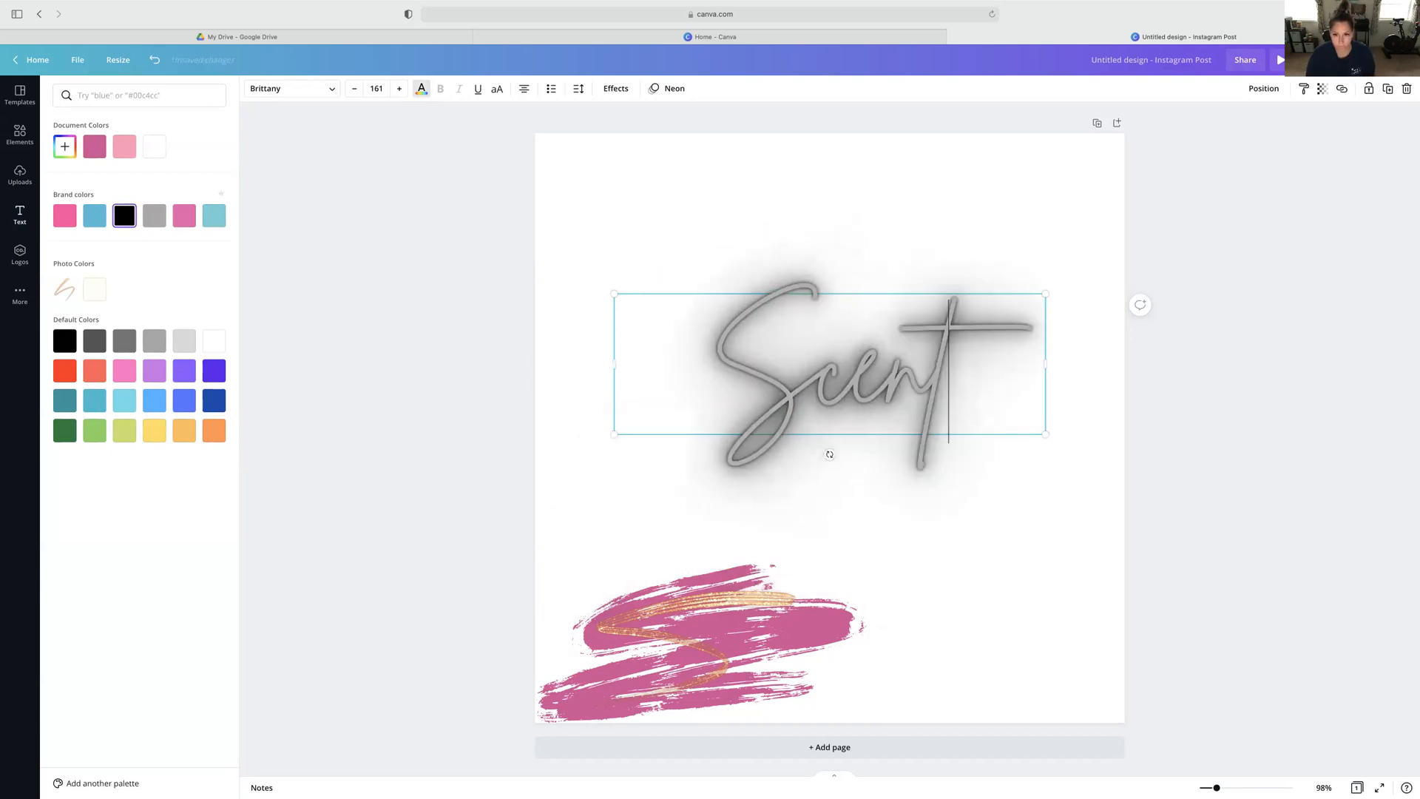
{"action": "type", "text": "sy"}
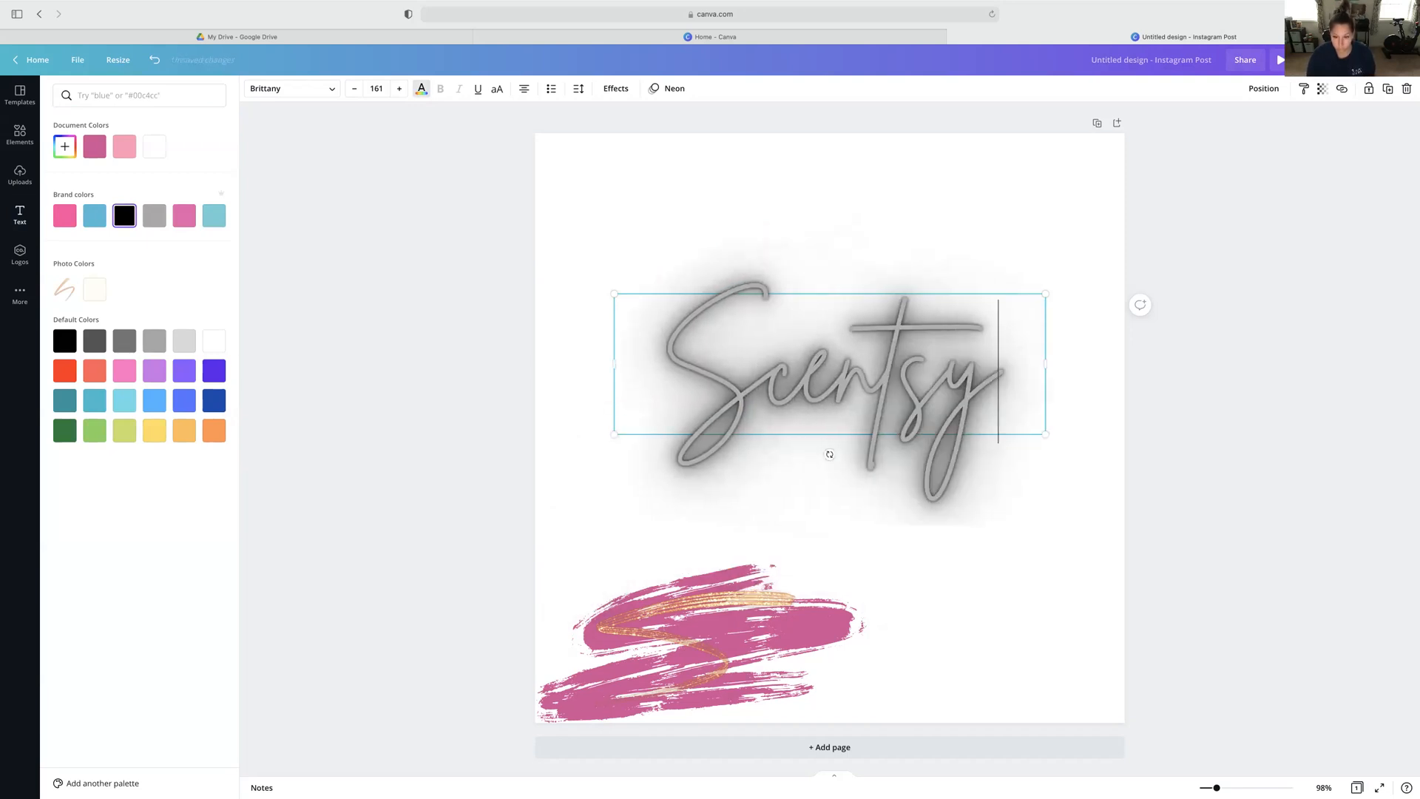
{"action": "type", "text": "'s newest W"}
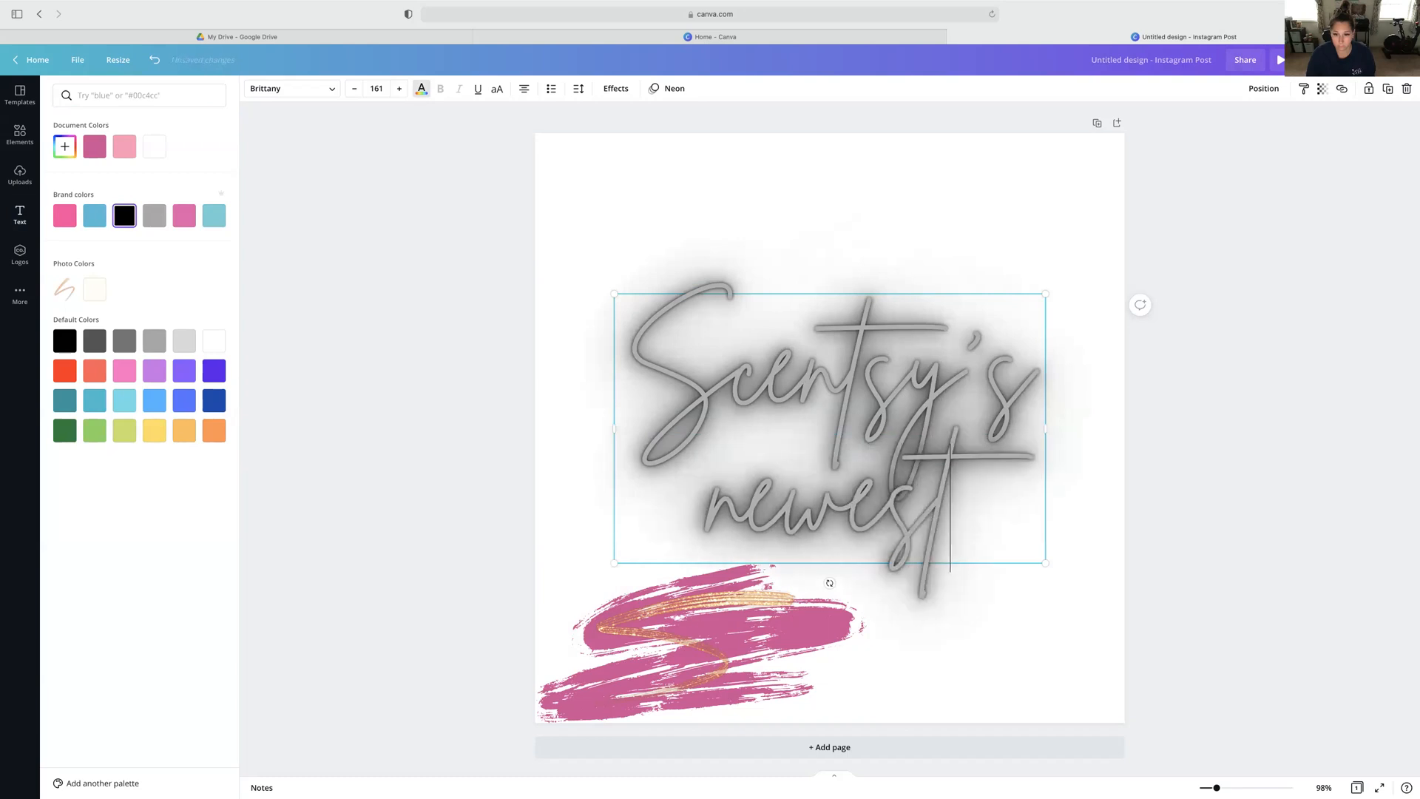
{"action": "type", "text": "AX BOSS"}
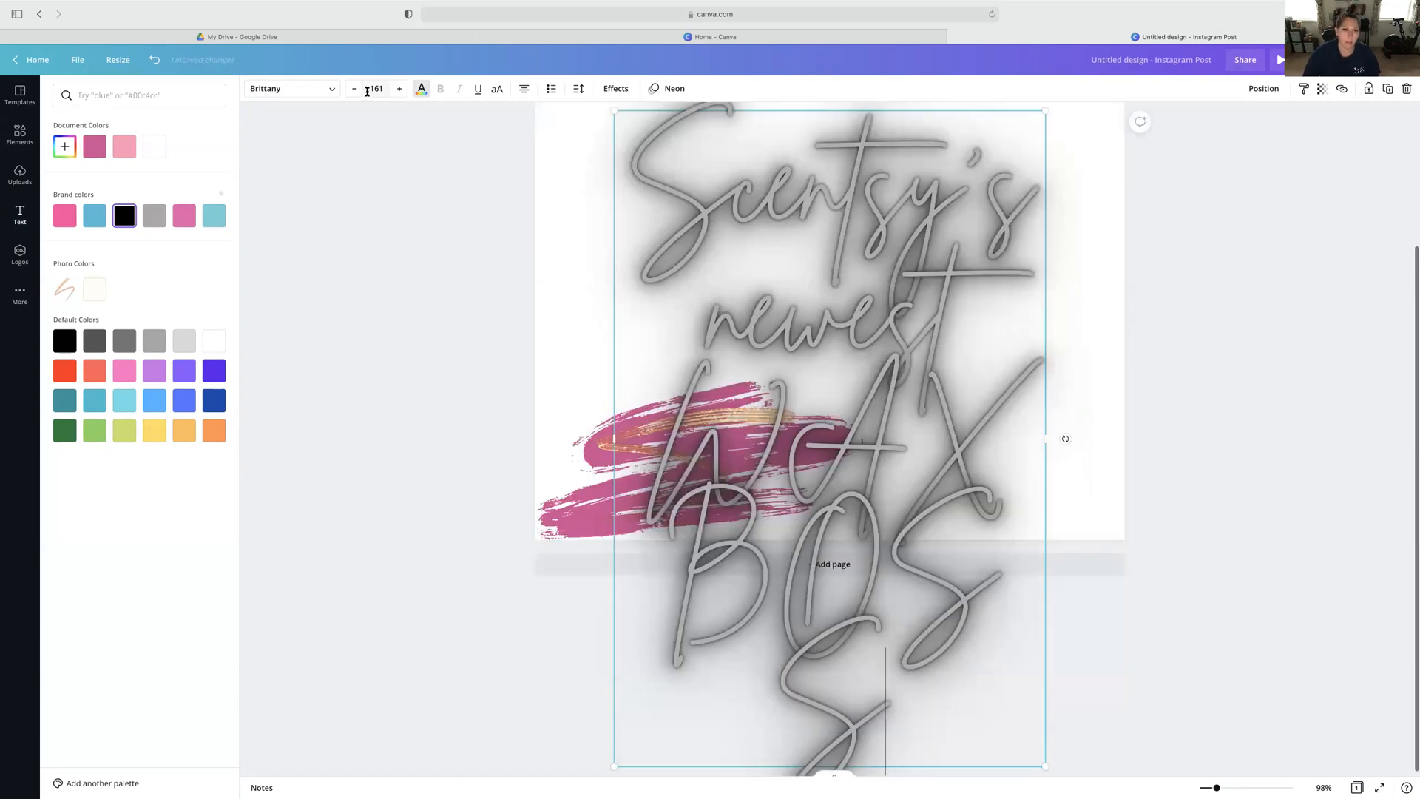
Reduce the font size of the whole neon script text to 96.
{"action": "left_click_drag", "start_coordinate": [910, 687], "coordinate": [644, 141]}
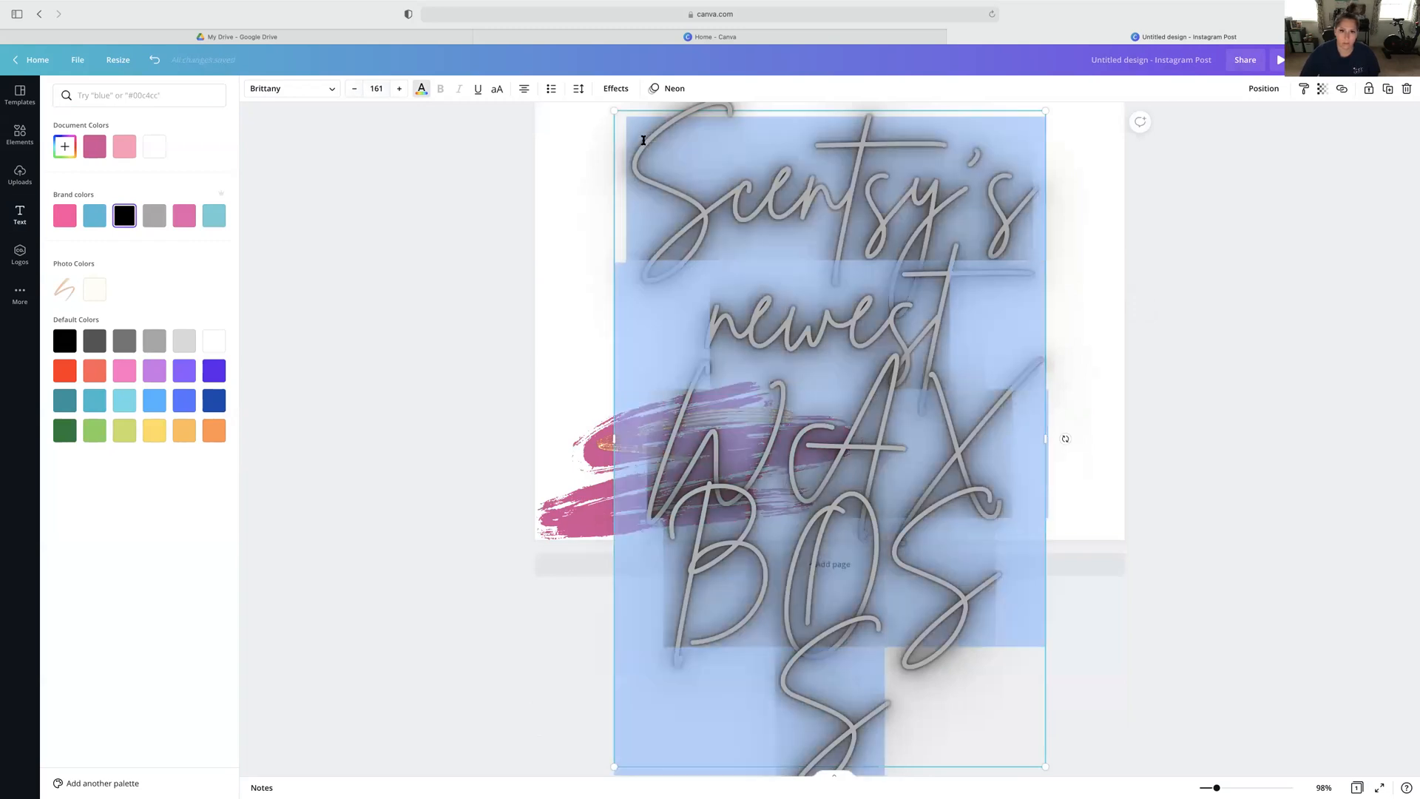
{"action": "left_click", "coordinate": [354, 90]}
{"action": "left_click", "coordinate": [354, 90]}
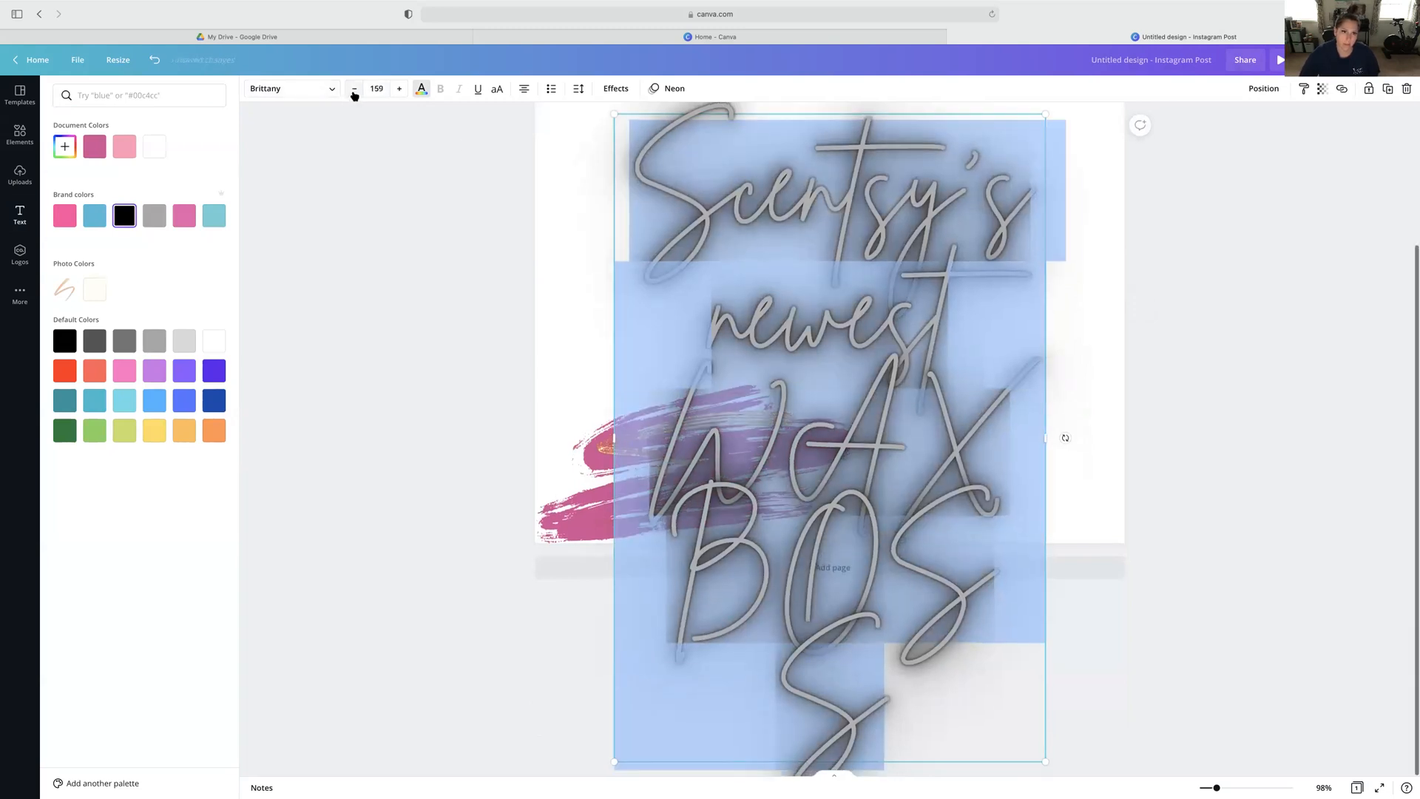
{"action": "left_click", "coordinate": [354, 90]}
{"action": "left_click", "coordinate": [354, 91]}
{"action": "left_click", "coordinate": [354, 91]}
{"action": "left_click", "coordinate": [354, 90]}
{"action": "left_click", "coordinate": [363, 88]}
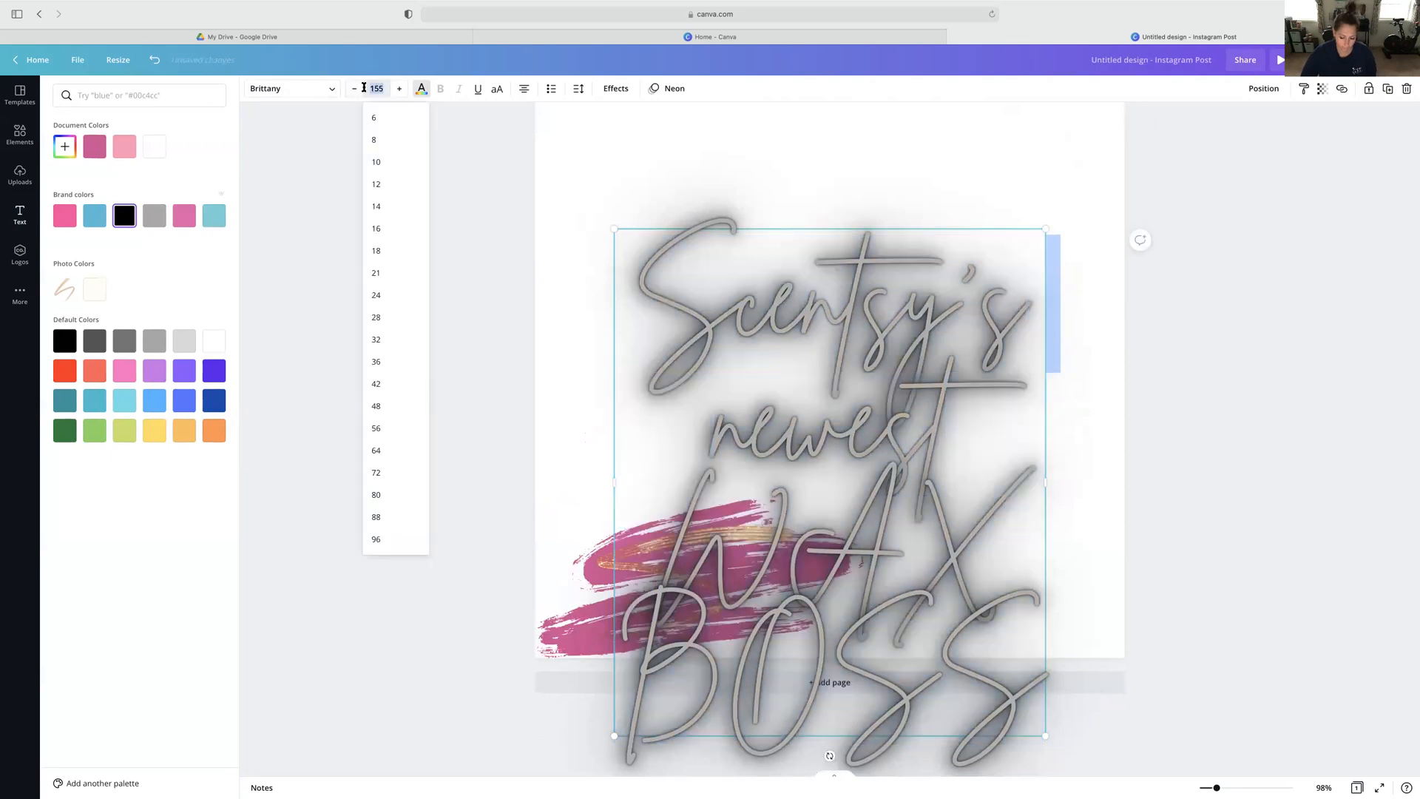
{"action": "left_click", "coordinate": [376, 539]}
Scale the neon script text down to a font size of about 54 and place it above the magenta brushstroke.
{"action": "left_click_drag", "start_coordinate": [1045, 530], "coordinate": [870, 434]}
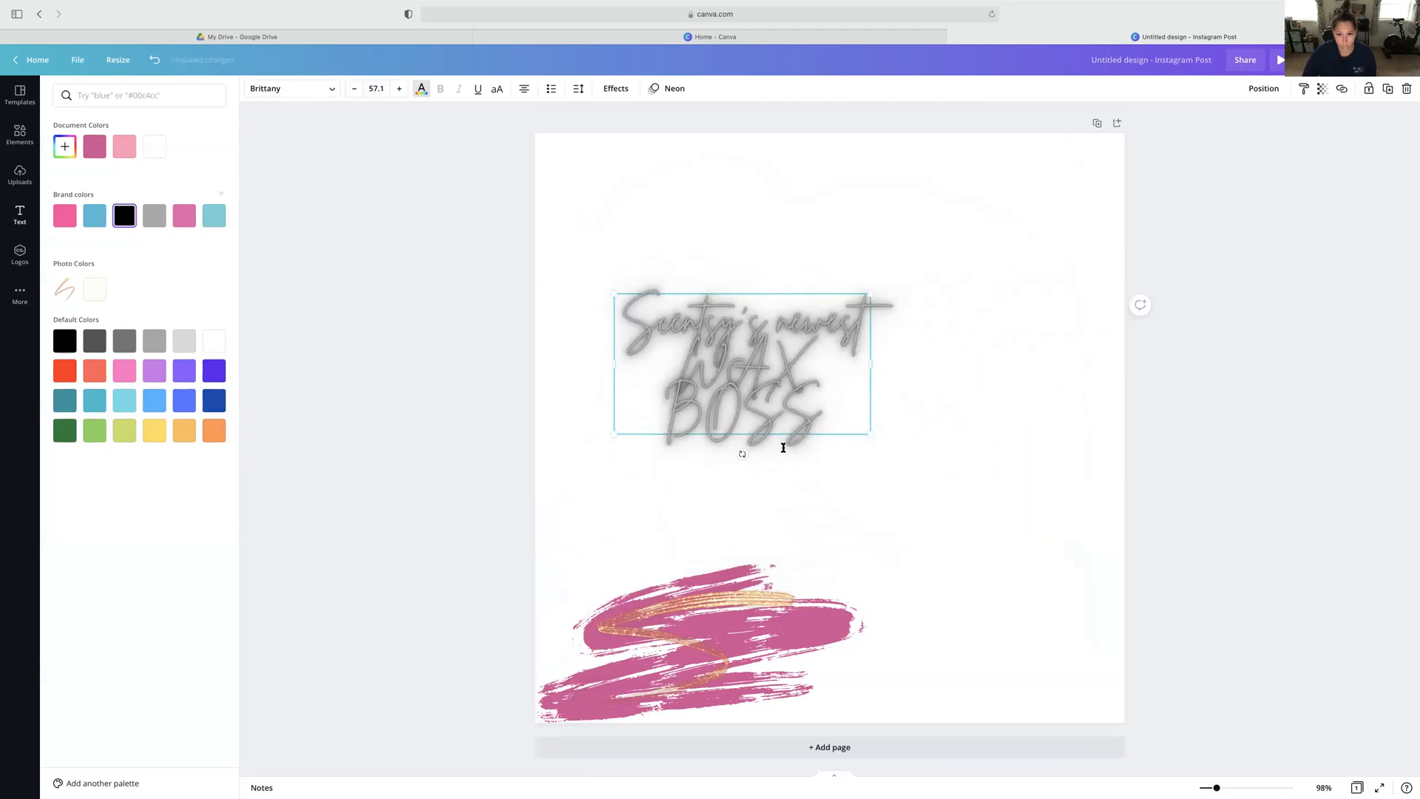
{"action": "left_click_drag", "start_coordinate": [783, 448], "coordinate": [783, 630]}
{"action": "left_click_drag", "start_coordinate": [780, 364], "coordinate": [922, 384]}
{"action": "left_click", "coordinate": [1092, 389]}
{"action": "left_click", "coordinate": [941, 368]}
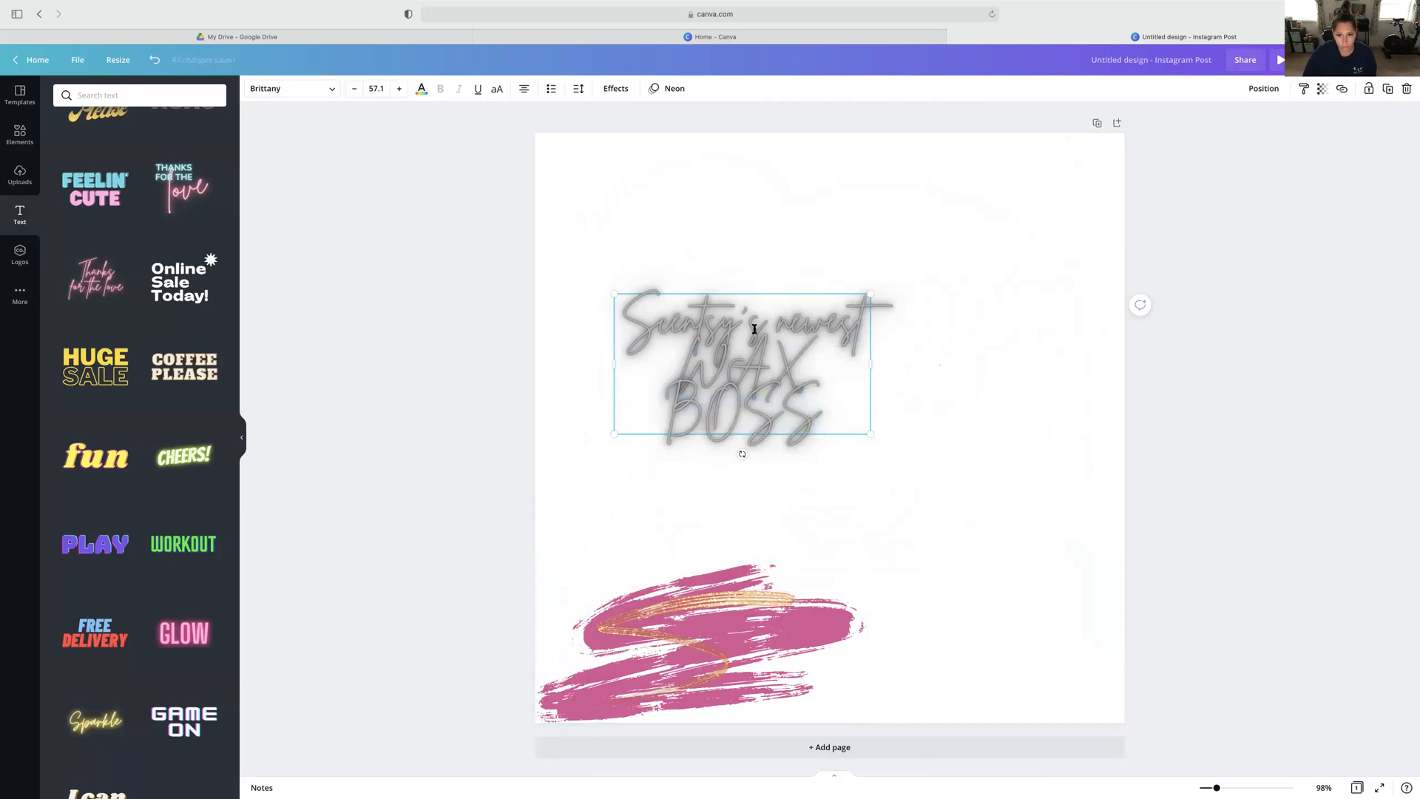
{"action": "left_click", "coordinate": [744, 336]}
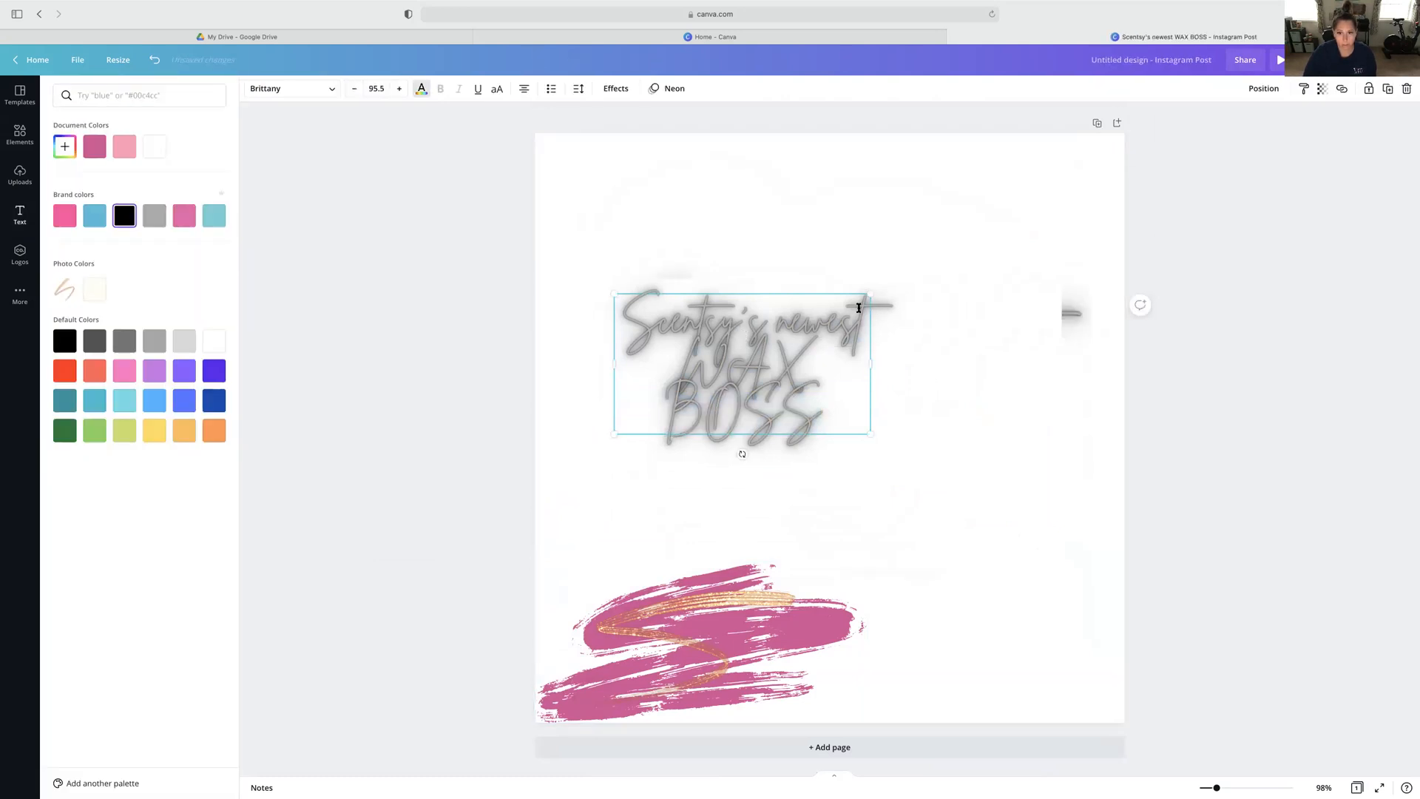
{"action": "left_click", "coordinate": [970, 277]}
{"action": "mouse_move", "coordinate": [842, 326]}
{"action": "left_mouse_down"}
{"action": "mouse_move", "coordinate": [827, 352]}
{"action": "mouse_move", "coordinate": [840, 580]}
{"action": "mouse_move", "coordinate": [789, 599]}
{"action": "mouse_move", "coordinate": [839, 304]}
{"action": "left_mouse_up"}
{"action": "left_click_drag", "start_coordinate": [855, 468], "coordinate": [792, 435]}
Recolour the magenta brushstroke with the custom light pink #F46CB1.
{"action": "left_click", "coordinate": [828, 635]}
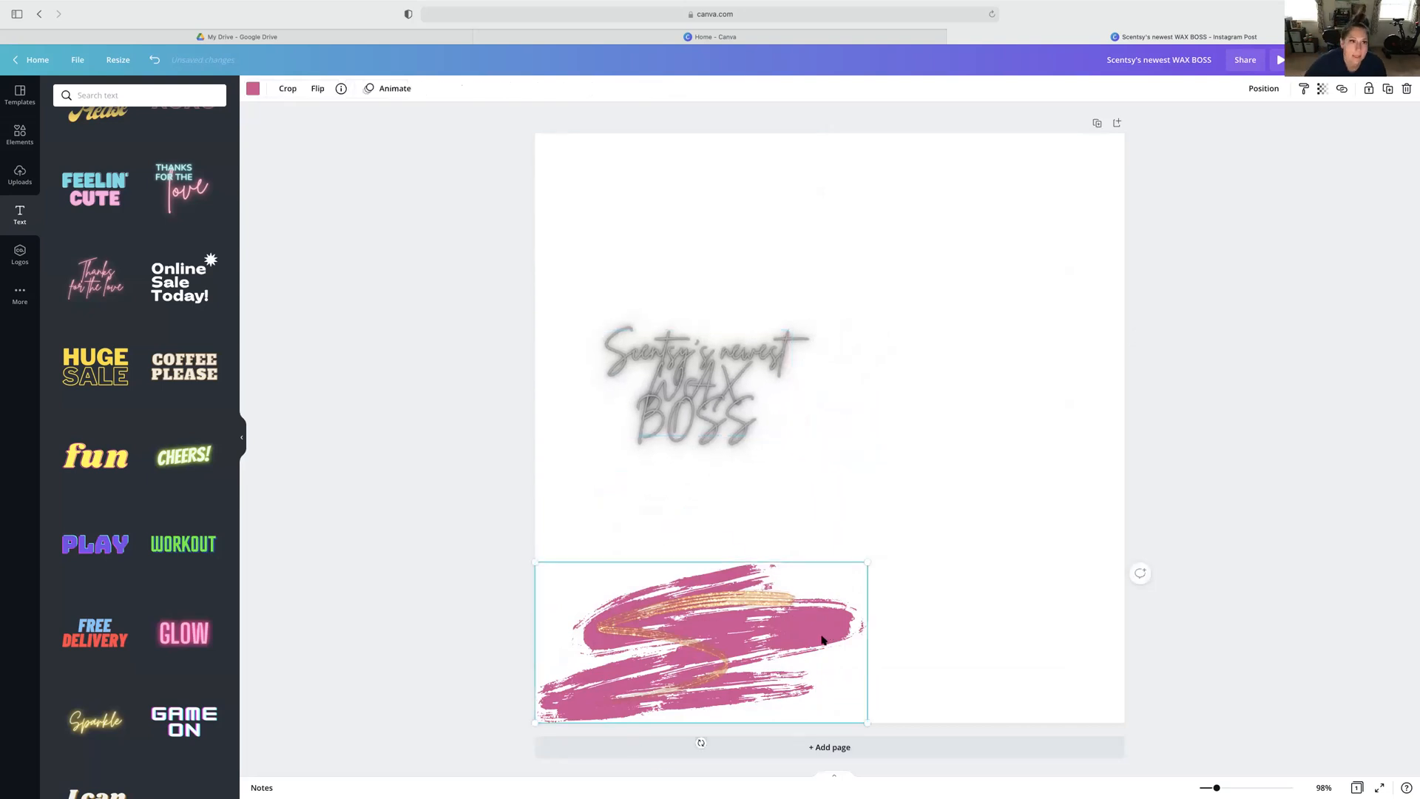
{"action": "left_click", "coordinate": [253, 88]}
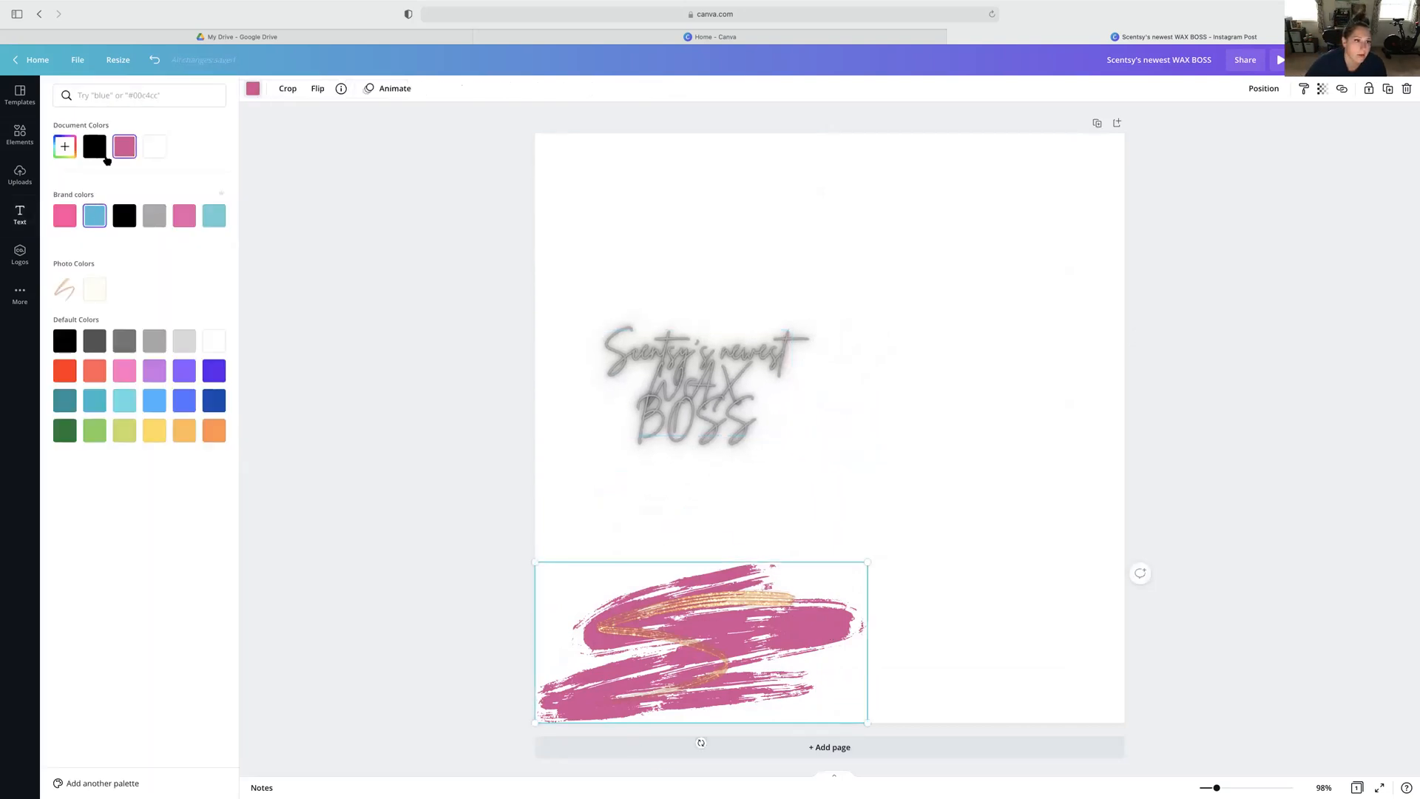
{"action": "left_click", "coordinate": [65, 215]}
{"action": "left_click", "coordinate": [64, 145]}
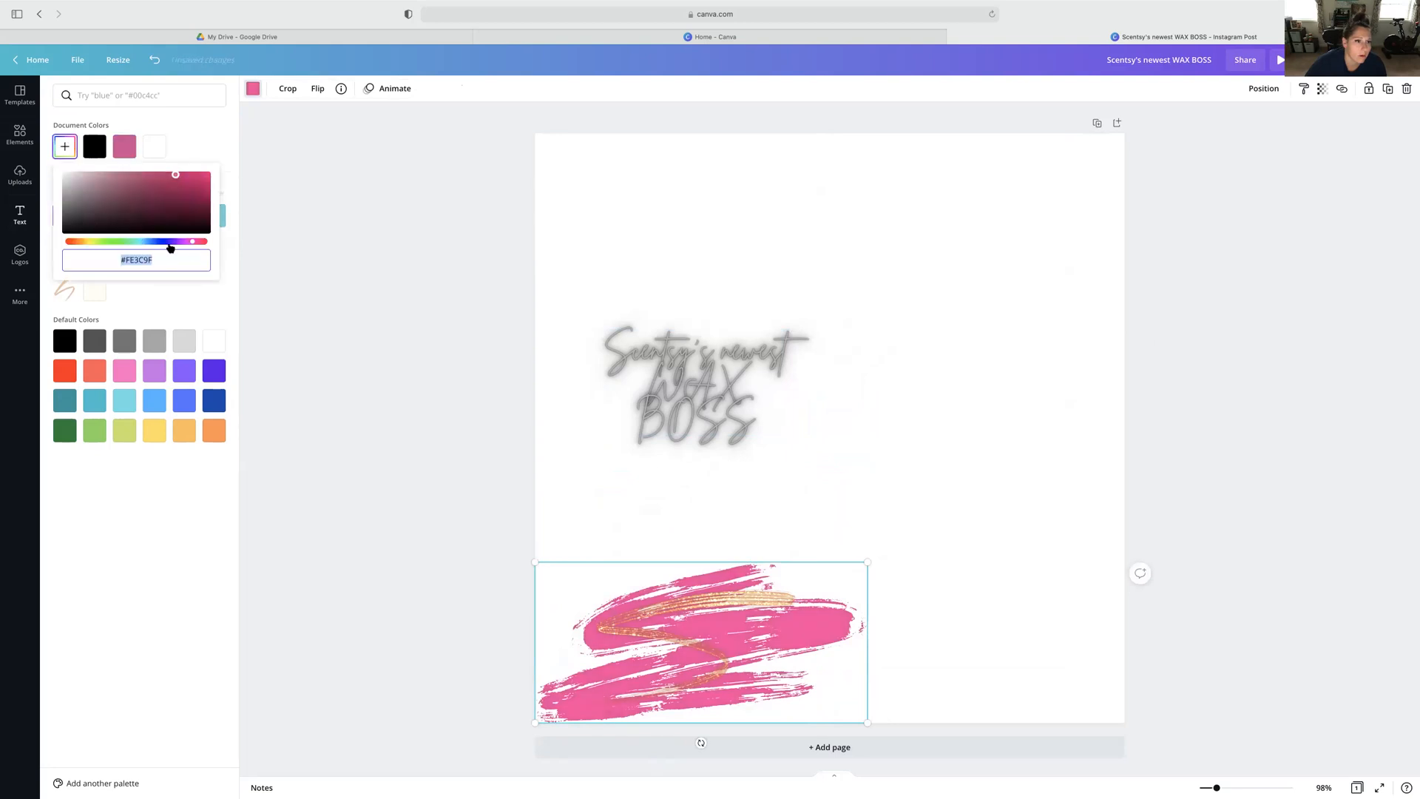
{"action": "left_click_drag", "start_coordinate": [175, 175], "coordinate": [146, 174]}
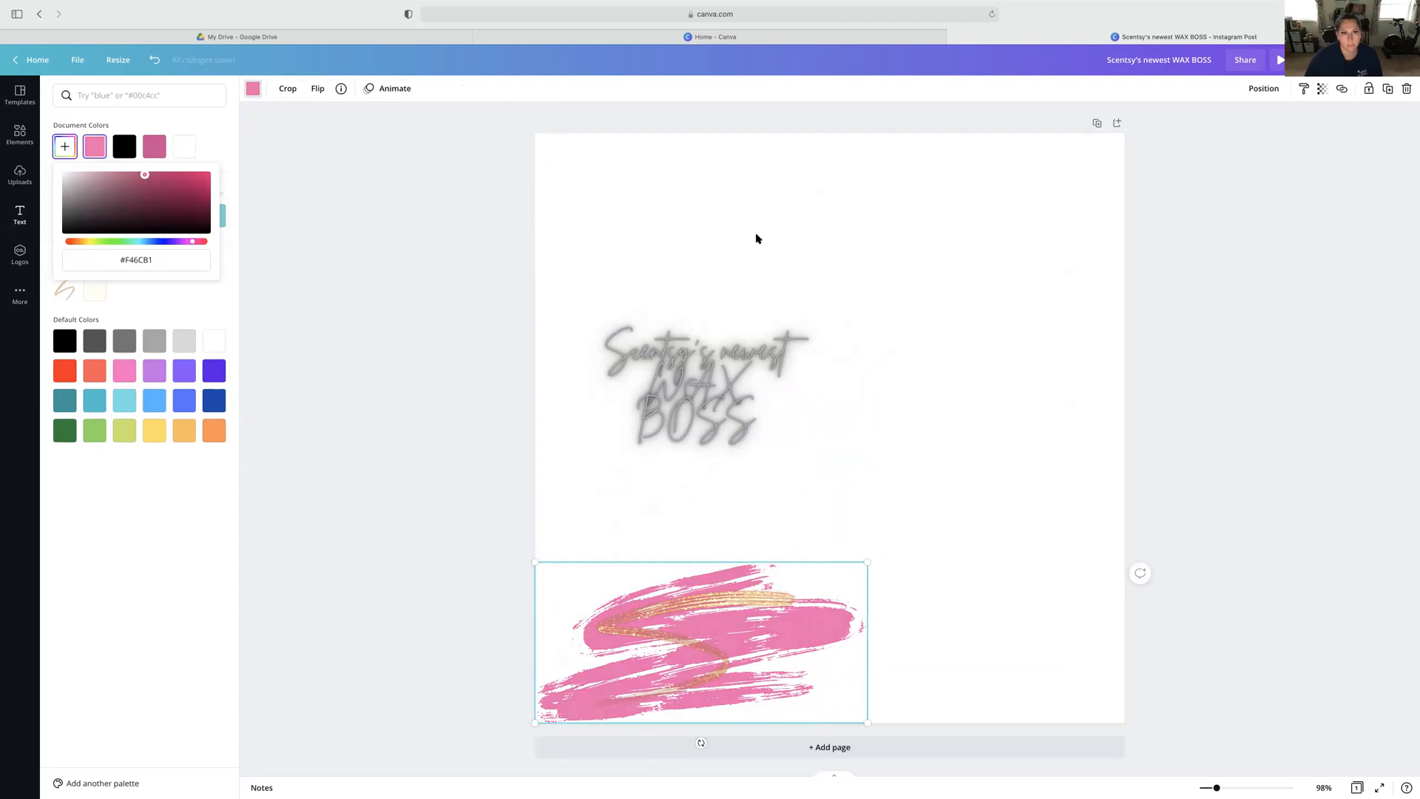
Move the neon script text down onto the pink brushstroke.
{"action": "left_click", "coordinate": [730, 368]}
{"action": "mouse_move", "coordinate": [748, 593]}
{"action": "left_mouse_down"}
{"action": "mouse_move", "coordinate": [703, 622]}
{"action": "mouse_move", "coordinate": [784, 698]}
{"action": "mouse_move", "coordinate": [840, 713]}
{"action": "left_mouse_up"}
{"action": "left_click_drag", "start_coordinate": [736, 650], "coordinate": [735, 655]}
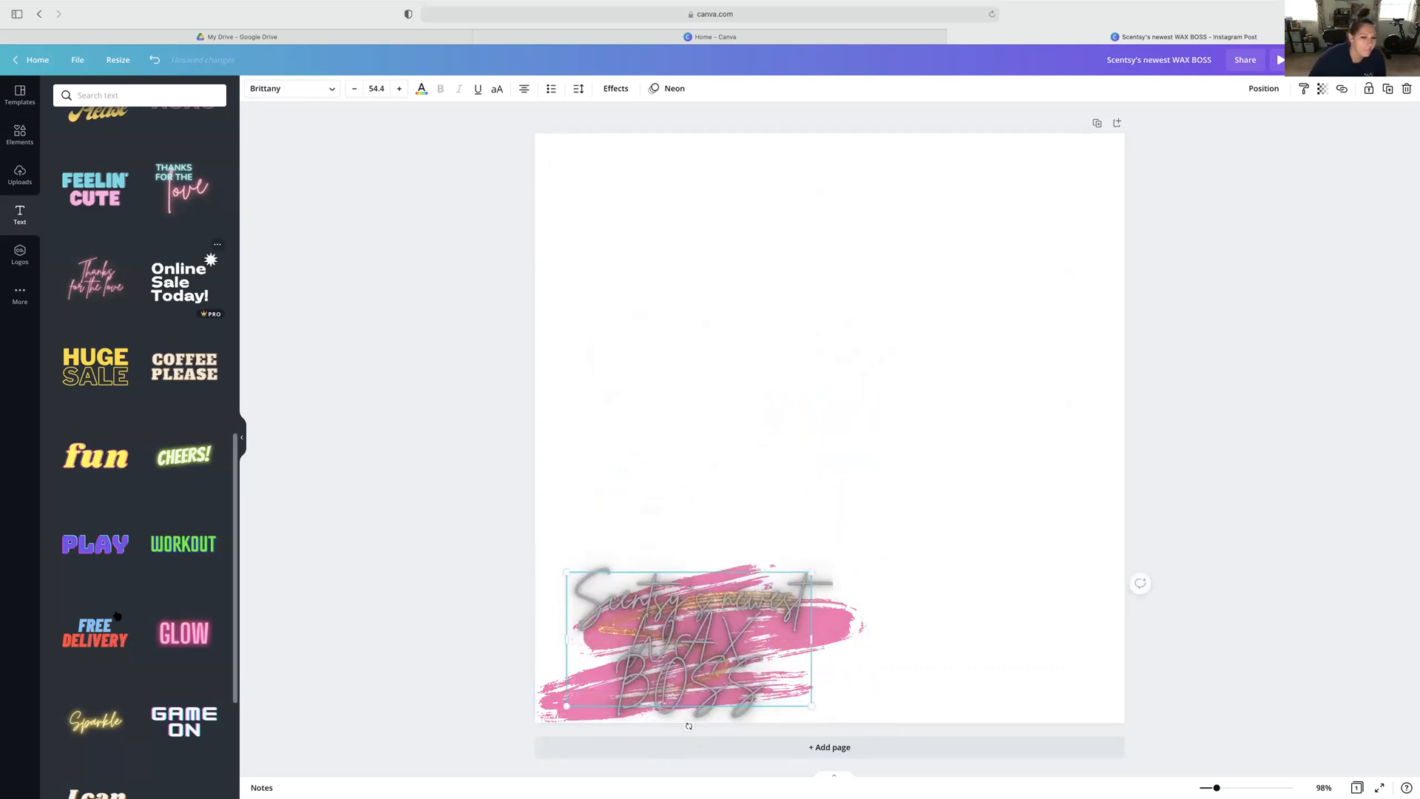
Try the "Good vibes" neon font combination on the page, and delete both it and the Scentsy script text.
{"action": "scroll", "coordinate": [130, 577], "scroll_direction": "down", "scroll_amount": 6}
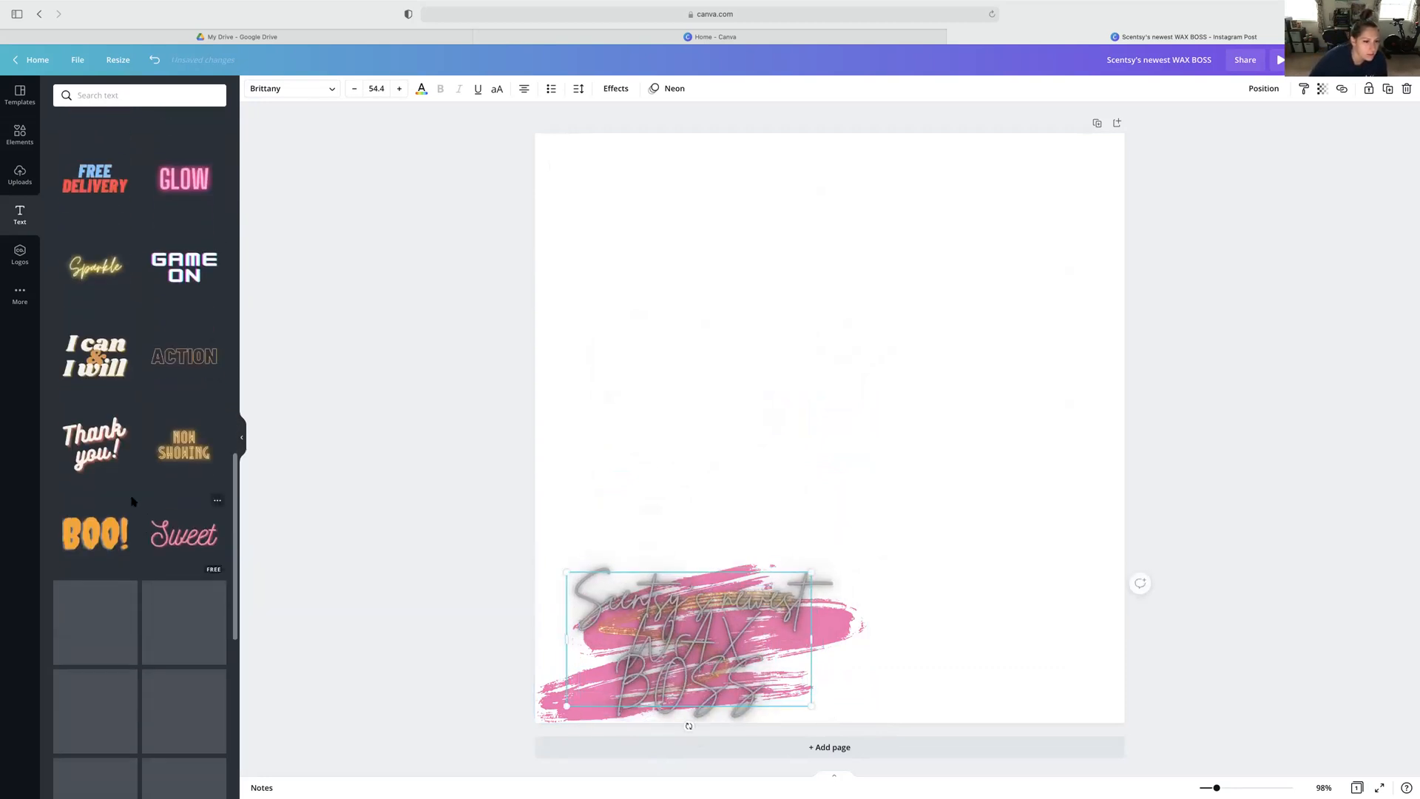
{"action": "scroll", "coordinate": [116, 430], "scroll_direction": "down", "scroll_amount": 3}
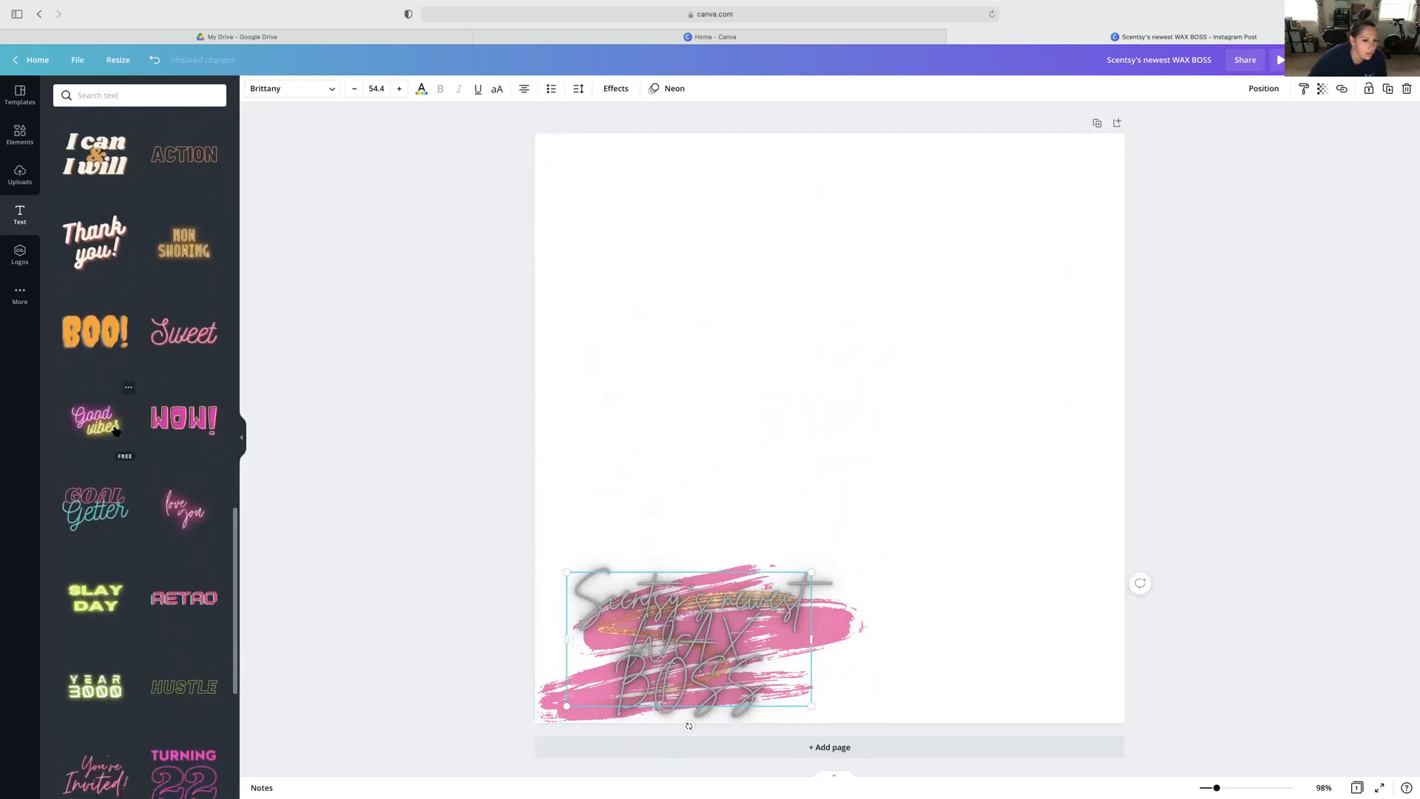
{"action": "left_click", "coordinate": [97, 423]}
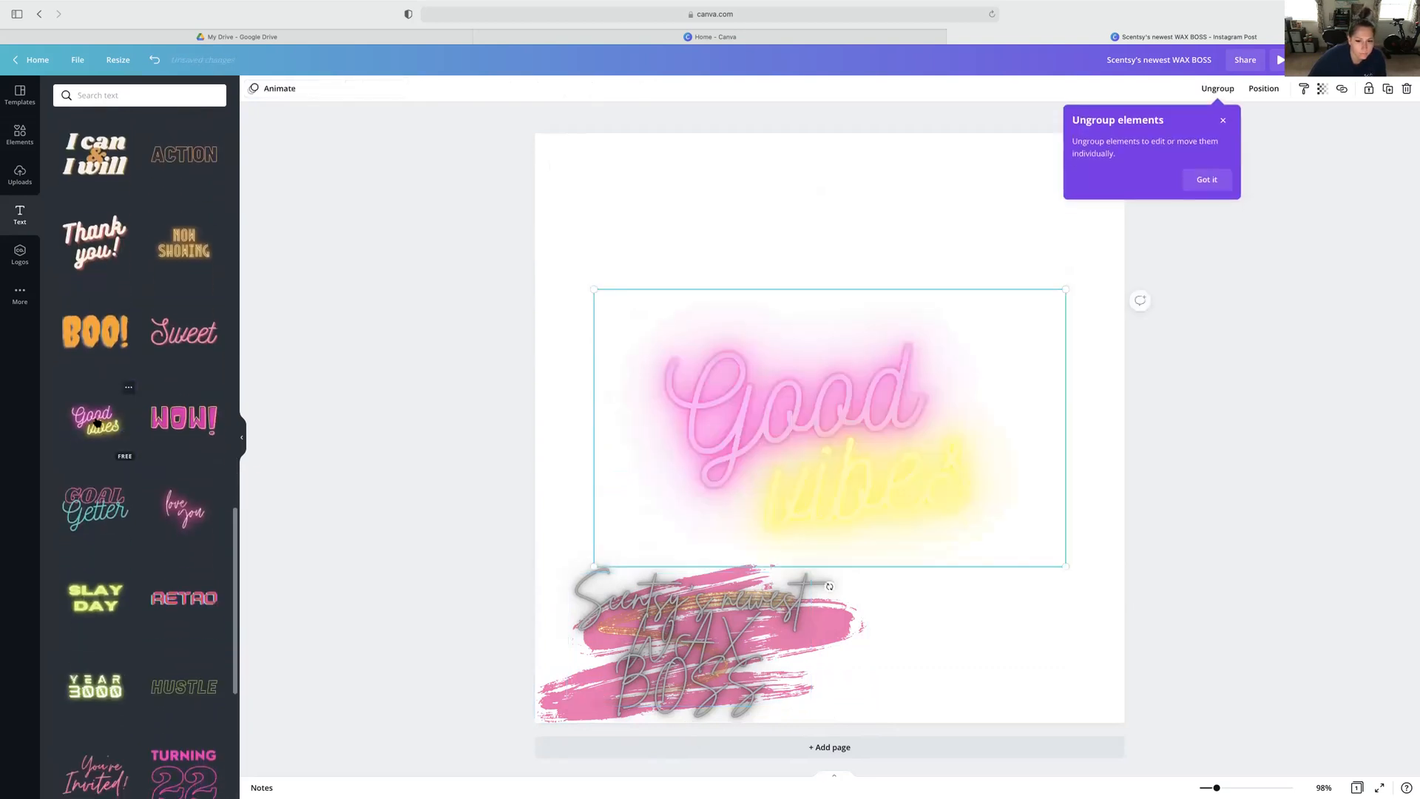
{"action": "left_click_drag", "start_coordinate": [707, 653], "coordinate": [767, 226]}
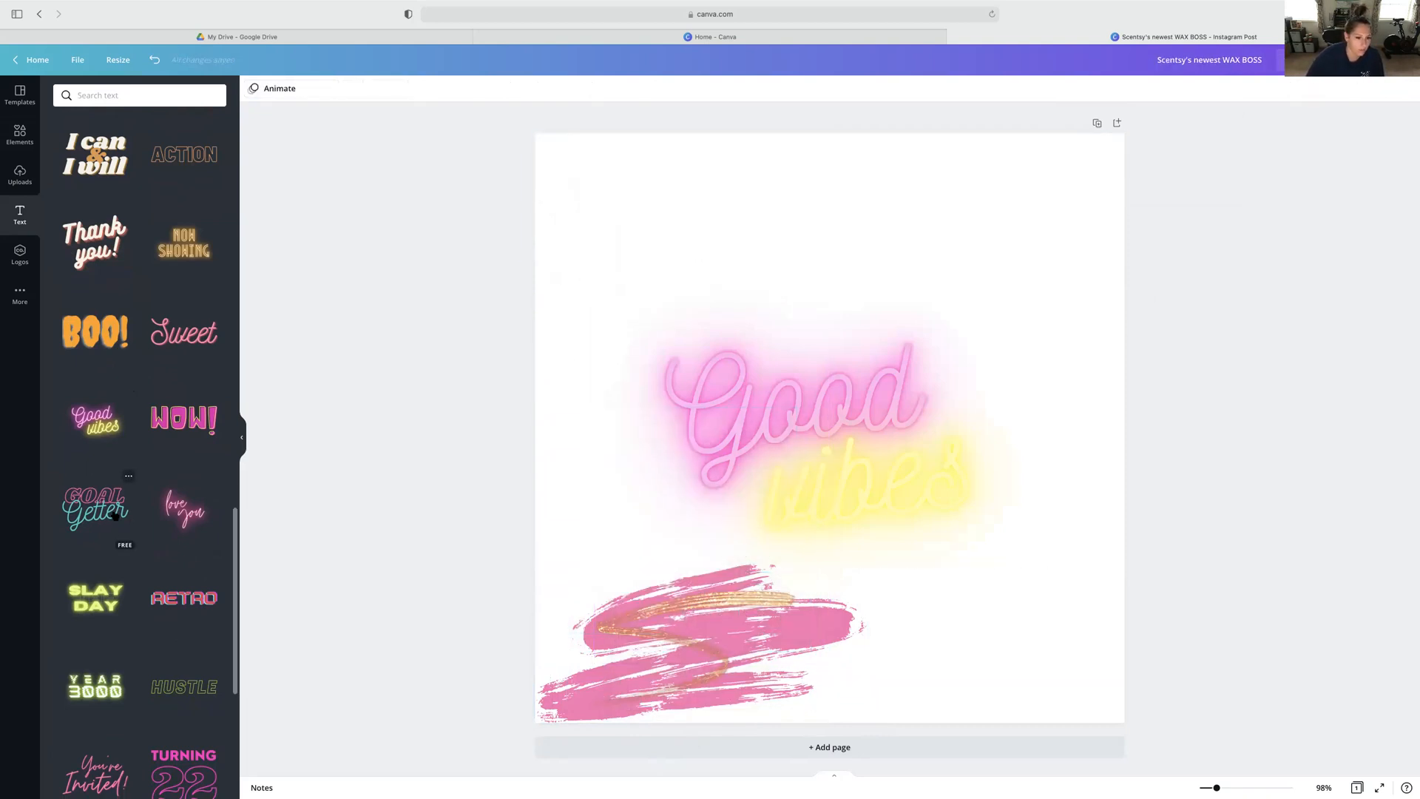
{"action": "scroll", "coordinate": [122, 503], "scroll_direction": "down", "scroll_amount": 8}
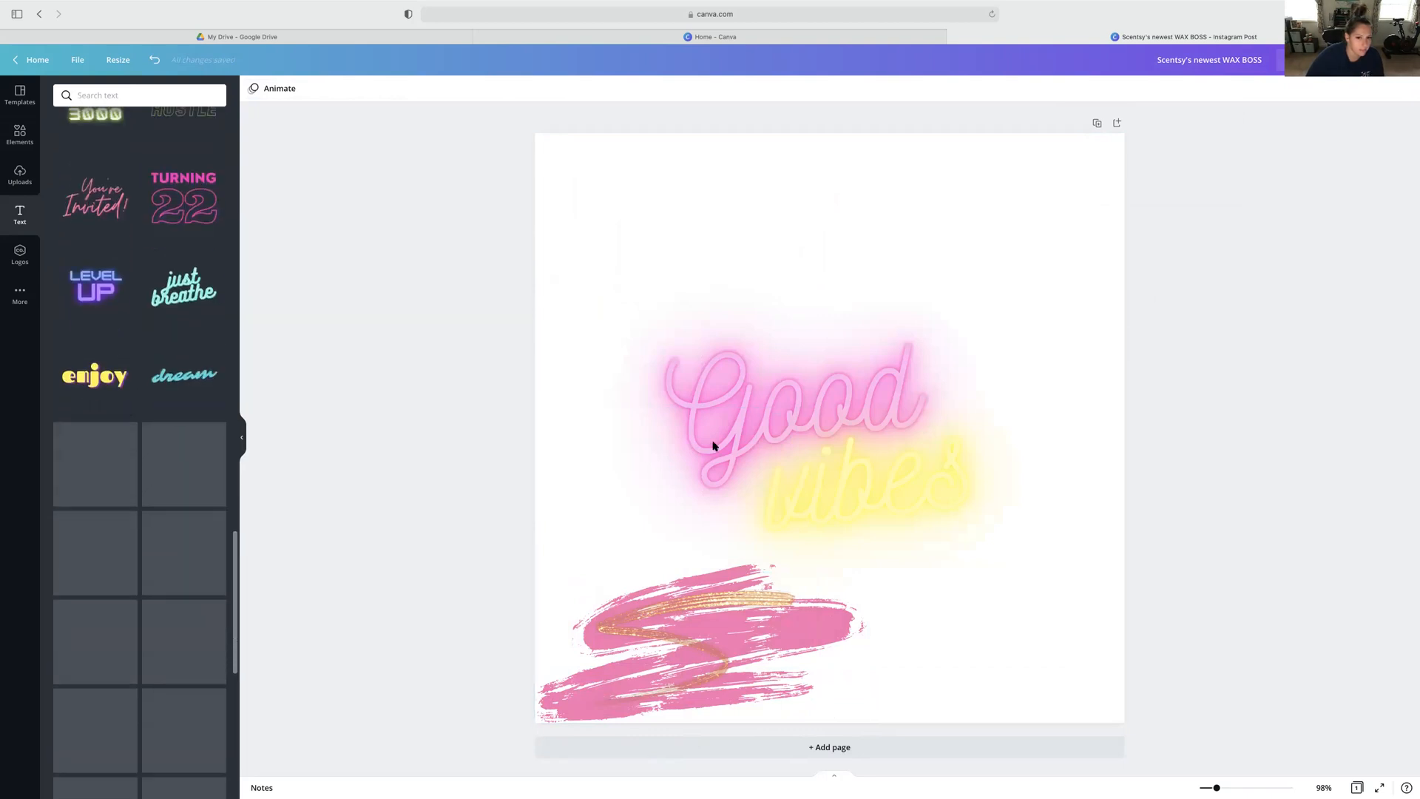
{"action": "left_click", "coordinate": [758, 433]}
{"action": "left_click", "coordinate": [755, 433]}
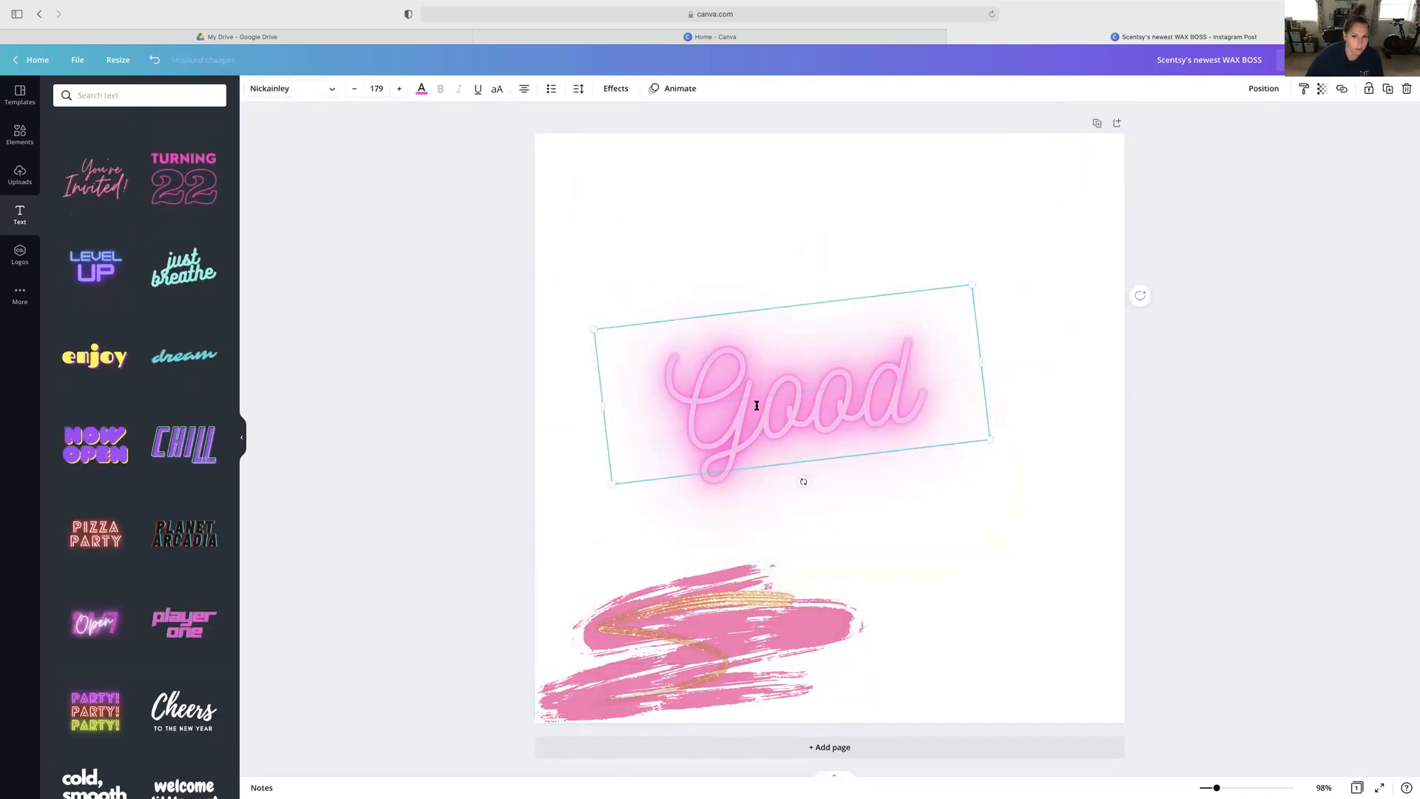
{"action": "key", "text": "Delete"}
Add the purple and green "CHILL" font combination to the page and replace its wording with "SCEN".
{"action": "scroll", "coordinate": [147, 590], "scroll_direction": "down", "scroll_amount": 1}
{"action": "scroll", "coordinate": [147, 590], "scroll_direction": "down", "scroll_amount": 4}
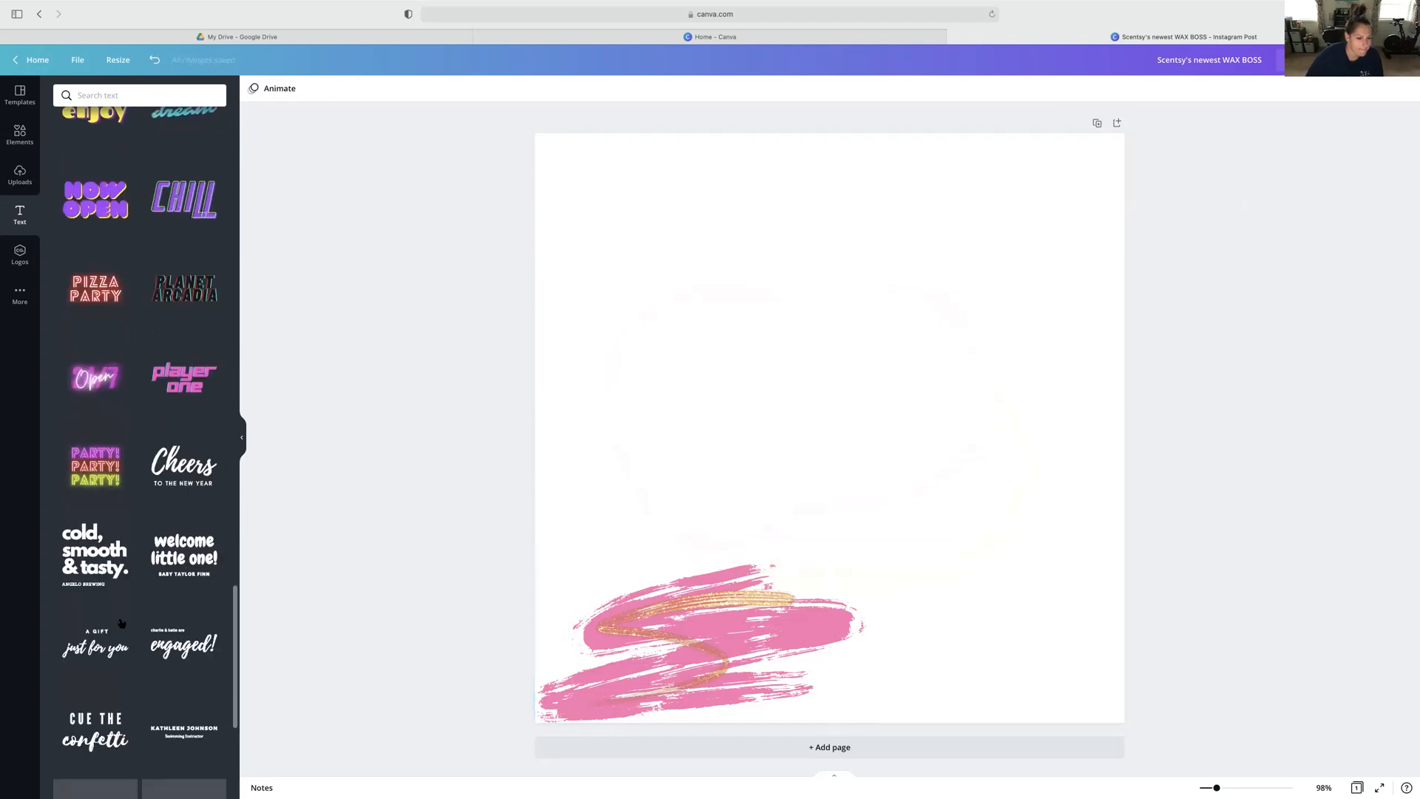
{"action": "scroll", "coordinate": [137, 614], "scroll_direction": "down", "scroll_amount": 5}
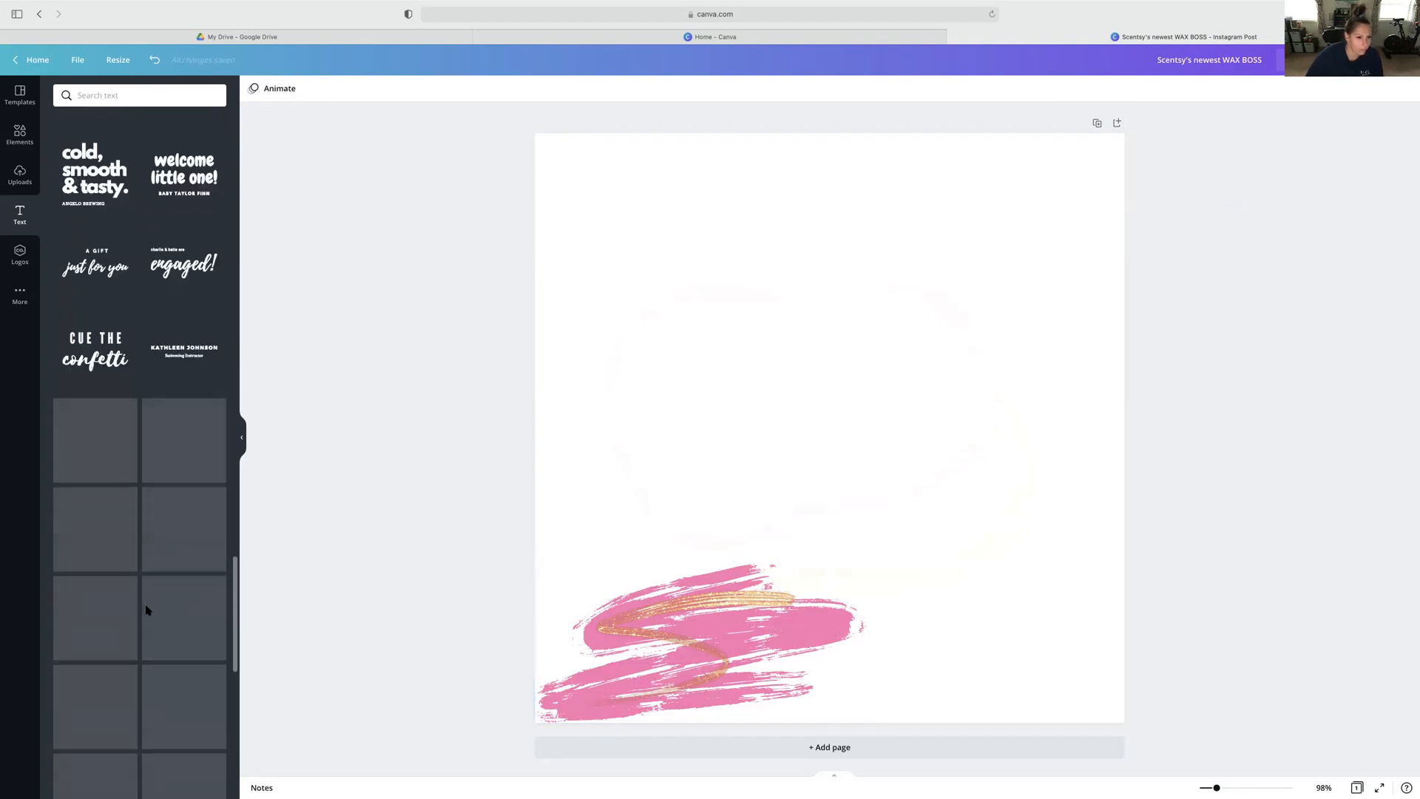
{"action": "scroll", "coordinate": [148, 610], "scroll_direction": "up", "scroll_amount": 6}
{"action": "scroll", "coordinate": [148, 607], "scroll_direction": "up", "scroll_amount": 1}
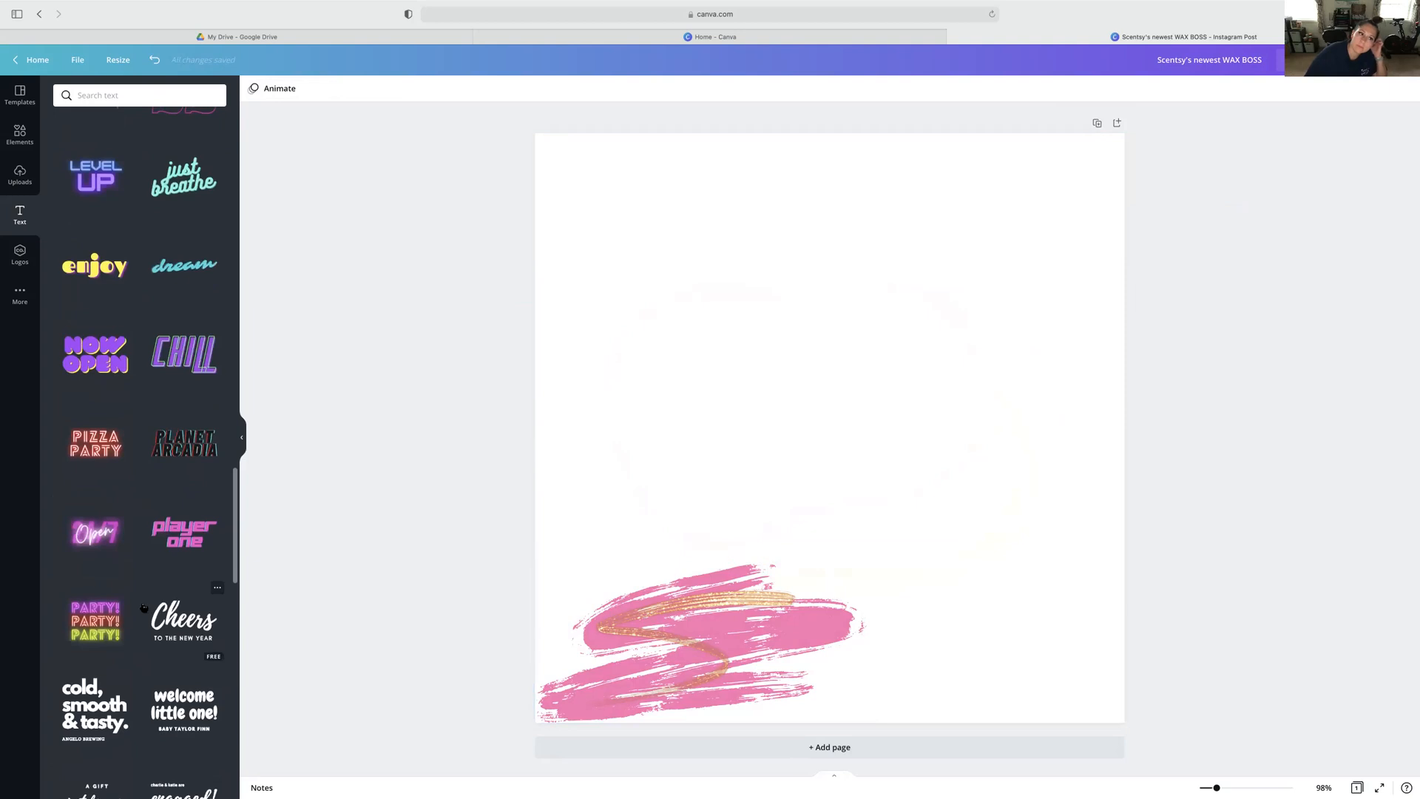
{"action": "left_click", "coordinate": [190, 357]}
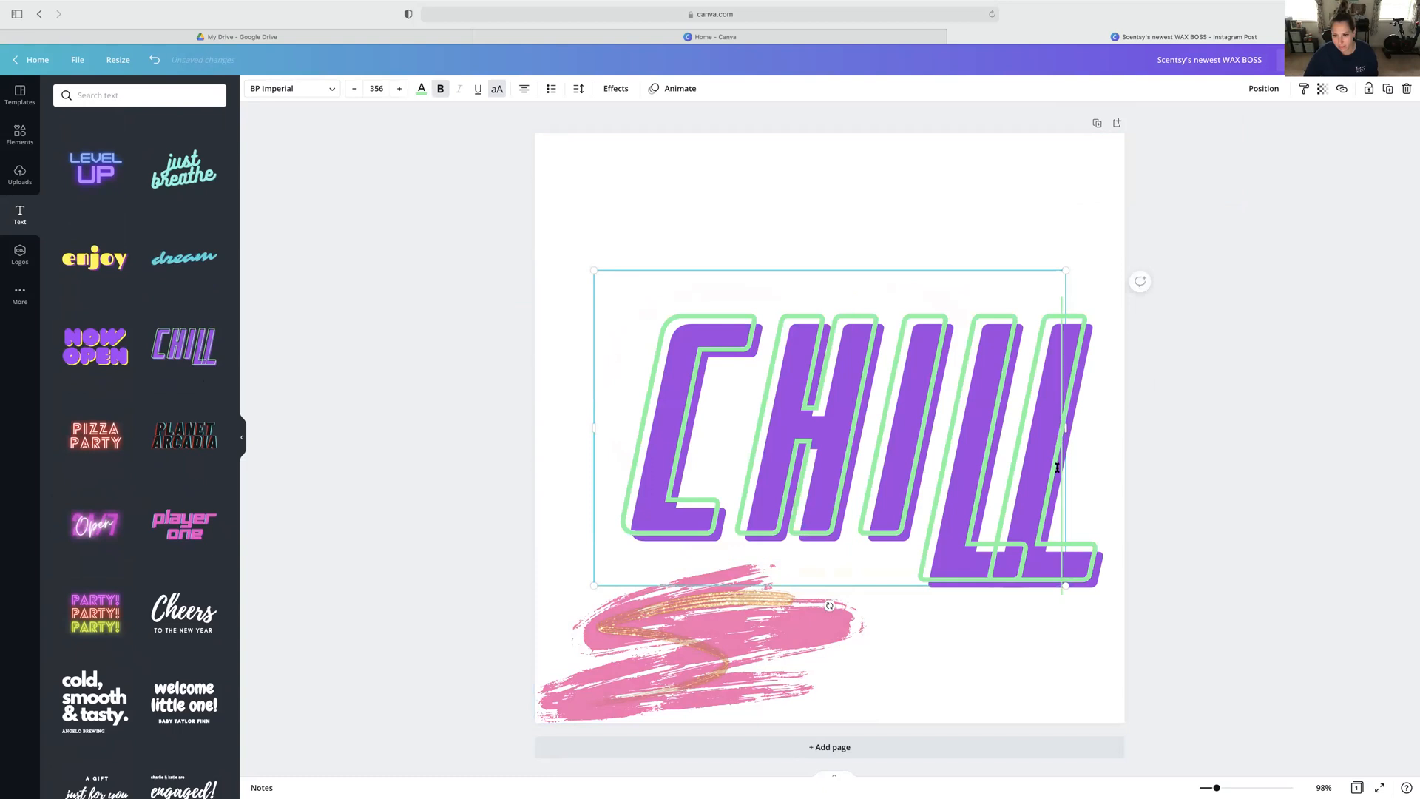
{"action": "double_click", "coordinate": [602, 426]}
{"action": "type", "text": "SCEN"}
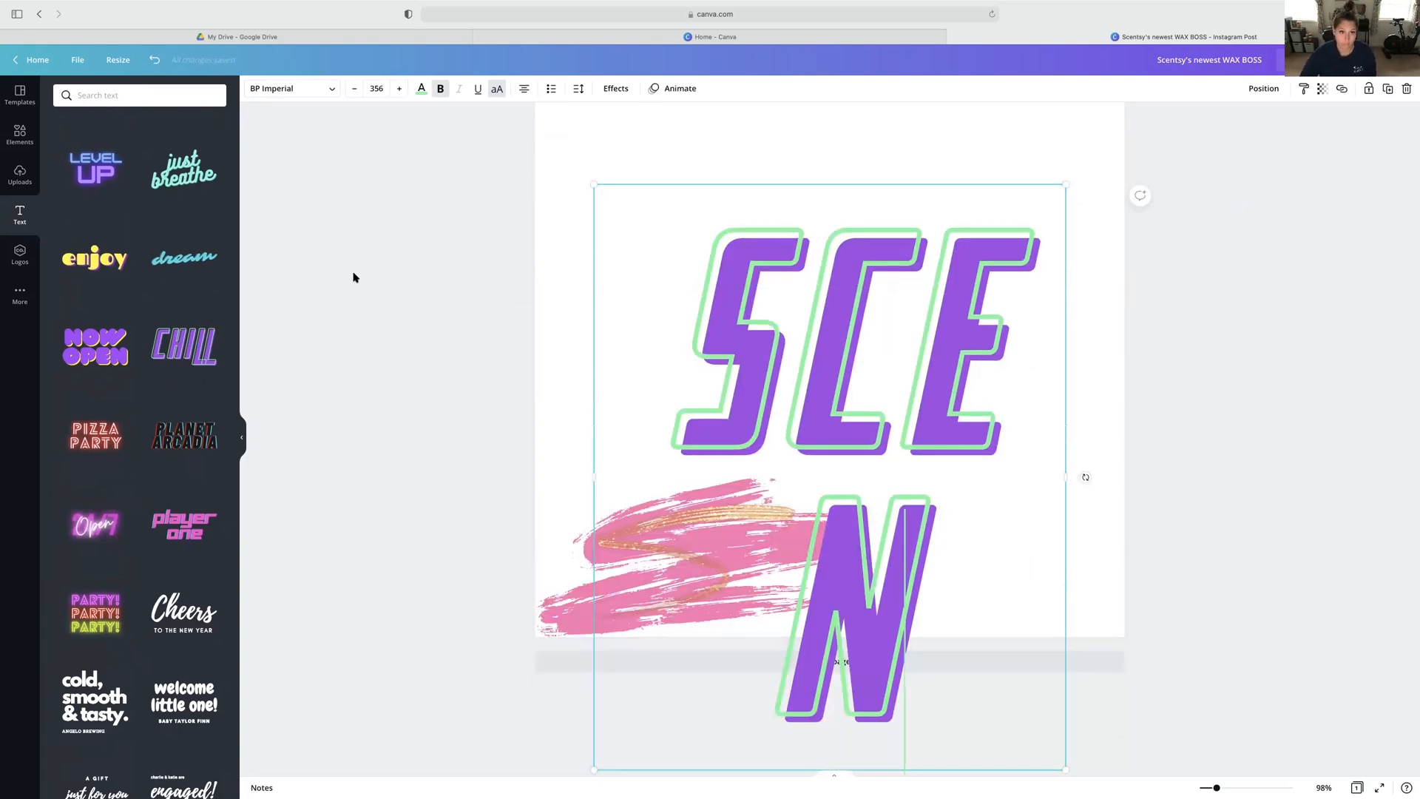
Set the font size of the whole "SCEN" text to 96.
{"action": "left_click_drag", "start_coordinate": [766, 337], "coordinate": [684, 301]}
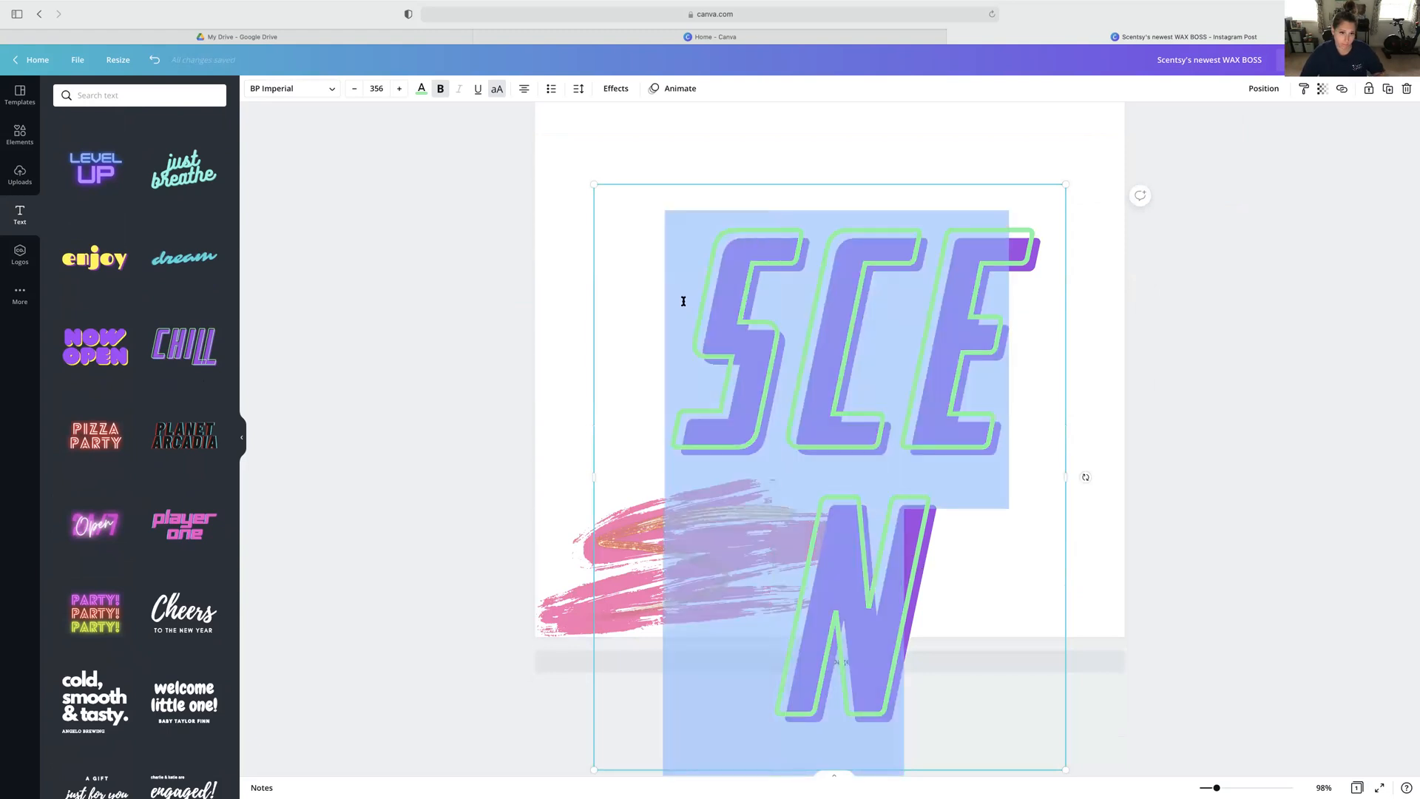
{"action": "left_click", "coordinate": [354, 89]}
{"action": "left_click", "coordinate": [354, 90]}
{"action": "left_click", "coordinate": [354, 90]}
{"action": "left_click", "coordinate": [354, 89]}
{"action": "left_click", "coordinate": [354, 90]}
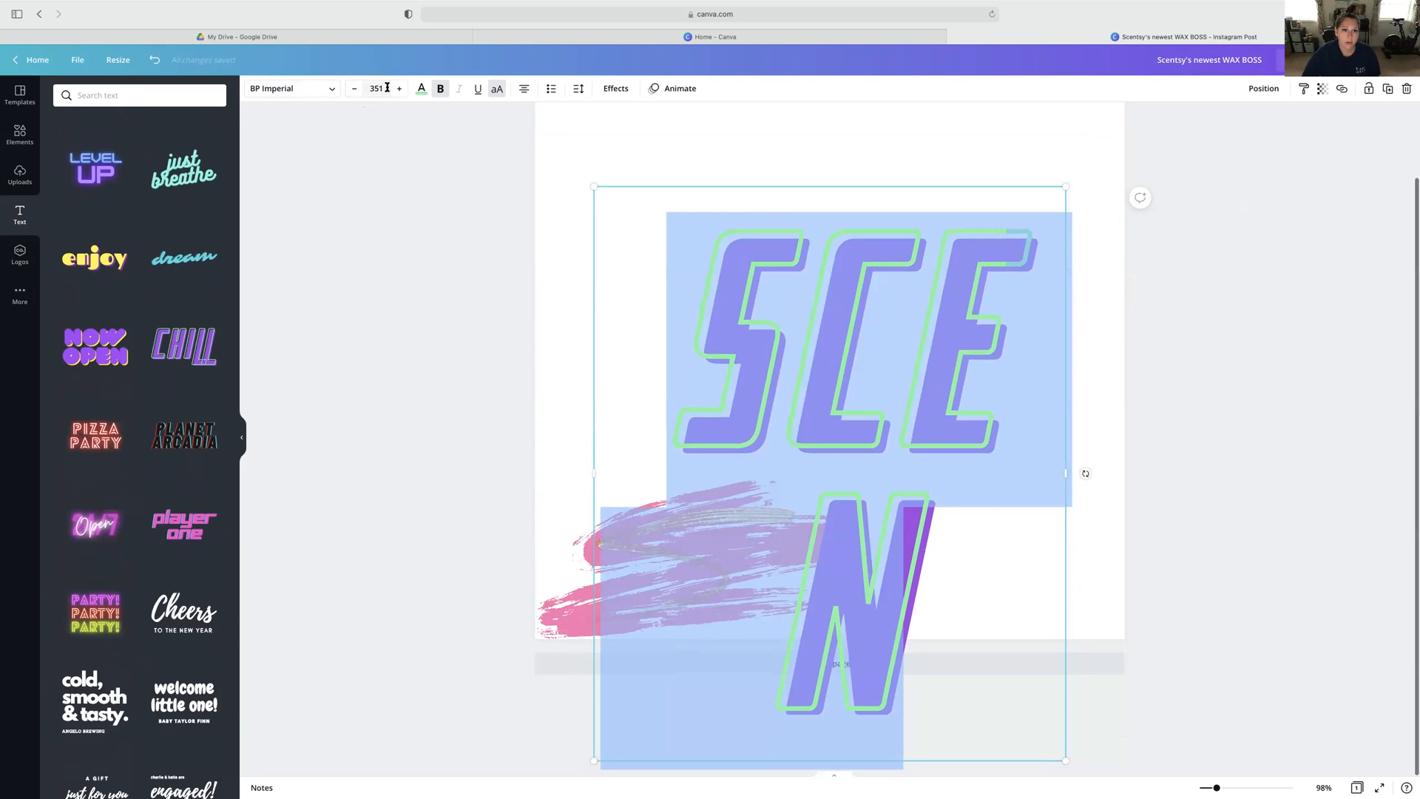
{"action": "left_click", "coordinate": [387, 88]}
{"action": "left_click", "coordinate": [398, 547]}
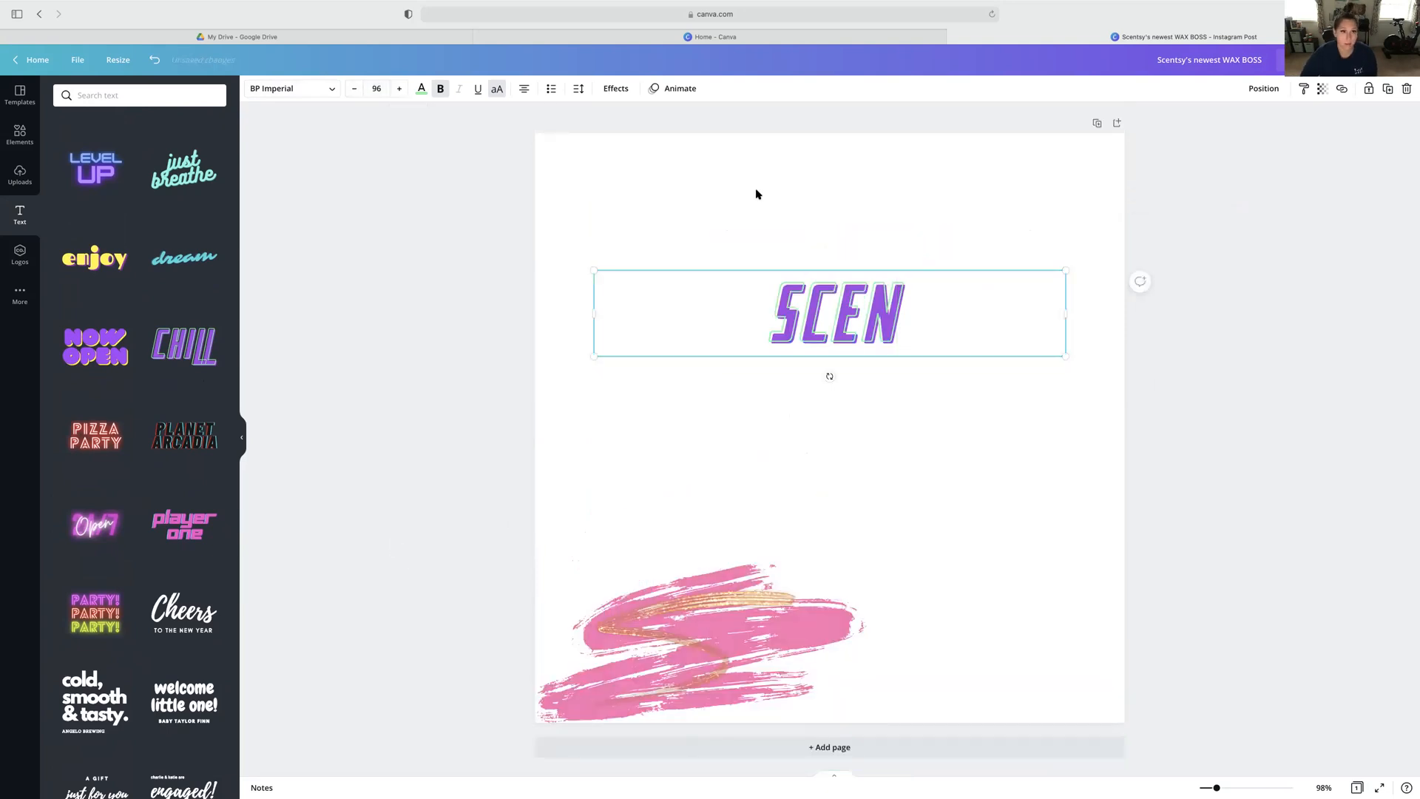
Recolour the green outline of the "SCEN" text with the black brand colour.
{"action": "left_click", "coordinate": [421, 88]}
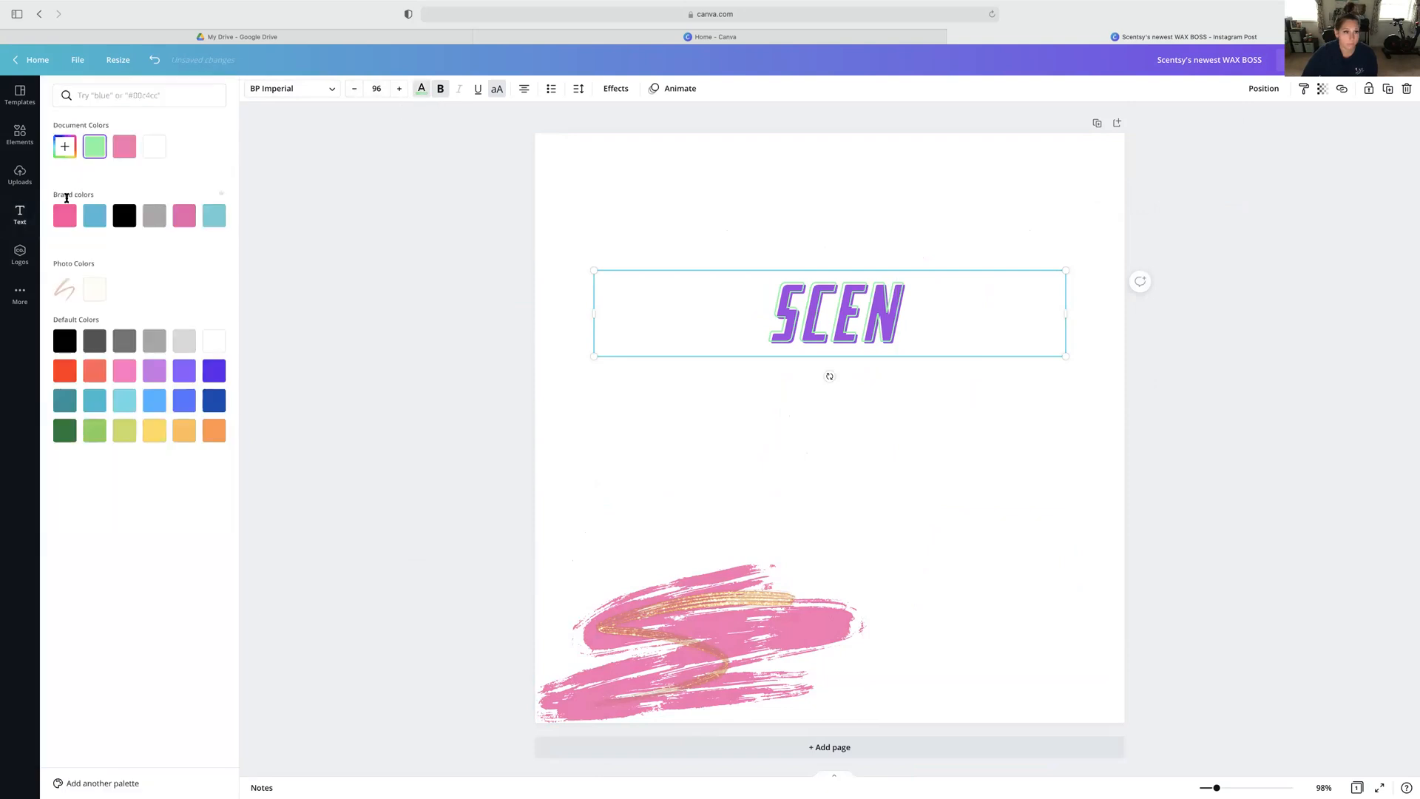
{"action": "left_click", "coordinate": [150, 153]}
{"action": "left_click", "coordinate": [124, 215]}
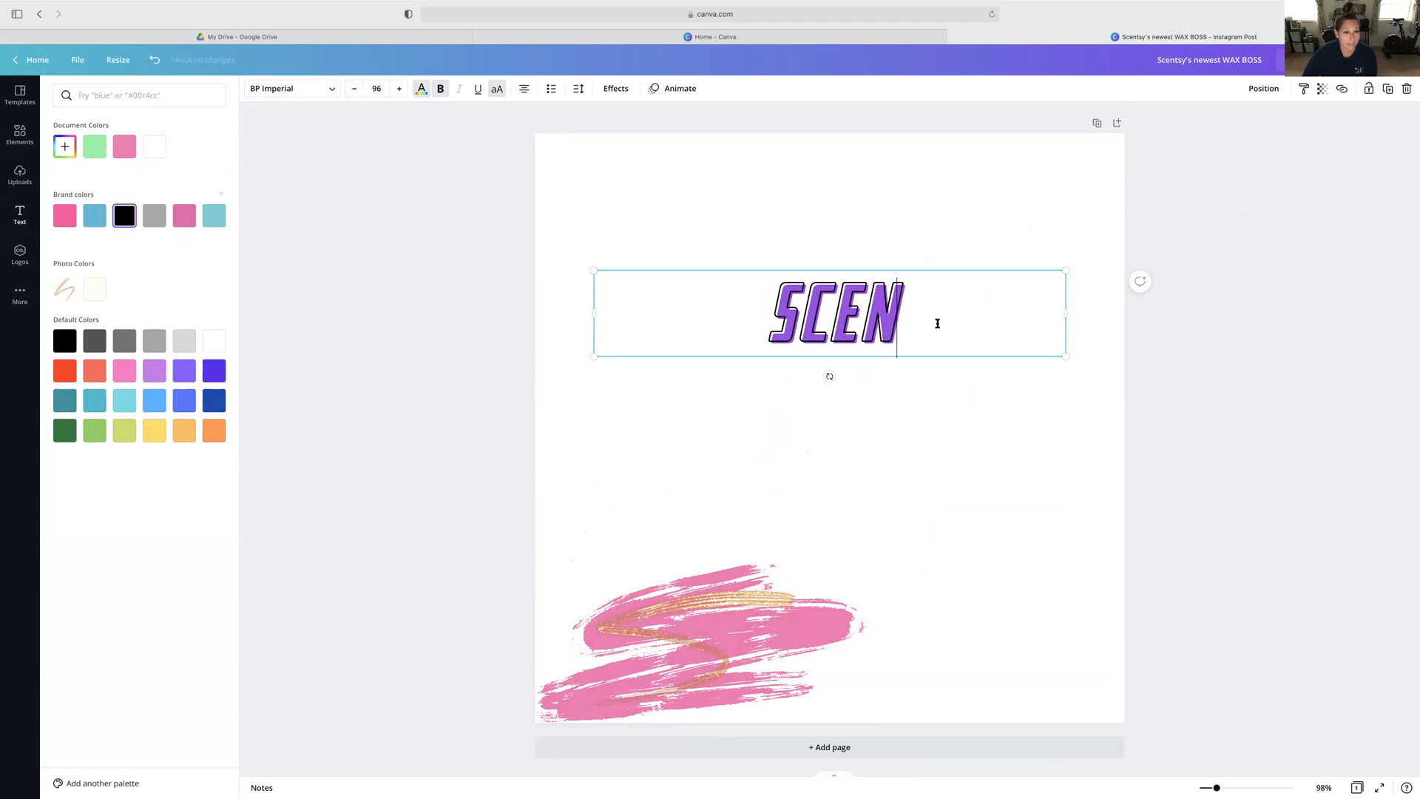
{"action": "left_click", "coordinate": [421, 89]}
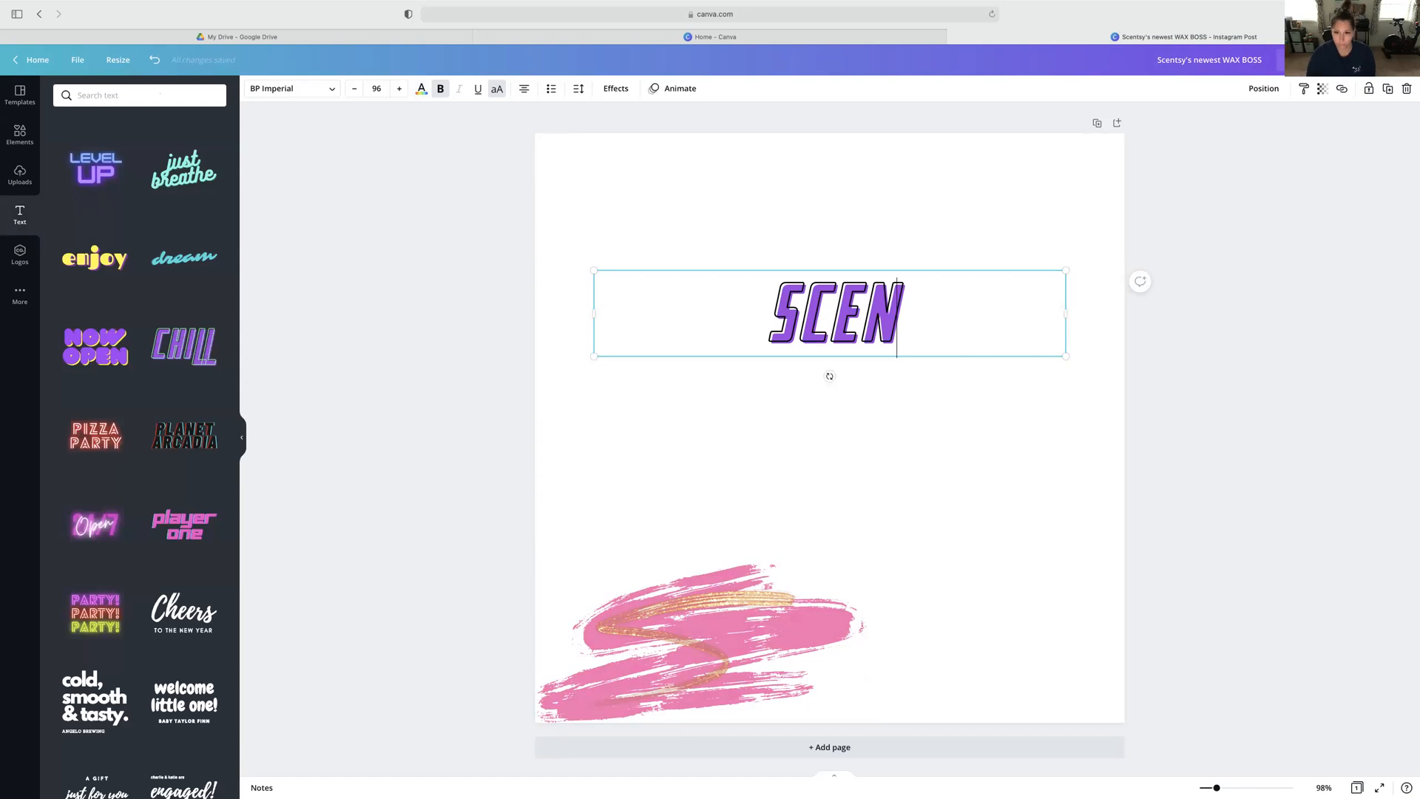
Complete the outlined purple text so that it reads "SCENTSY'S NEWEST WAX BOSS".
{"action": "type", "text": "Y"}
{"action": "key", "text": "BackSpace"}
{"action": "type", "text": "TSY"}
{"action": "key", "text": "BackSpace"}
{"action": "key", "text": "BackSpace"}
{"action": "key", "text": "BackSpace"}
{"action": "key", "text": "BackSpace"}
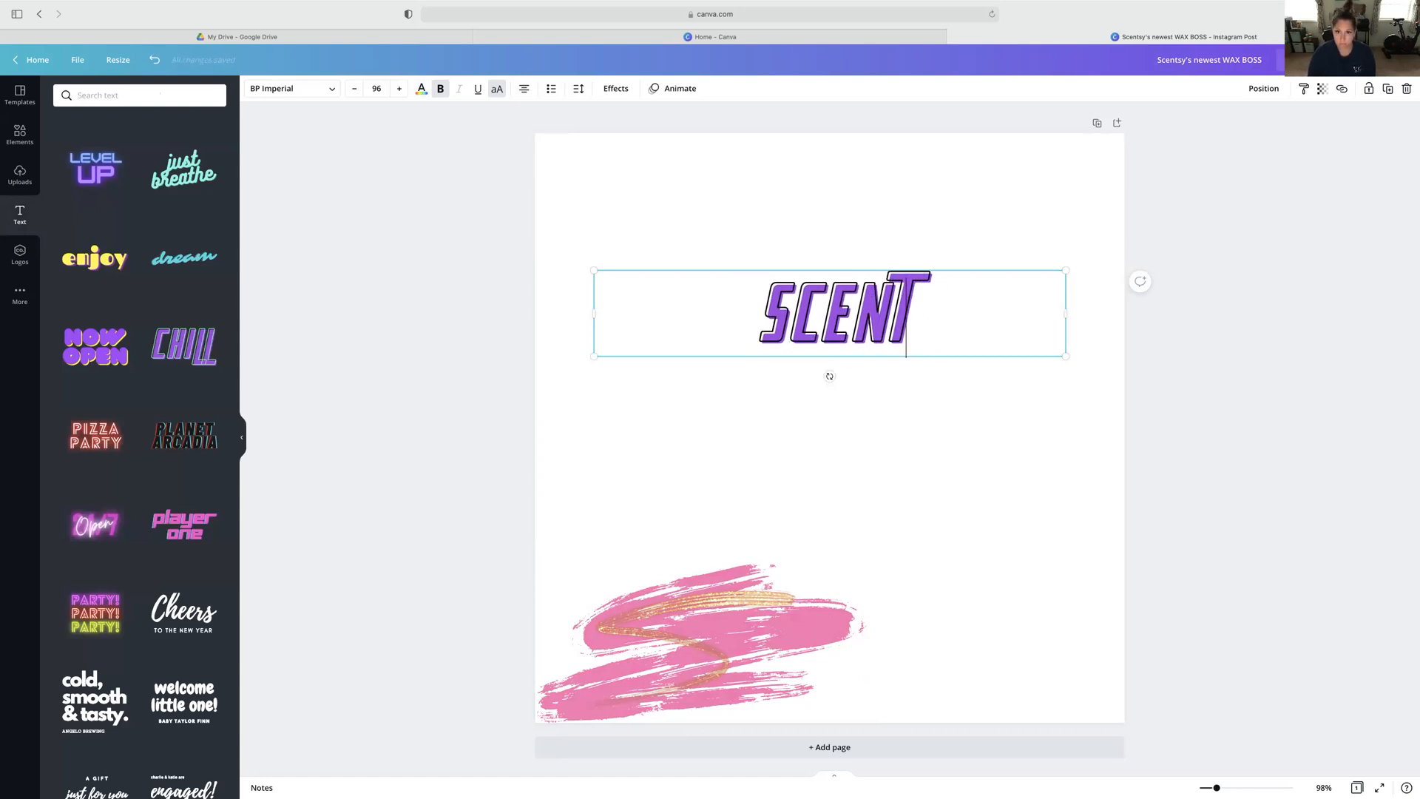
{"action": "type", "text": "NT"}
{"action": "key", "text": "BackSpace"}
{"action": "type", "text": "TSY'S NEWES"}
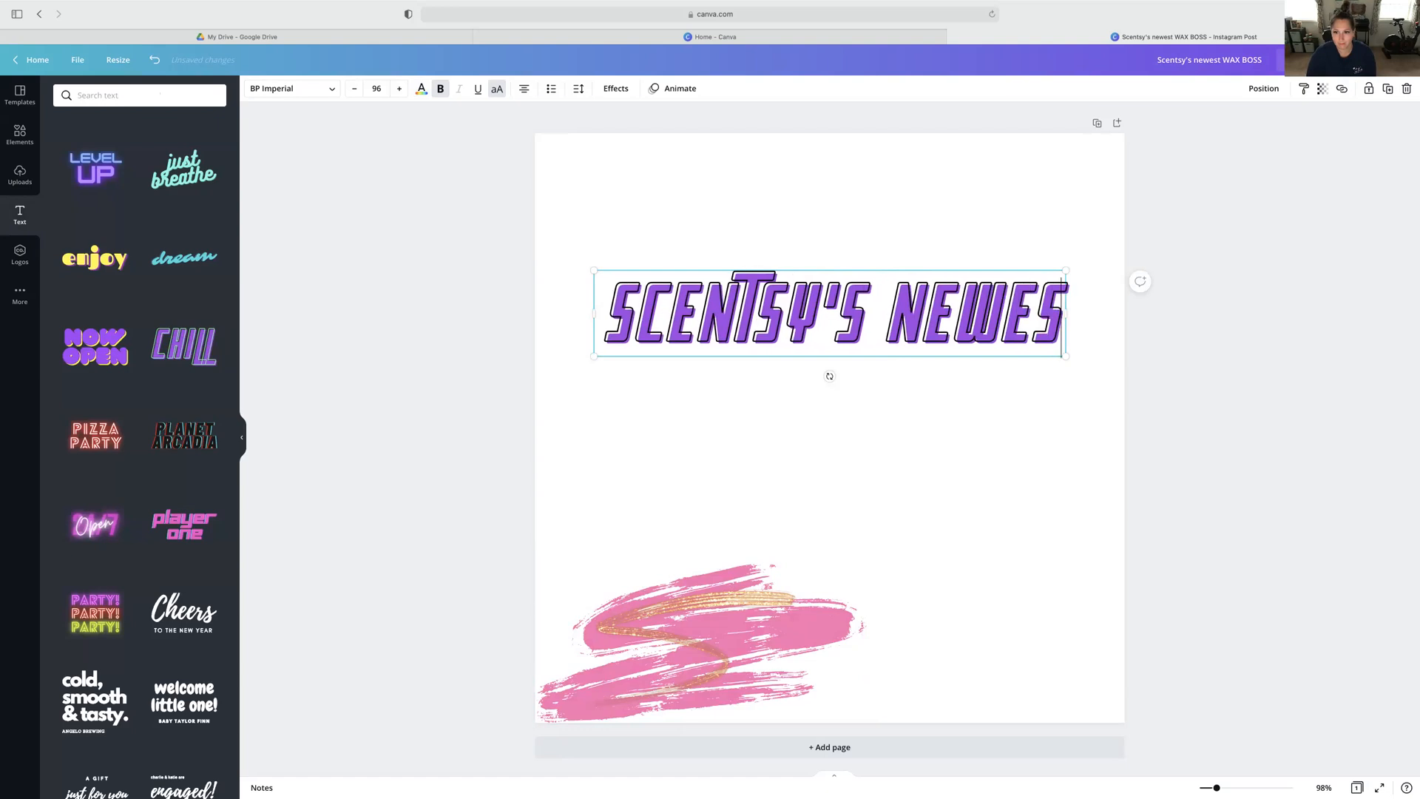
{"action": "type", "text": "T WZ"}
{"action": "key", "text": "BackSpace"}
{"action": "type", "text": "AX BOSS"}
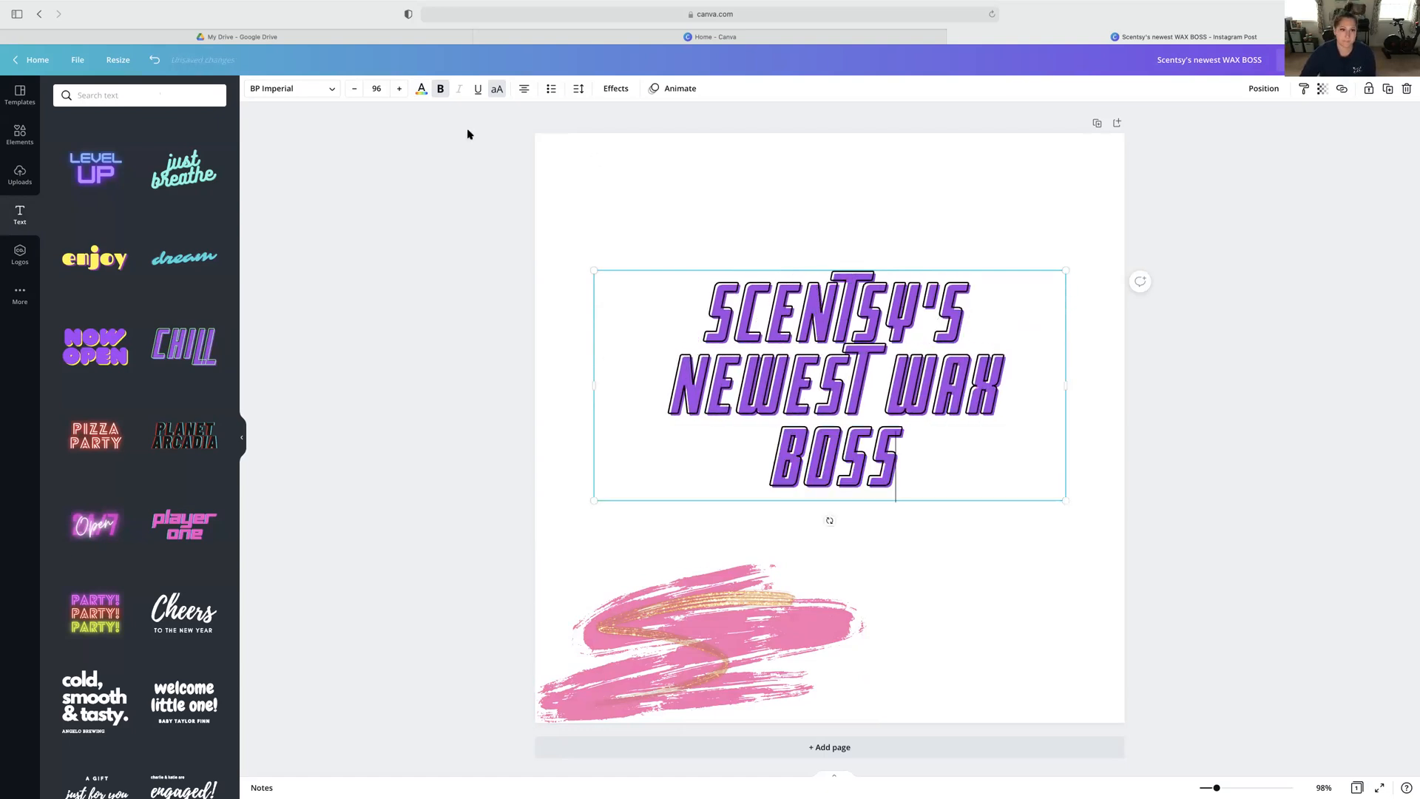
Reduce the font size of the "SCENTSY'S NEWEST WAX BOSS" text well below 96.
{"action": "left_click", "coordinate": [355, 89]}
{"action": "left_click", "coordinate": [355, 89]}
{"action": "left_click", "coordinate": [355, 89]}
{"action": "left_click", "coordinate": [355, 89]}
{"action": "left_click", "coordinate": [355, 89]}
{"action": "left_click", "coordinate": [355, 88]}
{"action": "left_click", "coordinate": [355, 89]}
{"action": "left_click", "coordinate": [355, 89]}
{"action": "left_click", "coordinate": [355, 88]}
{"action": "left_click", "coordinate": [355, 89]}
{"action": "left_click", "coordinate": [355, 89]}
{"action": "left_click", "coordinate": [355, 88]}
{"action": "left_click", "coordinate": [355, 89]}
{"action": "left_click", "coordinate": [355, 89]}
{"action": "left_click", "coordinate": [355, 88]}
{"action": "left_click", "coordinate": [355, 89]}
{"action": "left_click", "coordinate": [355, 88]}
{"action": "left_click", "coordinate": [355, 89]}
{"action": "left_click", "coordinate": [355, 89]}
{"action": "left_click", "coordinate": [355, 89]}
{"action": "left_click", "coordinate": [355, 89]}
{"action": "left_click", "coordinate": [355, 88]}
{"action": "left_click", "coordinate": [925, 215]}
Narrow the text box so the wording wraps onto two lines and place it over the pink and gold brushstrokes.
{"action": "left_click", "coordinate": [992, 344]}
{"action": "left_click_drag", "start_coordinate": [1065, 390], "coordinate": [854, 336]}
{"action": "mouse_move", "coordinate": [769, 311]}
{"action": "left_mouse_down"}
{"action": "mouse_move", "coordinate": [769, 764]}
{"action": "mouse_move", "coordinate": [718, 627]}
{"action": "mouse_move", "coordinate": [741, 636]}
{"action": "left_mouse_up"}
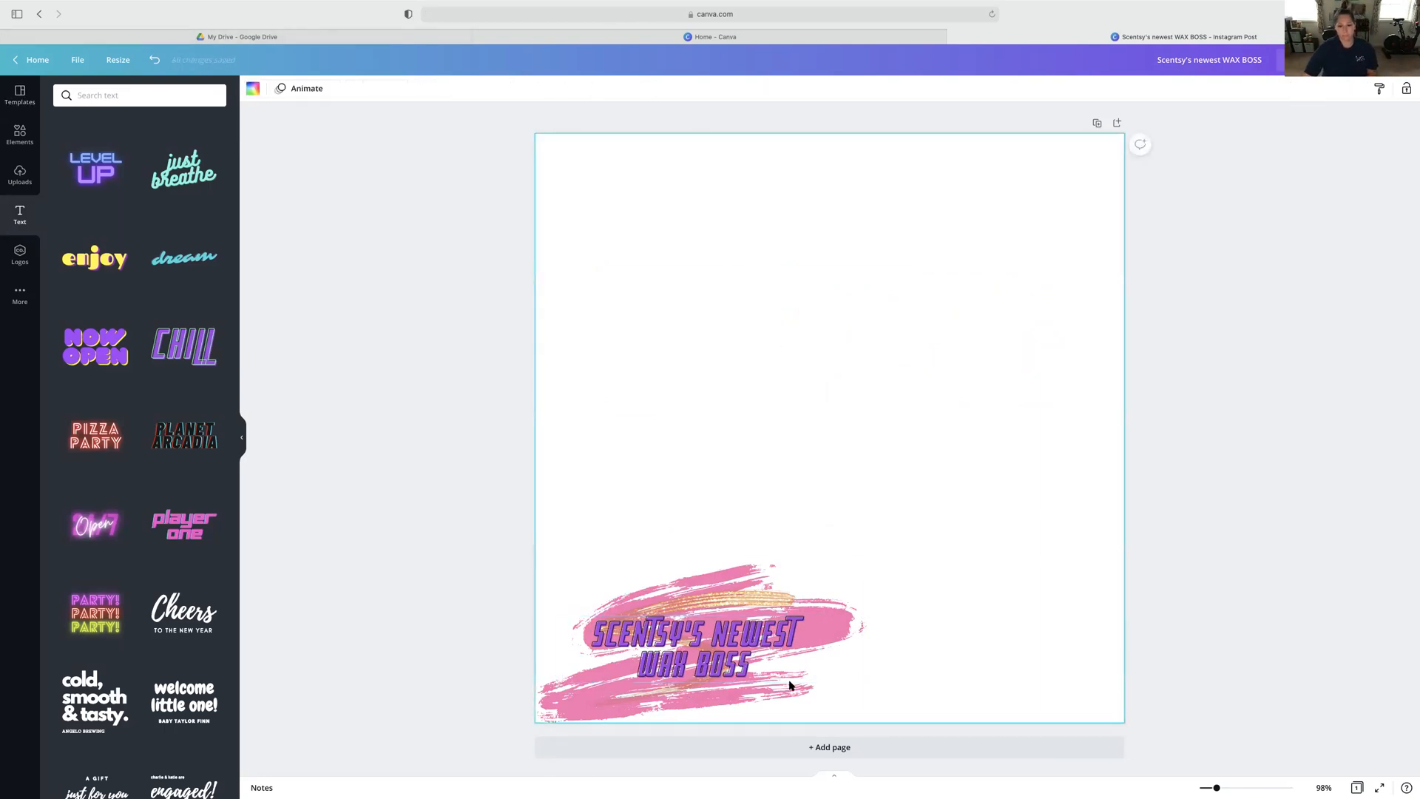
Enlarge the two-line text to font size 52.5 and centre it over the brushstrokes.
{"action": "left_click_drag", "start_coordinate": [822, 686], "coordinate": [843, 688]}
{"action": "left_click_drag", "start_coordinate": [731, 652], "coordinate": [730, 652]}
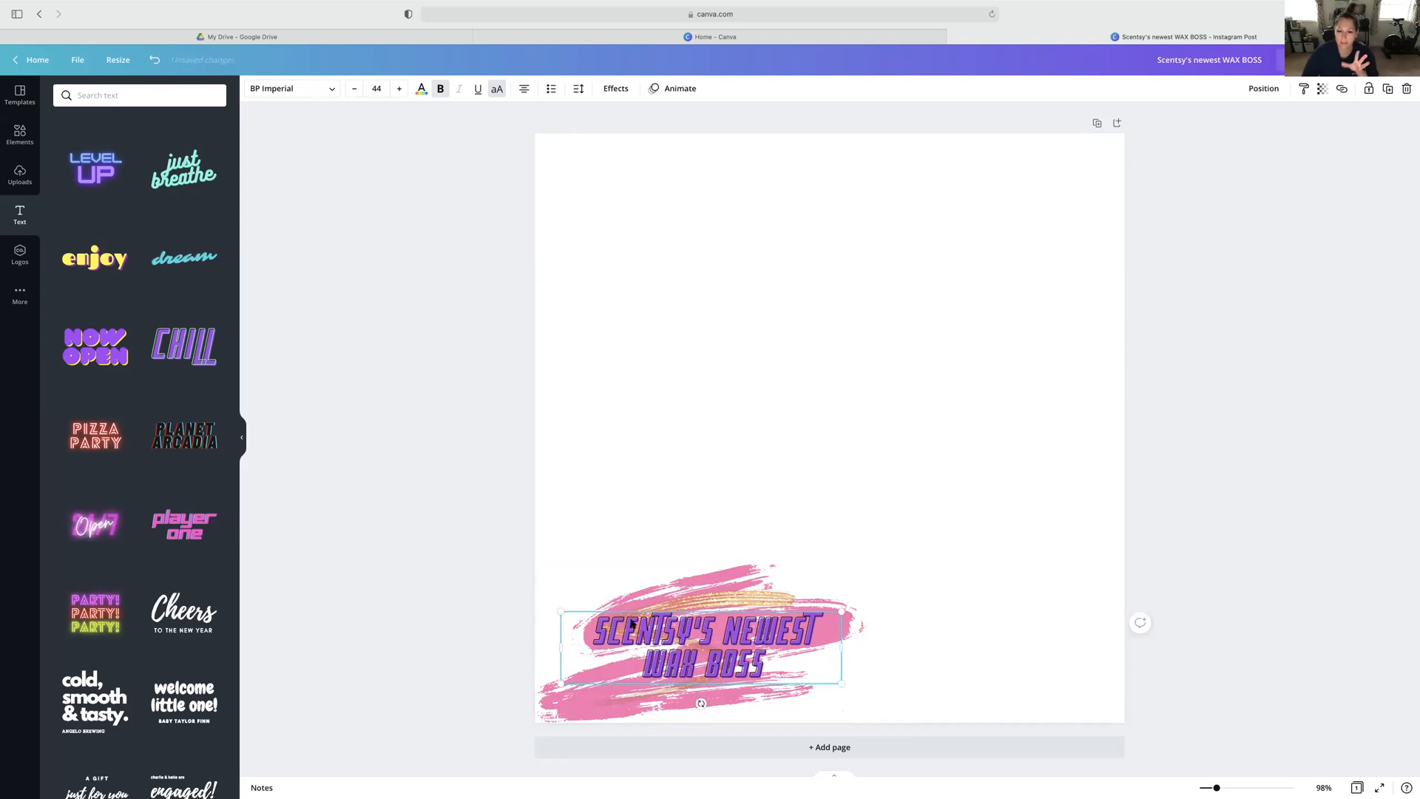
{"action": "left_click_drag", "start_coordinate": [843, 685], "coordinate": [903, 718]}
{"action": "left_click_drag", "start_coordinate": [763, 656], "coordinate": [735, 657]}
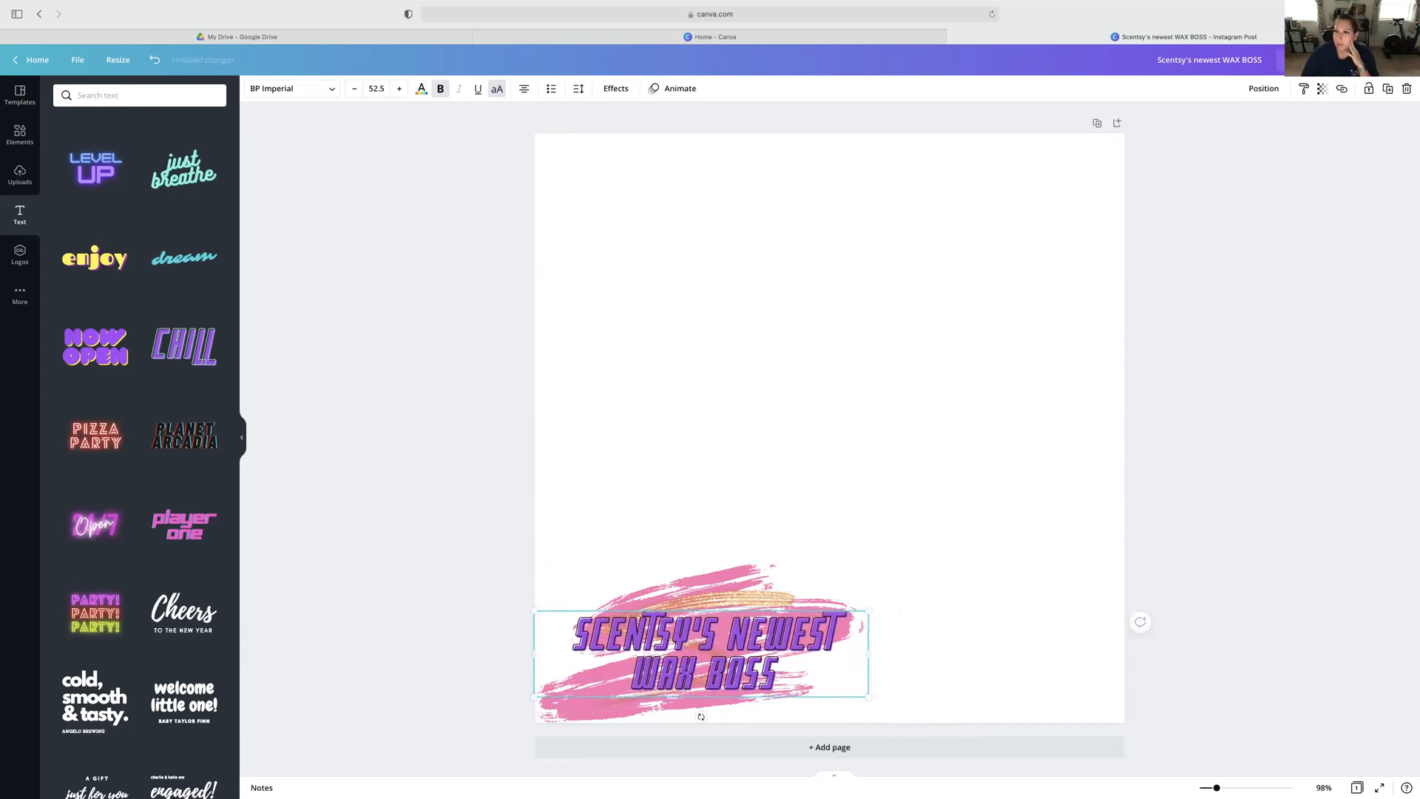
Download the design as a PNG with a transparent background and dismiss the saved-design message.
{"action": "left_click", "coordinate": [1343, 60]}
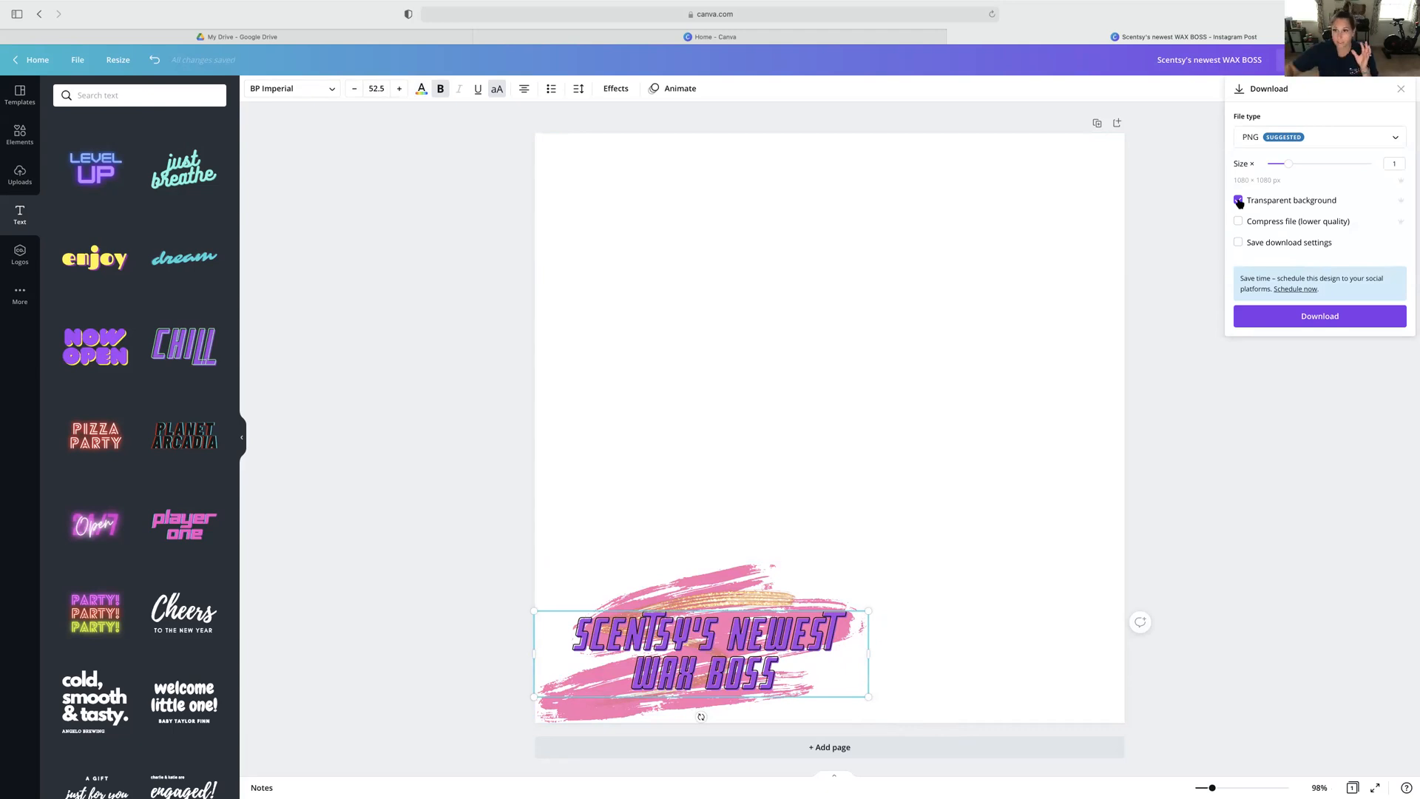
{"action": "left_click", "coordinate": [1311, 317]}
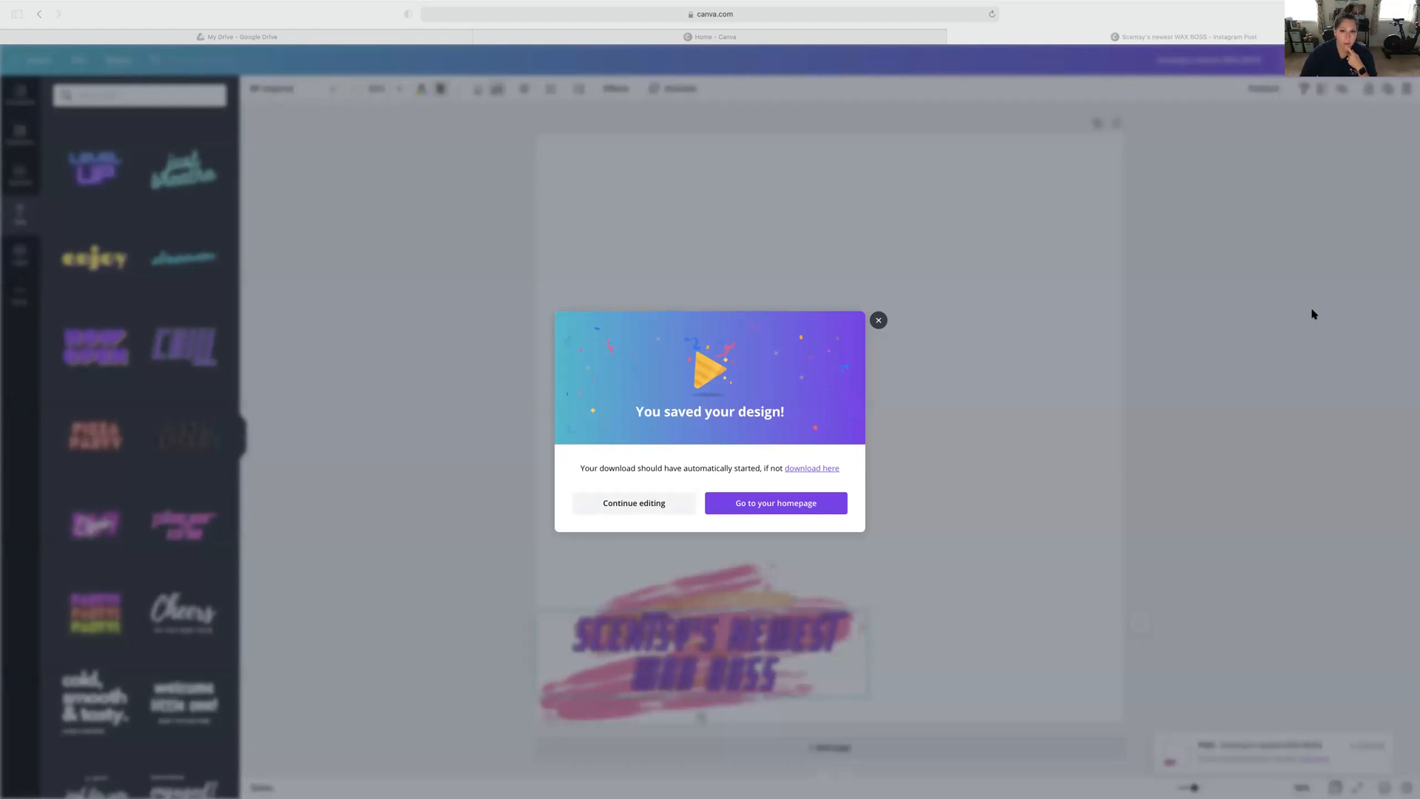
{"action": "left_click", "coordinate": [789, 32]}
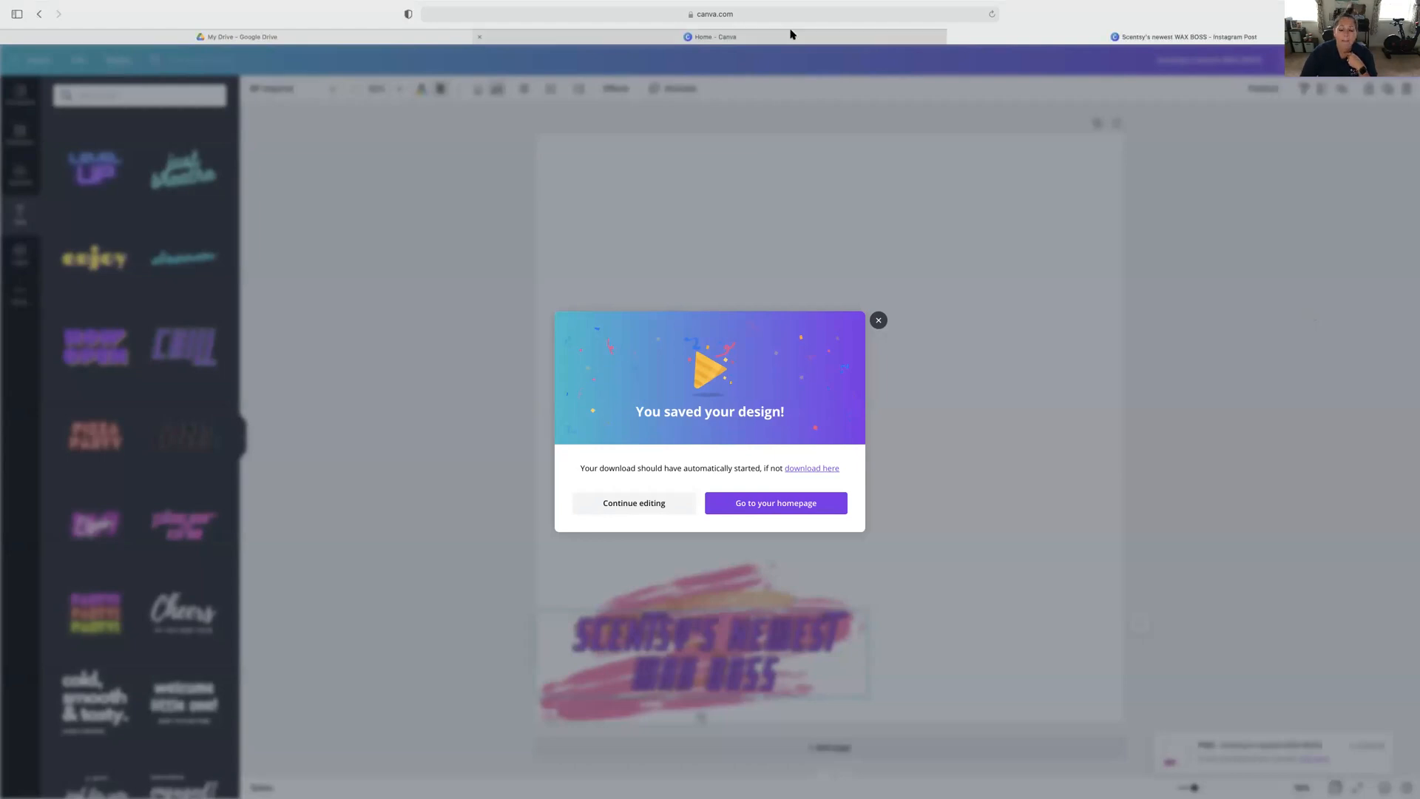
{"action": "left_click", "coordinate": [877, 319]}
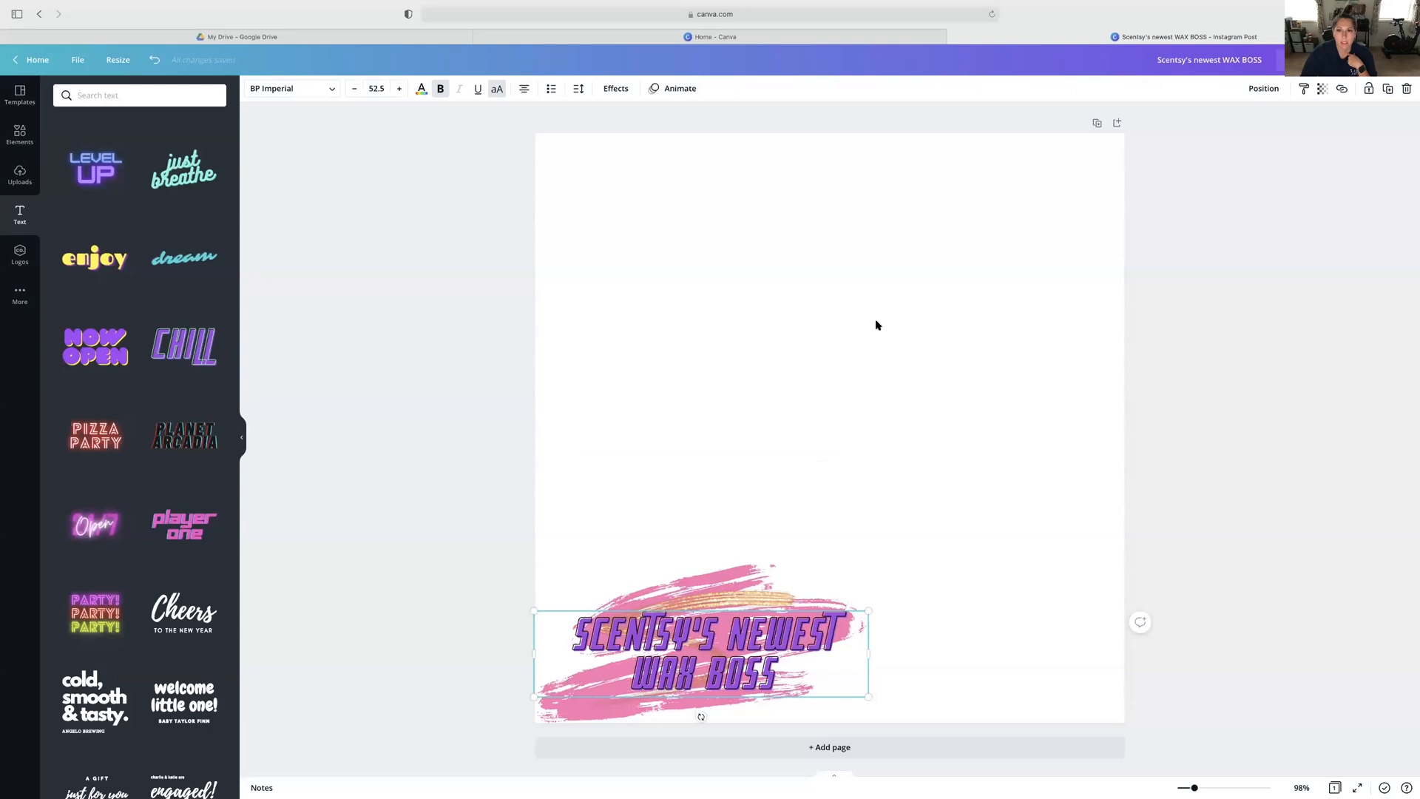
Examine the transparent background of the downloaded "Scentsy's newest WAX BOSS-2.png" in the image viewer and return to Canva.
{"action": "mouse_move", "coordinate": [434, 3]}
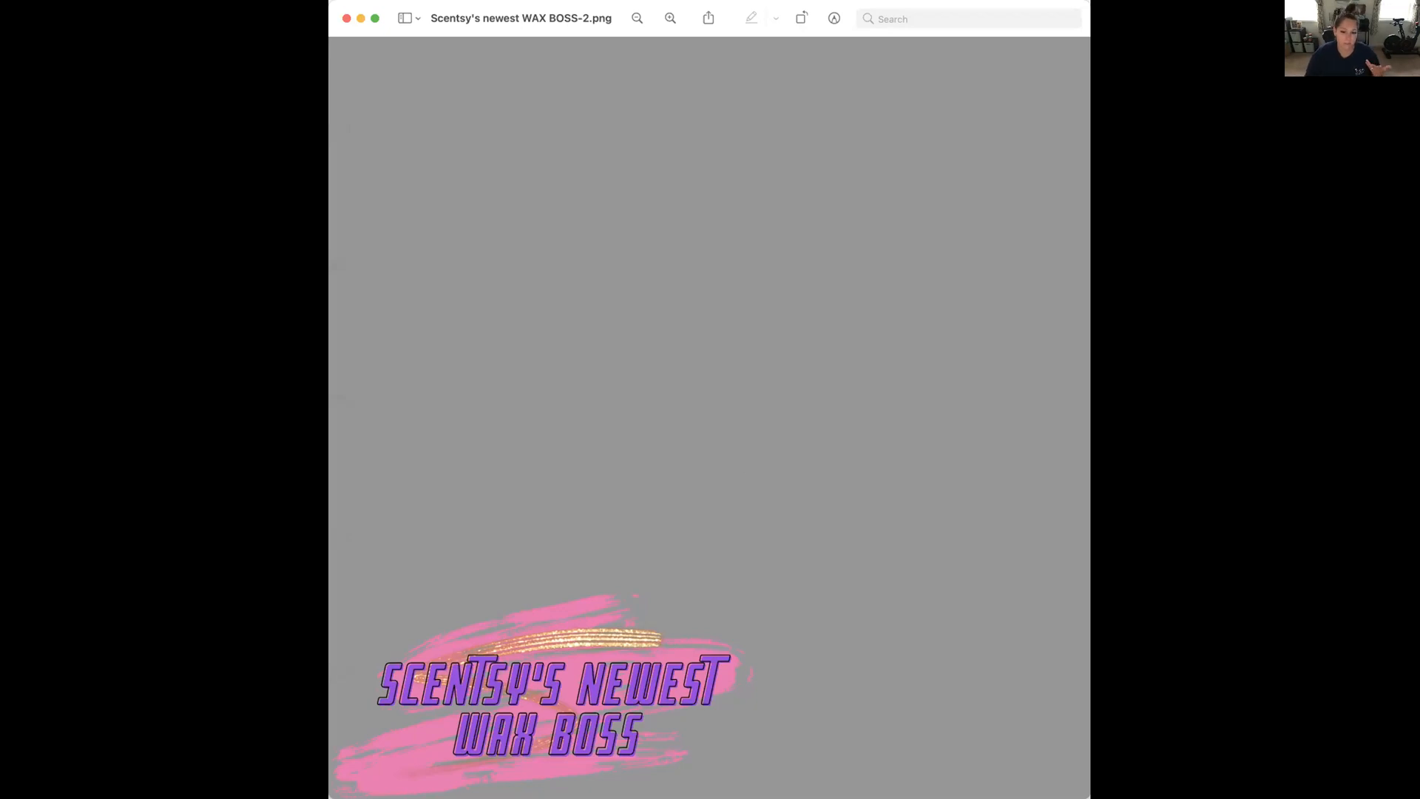
{"action": "key", "text": "ctrl+Right"}
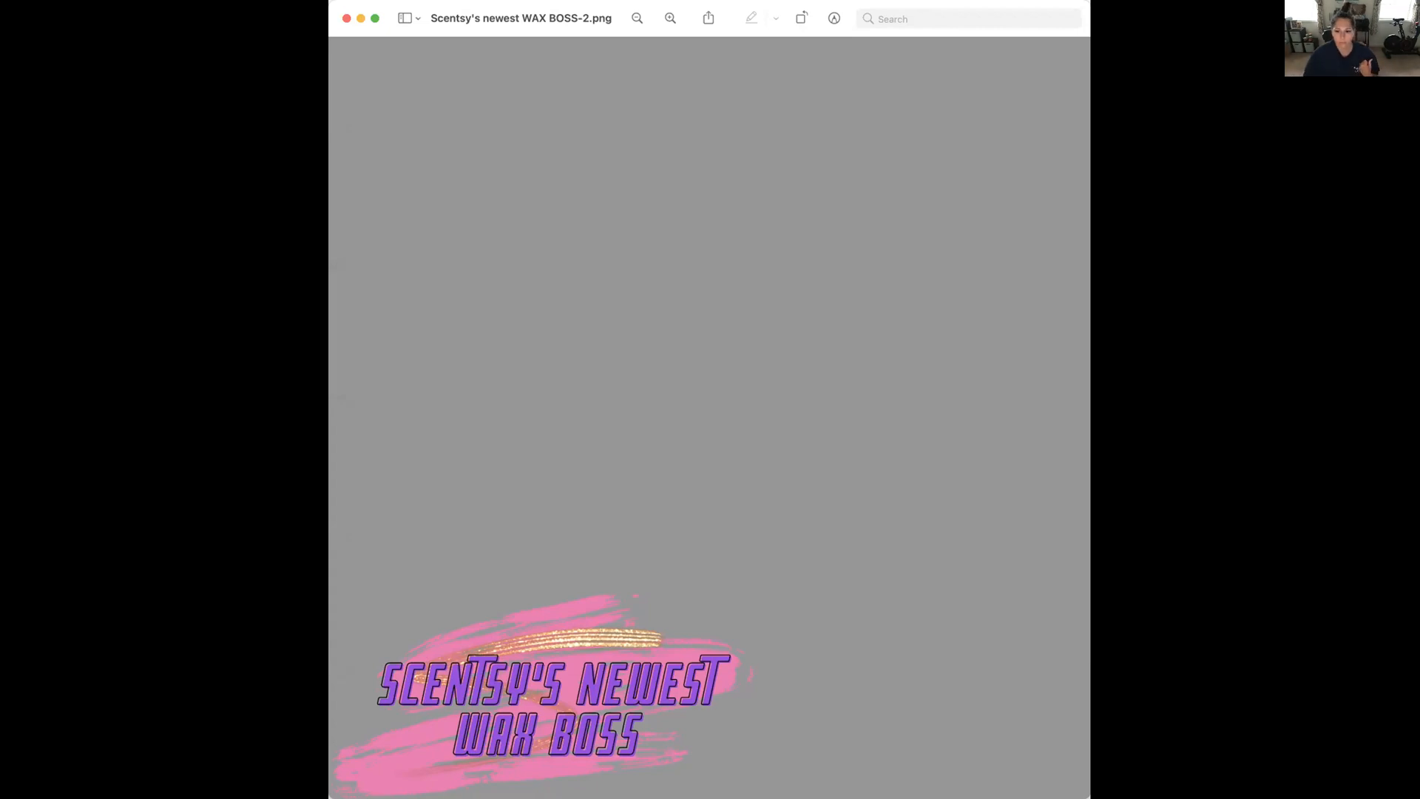
{"action": "key", "text": "ctrl+Right"}
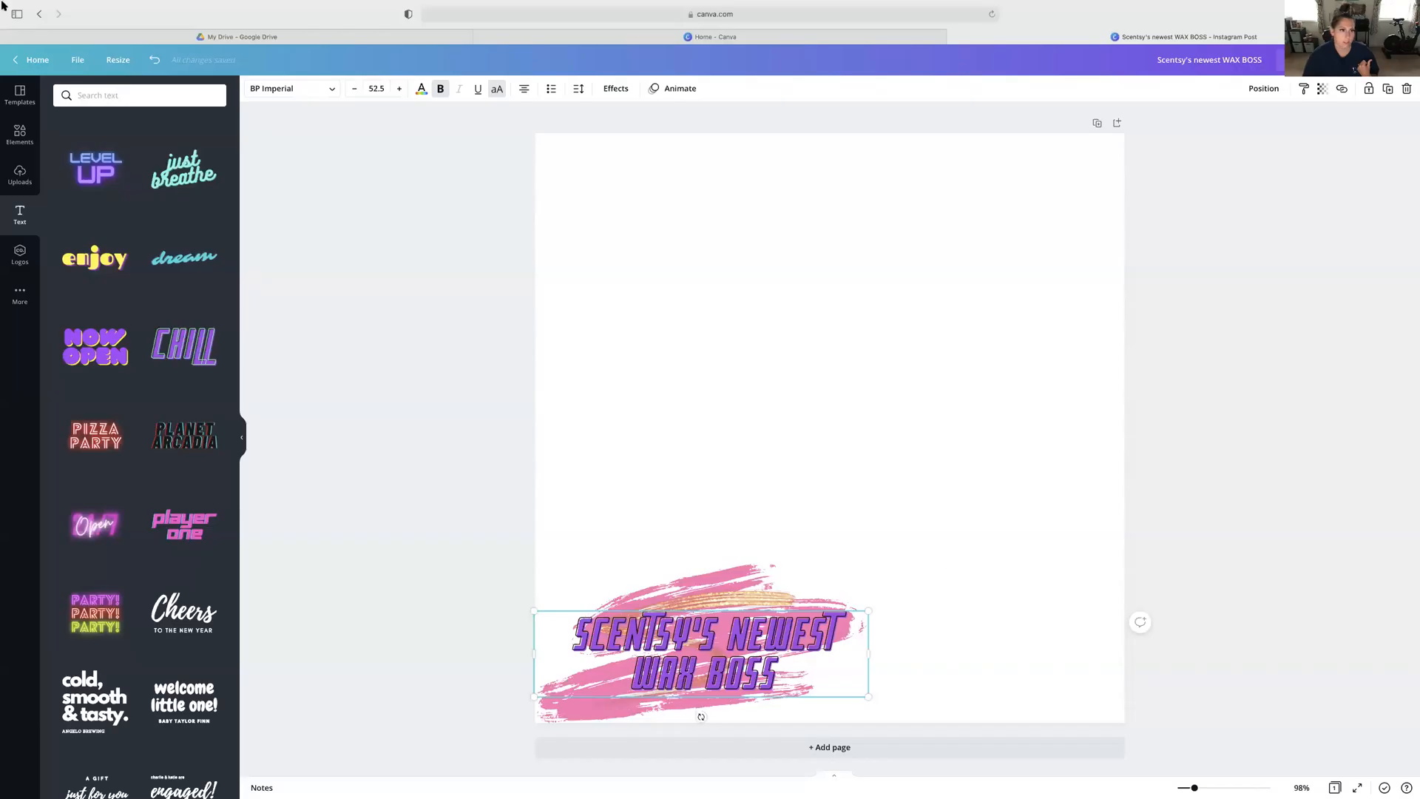
Return to the home page and open the earlier "Scentsy's newest WAX BOSS" design with the purple brushstroke.
{"action": "left_click", "coordinate": [17, 61]}
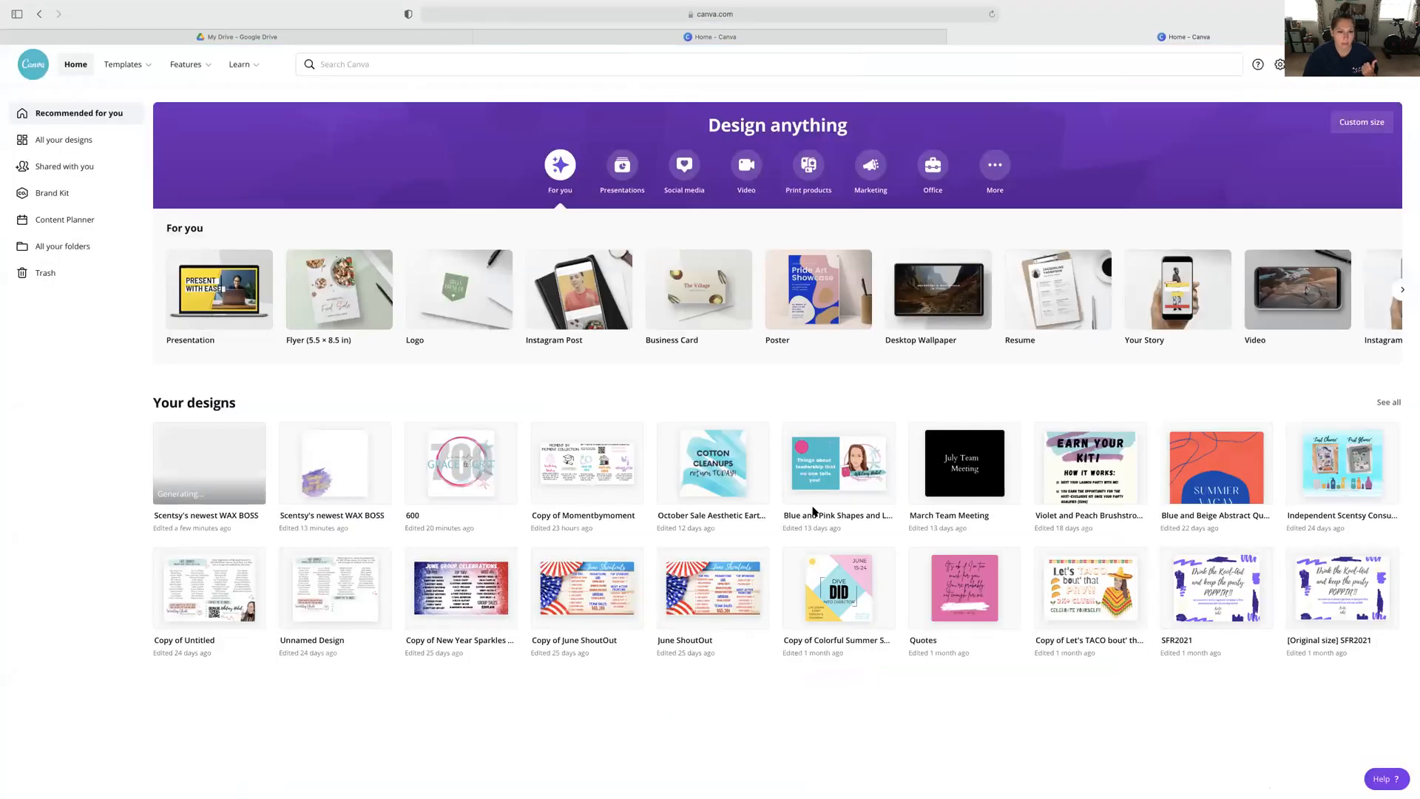
{"action": "left_click", "coordinate": [342, 456]}
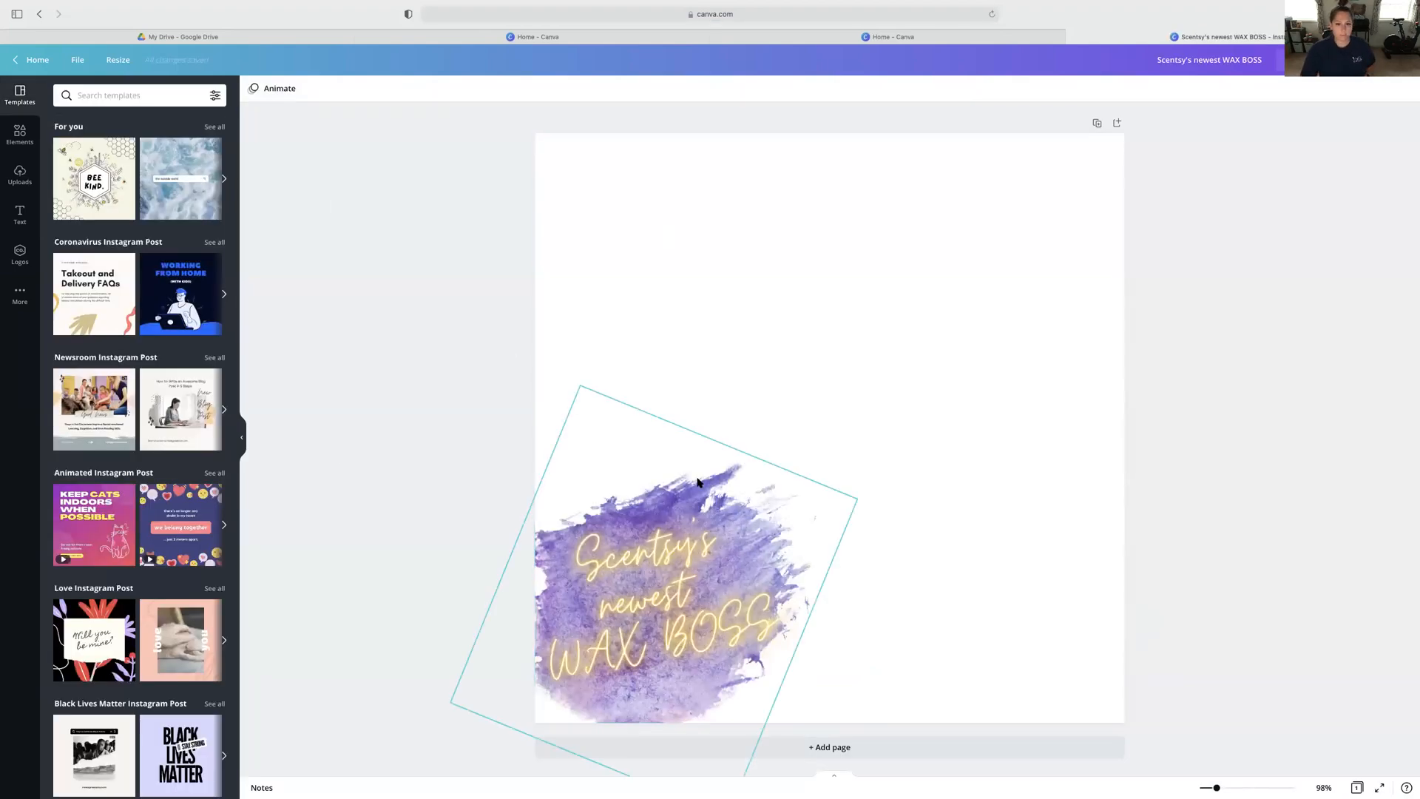
{"action": "left_click", "coordinate": [743, 492]}
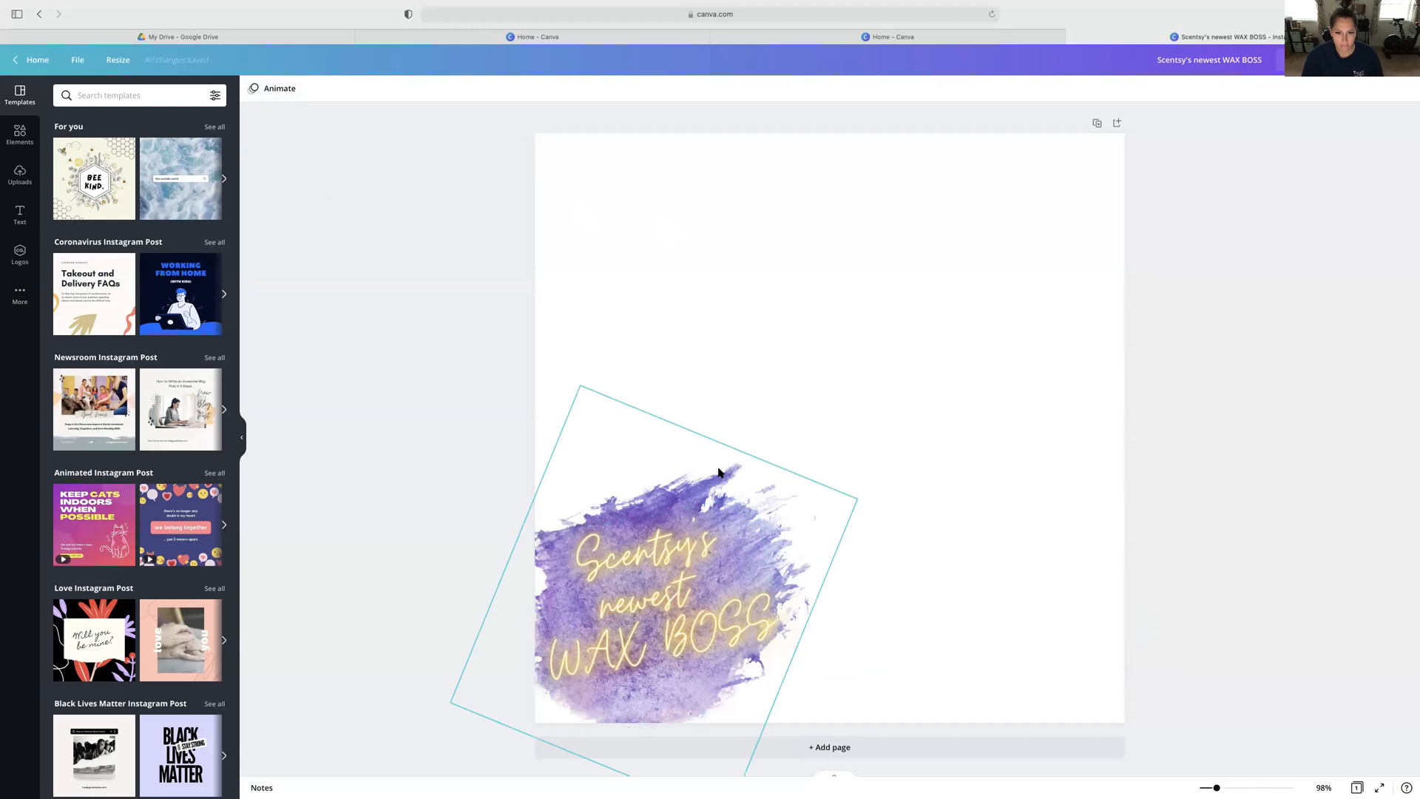
Move the purple brushstroke image clear of the neon text and widen its crop to reveal the green brushstroke.
{"action": "left_click_drag", "start_coordinate": [766, 411], "coordinate": [861, 158]}
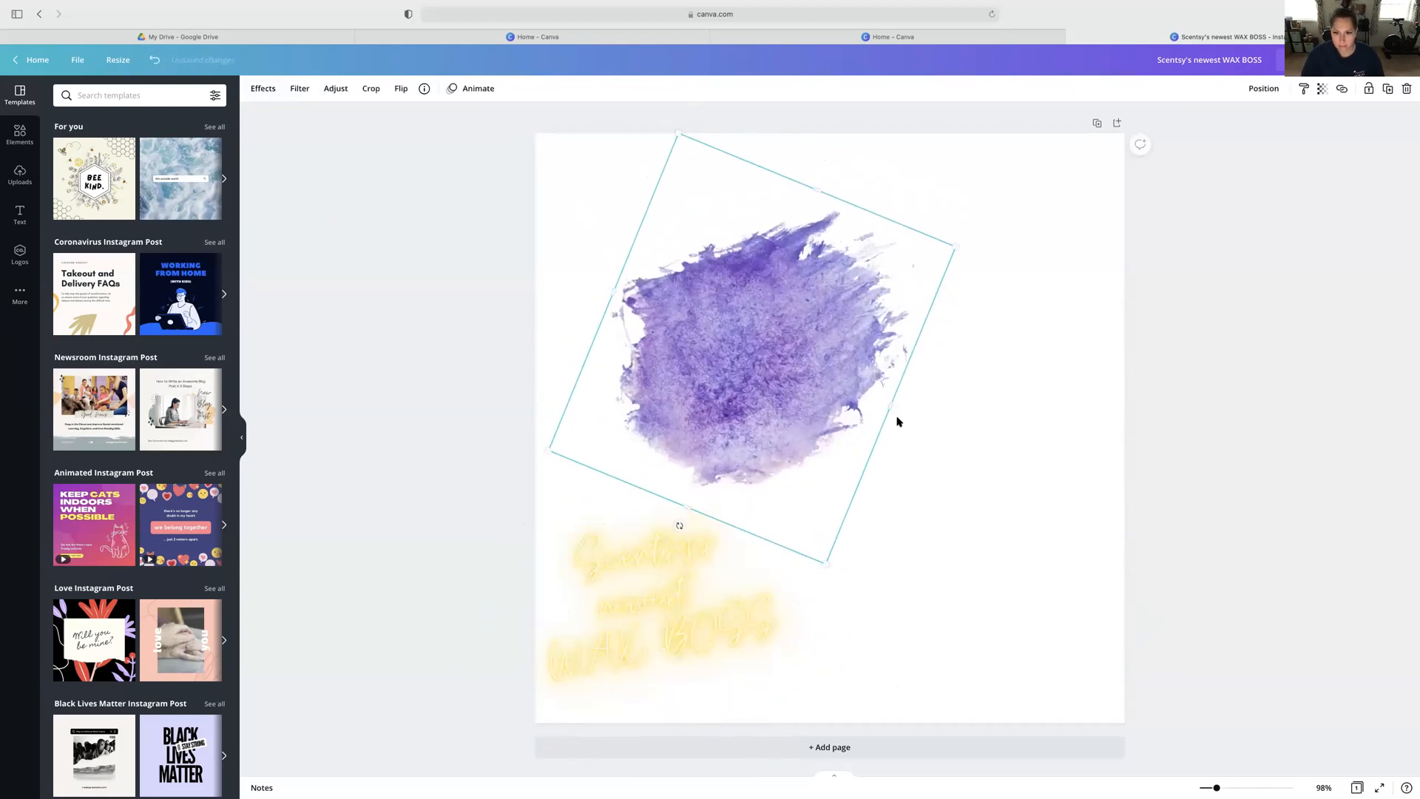
{"action": "left_click_drag", "start_coordinate": [891, 405], "coordinate": [1101, 508]}
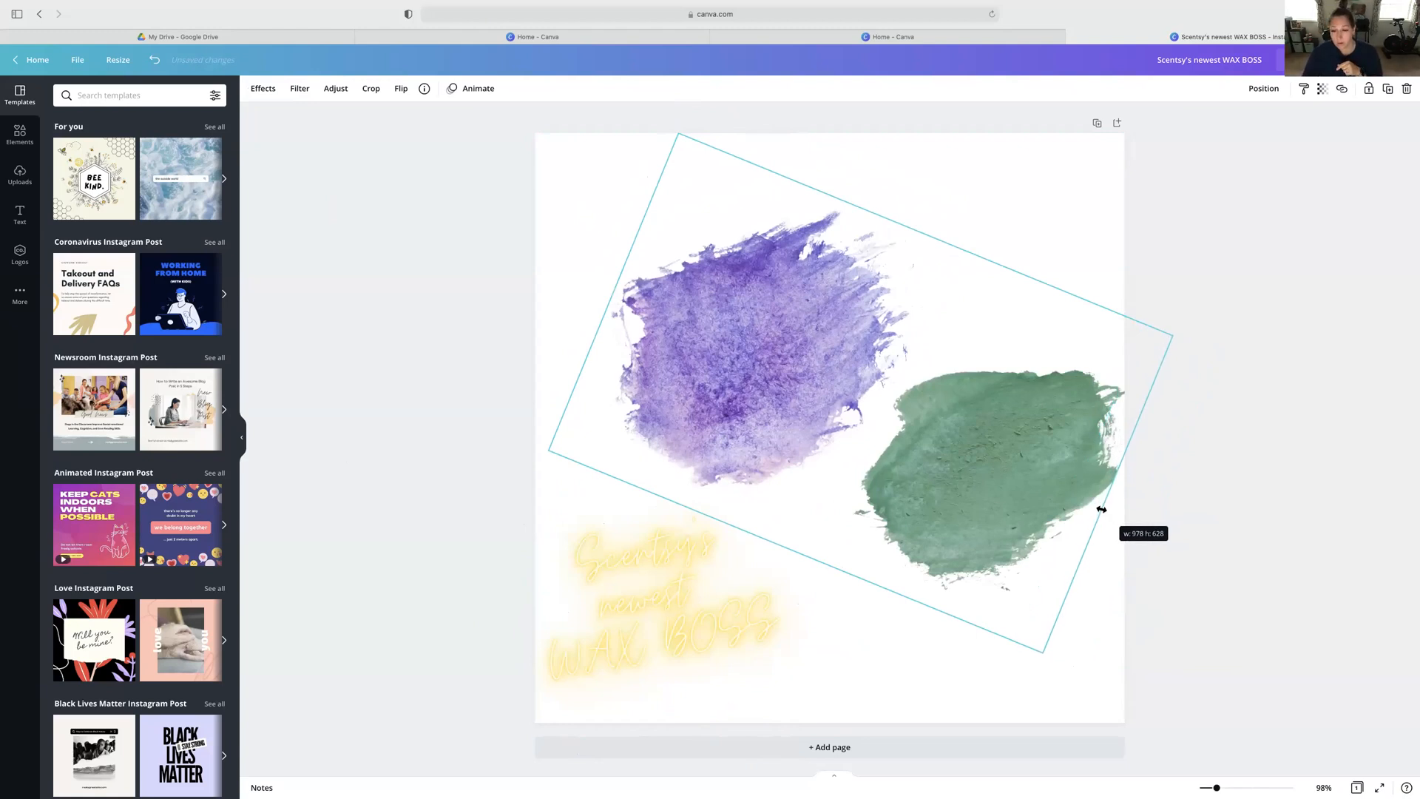
{"action": "left_click_drag", "start_coordinate": [1101, 509], "coordinate": [1101, 508]}
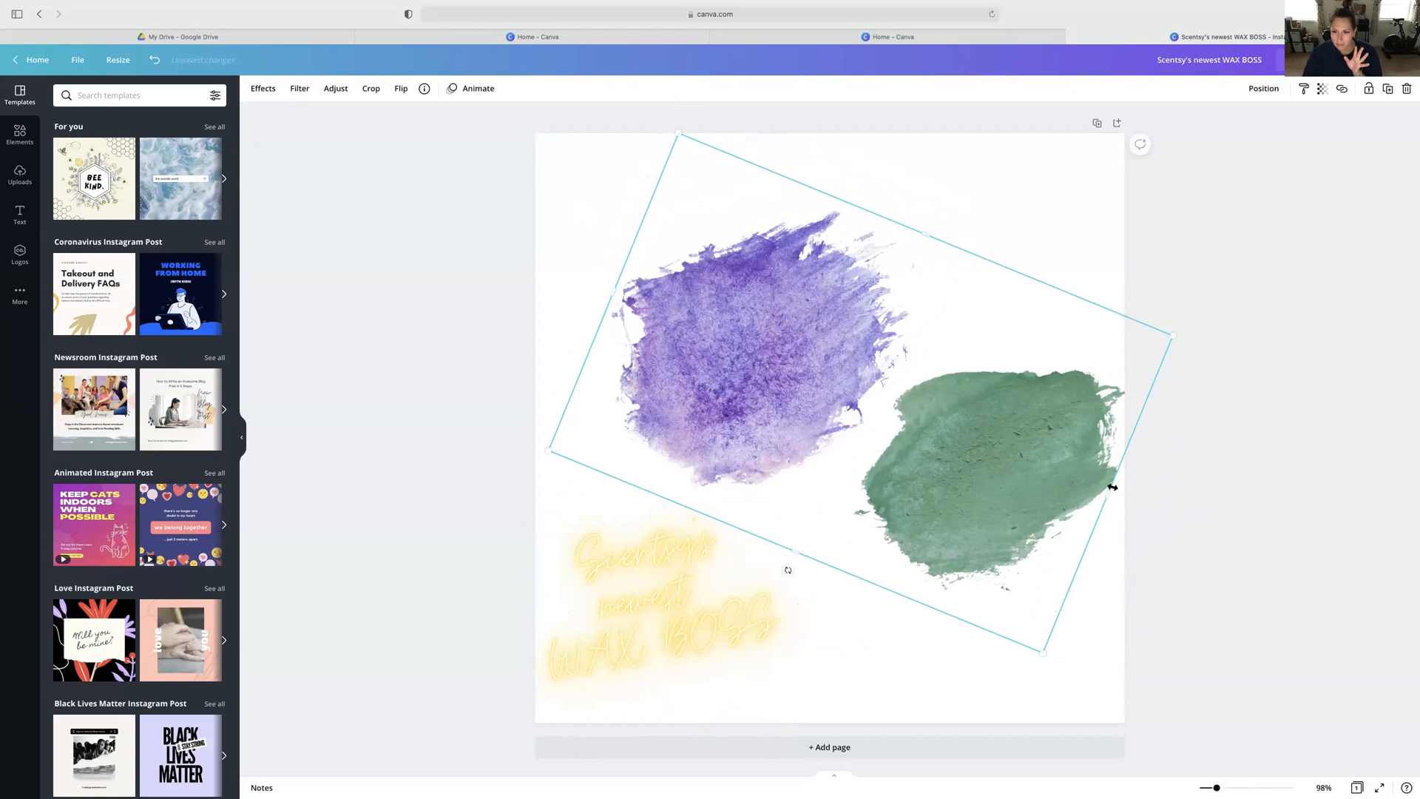
Straighten the brushstroke image, crop out the green brushstroke, and rotate the image to 23°.
{"action": "left_click_drag", "start_coordinate": [788, 569], "coordinate": [856, 562]}
{"action": "left_click_drag", "start_coordinate": [1065, 380], "coordinate": [841, 380]}
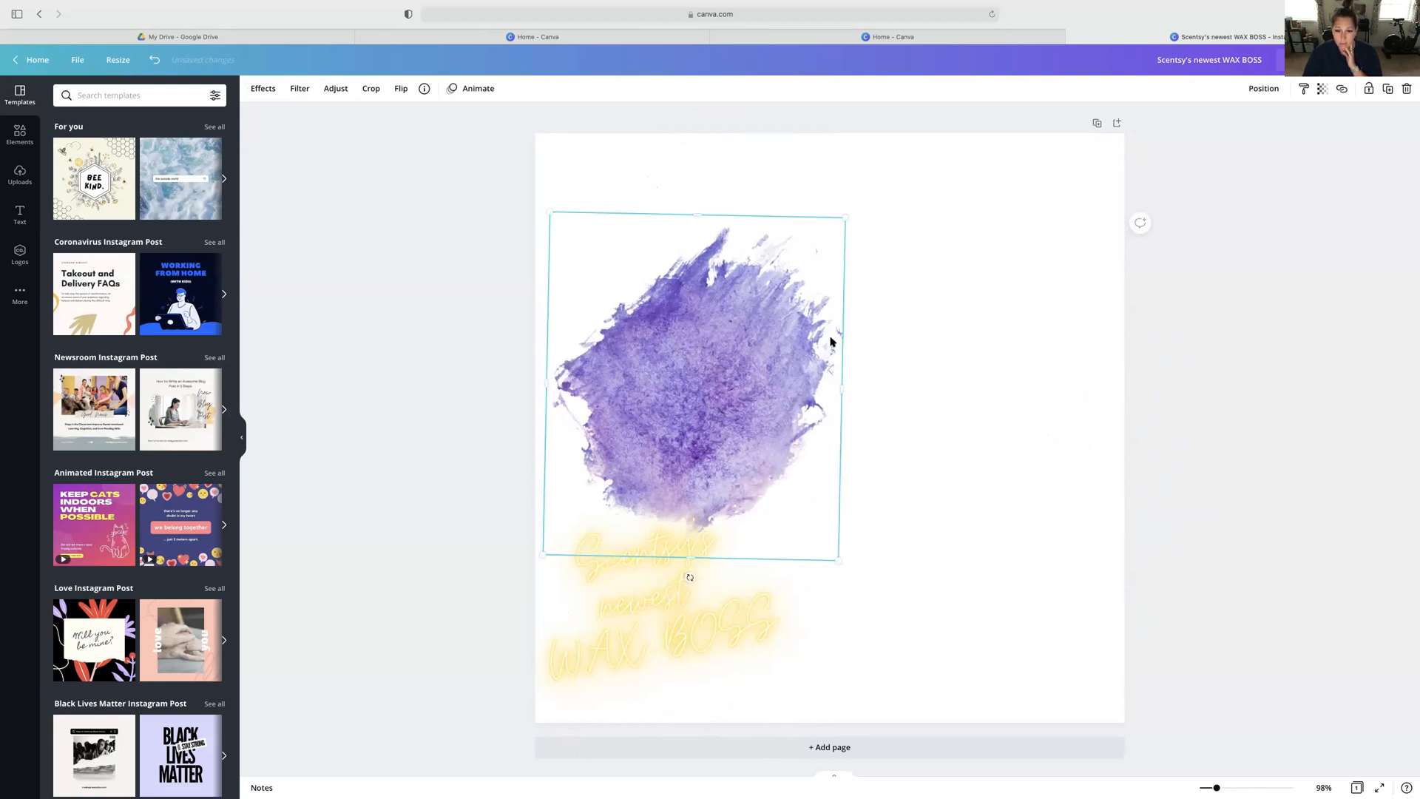
{"action": "left_click_drag", "start_coordinate": [687, 576], "coordinate": [620, 551]}
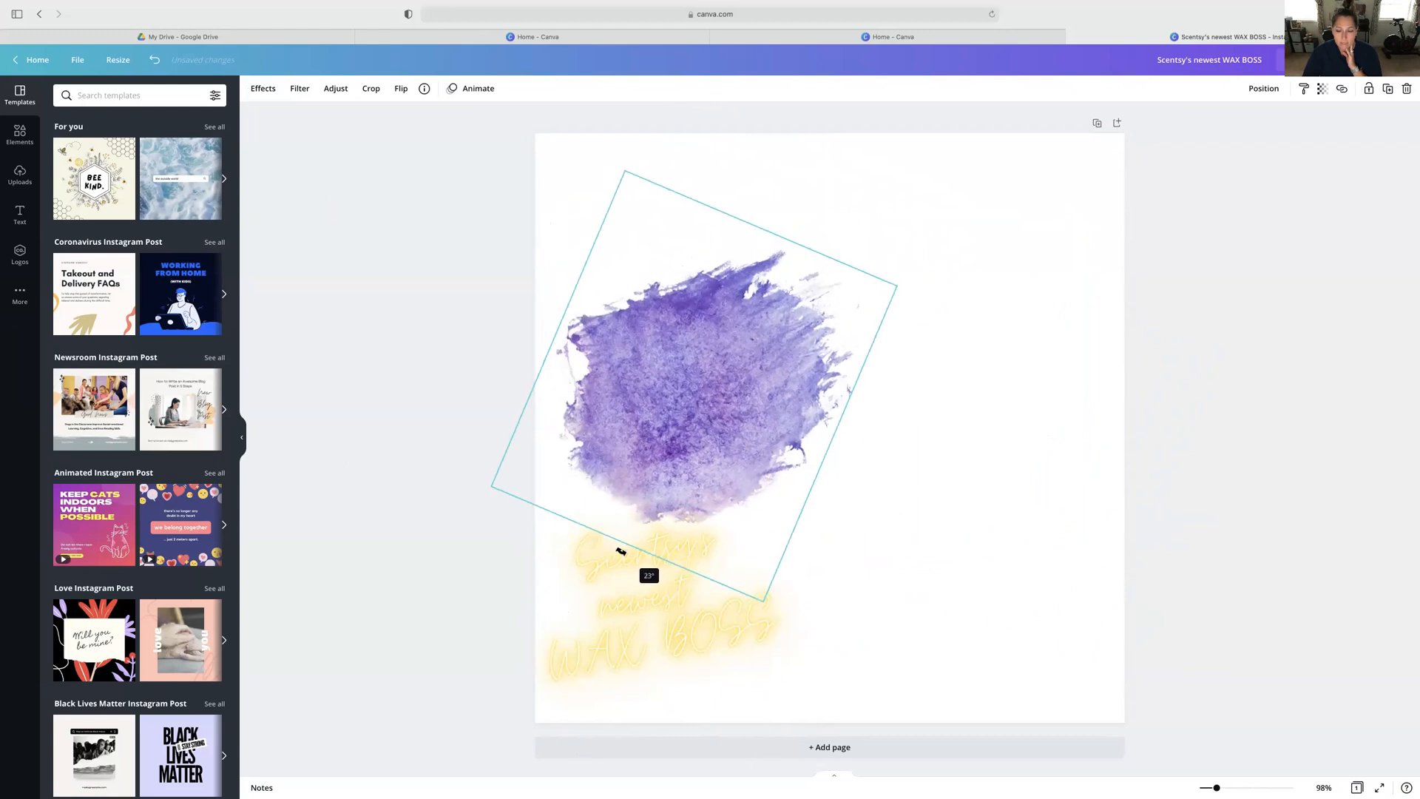
Move the purple brushstroke back to the page's lower-left corner and send it behind the neon text.
{"action": "mouse_move", "coordinate": [700, 362]}
{"action": "left_mouse_down"}
{"action": "mouse_move", "coordinate": [689, 582]}
{"action": "mouse_move", "coordinate": [637, 586]}
{"action": "left_mouse_up"}
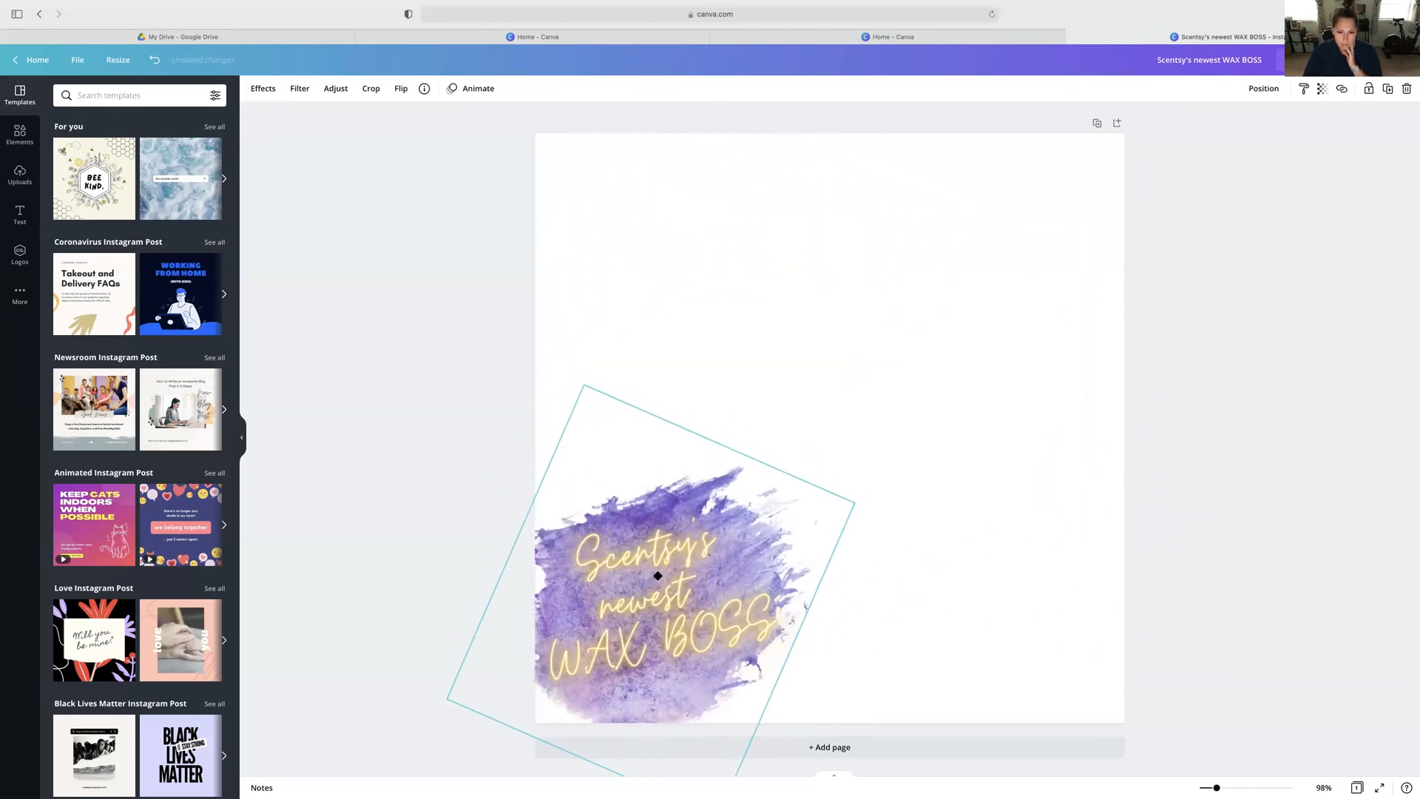
{"action": "left_click", "coordinate": [1261, 88]}
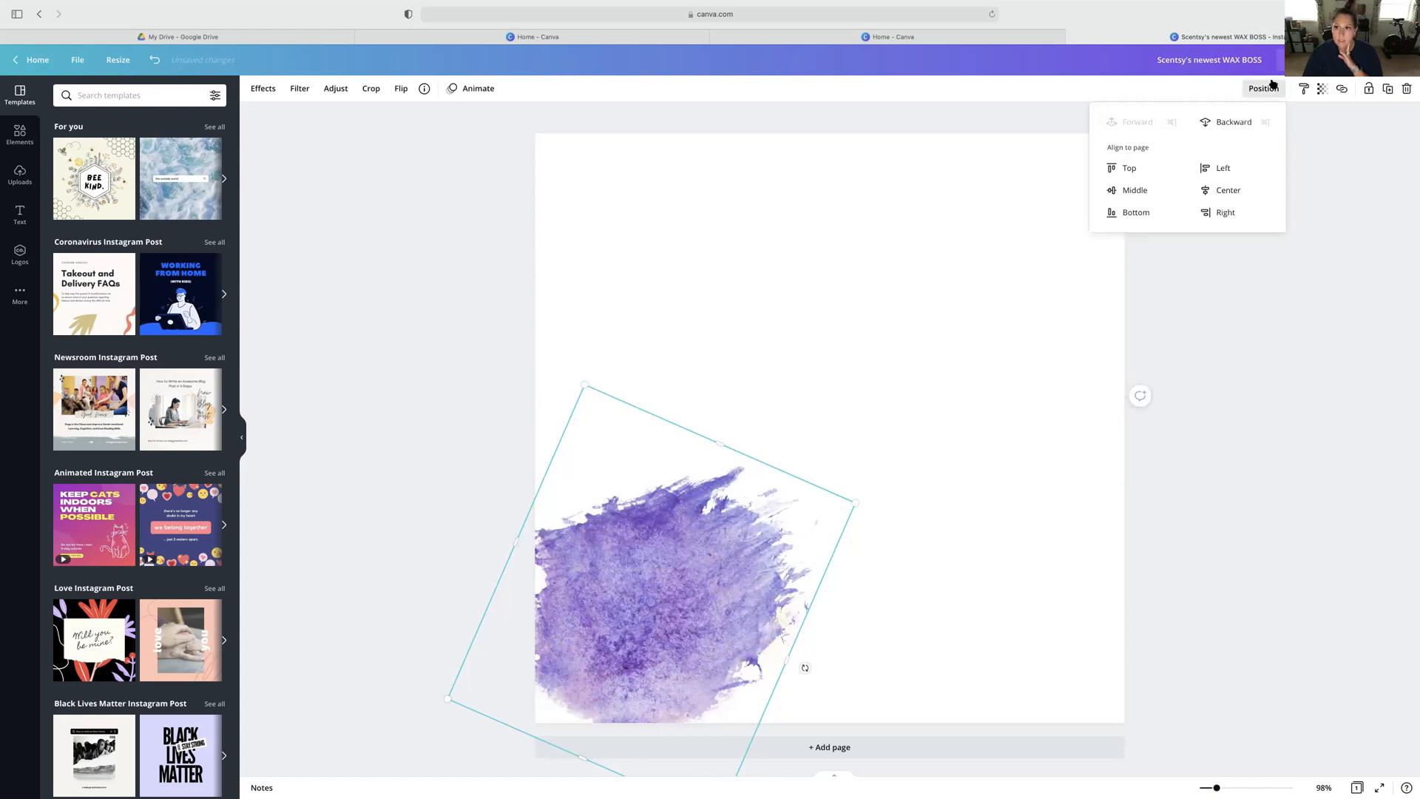
{"action": "left_click", "coordinate": [1229, 123]}
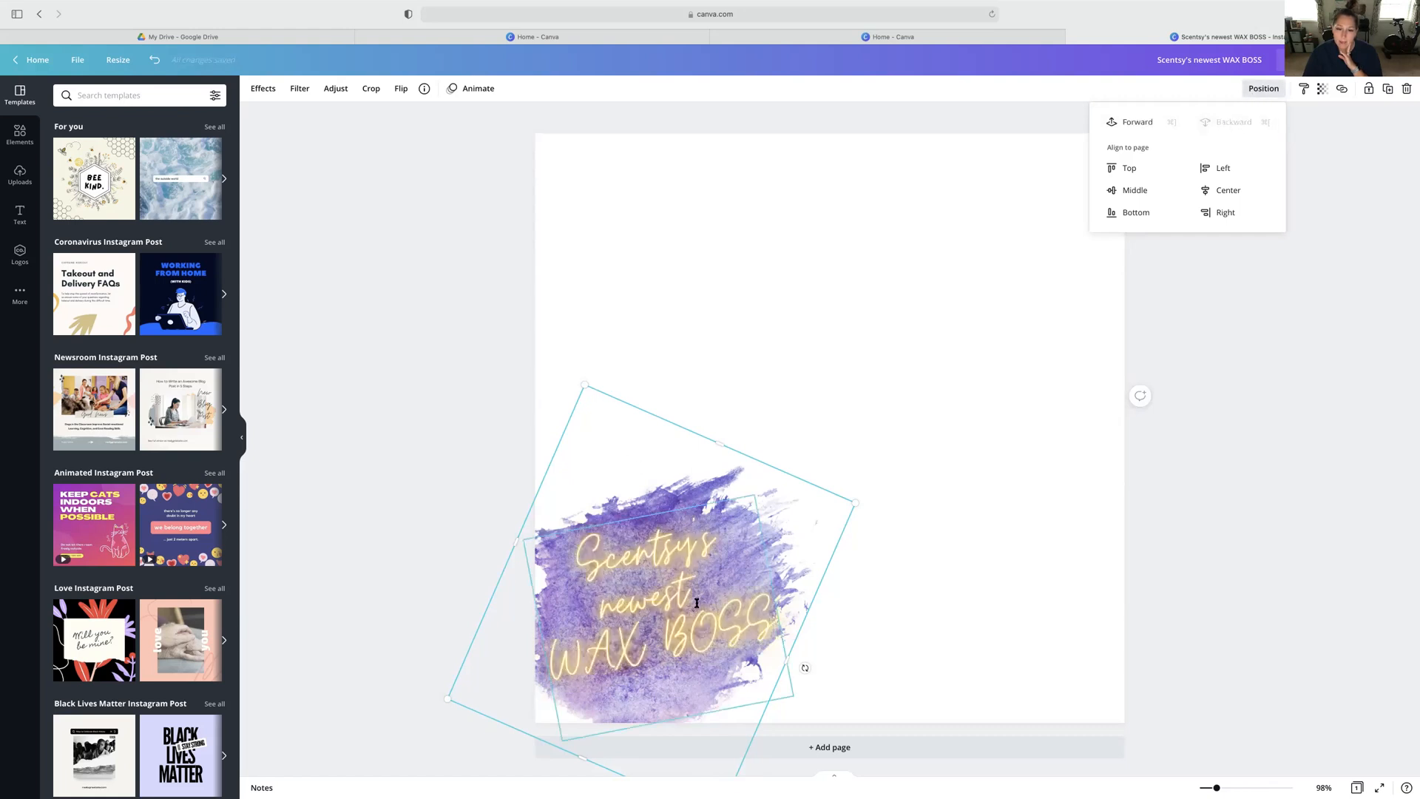
{"action": "left_click", "coordinate": [676, 580]}
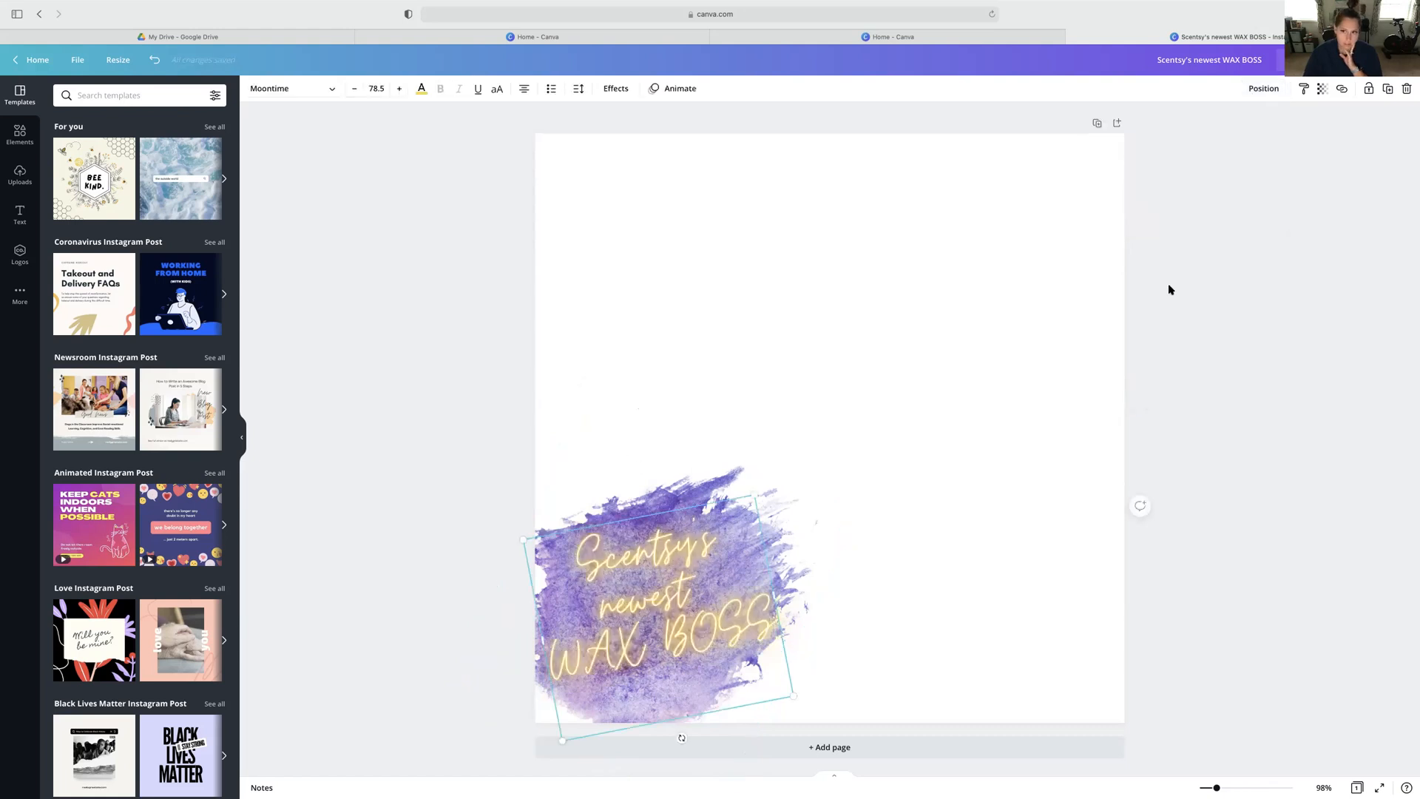
{"action": "left_click", "coordinate": [1264, 90]}
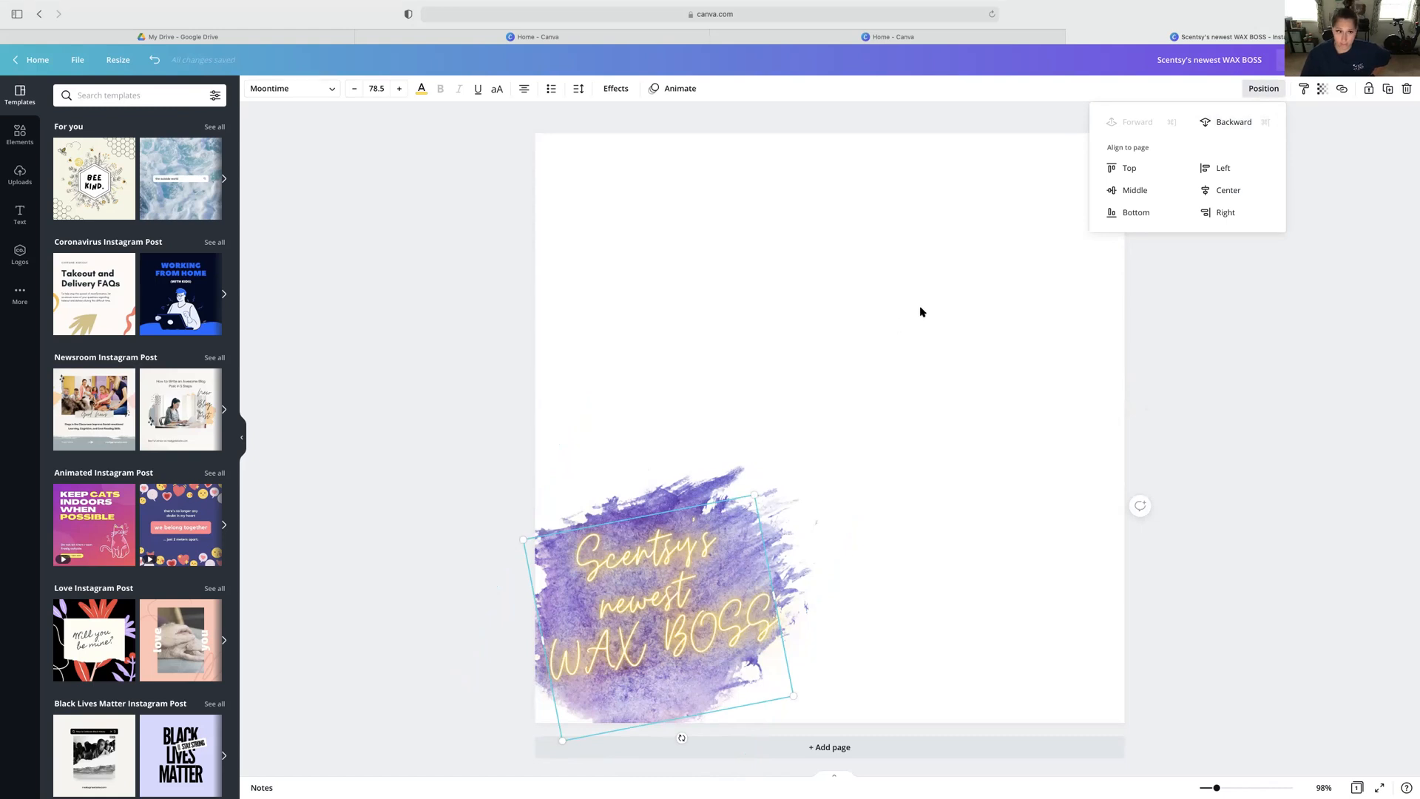
{"action": "left_click", "coordinate": [1331, 60]}
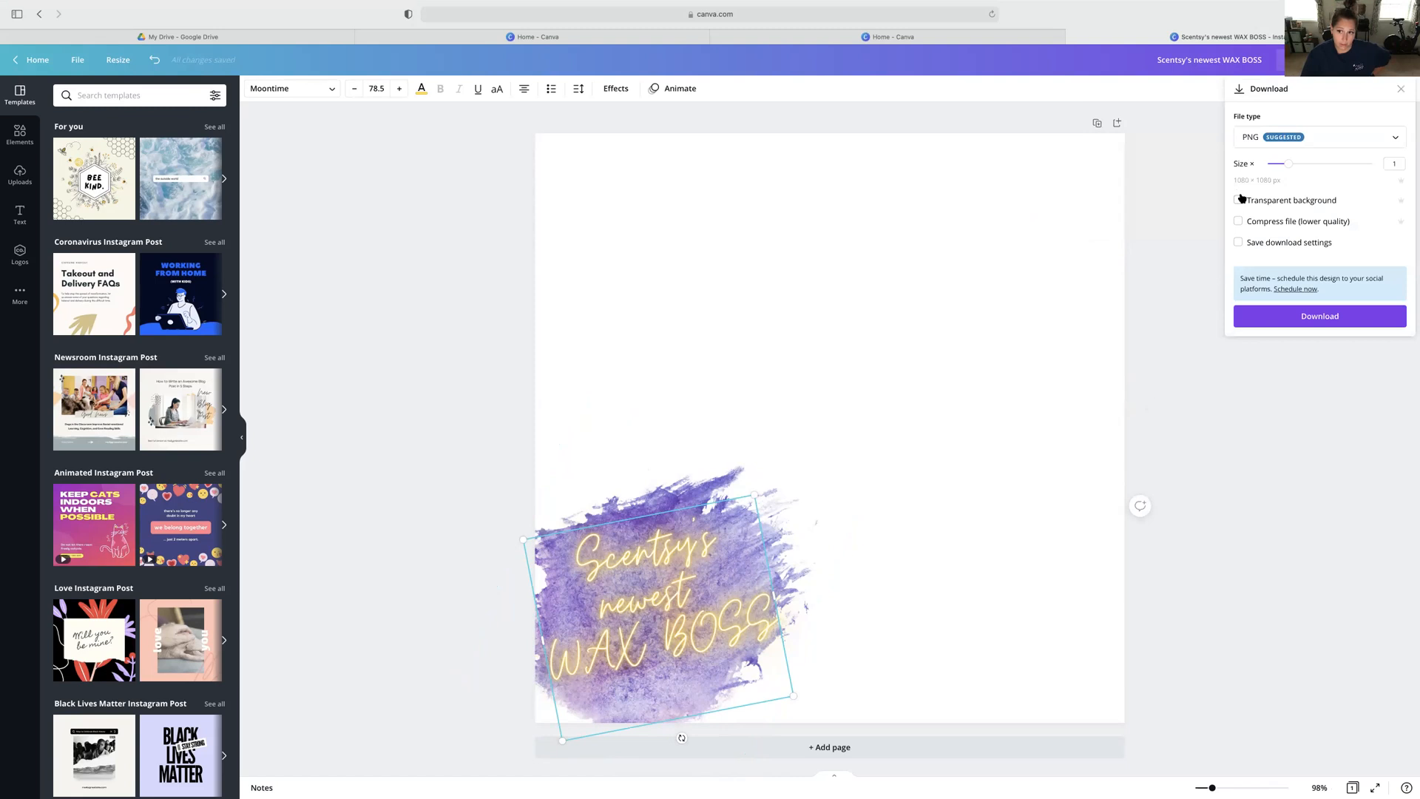
{"action": "scroll", "coordinate": [957, 236], "scroll_direction": "down", "scroll_amount": 1}
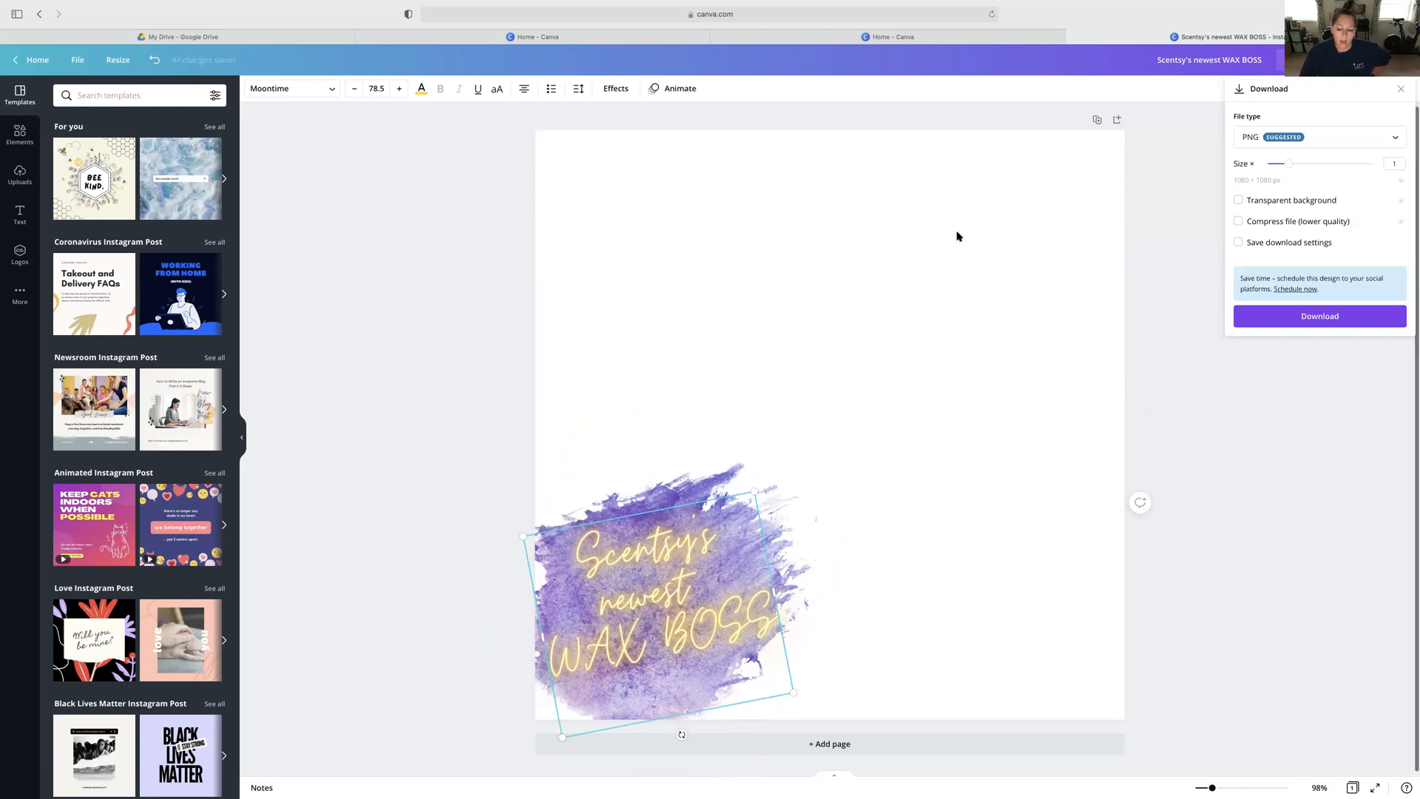
{"action": "left_click", "coordinate": [889, 287]}
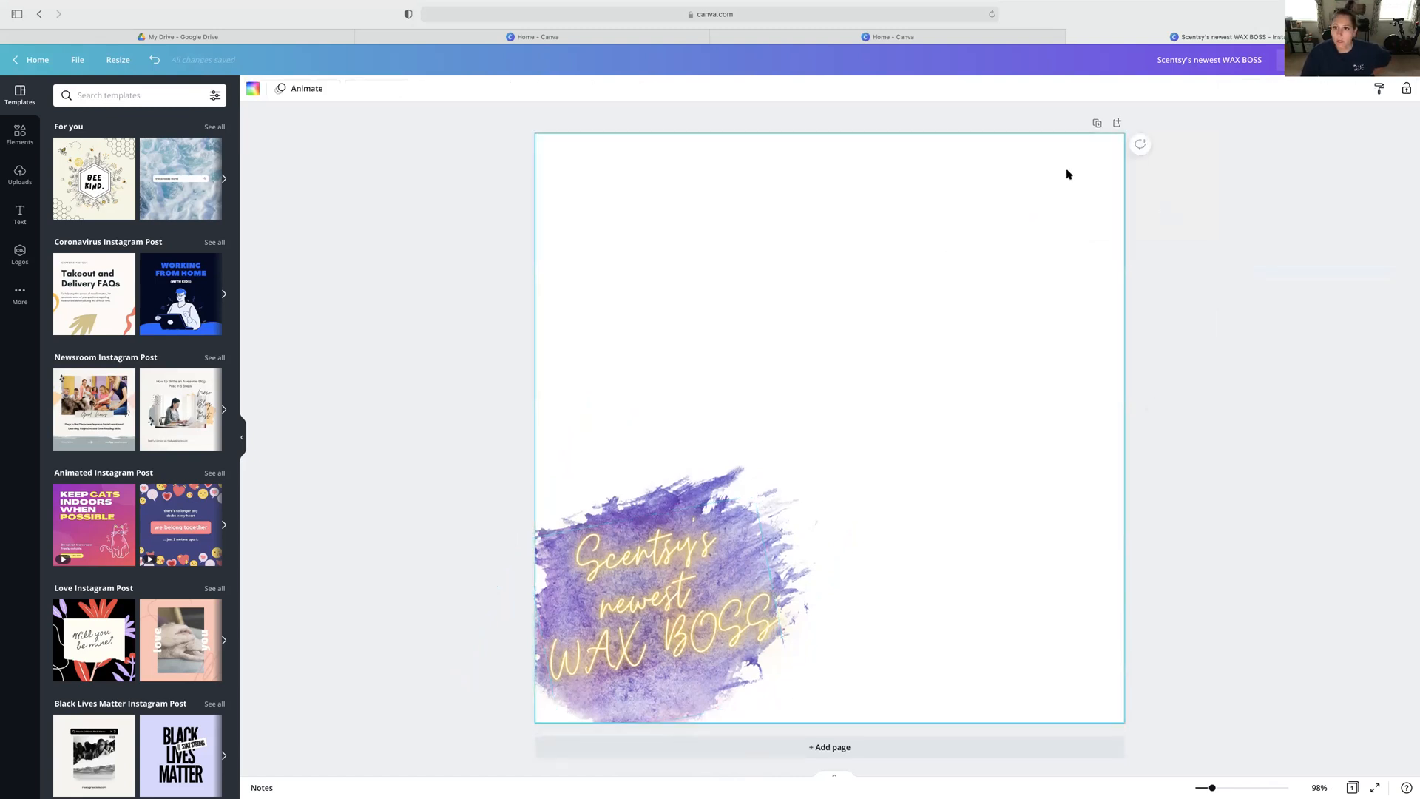
Duplicate the page and recolour the neon text on the copy with the light turquoise brand colour.
{"action": "left_click", "coordinate": [1098, 124]}
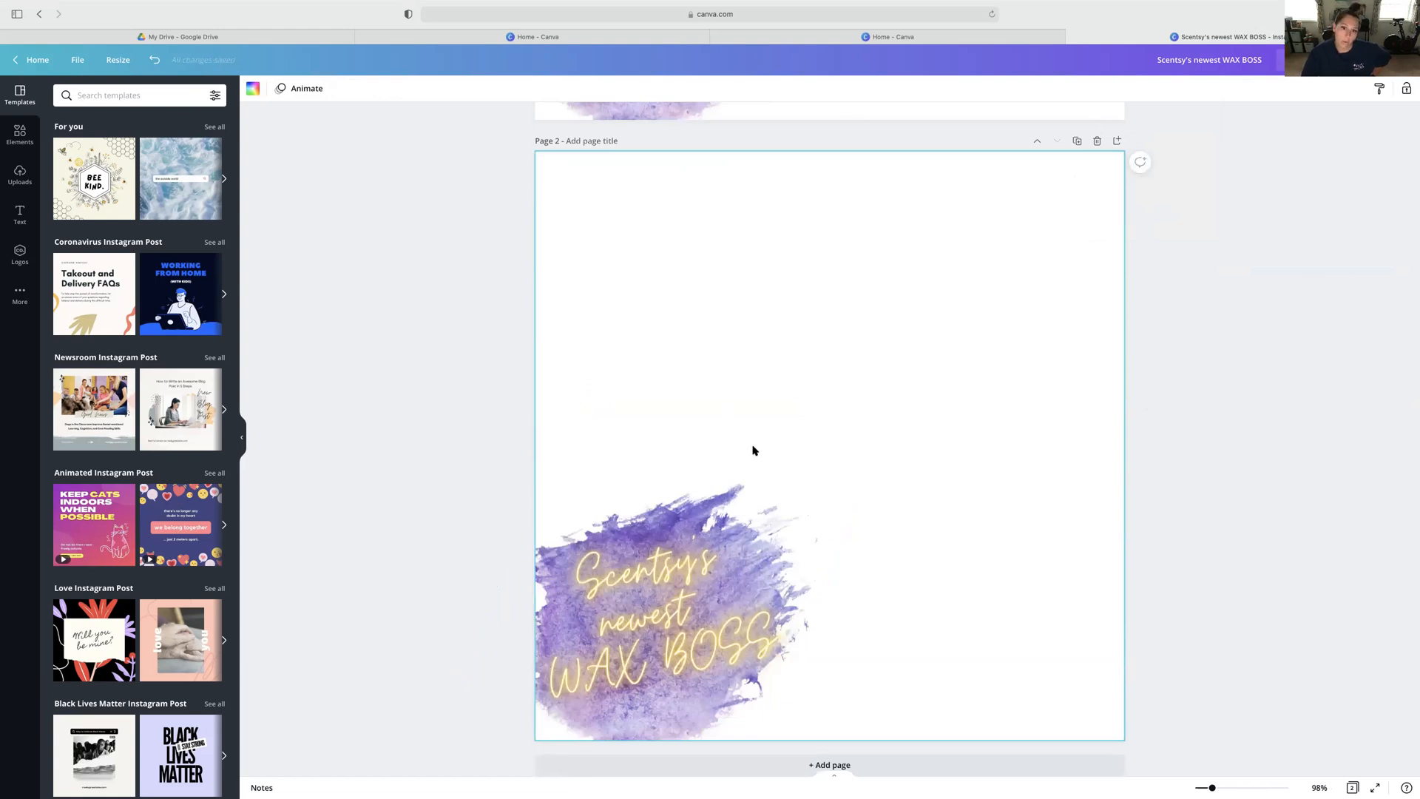
{"action": "left_click", "coordinate": [741, 500]}
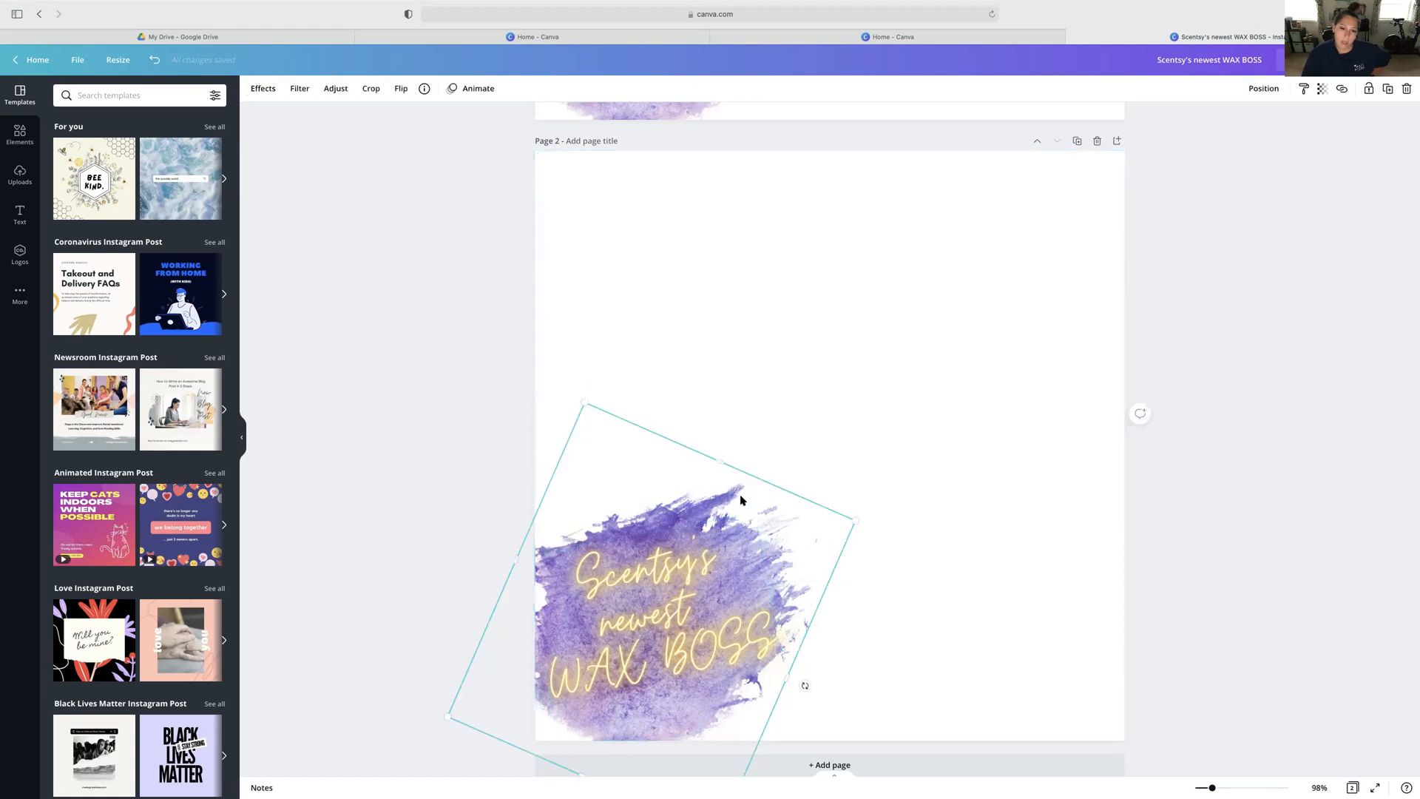
{"action": "left_click", "coordinate": [695, 585]}
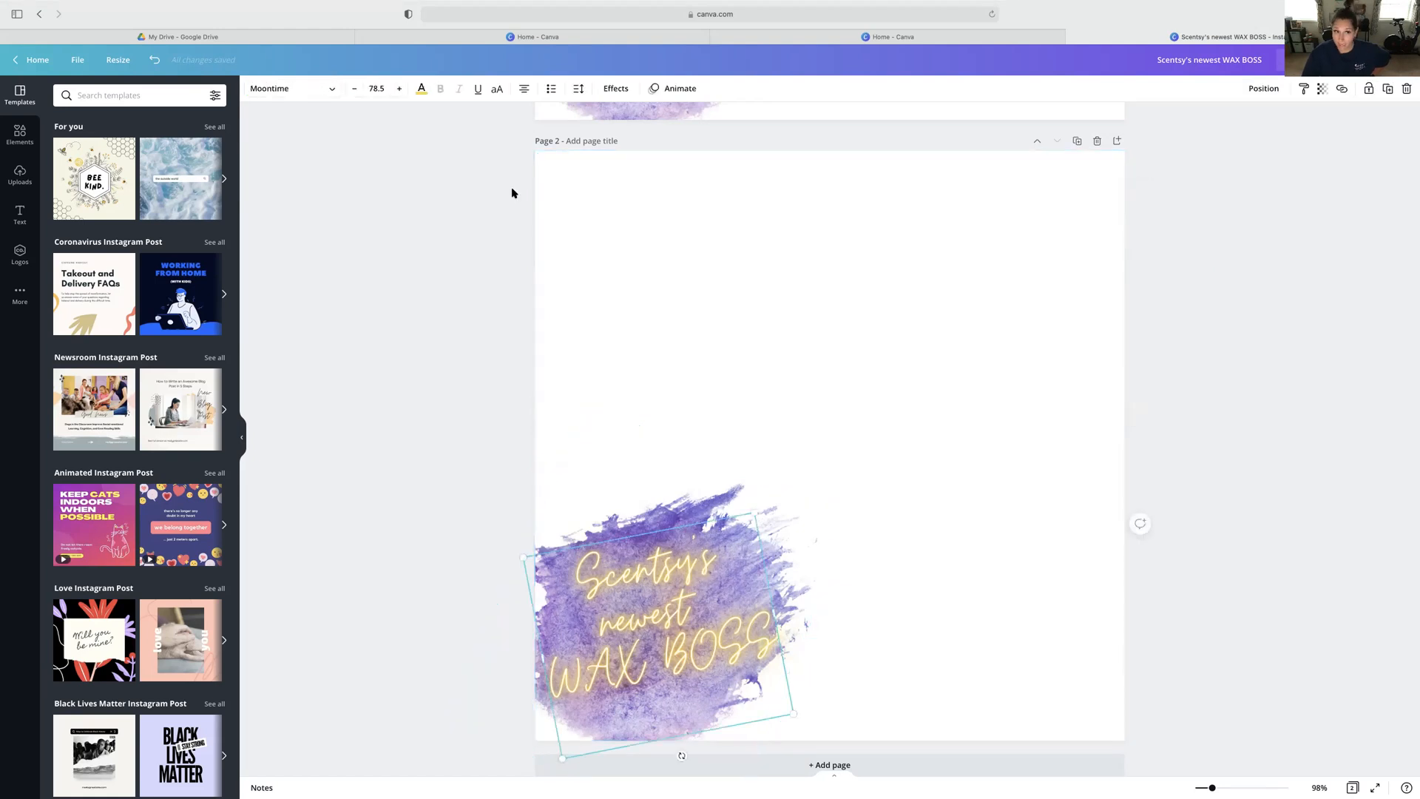
{"action": "left_click", "coordinate": [421, 90]}
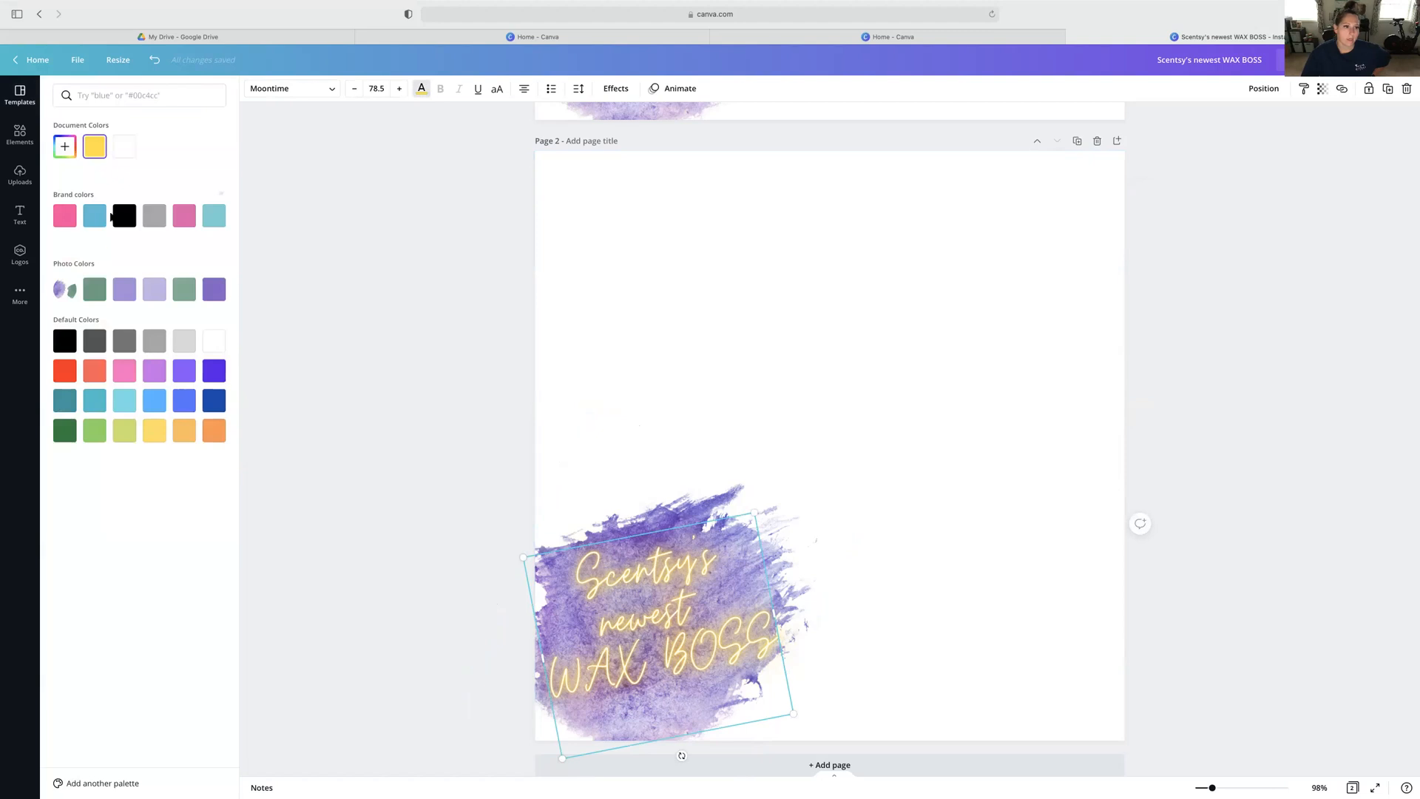
{"action": "left_click", "coordinate": [118, 216]}
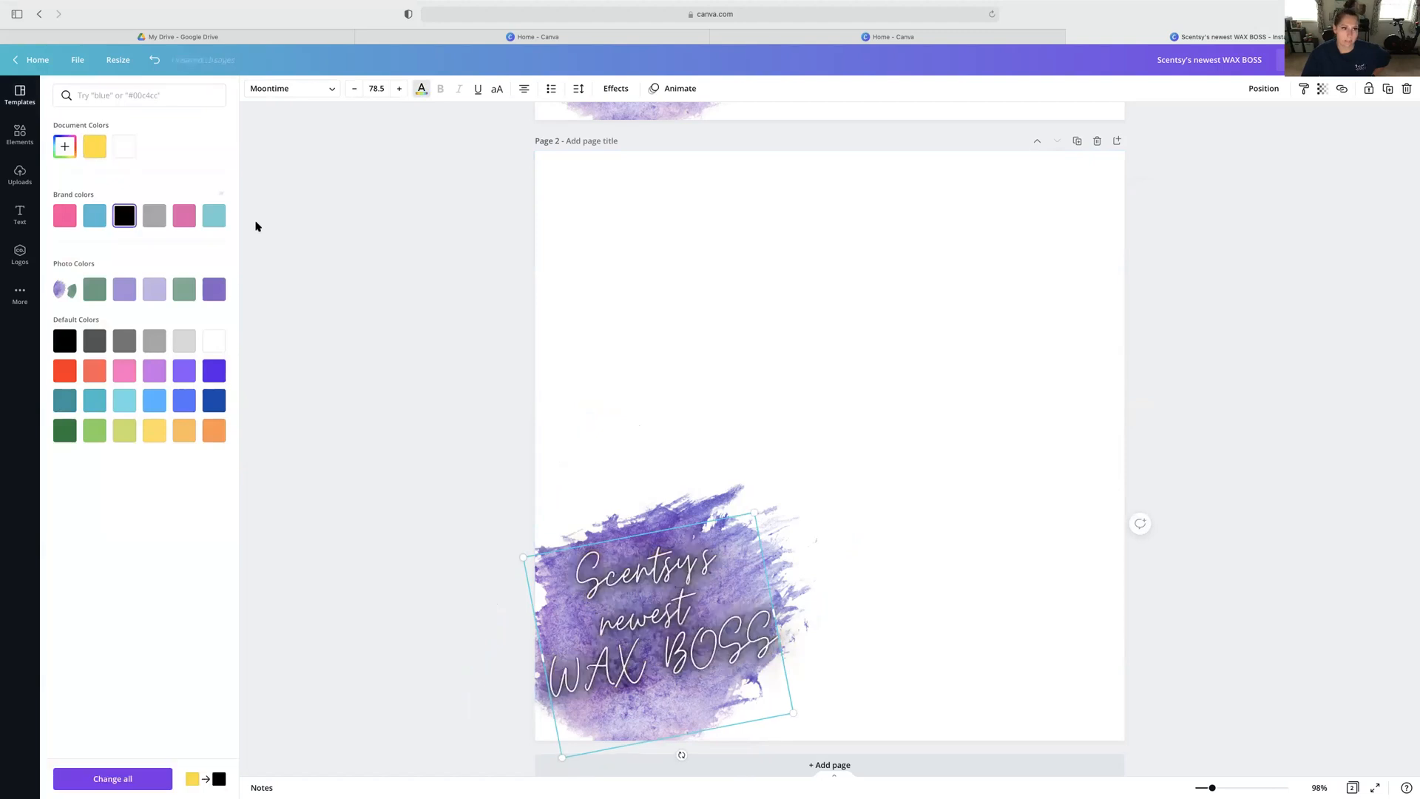
{"action": "left_click", "coordinate": [216, 217]}
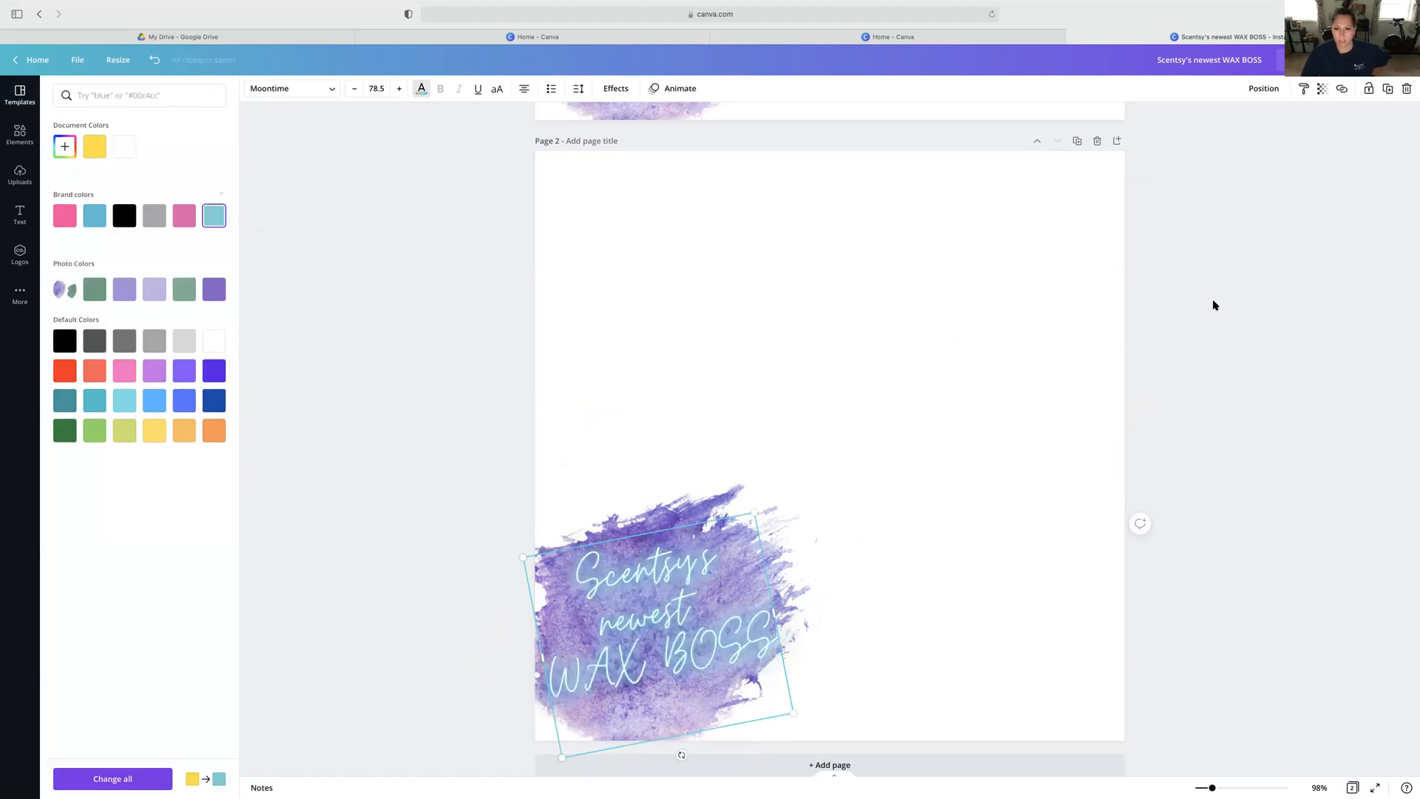
{"action": "scroll", "coordinate": [1213, 305], "scroll_direction": "up", "scroll_amount": 6}
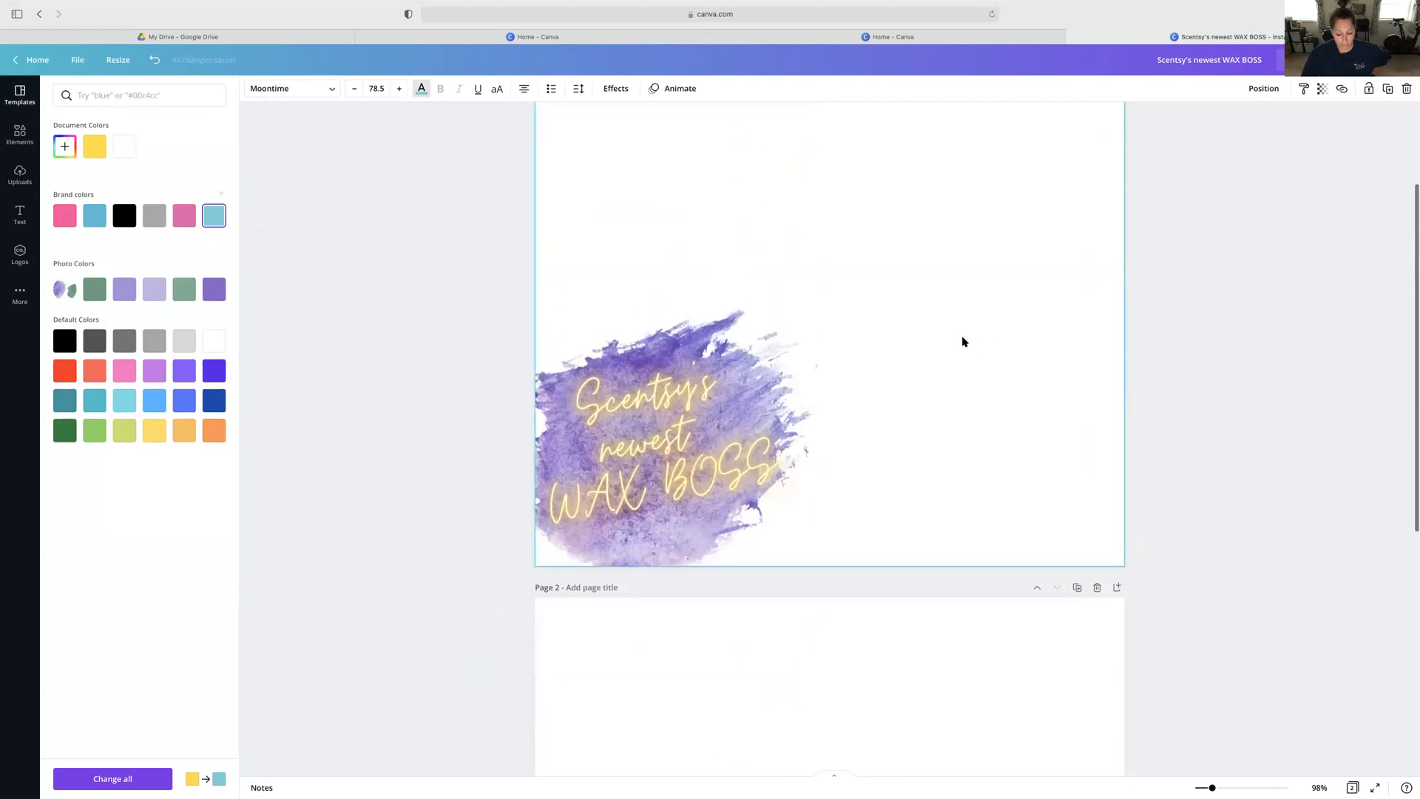
{"action": "scroll", "coordinate": [893, 380], "scroll_direction": "down", "scroll_amount": 6}
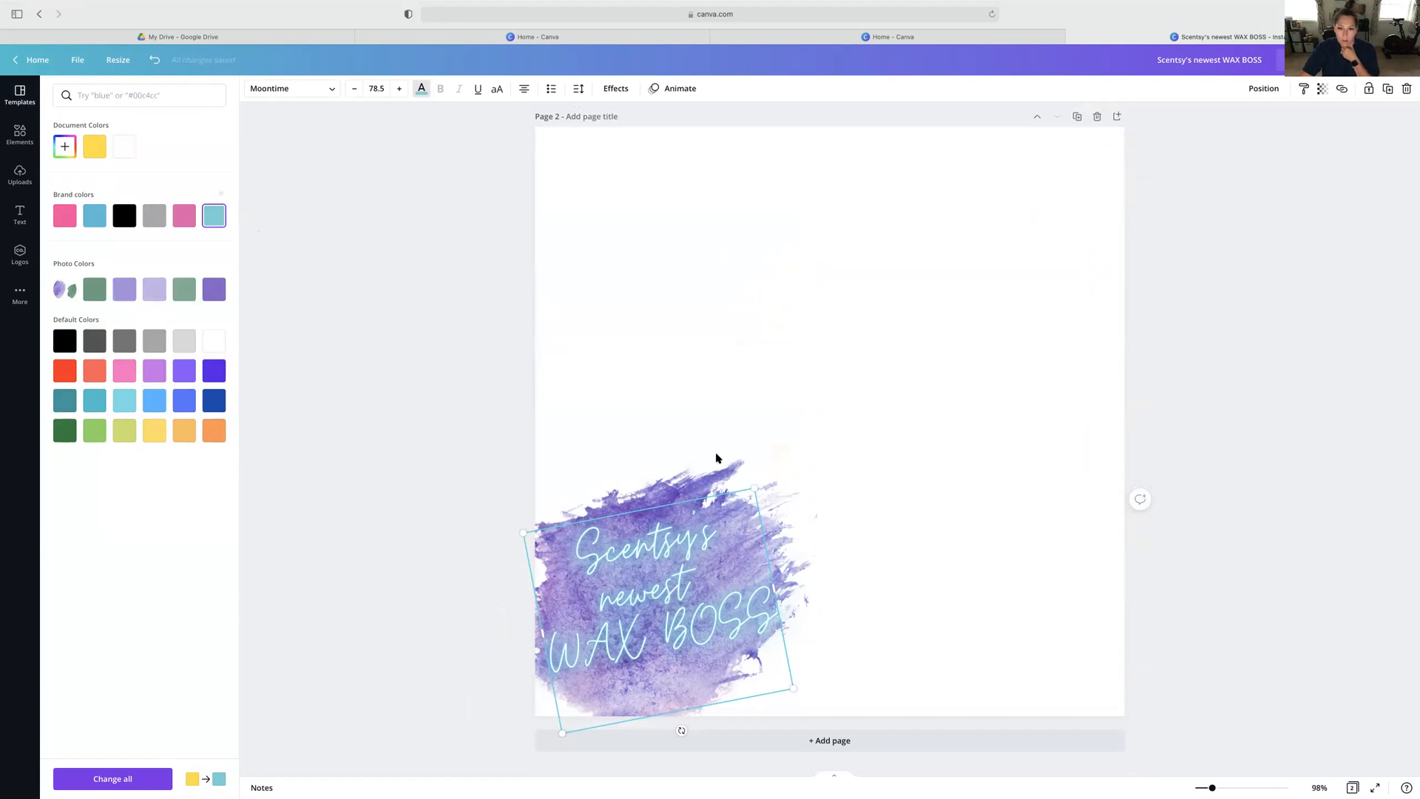
{"action": "left_click", "coordinate": [682, 483]}
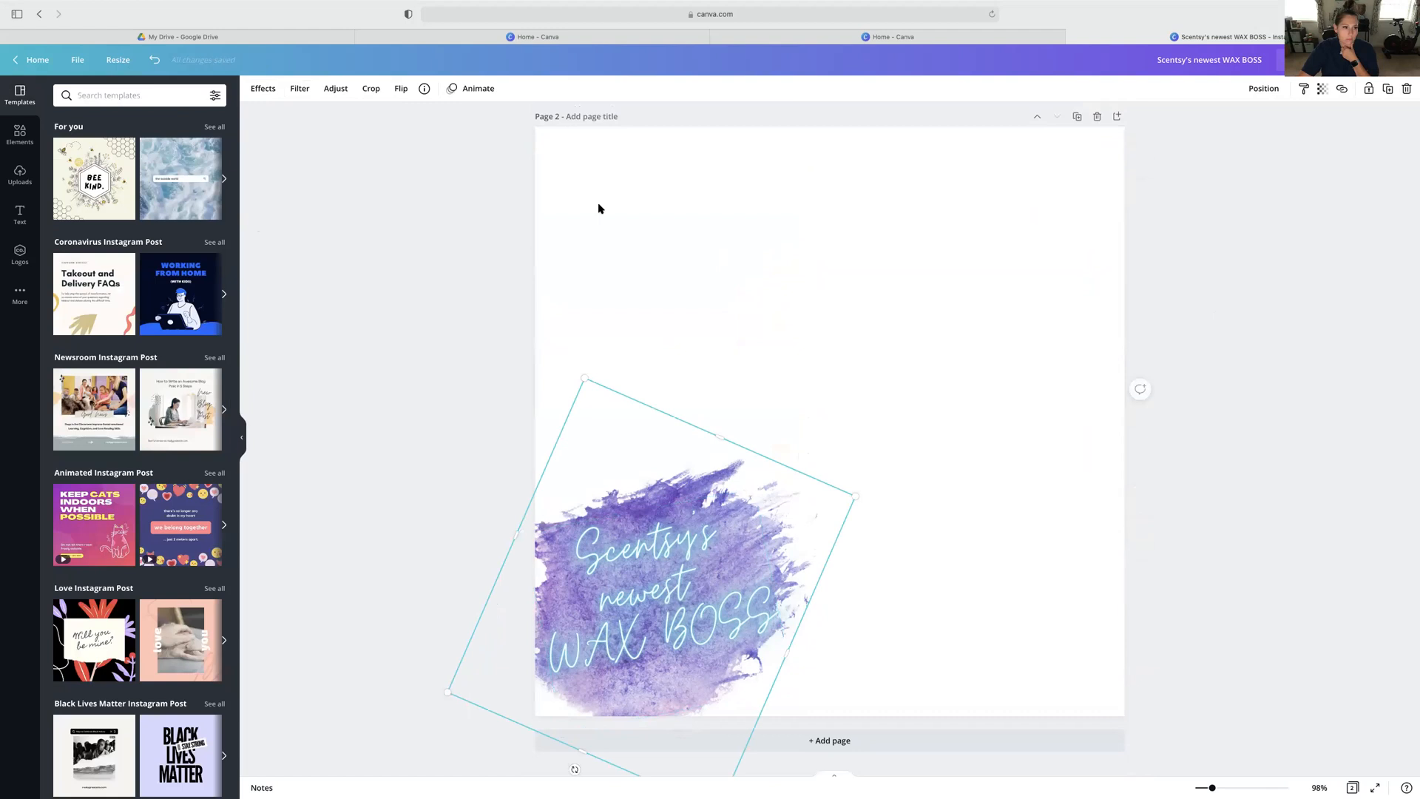
{"action": "left_click", "coordinate": [20, 174]}
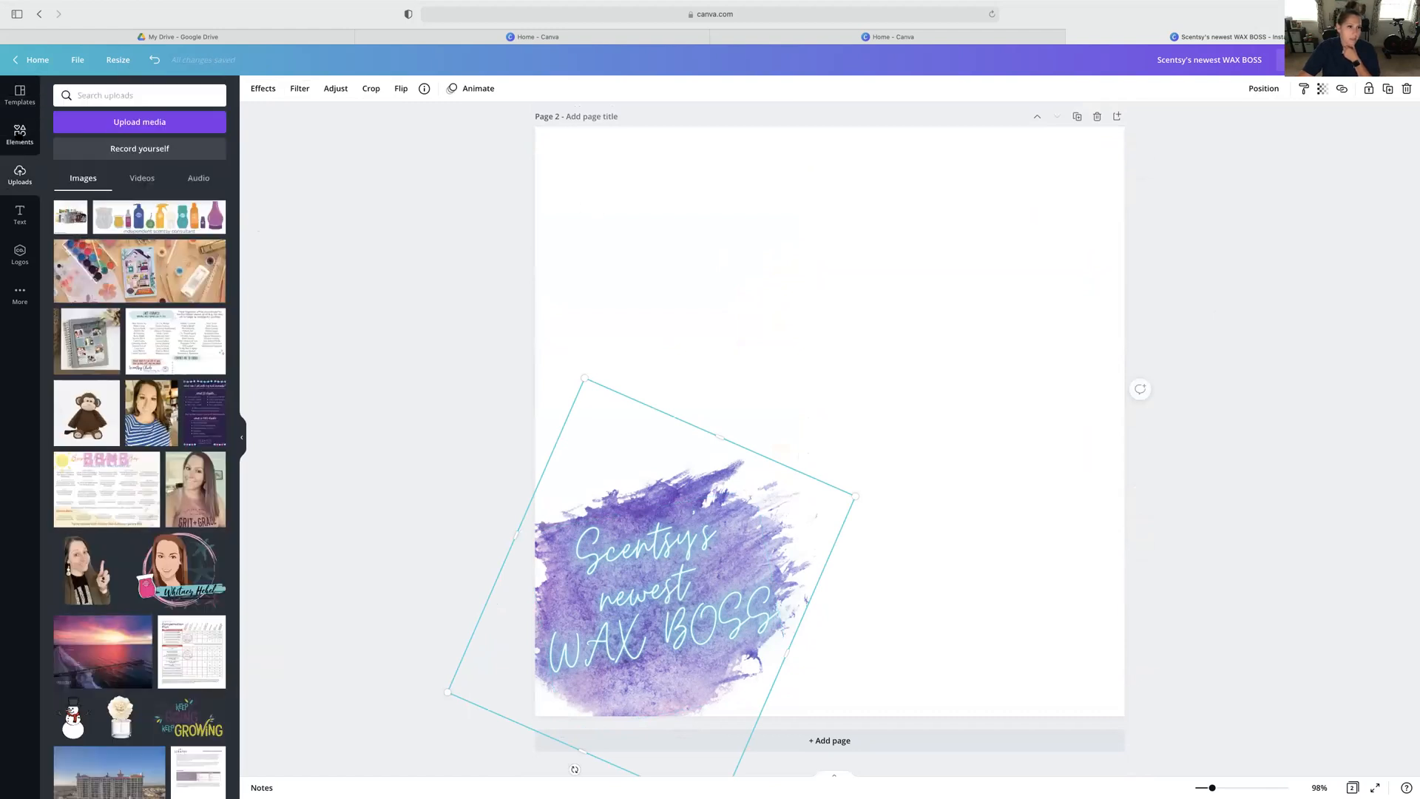
{"action": "left_click", "coordinate": [20, 135]}
Try the photo's purple and green on page 2's neon text, and settle on the medium blue brand colour.
{"action": "left_click", "coordinate": [570, 611]}
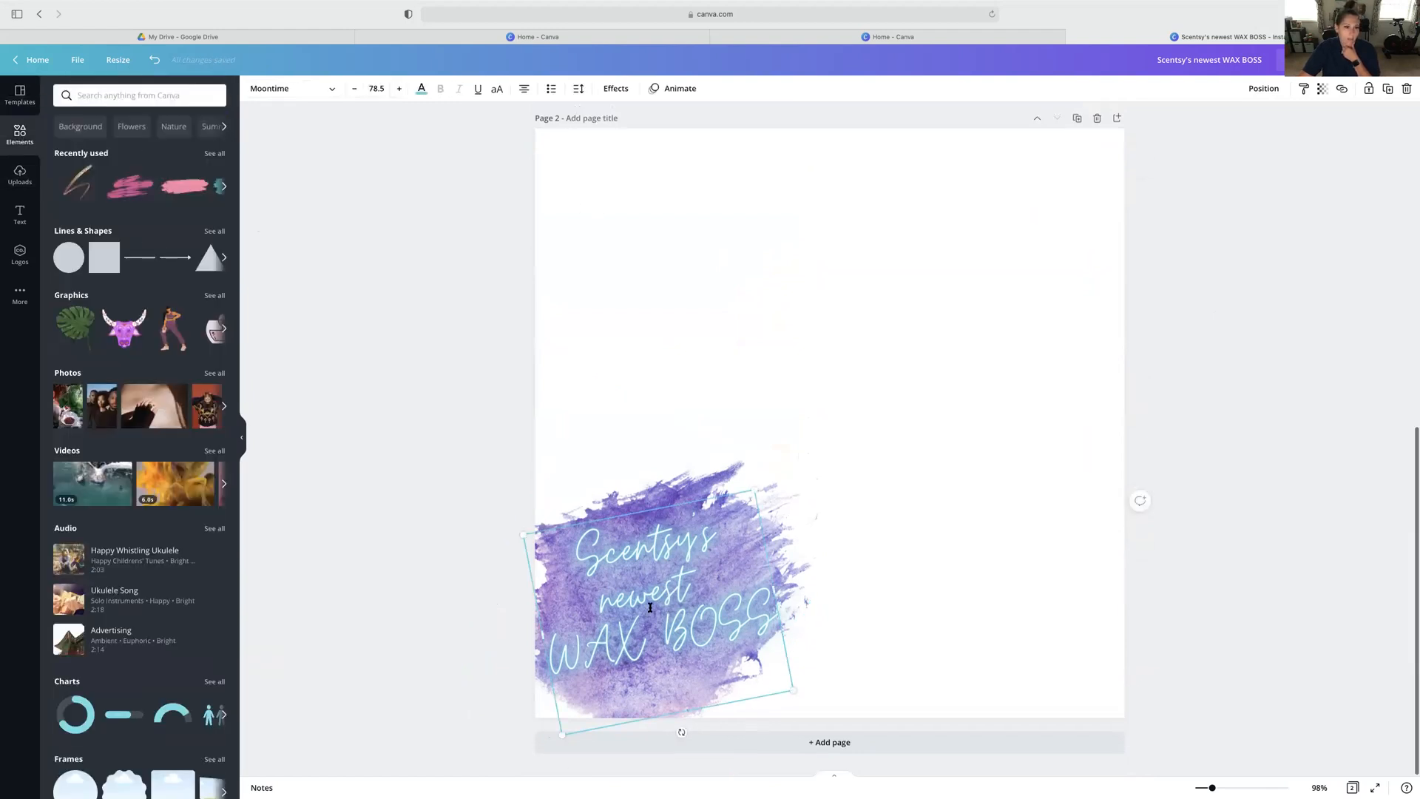
{"action": "left_click", "coordinate": [421, 89]}
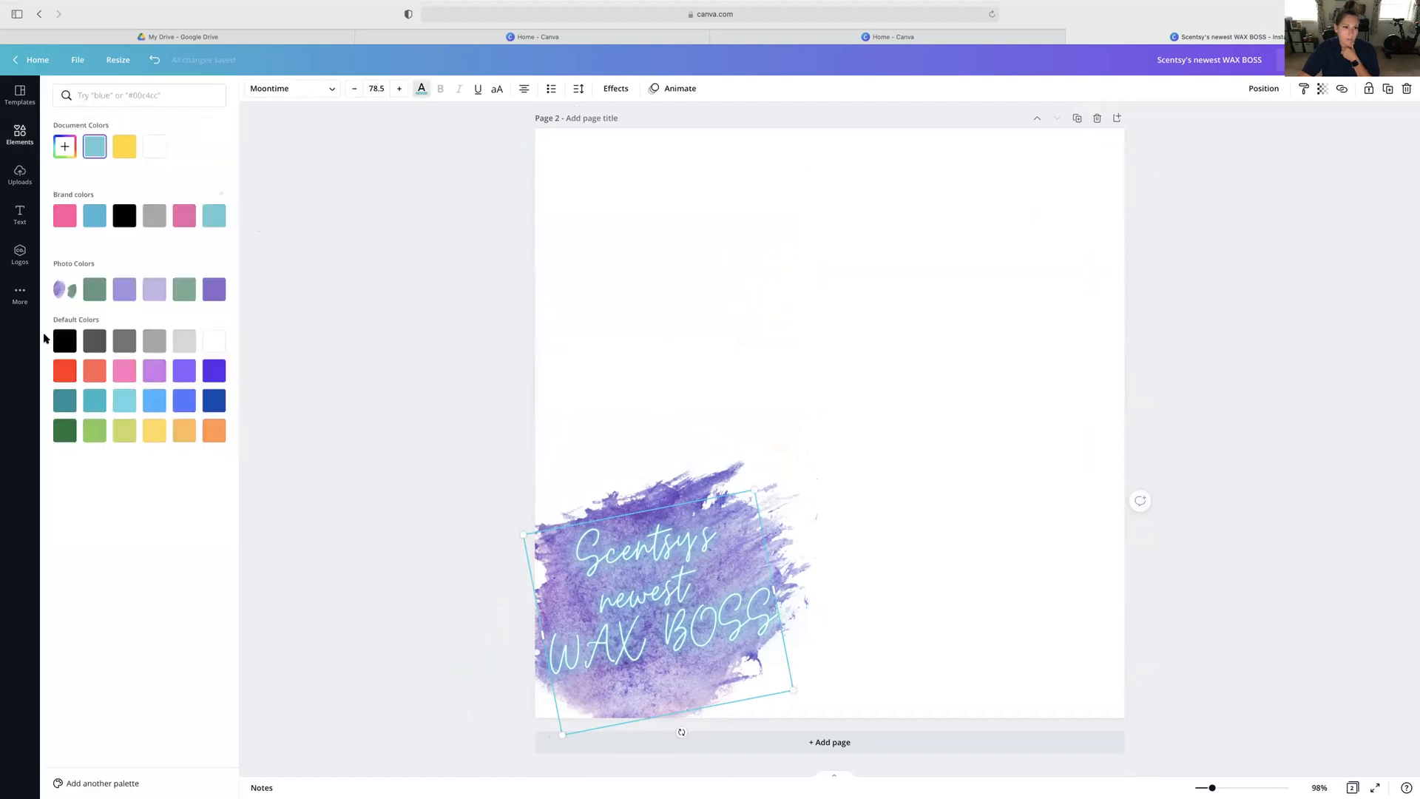
{"action": "left_click", "coordinate": [212, 294]}
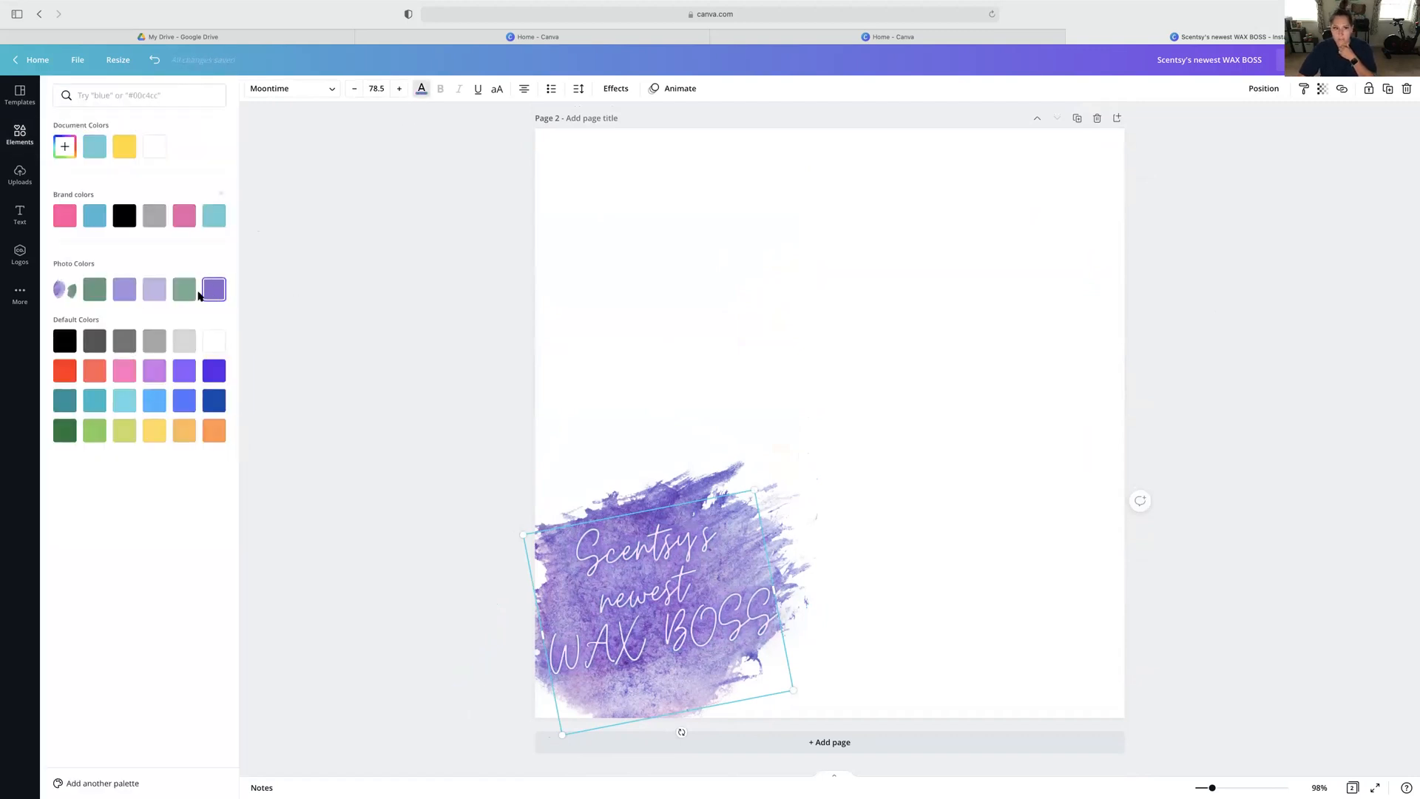
{"action": "left_click", "coordinate": [185, 295]}
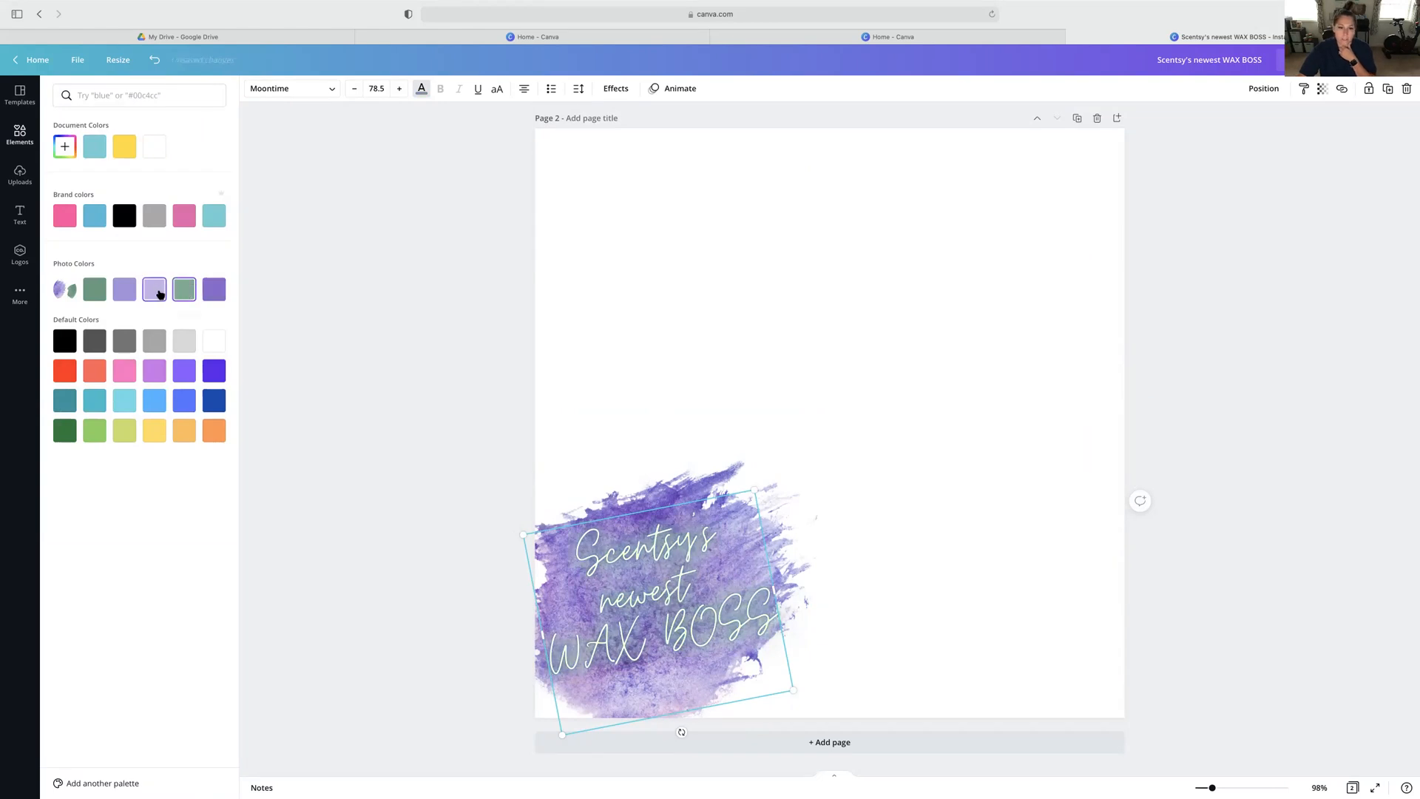
{"action": "left_click", "coordinate": [89, 219]}
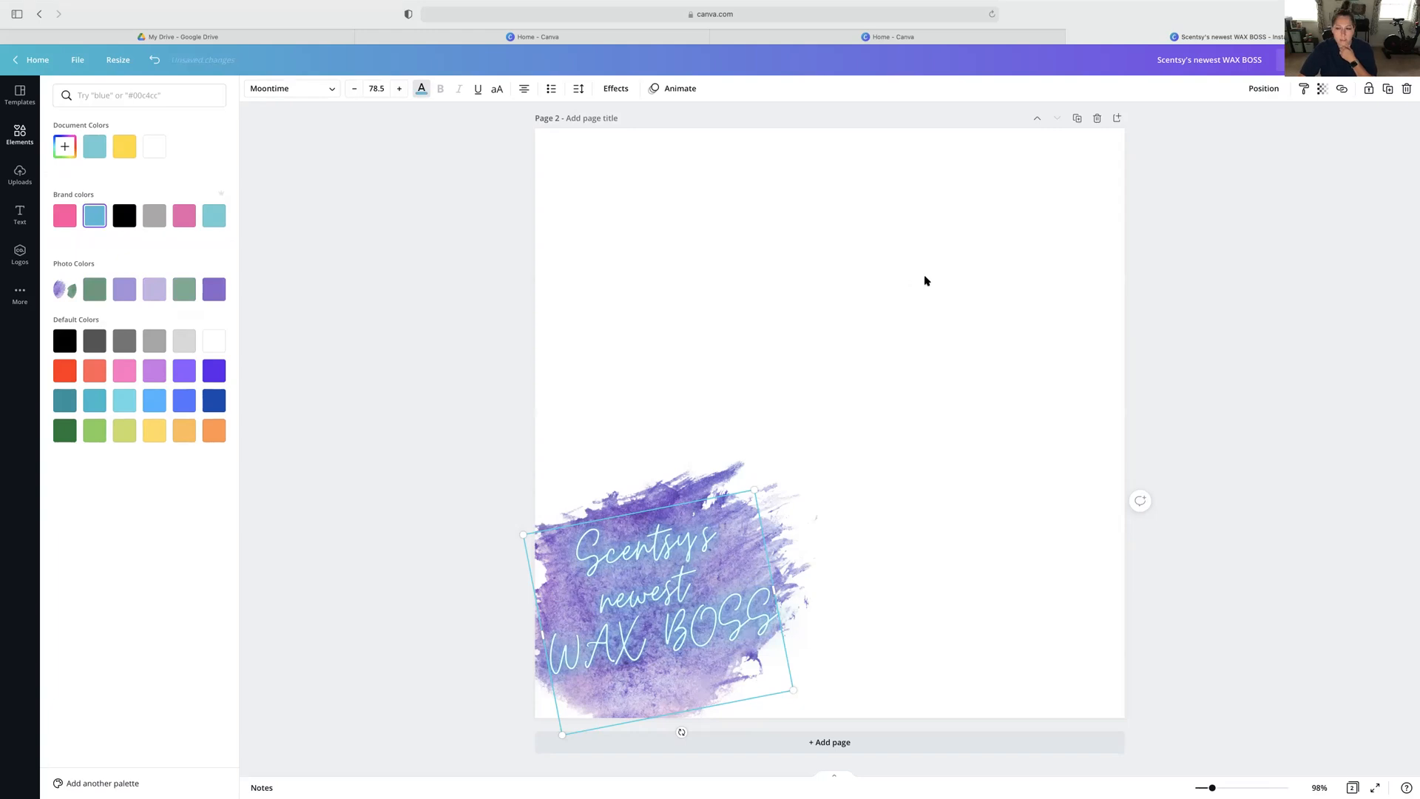
{"action": "key", "text": "Escape"}
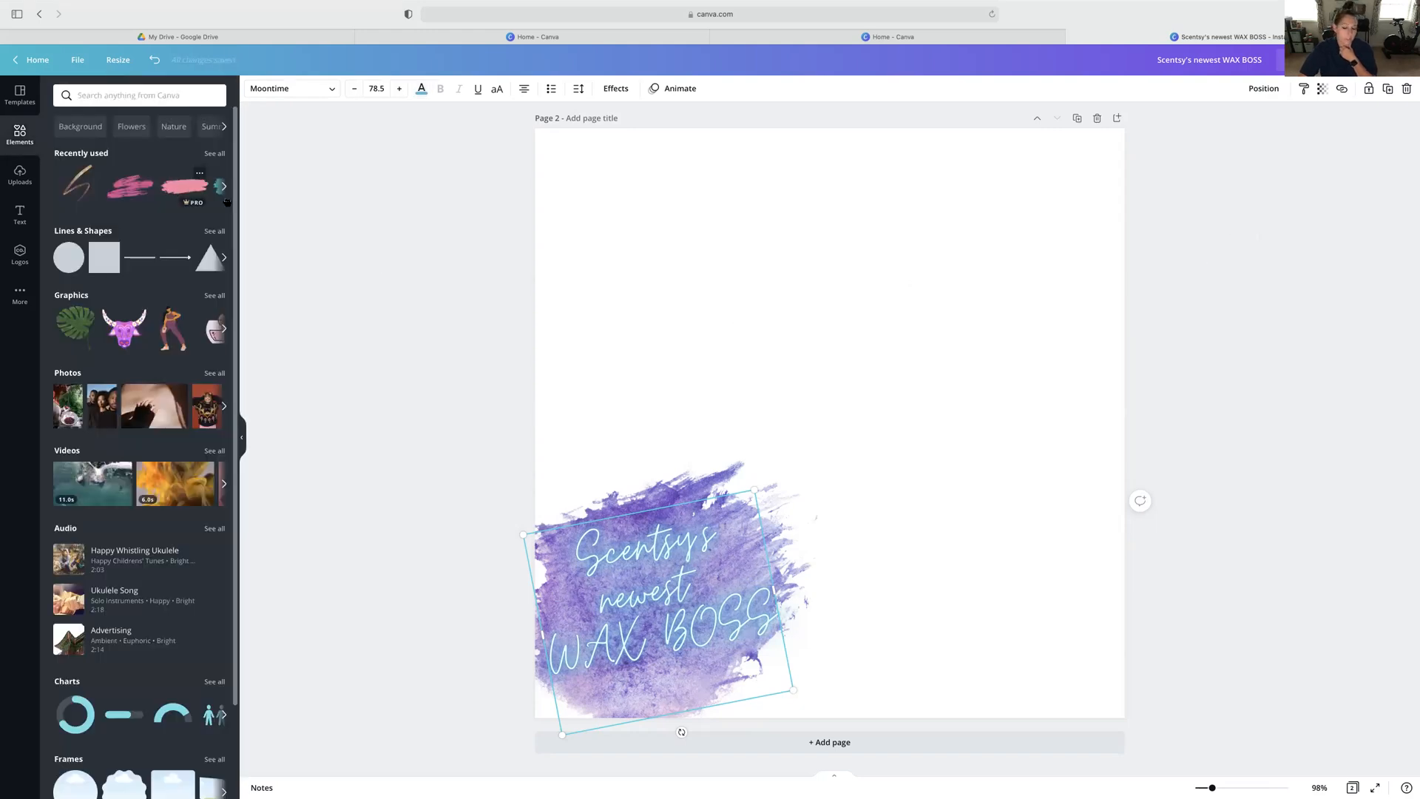
Duplicate page 2 to create a third page with the same text and purple brushstroke.
{"action": "scroll", "coordinate": [681, 320], "scroll_direction": "up", "scroll_amount": 1}
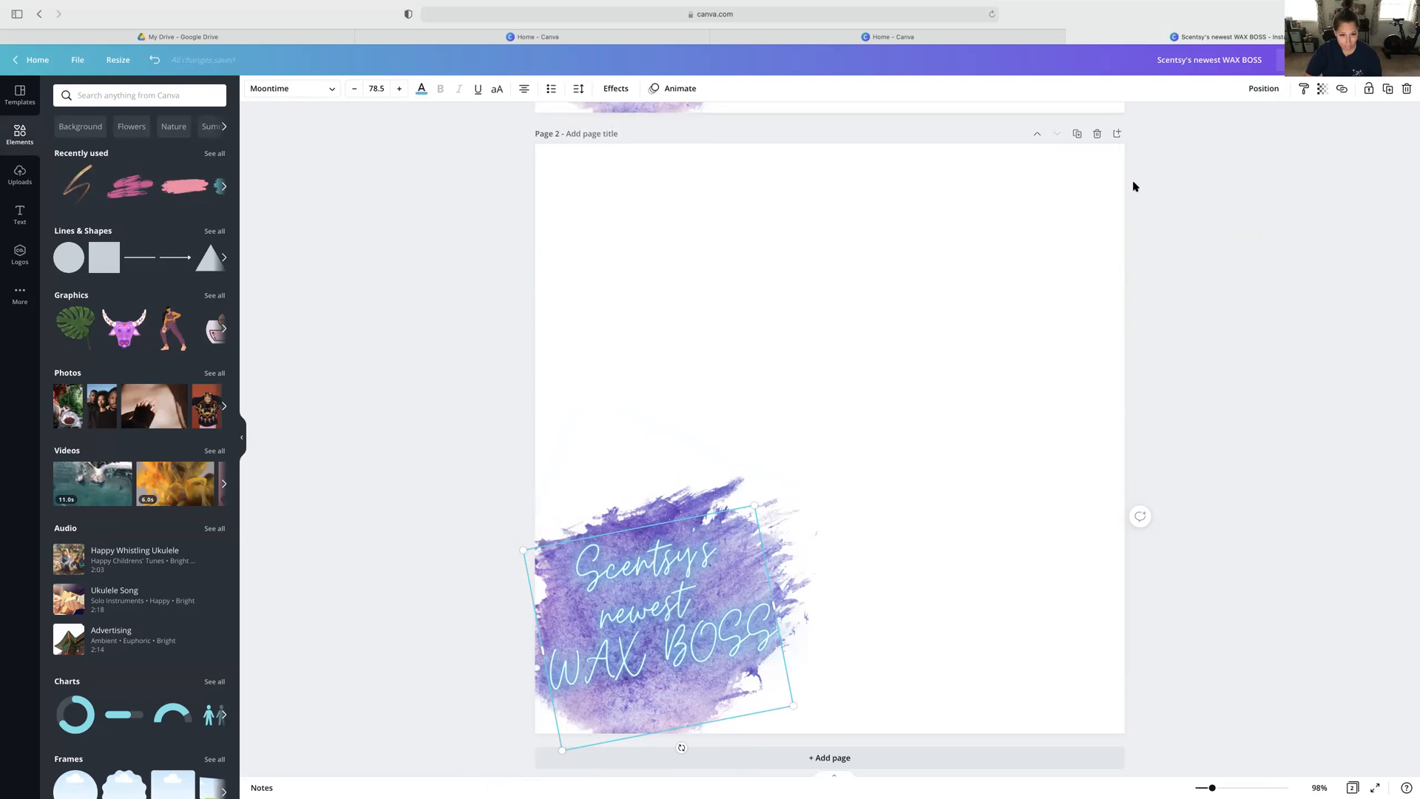
{"action": "left_click", "coordinate": [967, 316]}
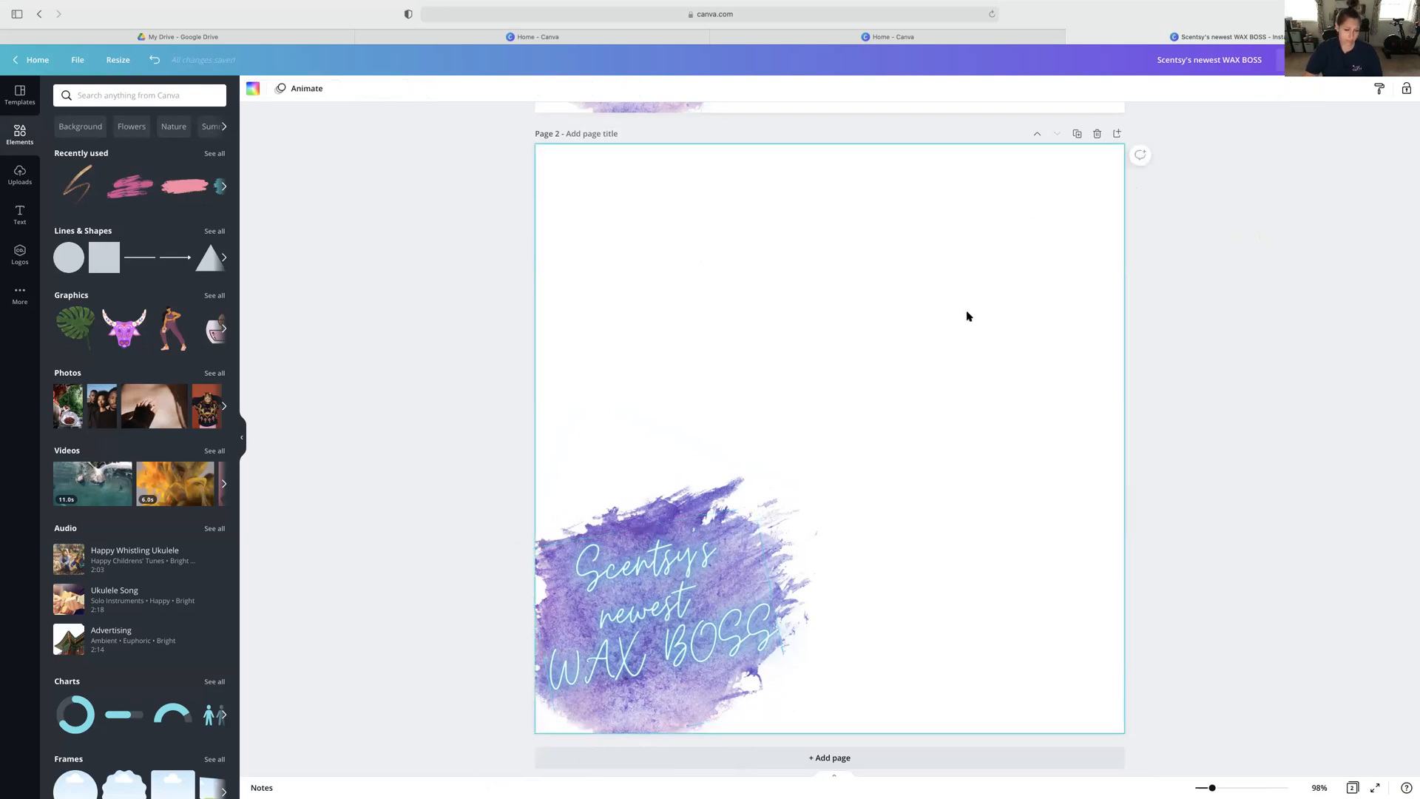
{"action": "left_click", "coordinate": [1077, 133]}
Replace the neon text on page 3 with "Level 1 Incentive Earner" and widen its box so "Incentive" fits on the first line.
{"action": "left_click", "coordinate": [656, 593]}
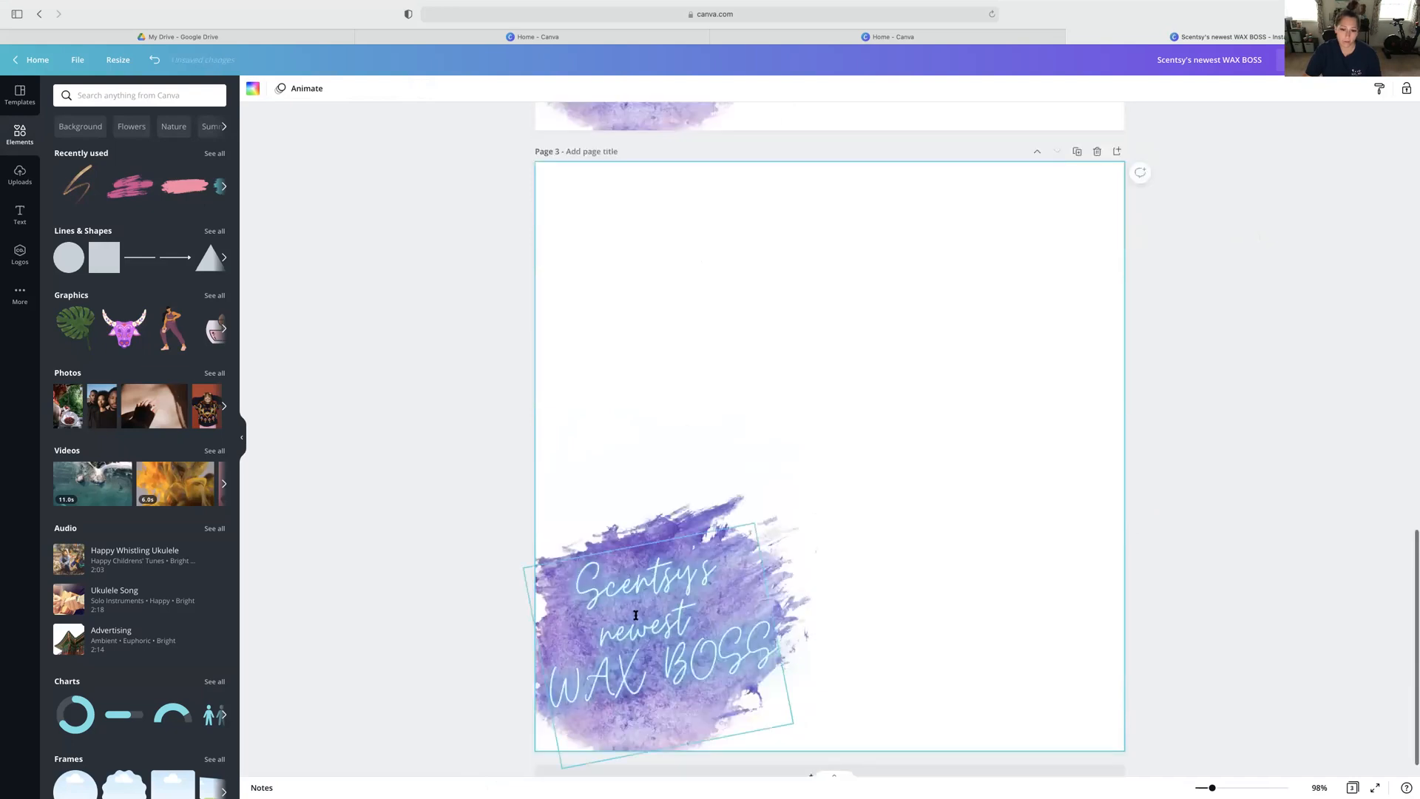
{"action": "left_click_drag", "start_coordinate": [759, 654], "coordinate": [584, 577]}
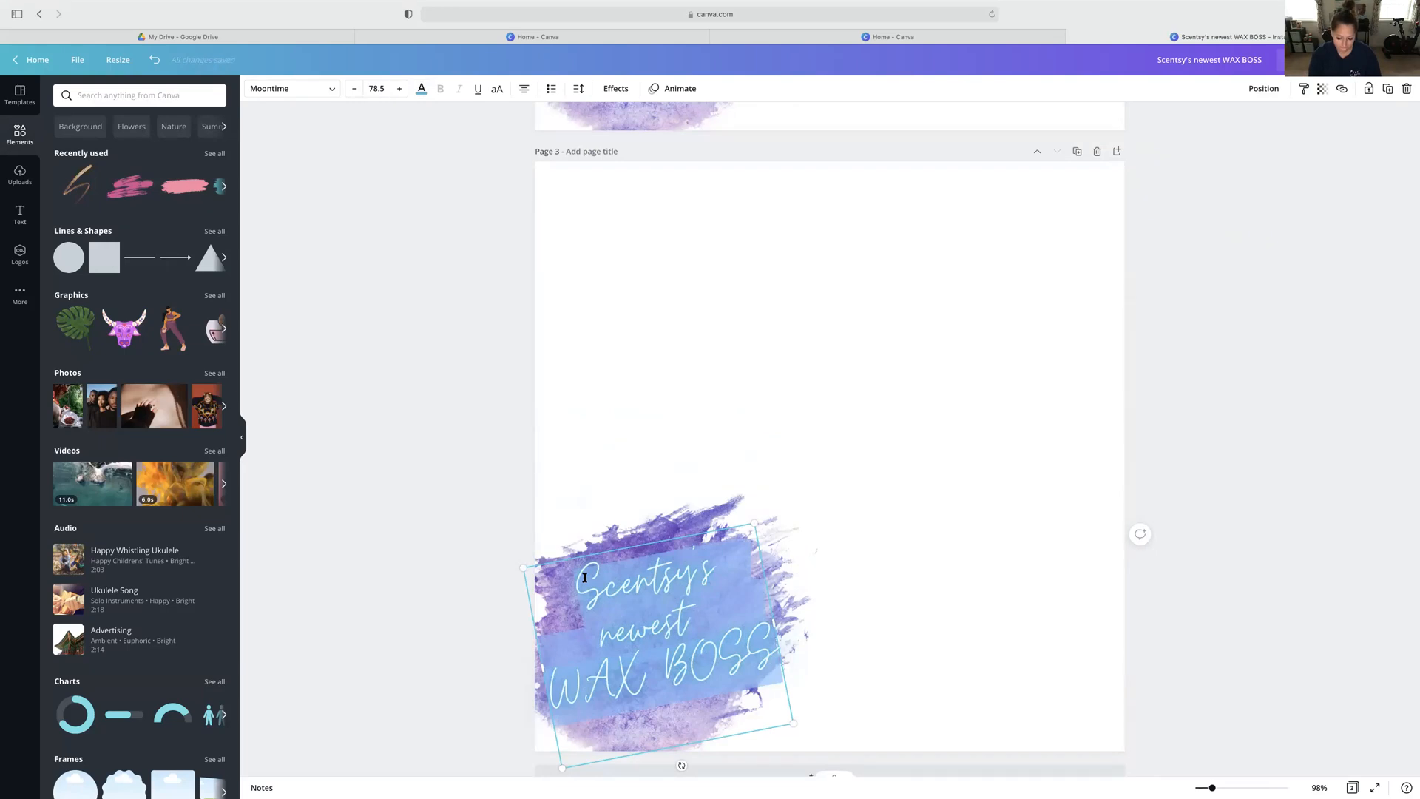
{"action": "type", "text": "Incentiv"}
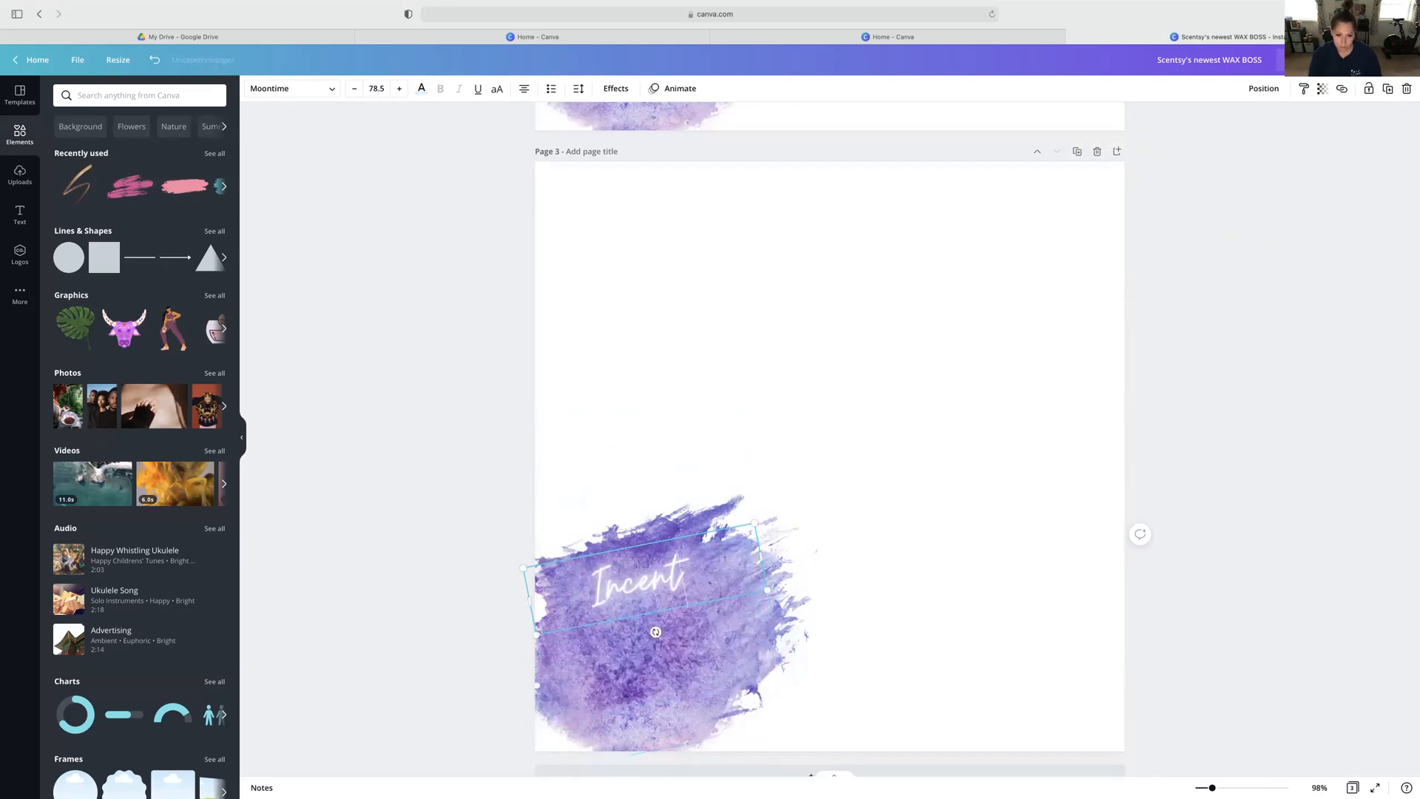
{"action": "key", "text": "BackSpace"}
{"action": "key", "text": "BackSpace"}
{"action": "key", "text": "BackSpace"}
{"action": "key", "text": "BackSpace"}
{"action": "key", "text": "BackSpace"}
{"action": "key", "text": "BackSpace"}
{"action": "key", "text": "BackSpace"}
{"action": "key", "text": "BackSpace"}
{"action": "type", "text": "Level 1 I"}
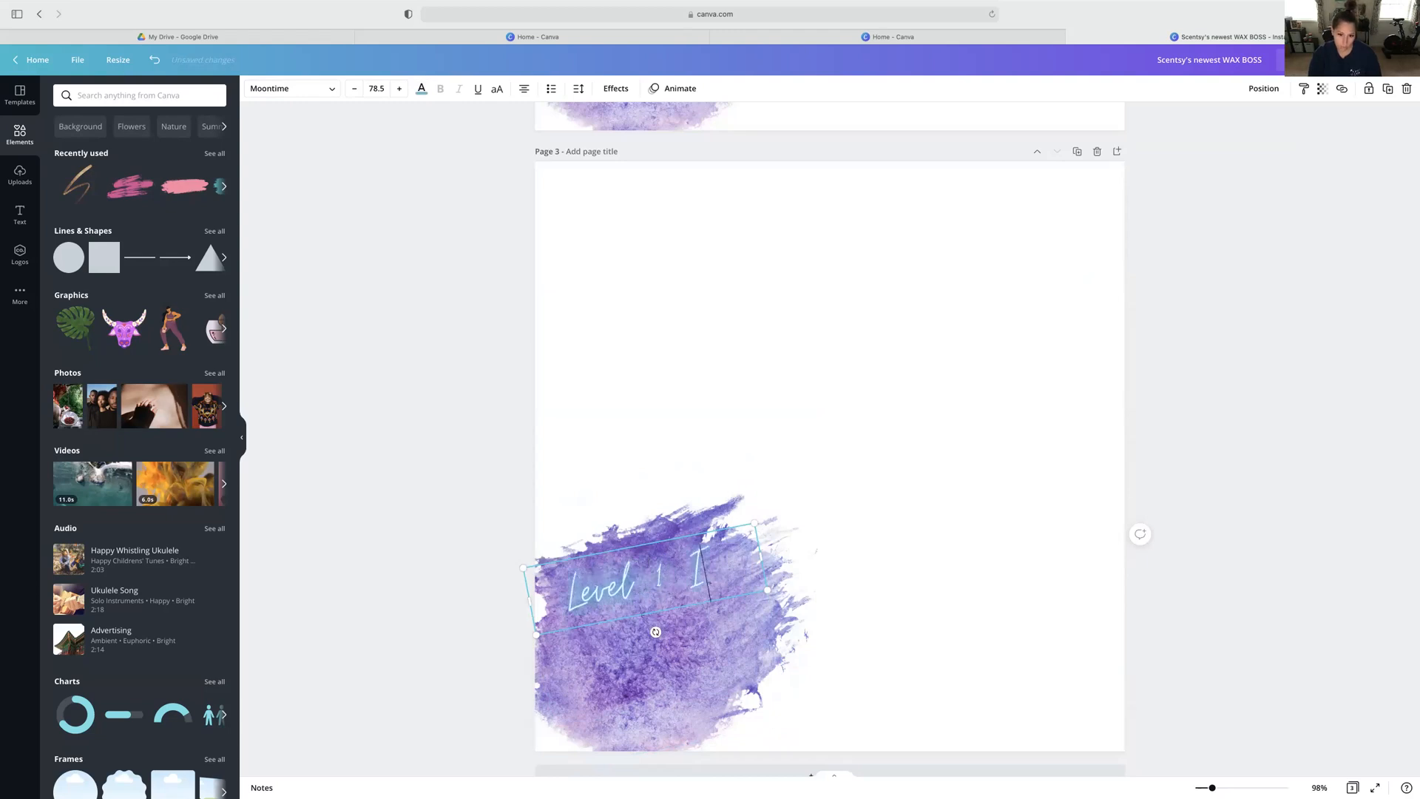
{"action": "type", "text": "ncentive EW"}
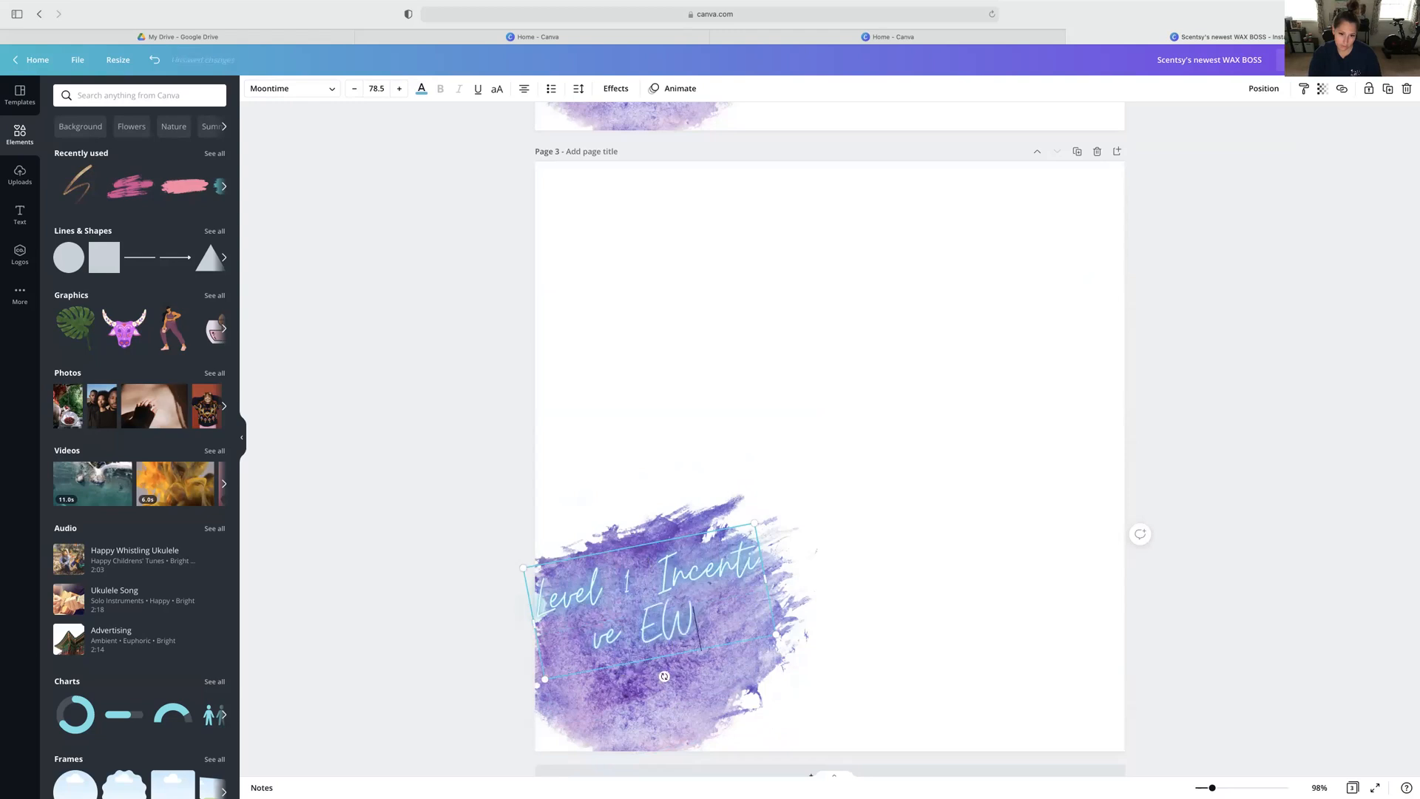
{"action": "key", "text": "BackSpace"}
{"action": "type", "text": "arner"}
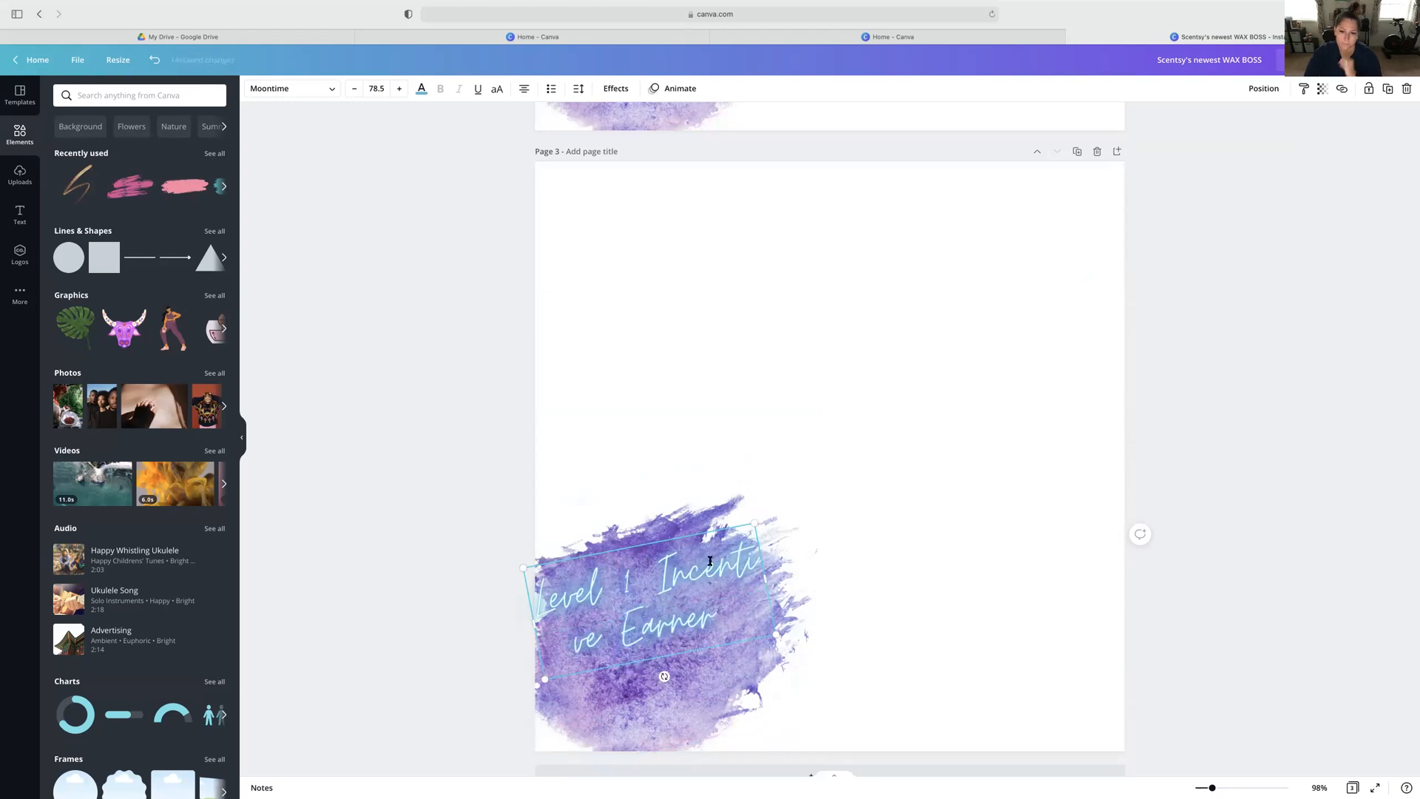
{"action": "scroll", "coordinate": [765, 592], "scroll_direction": "up", "scroll_amount": 1}
{"action": "mouse_move", "coordinate": [767, 581]}
{"action": "left_mouse_down"}
{"action": "mouse_move", "coordinate": [841, 574]}
{"action": "mouse_move", "coordinate": [865, 545]}
{"action": "mouse_move", "coordinate": [784, 565]}
{"action": "left_mouse_up"}
Move the neon text up to the middle of page 3 and delete the purple brushstroke.
{"action": "key", "text": "super+a"}
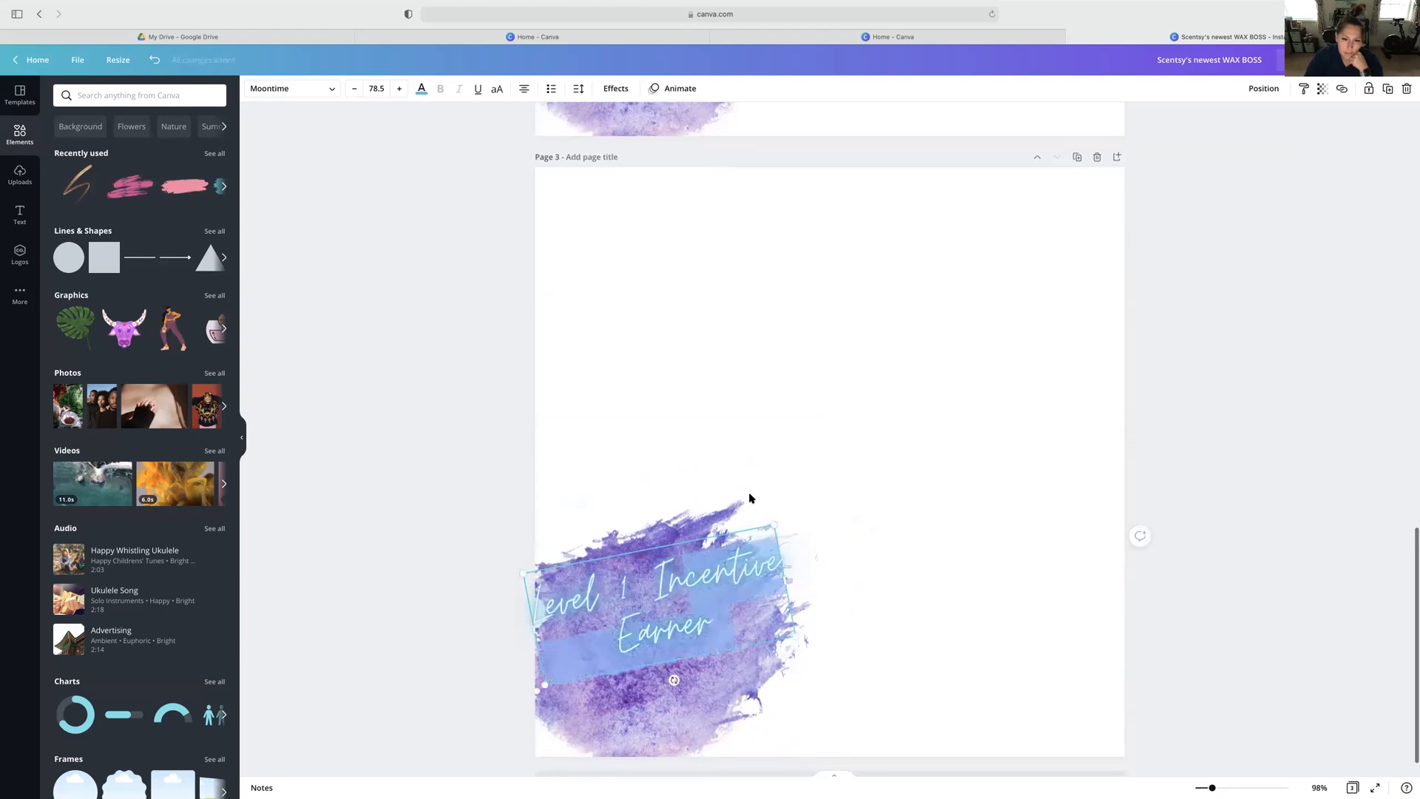
{"action": "left_click", "coordinate": [780, 427]}
{"action": "mouse_move", "coordinate": [643, 563]}
{"action": "left_mouse_down"}
{"action": "mouse_move", "coordinate": [751, 453]}
{"action": "mouse_move", "coordinate": [812, 320]}
{"action": "left_mouse_up"}
{"action": "left_click", "coordinate": [672, 602]}
{"action": "key", "text": "Delete"}
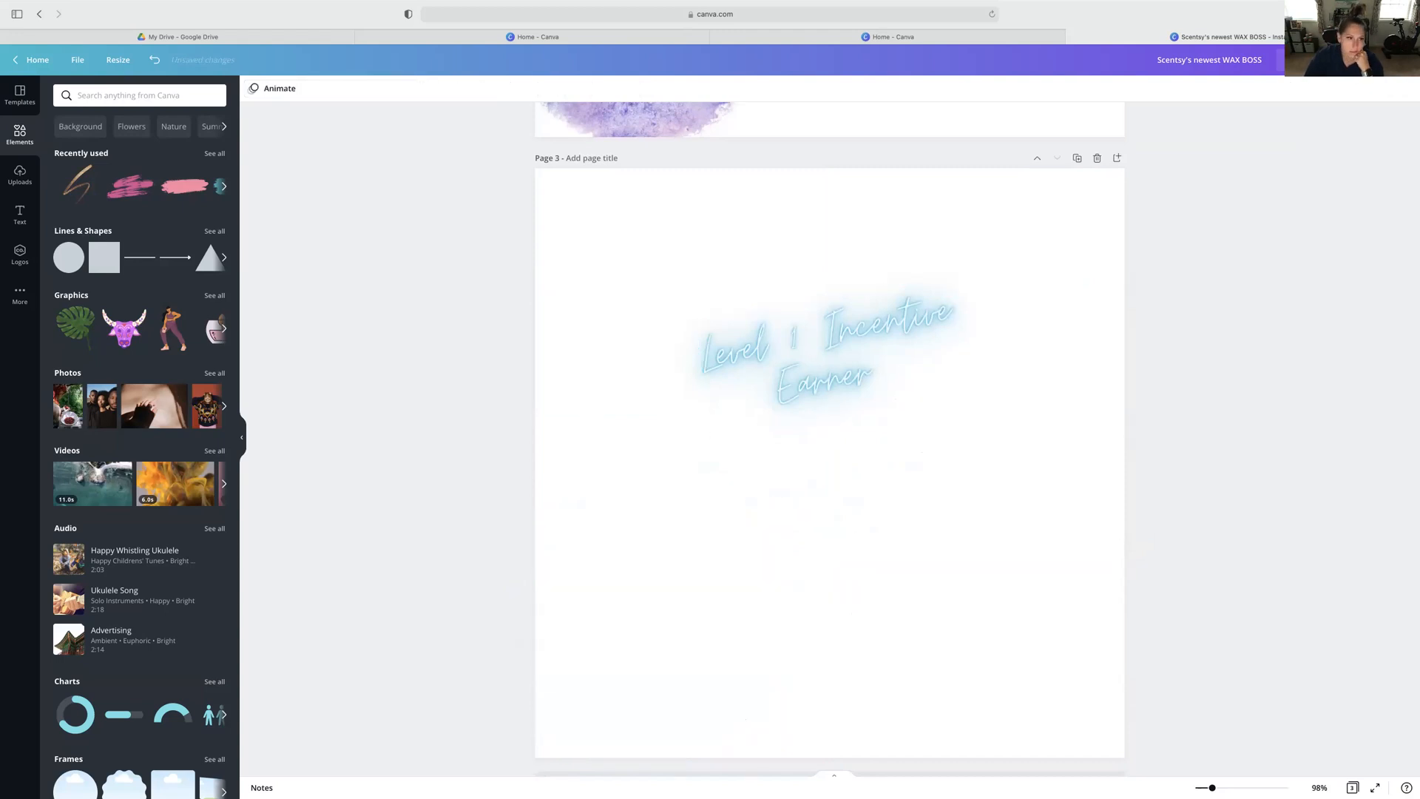
Add the copper glitter brushstroke from the recently used elements, enlarge it and place it along the lower edge of page 3.
{"action": "left_click", "coordinate": [23, 176]}
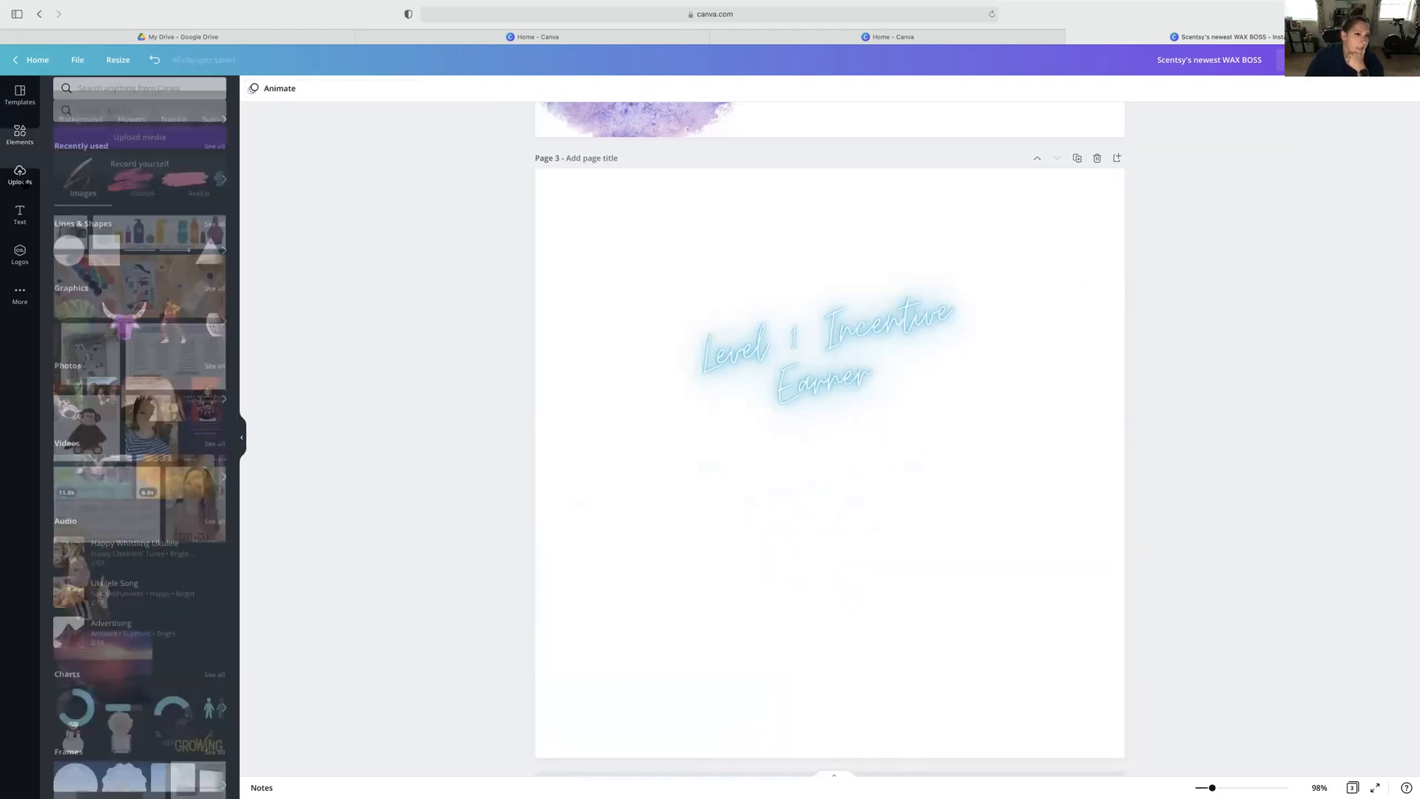
{"action": "left_click", "coordinate": [21, 133]}
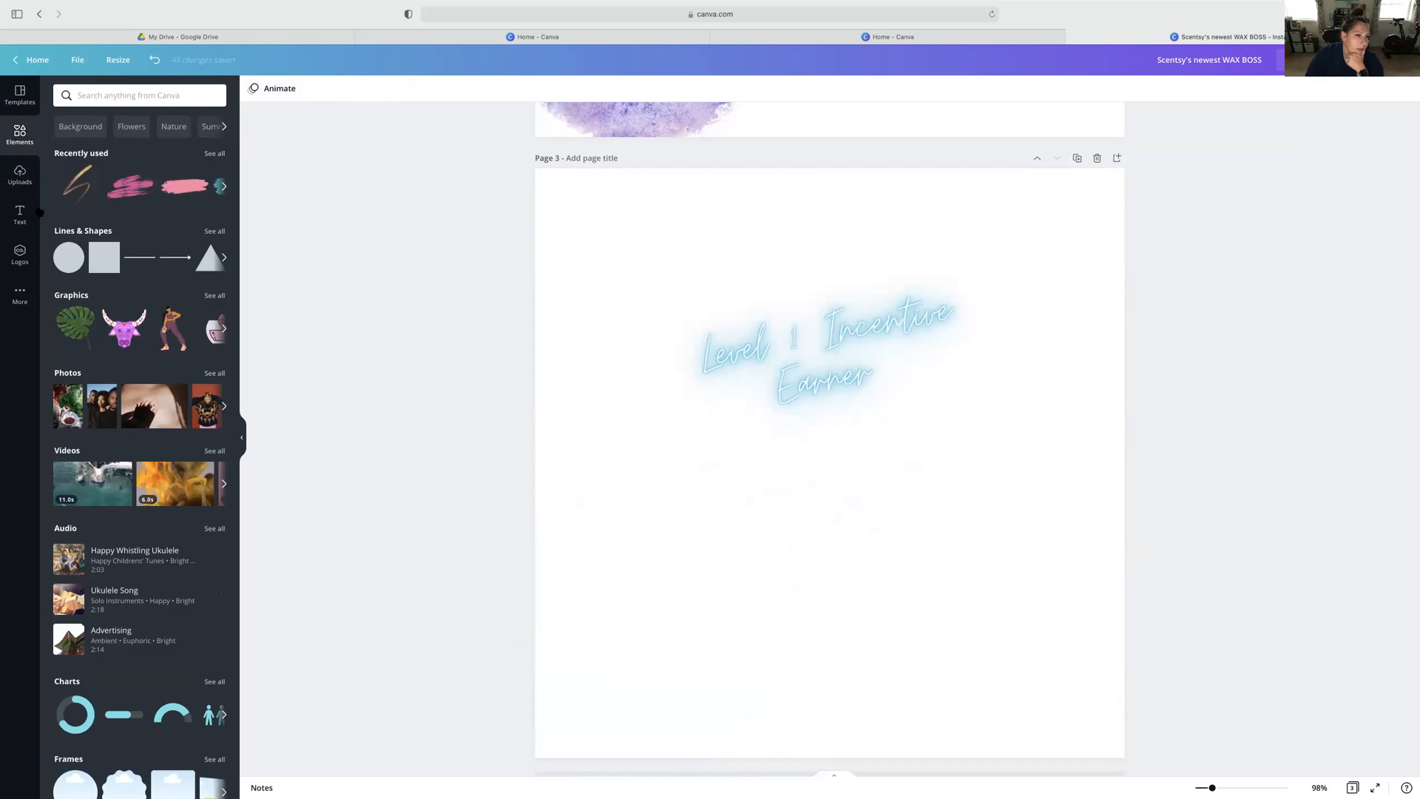
{"action": "scroll", "coordinate": [169, 186], "scroll_direction": "right", "scroll_amount": 5}
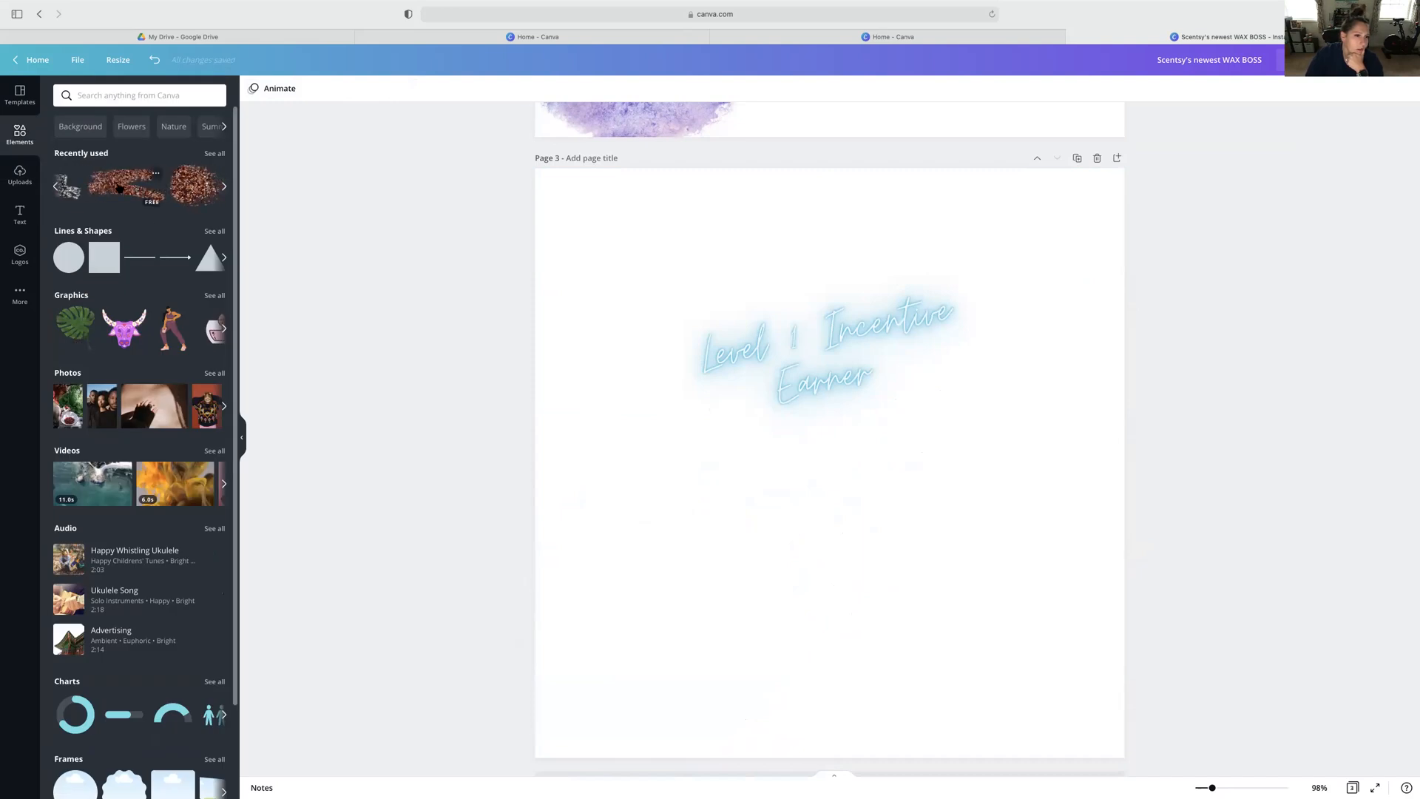
{"action": "left_click", "coordinate": [120, 189]}
{"action": "mouse_move", "coordinate": [813, 567]}
{"action": "left_mouse_down"}
{"action": "mouse_move", "coordinate": [833, 684]}
{"action": "mouse_move", "coordinate": [797, 712]}
{"action": "left_mouse_up"}
{"action": "left_click_drag", "start_coordinate": [1076, 605], "coordinate": [973, 615]}
{"action": "left_click_drag", "start_coordinate": [969, 714], "coordinate": [1080, 740]}
{"action": "left_click_drag", "start_coordinate": [910, 628], "coordinate": [909, 682]}
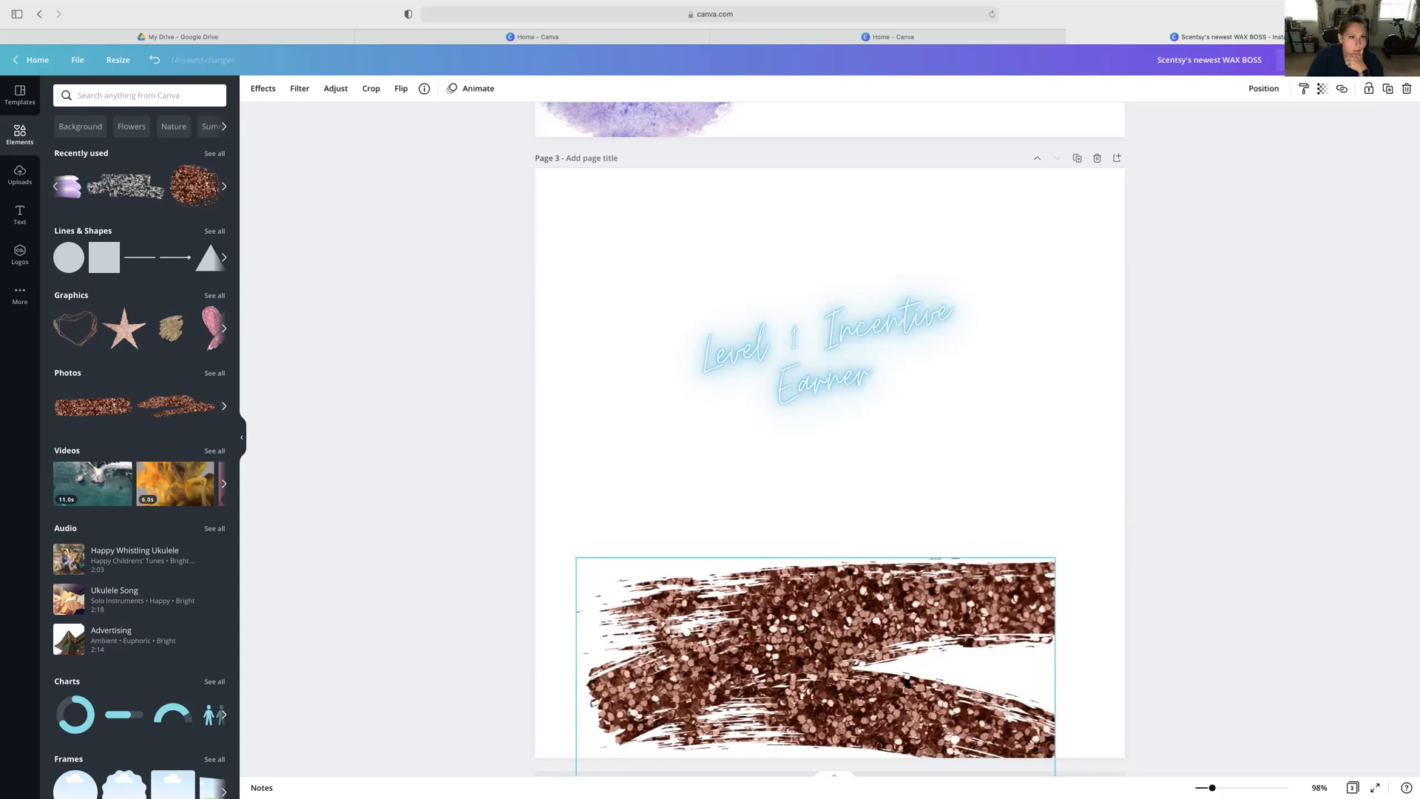
Replace the copper brushstroke with the black-and-silver glitter brushstroke, enlarged to the page's full width along its lower edge.
{"action": "left_click", "coordinate": [126, 186]}
{"action": "left_click", "coordinate": [880, 599]}
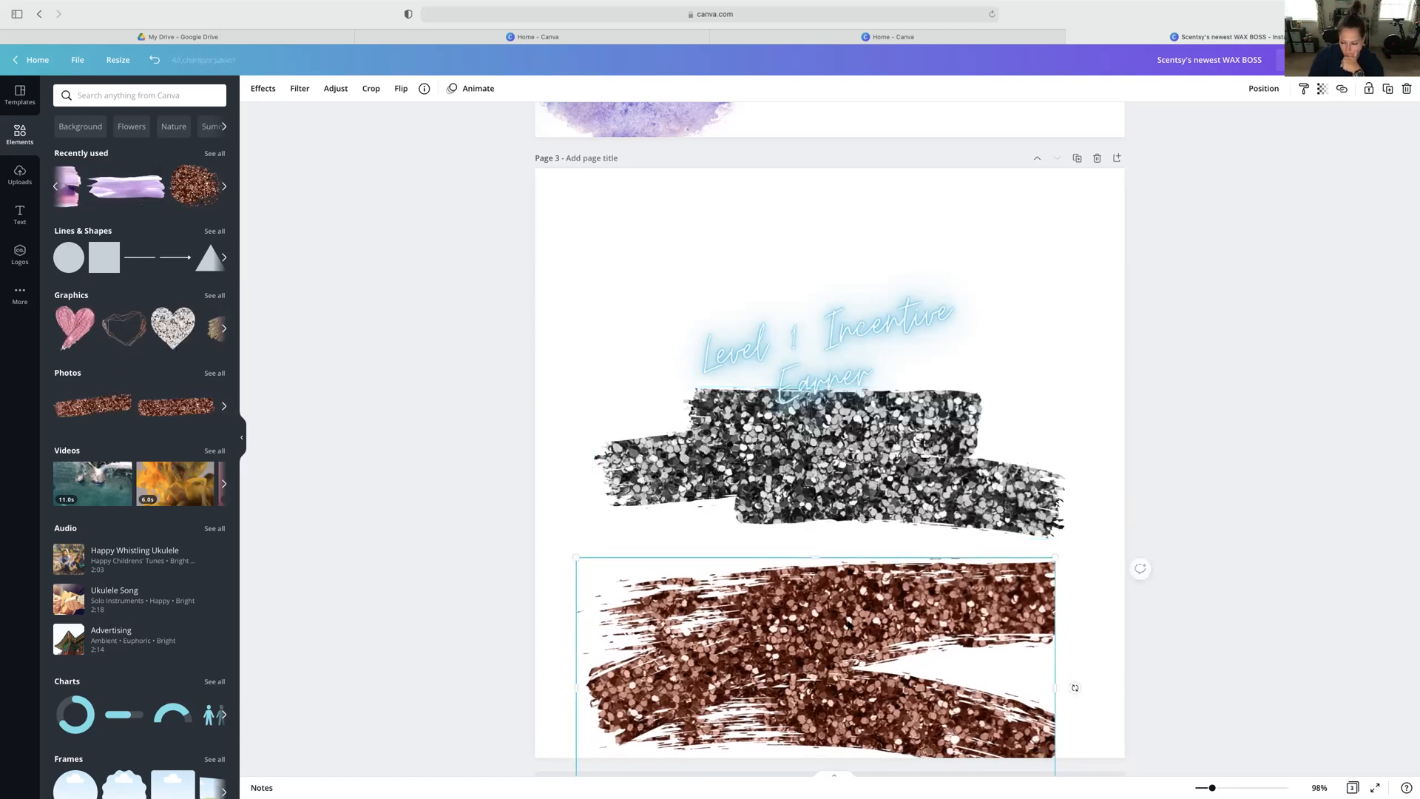
{"action": "key", "text": "Delete"}
{"action": "left_click", "coordinate": [841, 449]}
{"action": "left_click_drag", "start_coordinate": [842, 449], "coordinate": [787, 610]}
{"action": "left_click_drag", "start_coordinate": [1011, 699], "coordinate": [1124, 735]}
{"action": "mouse_move", "coordinate": [933, 657]}
{"action": "left_mouse_down"}
{"action": "mouse_move", "coordinate": [931, 682]}
{"action": "mouse_move", "coordinate": [930, 668]}
{"action": "left_mouse_up"}
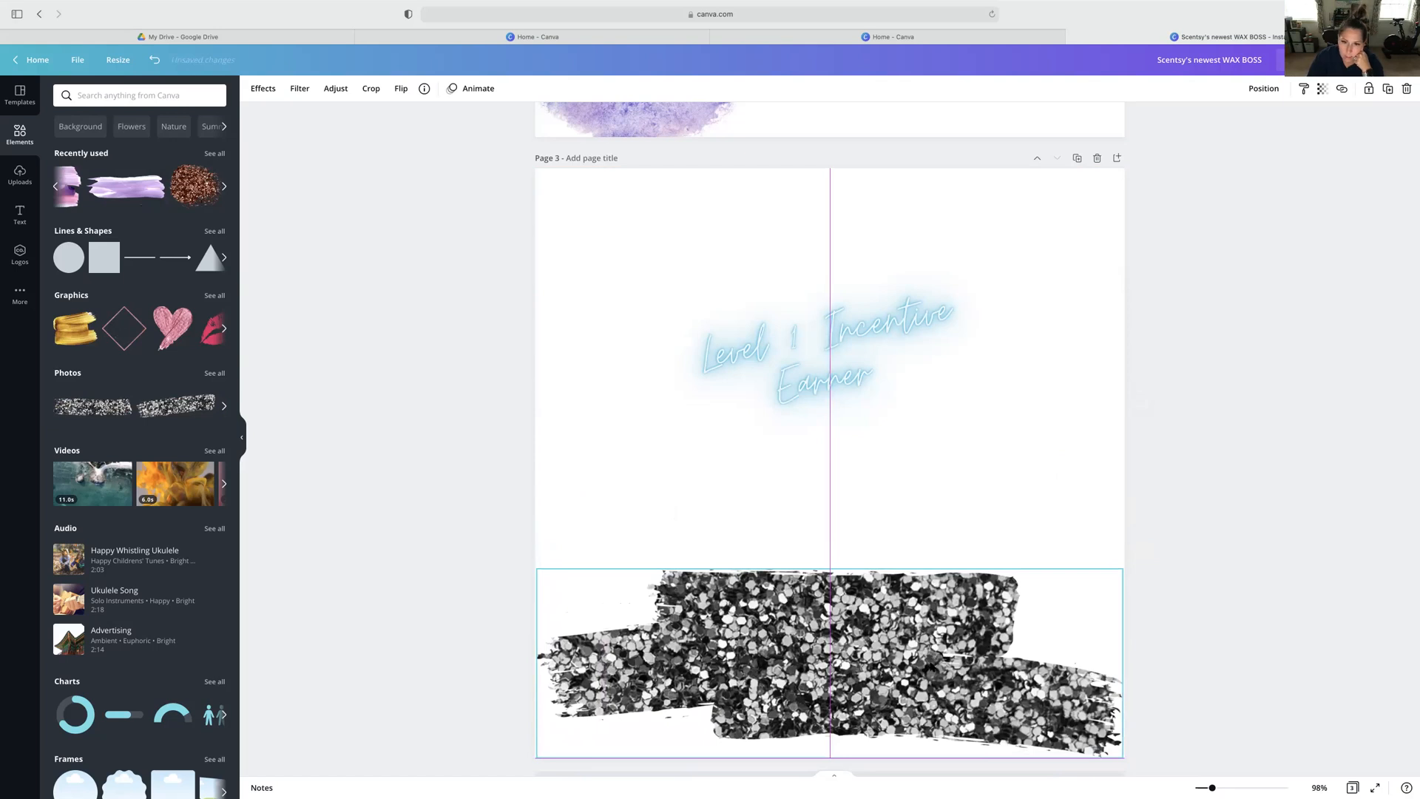
Change the font of the "Level 1 Incentive Earner" text to Playlist Script.
{"action": "left_click_drag", "start_coordinate": [837, 331], "coordinate": [802, 339]}
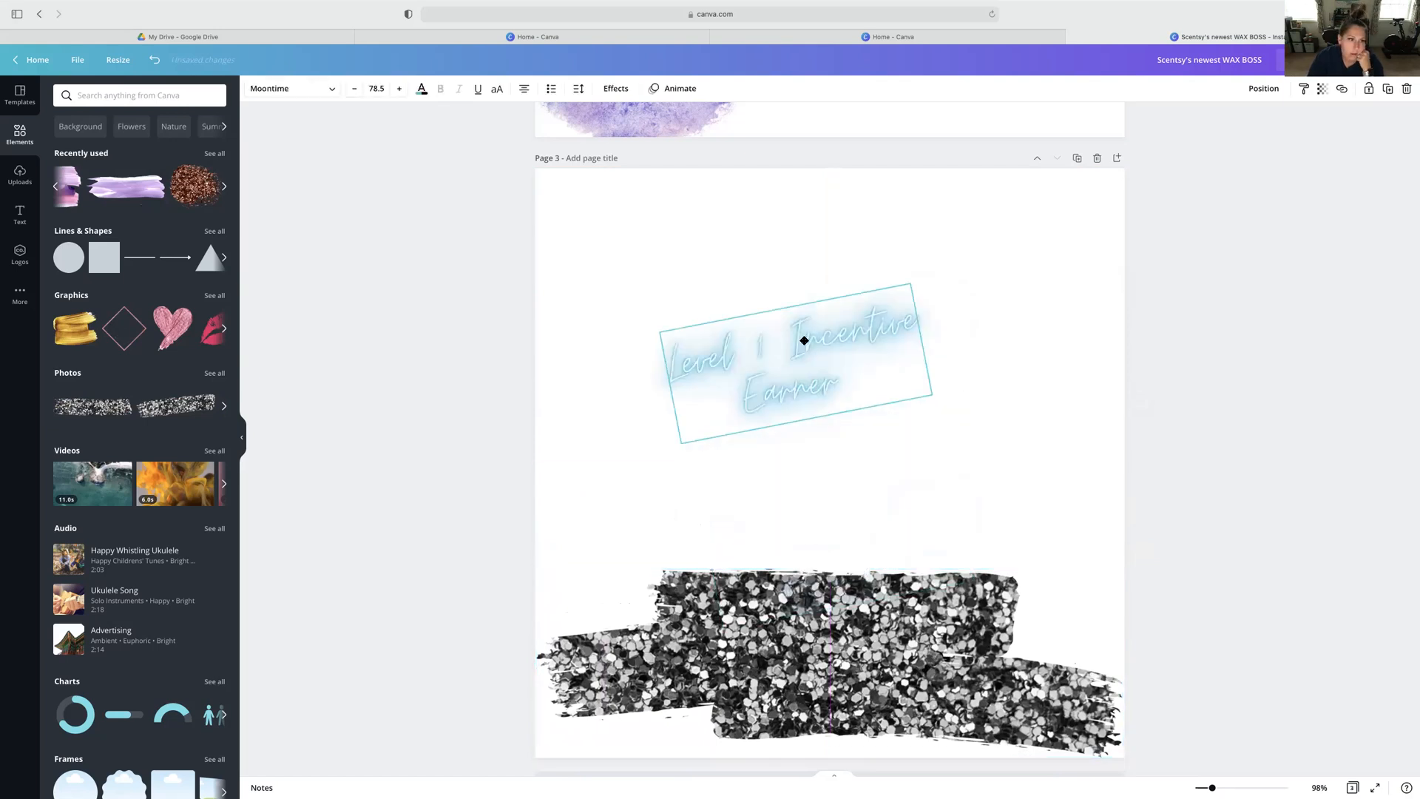
{"action": "left_click", "coordinate": [329, 88]}
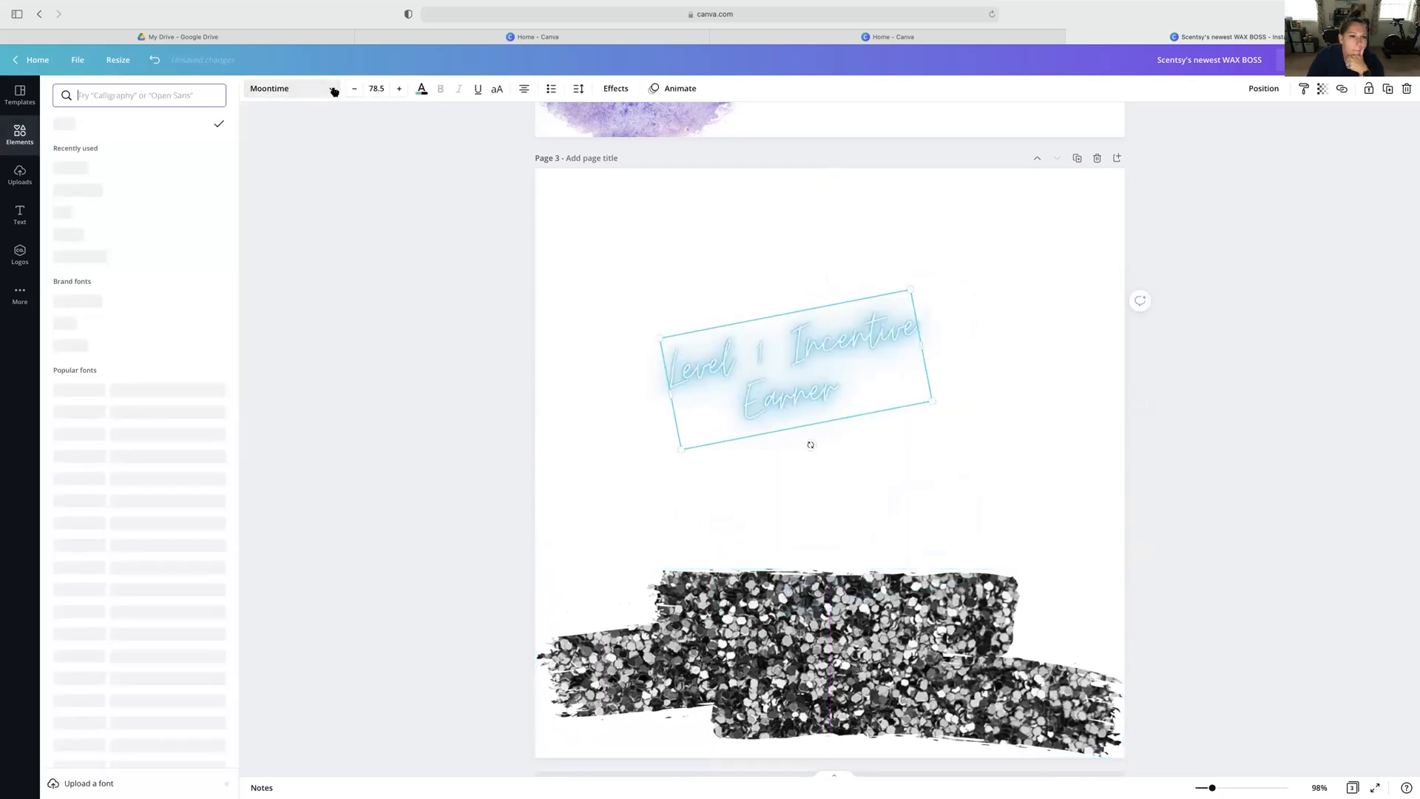
{"action": "left_click", "coordinate": [137, 302]}
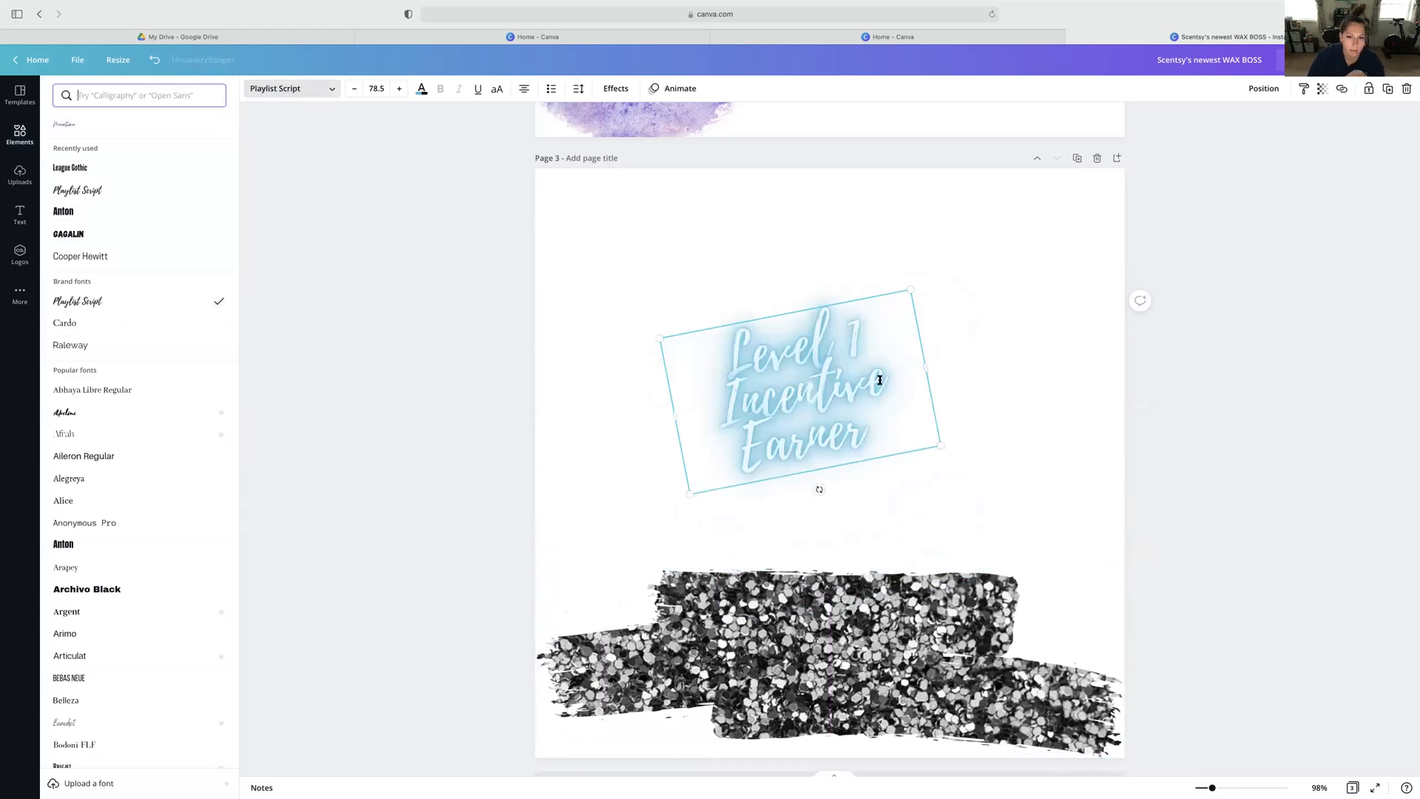
Move the text onto the glitter brushstroke and enlarge it to font size 85.7.
{"action": "mouse_move", "coordinate": [887, 439]}
{"action": "left_mouse_down"}
{"action": "mouse_move", "coordinate": [928, 616]}
{"action": "mouse_move", "coordinate": [915, 641]}
{"action": "left_mouse_up"}
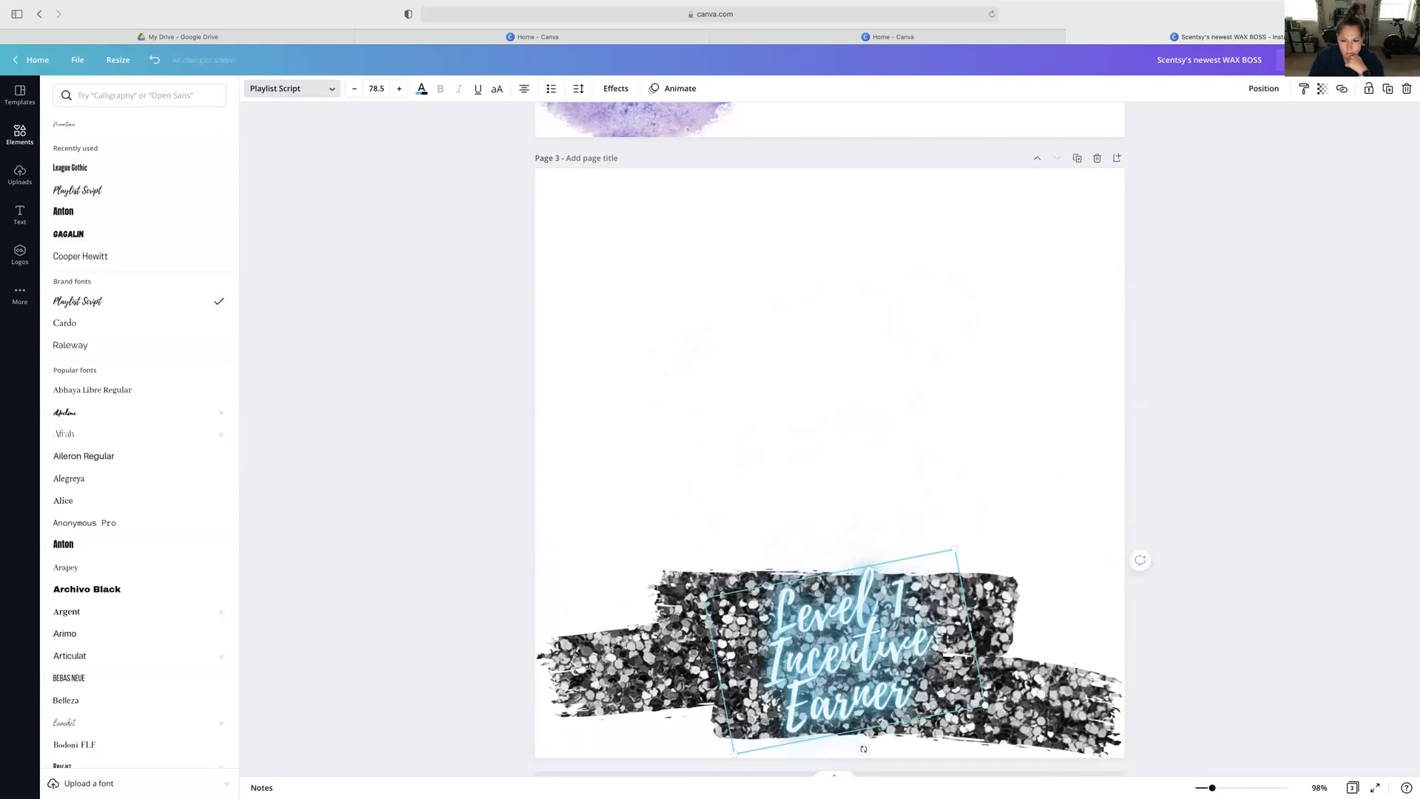
{"action": "mouse_move", "coordinate": [980, 617]}
{"action": "left_mouse_down"}
{"action": "mouse_move", "coordinate": [1050, 615]}
{"action": "mouse_move", "coordinate": [973, 618]}
{"action": "left_mouse_up"}
{"action": "left_click_drag", "start_coordinate": [979, 705], "coordinate": [1004, 719]}
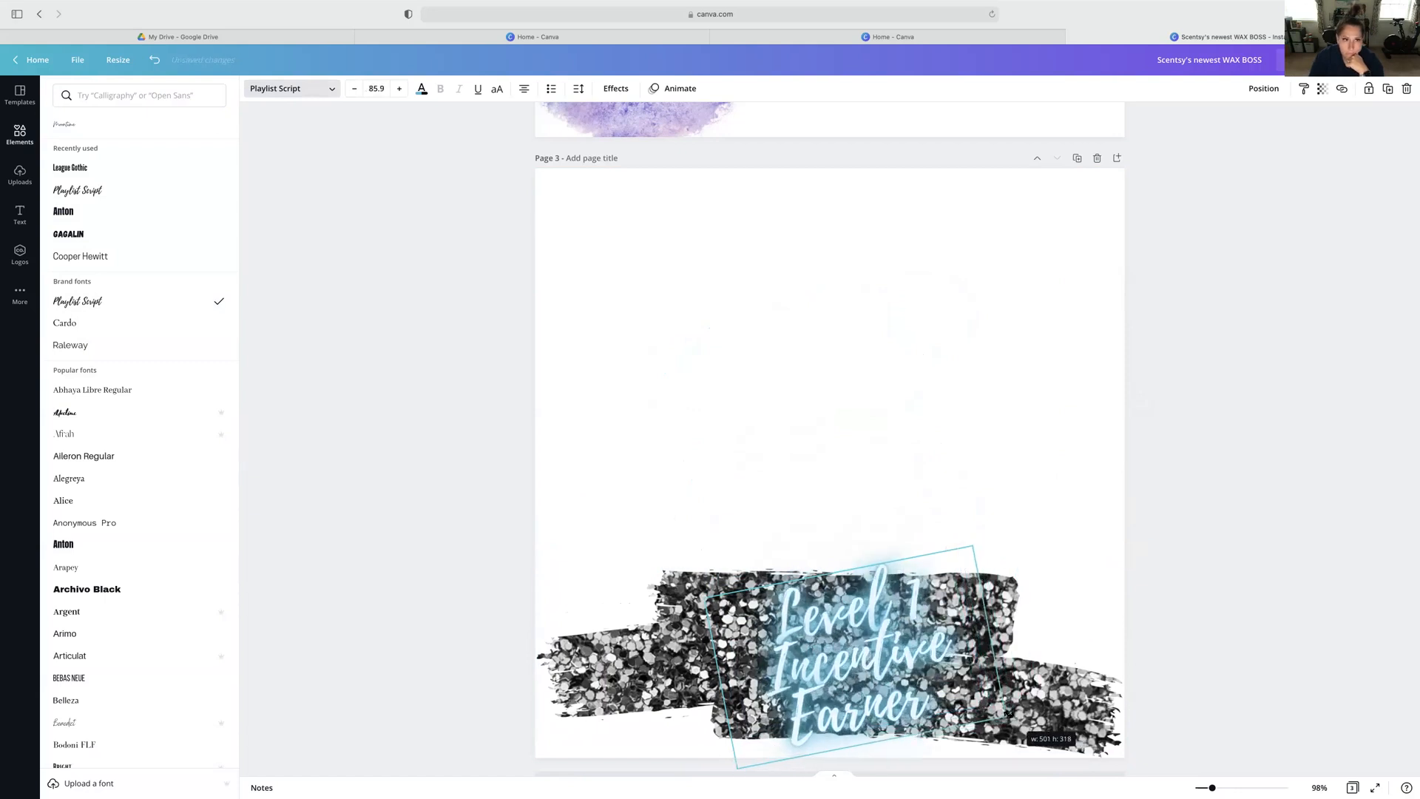
Try a line spacing of 0.5 on the text, and set it to 1.06.
{"action": "left_click", "coordinate": [577, 89]}
{"action": "left_click_drag", "start_coordinate": [657, 153], "coordinate": [637, 153]}
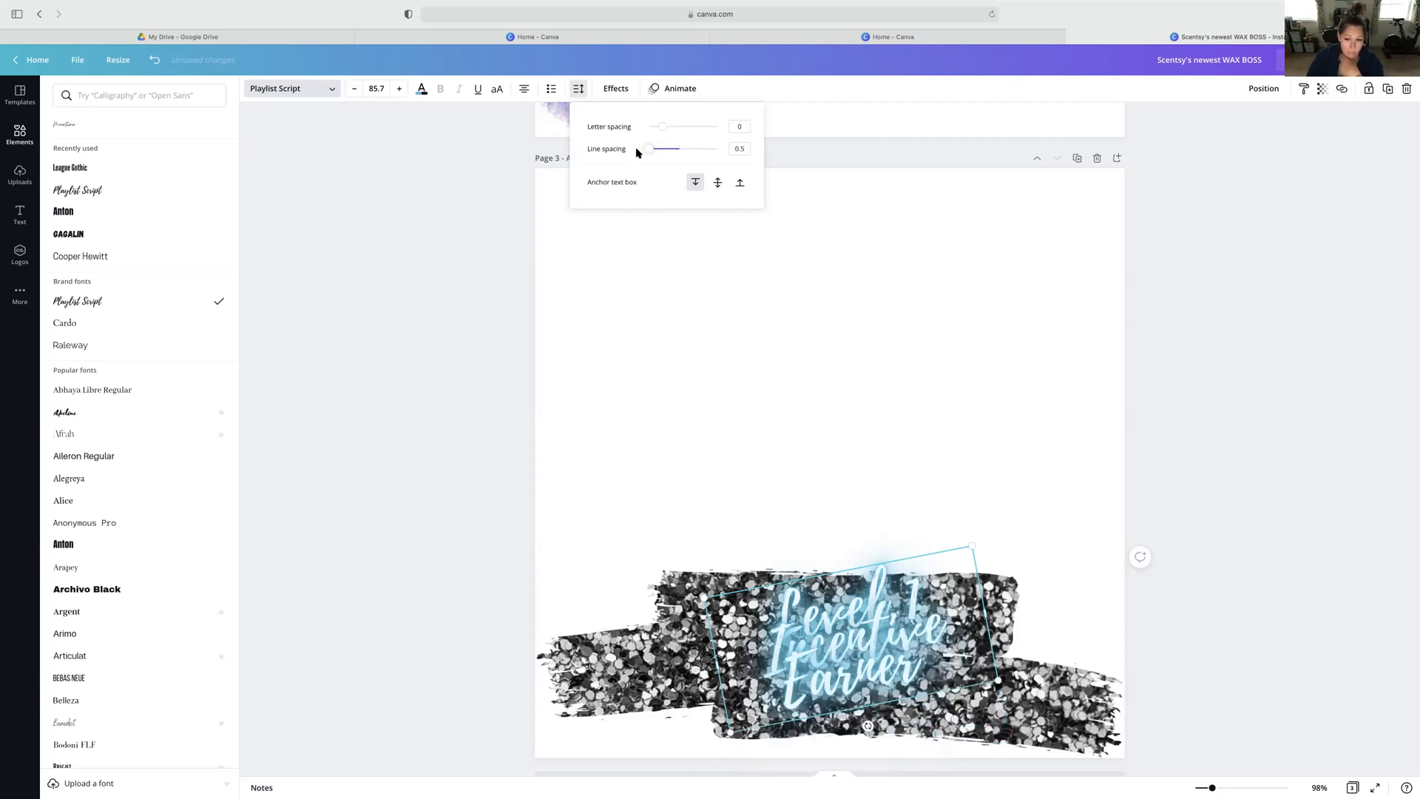
{"action": "left_click_drag", "start_coordinate": [647, 154], "coordinate": [669, 152]}
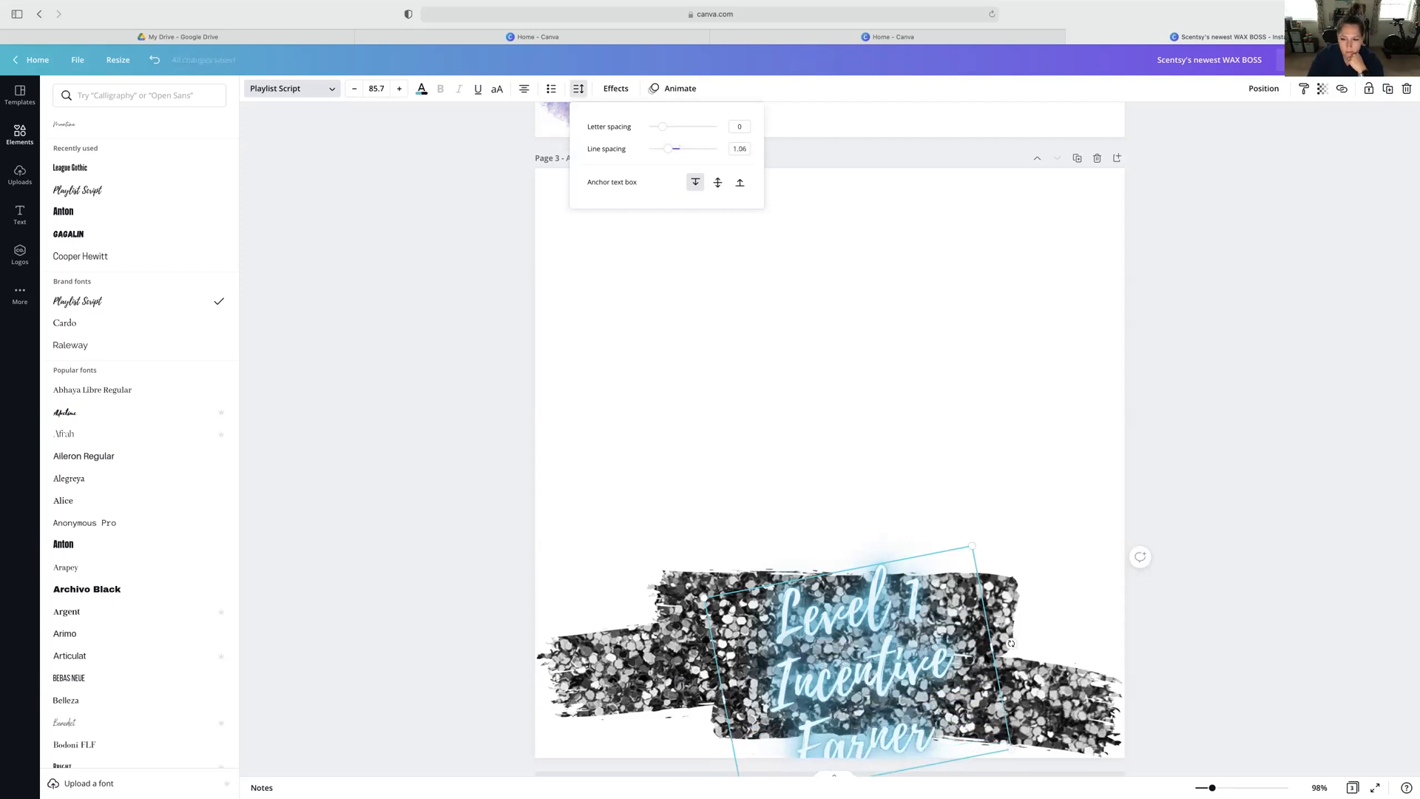
Widen the text box so the wording runs over two lines, and straighten it to horizontal over the glitter brushstroke.
{"action": "left_click_drag", "start_coordinate": [1010, 642], "coordinate": [1073, 613]}
{"action": "left_click_drag", "start_coordinate": [937, 637], "coordinate": [873, 664]}
{"action": "left_click_drag", "start_coordinate": [844, 747], "coordinate": [829, 755]}
{"action": "left_click_drag", "start_coordinate": [828, 755], "coordinate": [826, 755]}
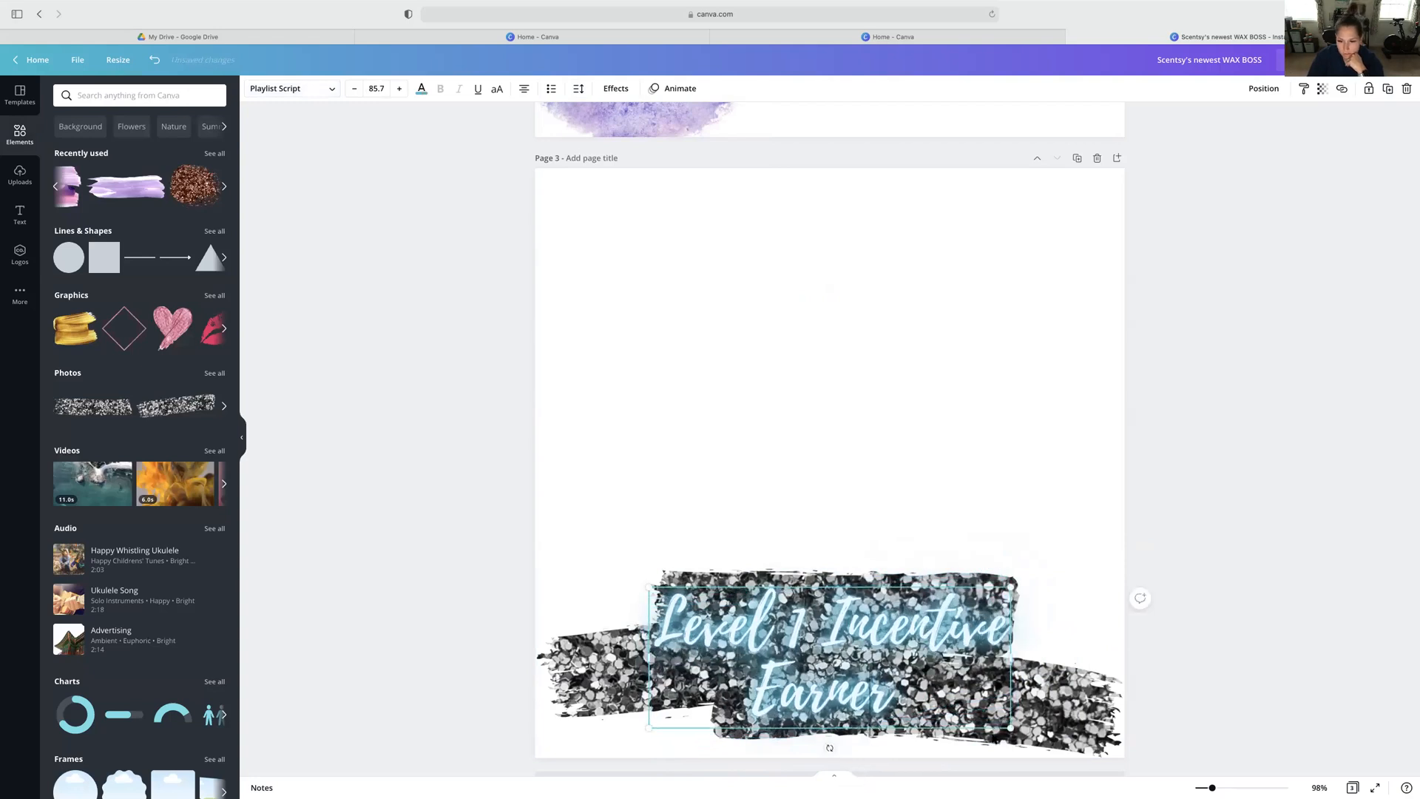
Reduce the text to font size 80.1 and centre it on the glitter brushstroke.
{"action": "left_click_drag", "start_coordinate": [1010, 728], "coordinate": [987, 718]}
{"action": "left_click_drag", "start_coordinate": [812, 621], "coordinate": [852, 615]}
{"action": "left_click", "coordinate": [869, 521]}
Change the "Level 1 Incentive Earner" neon text to the muted pink brand colour and deselect it.
{"action": "left_click", "coordinate": [422, 91]}
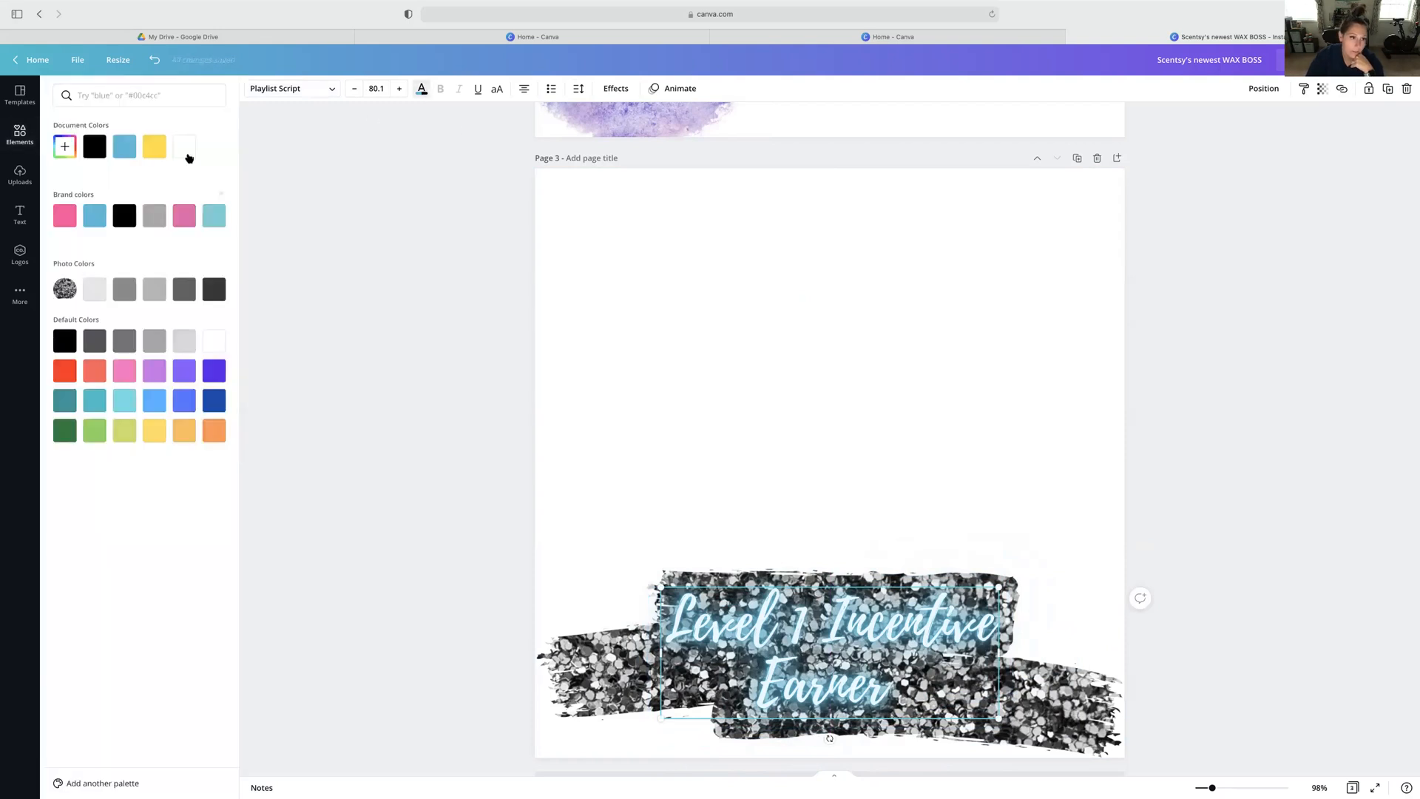
{"action": "left_click", "coordinate": [179, 219]}
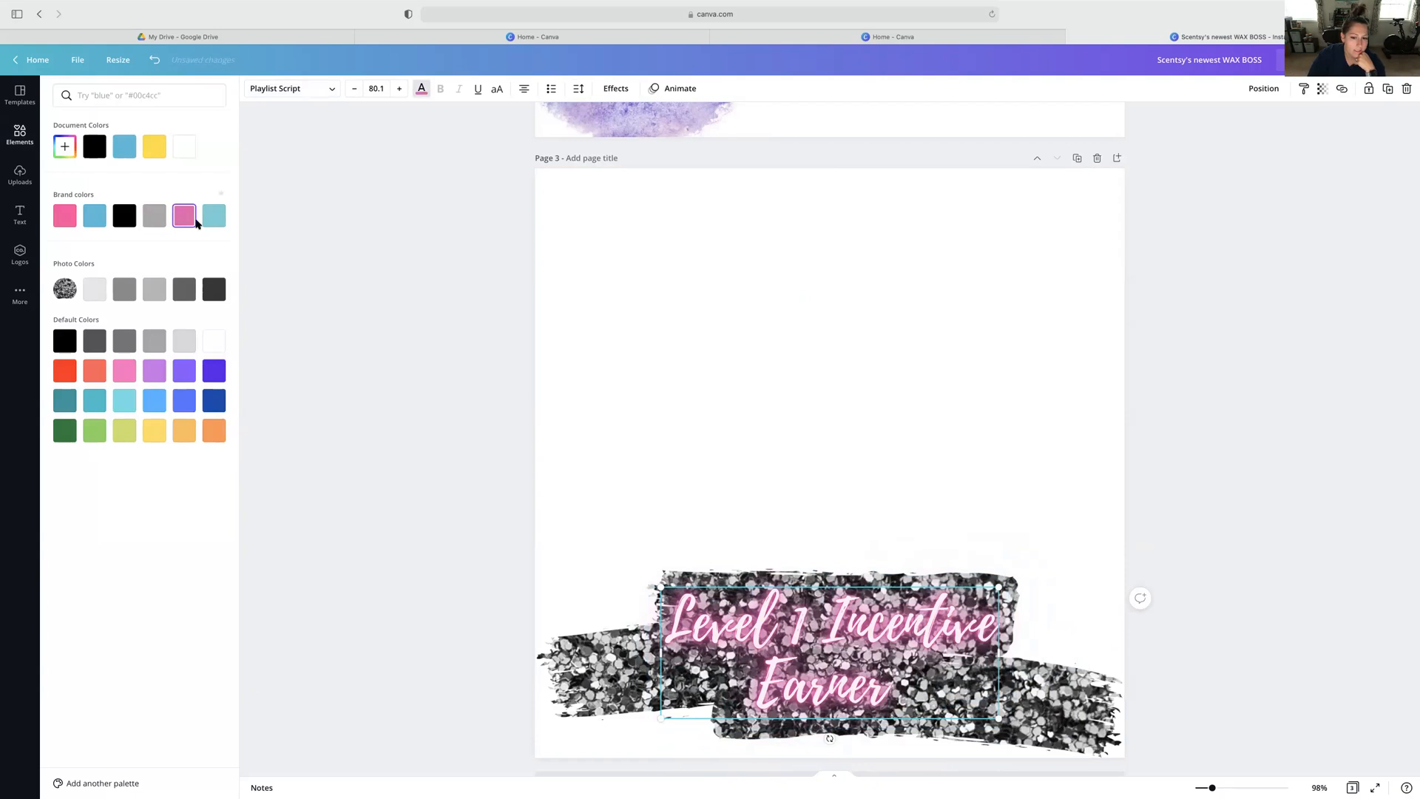
{"action": "left_click", "coordinate": [1282, 238]}
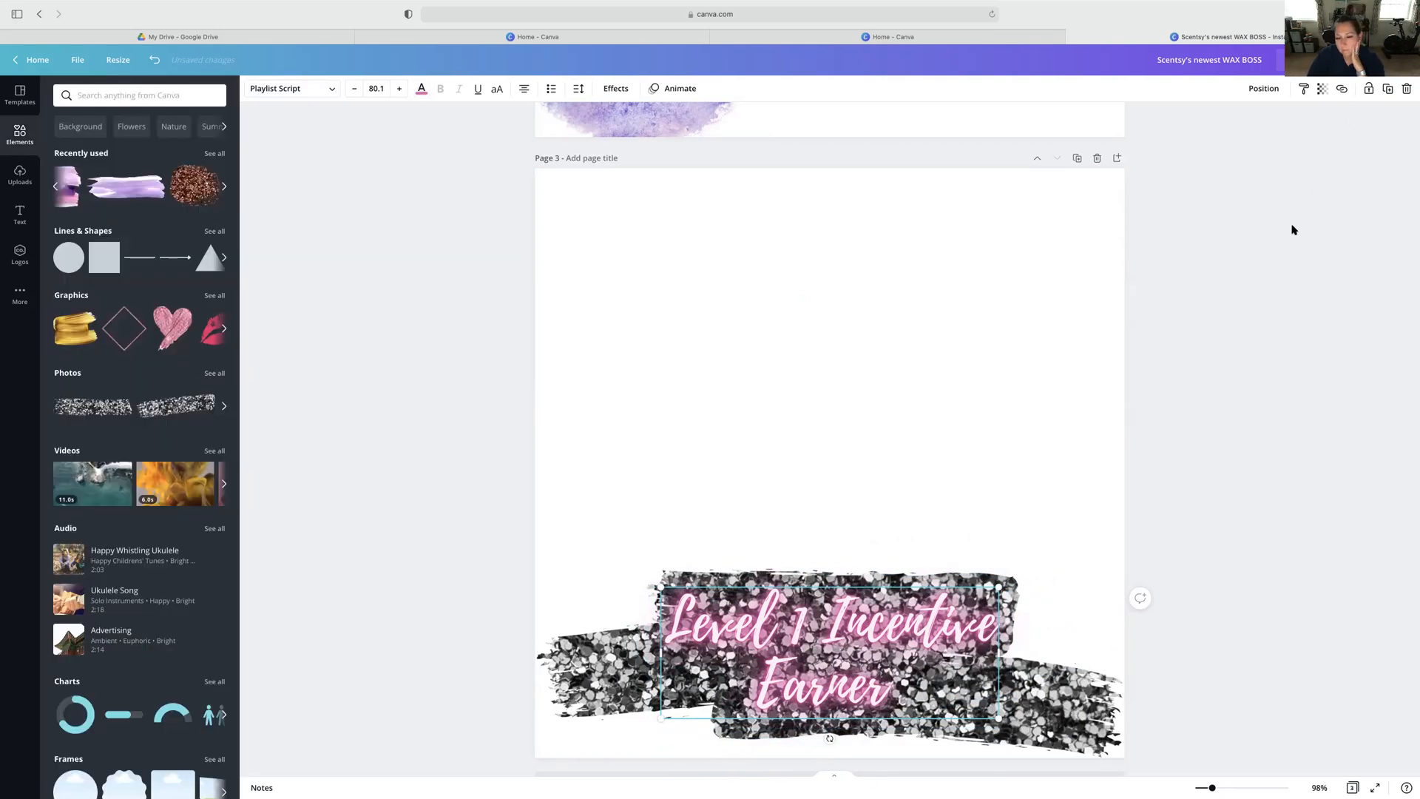
Download all 3 pages as PNG at size 1 with a transparent background, and dismiss the saved-design message.
{"action": "scroll", "coordinate": [1283, 240], "scroll_direction": "up", "scroll_amount": 1}
{"action": "scroll", "coordinate": [1283, 241], "scroll_direction": "down", "scroll_amount": 2}
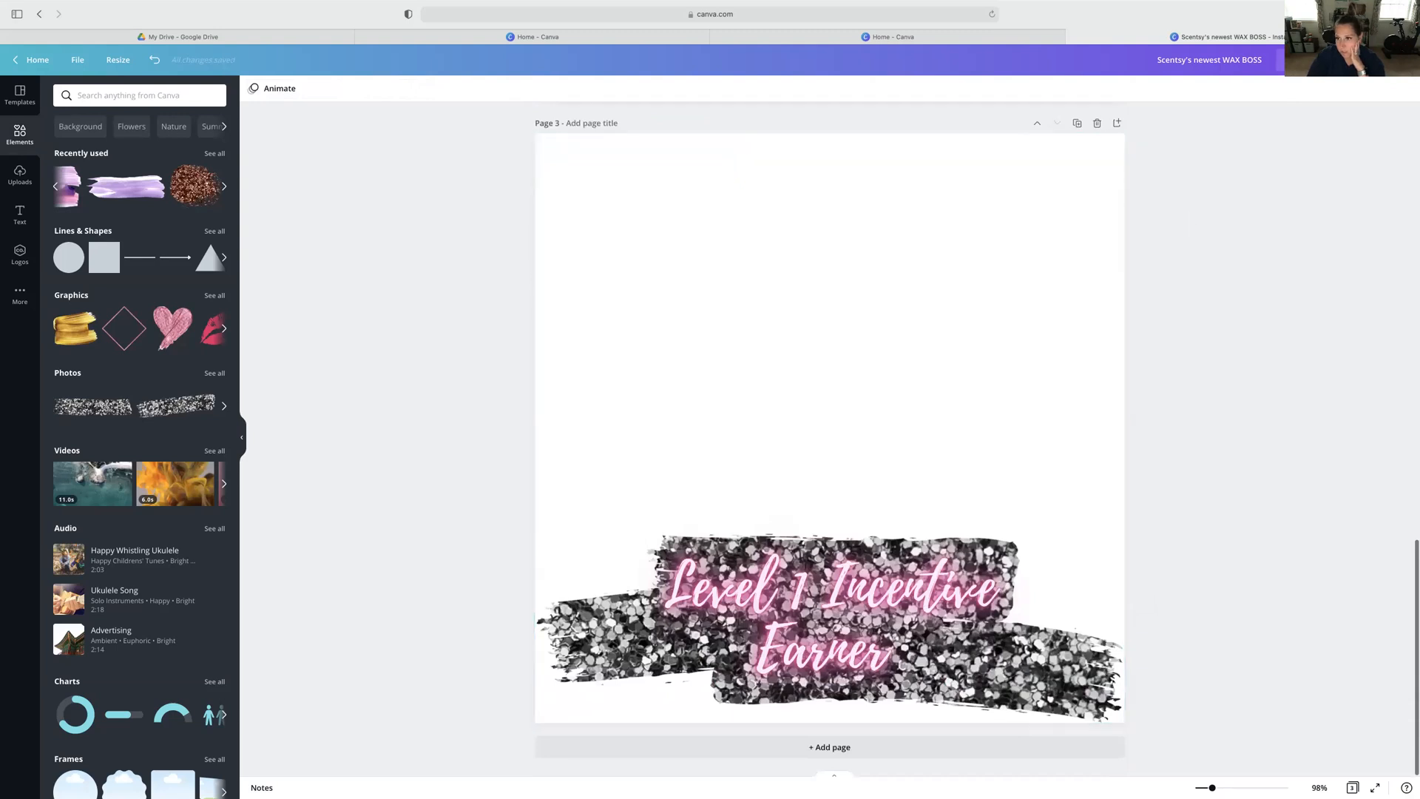
{"action": "left_click", "coordinate": [1335, 60]}
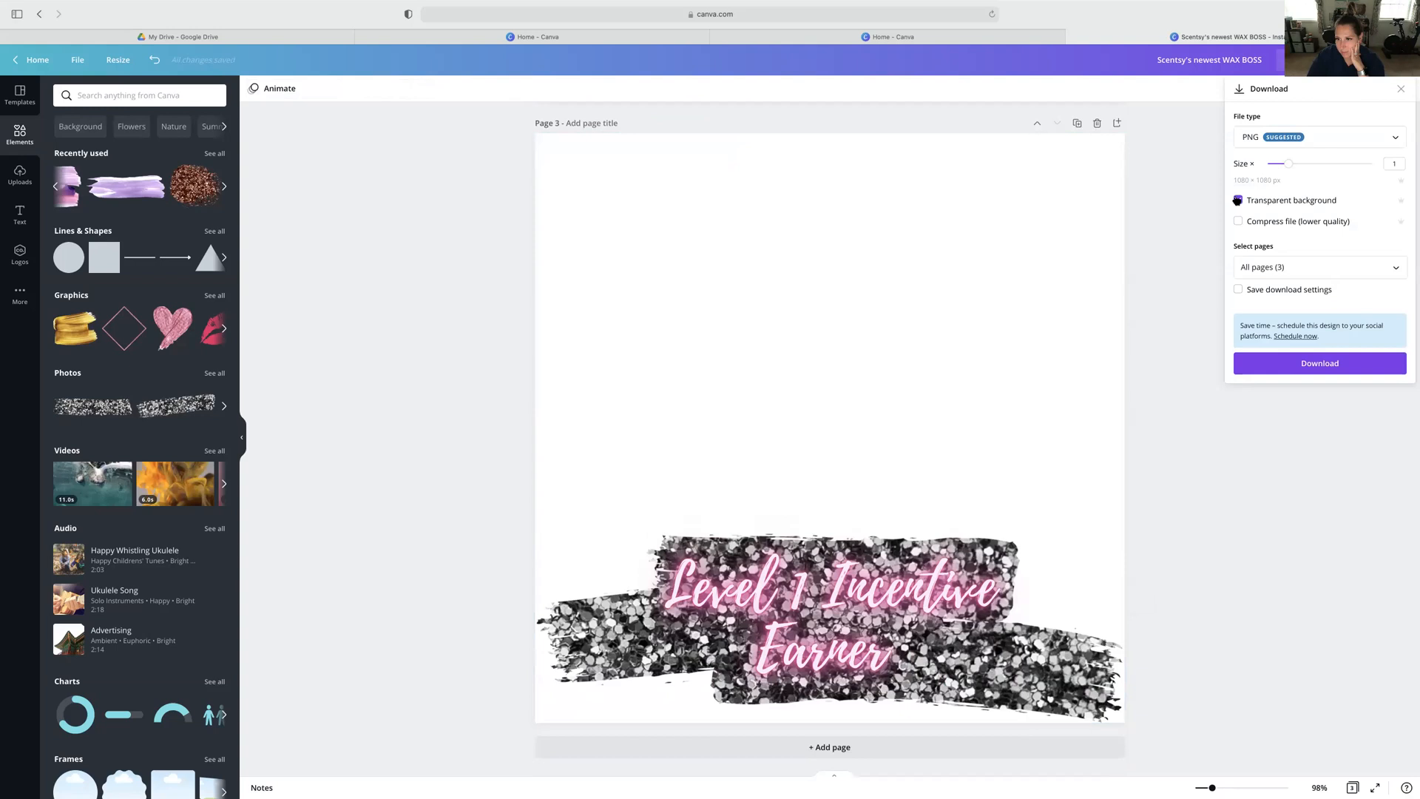
{"action": "left_click", "coordinate": [1282, 363]}
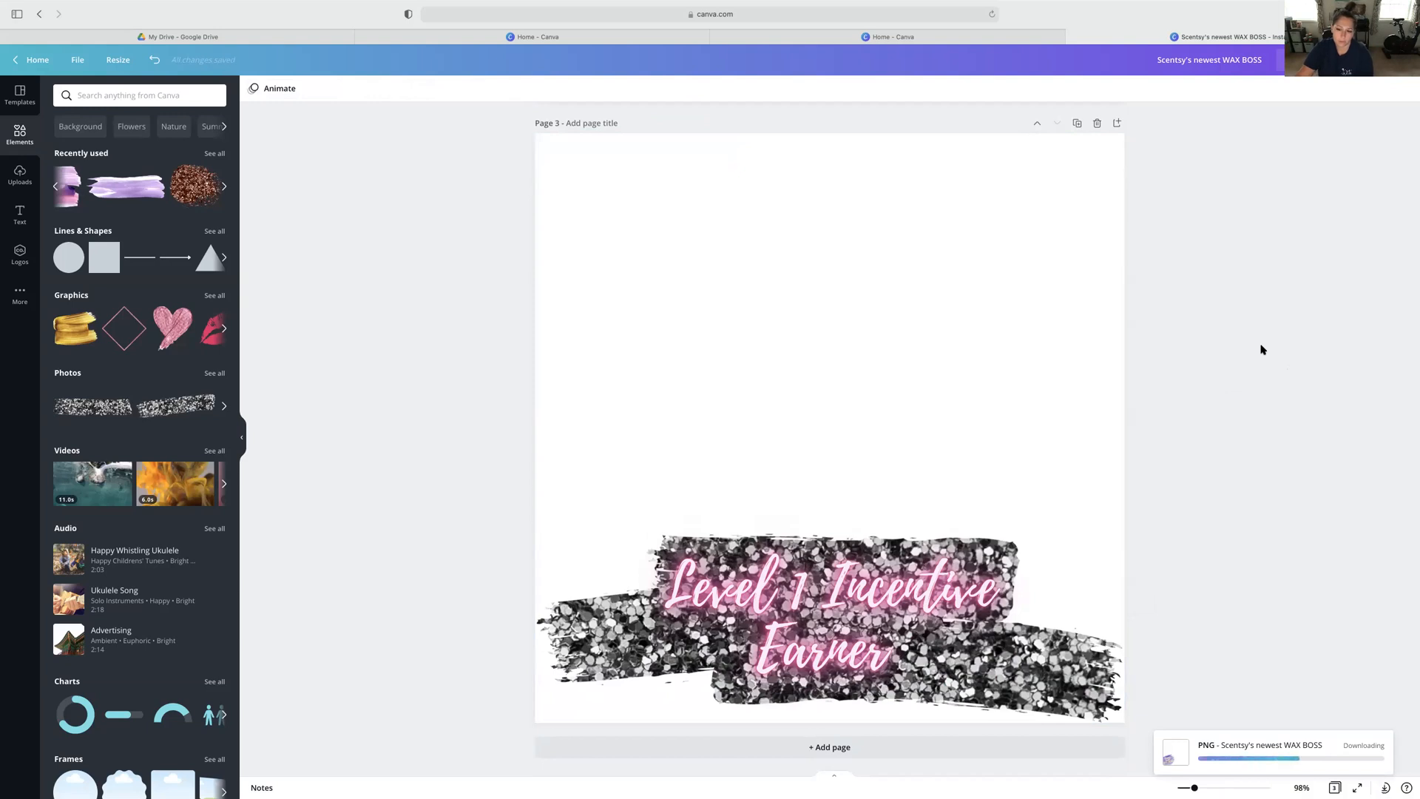
{"action": "scroll", "coordinate": [1201, 291], "scroll_direction": "up", "scroll_amount": 8}
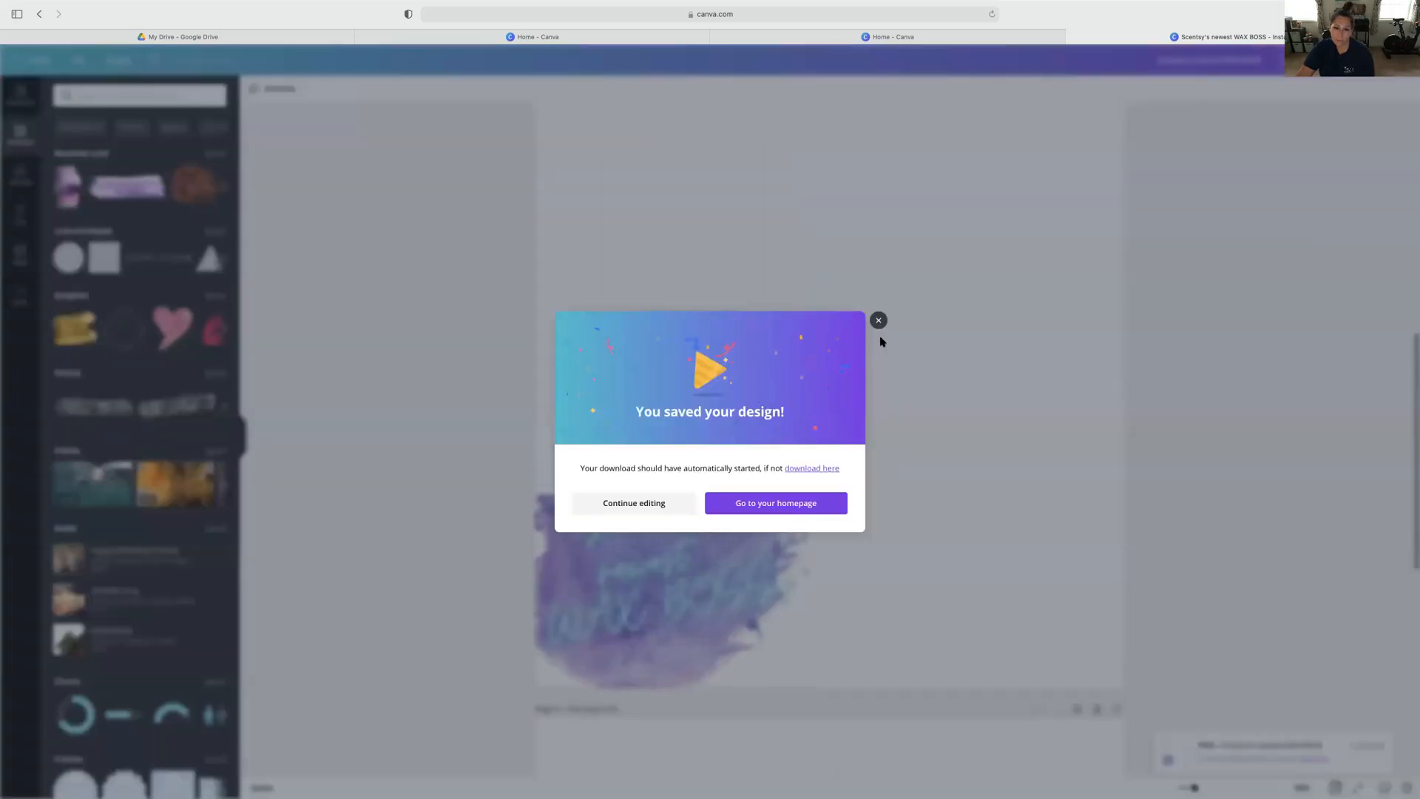
{"action": "left_click", "coordinate": [879, 321]}
Review the overlay designs on all three pages with the browser window in full screen.
{"action": "scroll", "coordinate": [1121, 325], "scroll_direction": "up", "scroll_amount": 9}
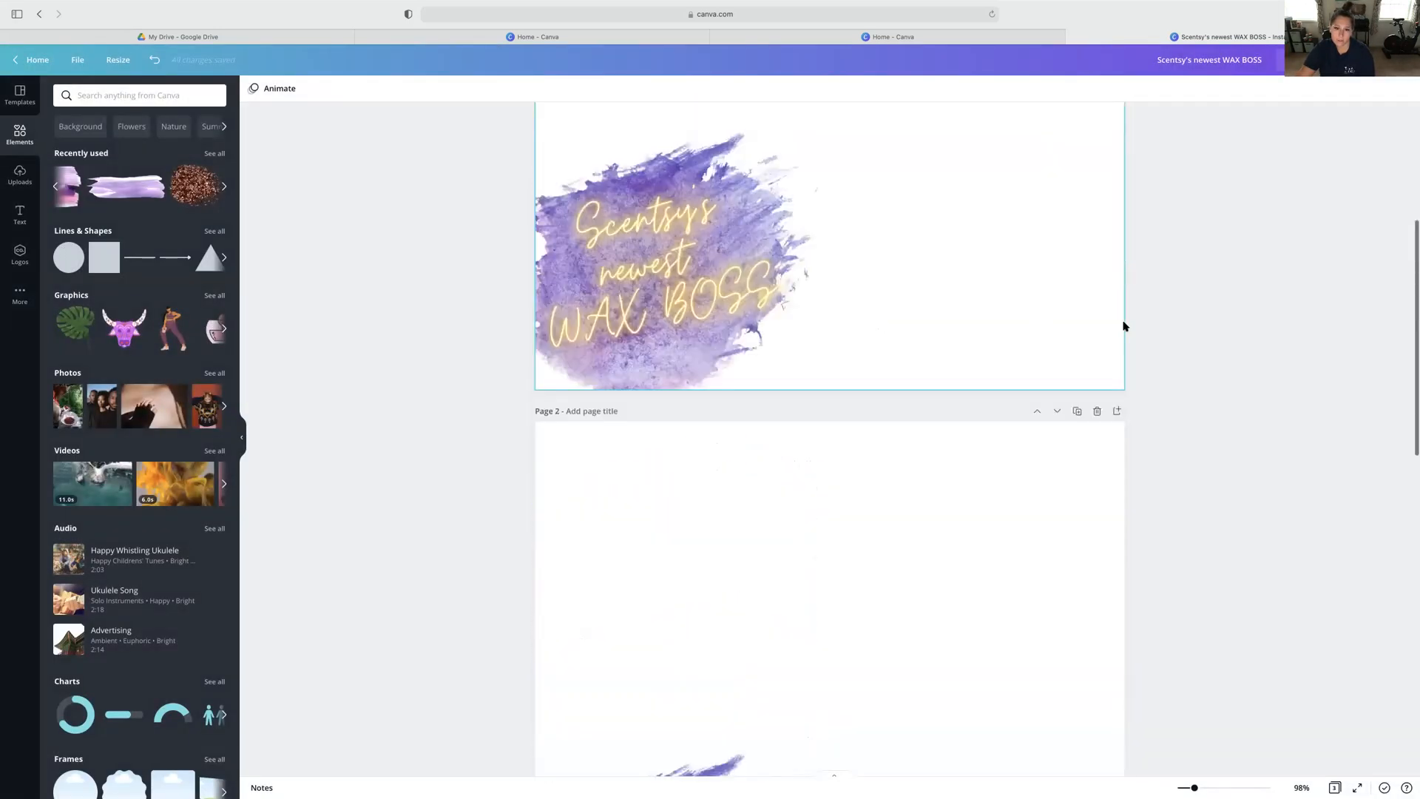
{"action": "scroll", "coordinate": [1121, 327], "scroll_direction": "down", "scroll_amount": 15}
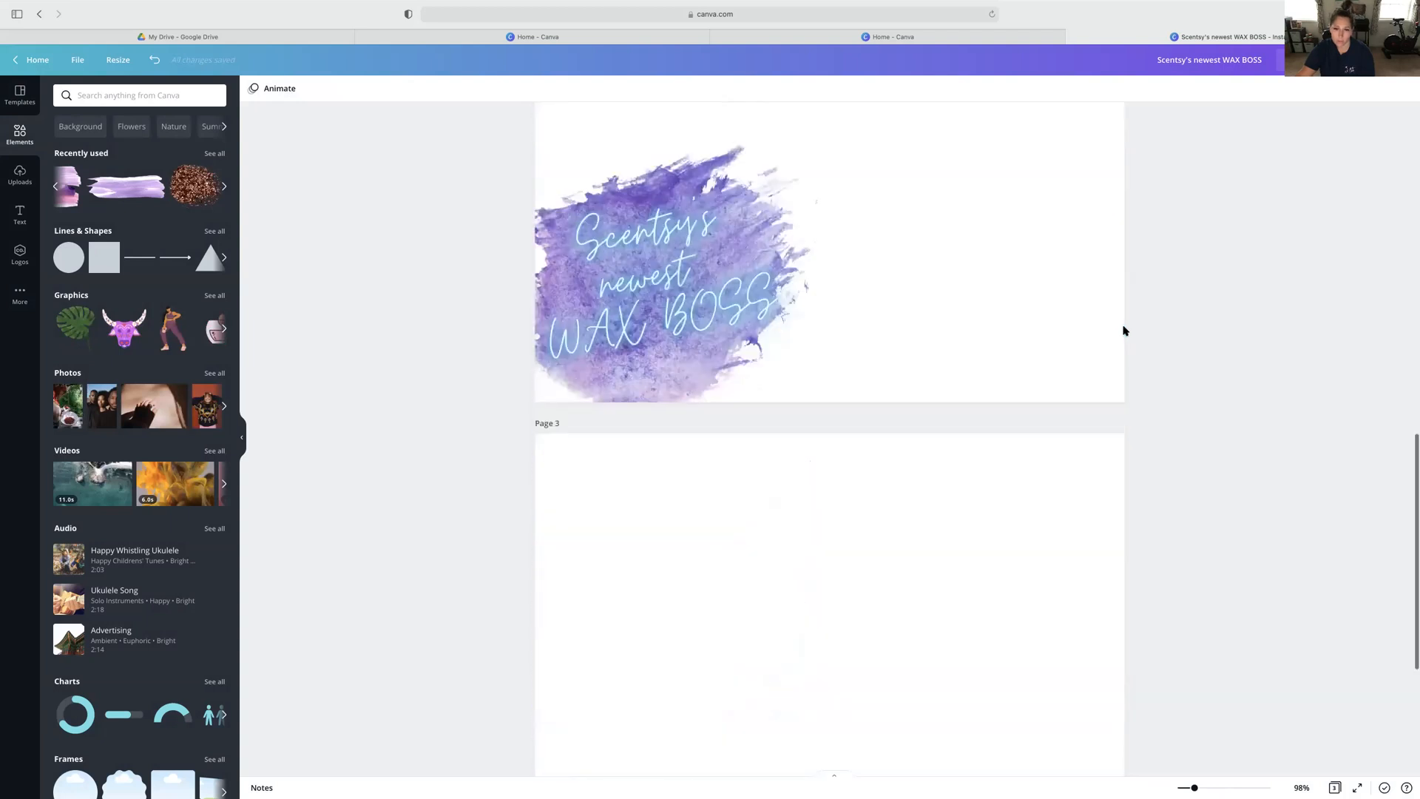
{"action": "scroll", "coordinate": [1123, 330], "scroll_direction": "down", "scroll_amount": 1}
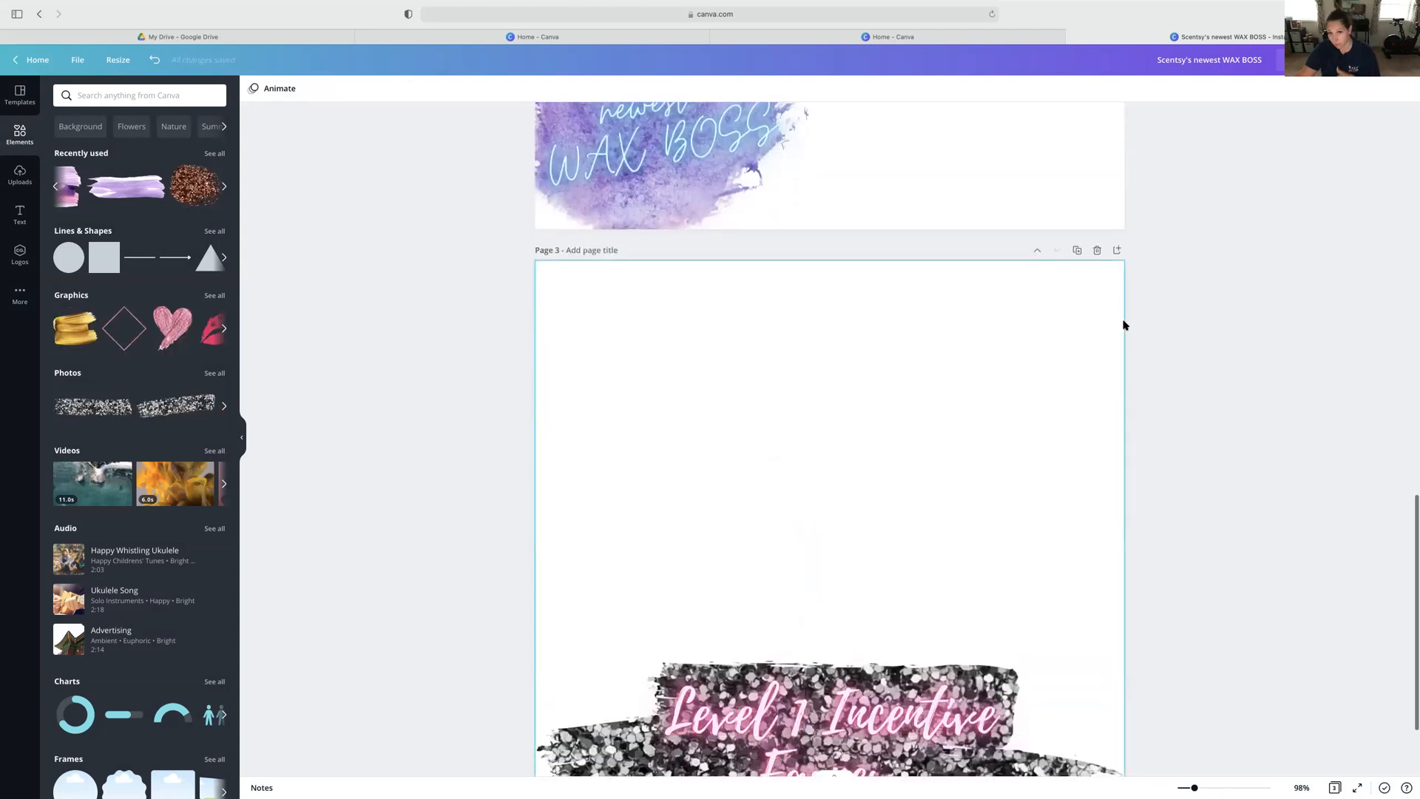
{"action": "scroll", "coordinate": [1125, 323], "scroll_direction": "down", "scroll_amount": 2}
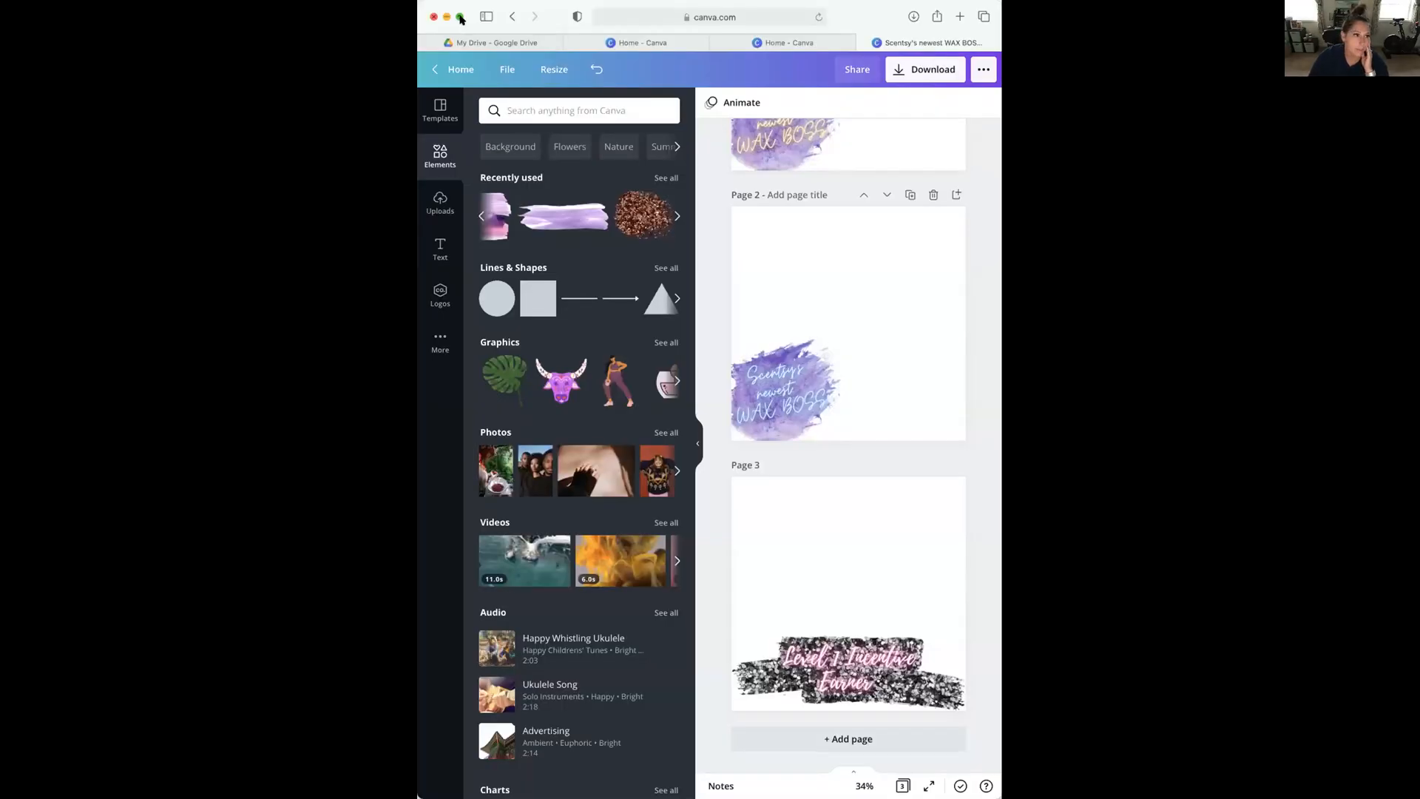
{"action": "left_click", "coordinate": [460, 17]}
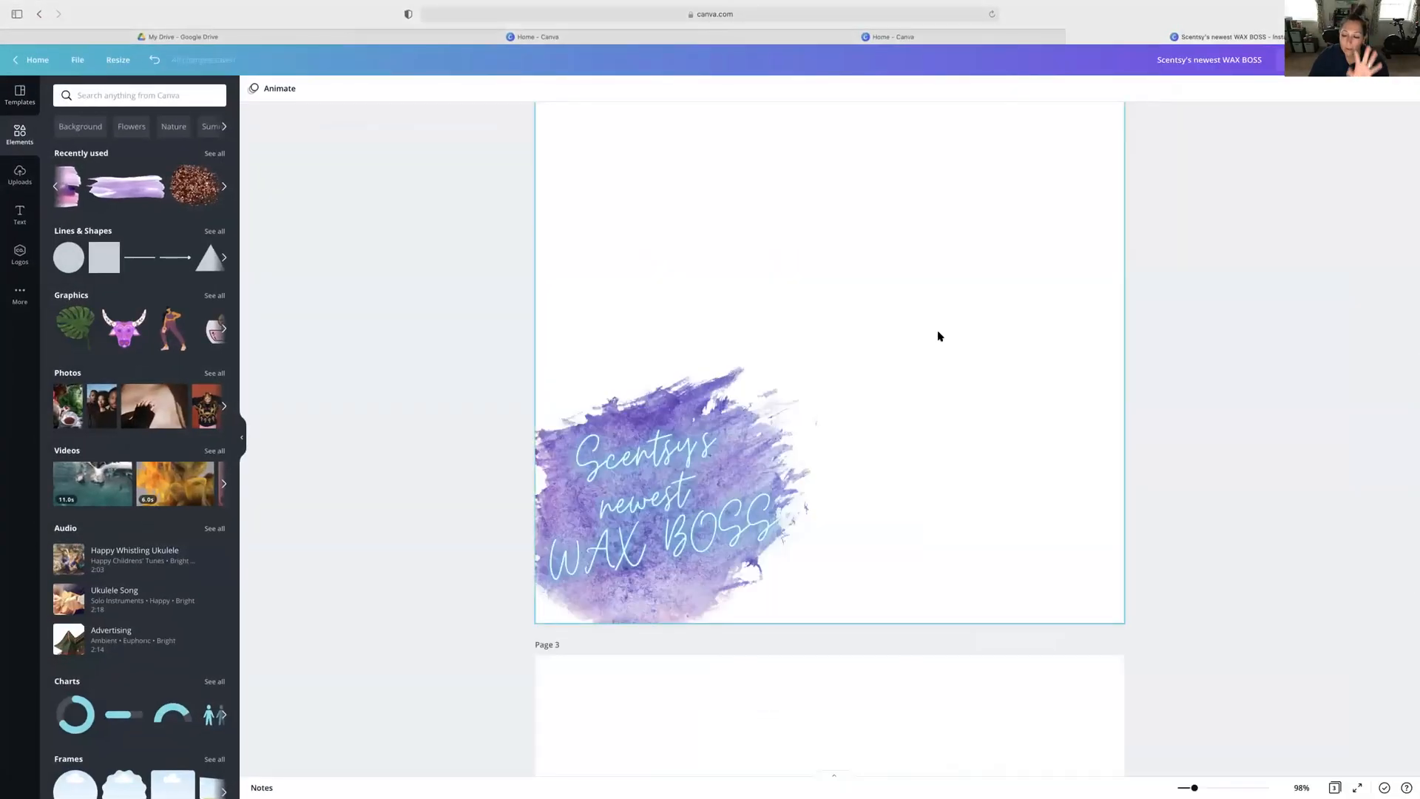
{"action": "left_click", "coordinate": [962, 330]}
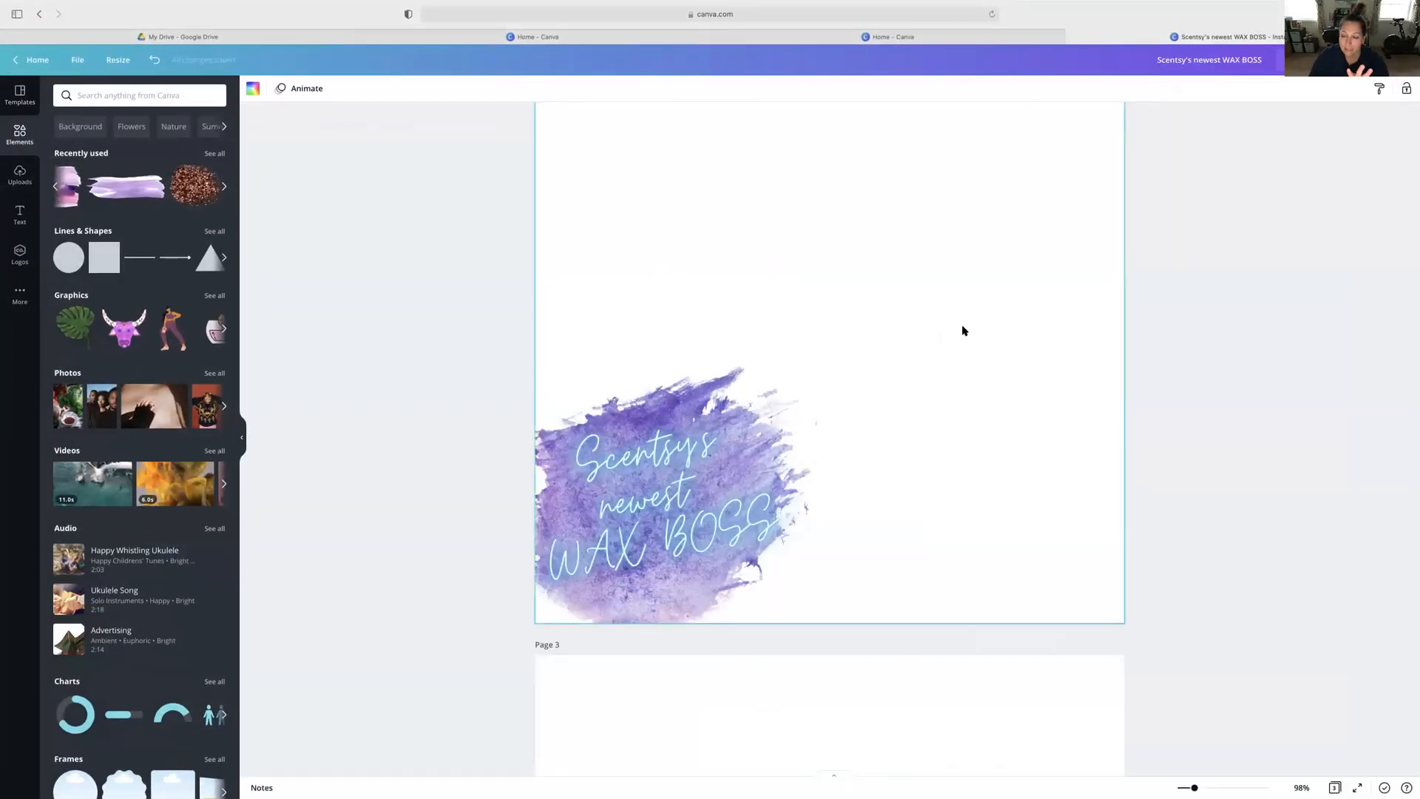
{"action": "scroll", "coordinate": [963, 330], "scroll_direction": "up", "scroll_amount": 8}
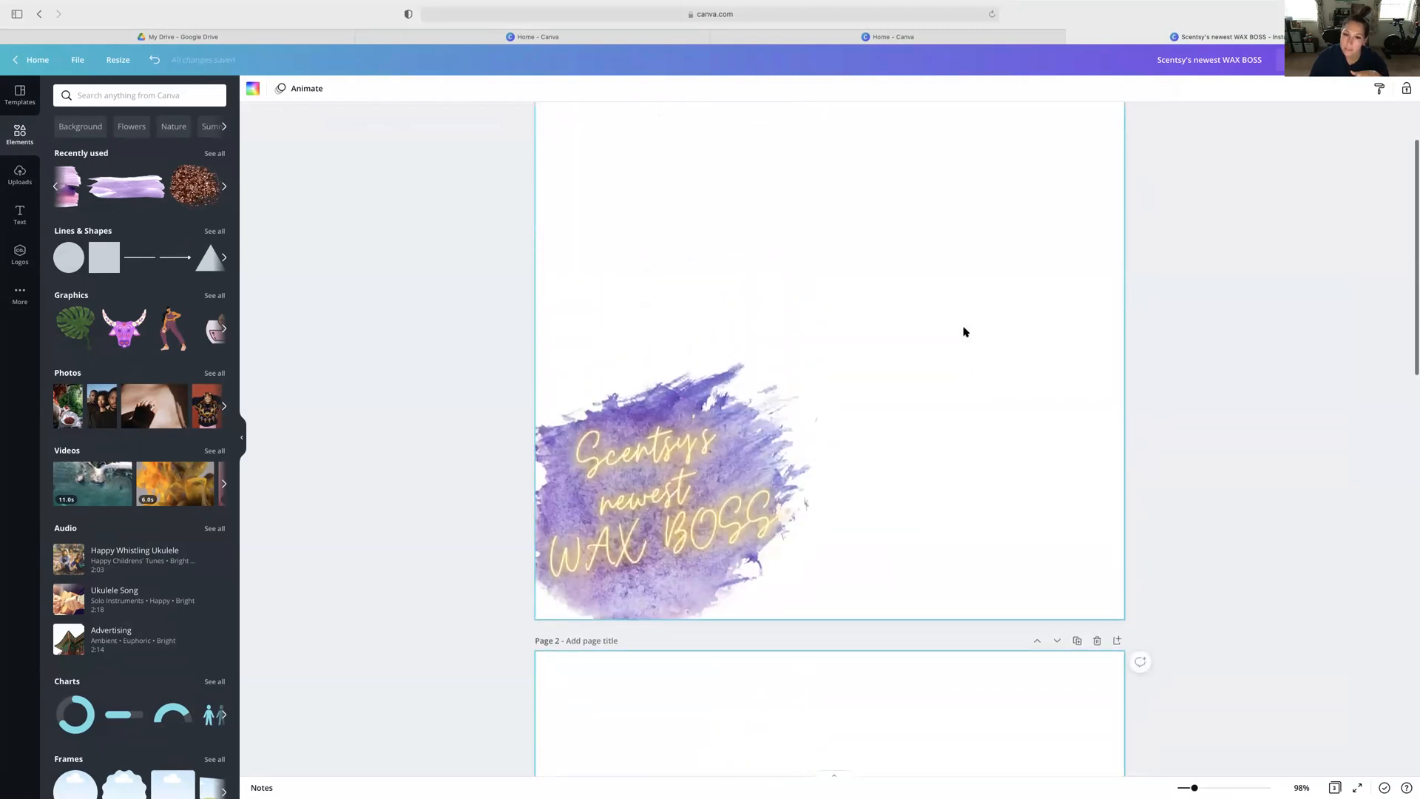
{"action": "scroll", "coordinate": [963, 331], "scroll_direction": "up", "scroll_amount": 2}
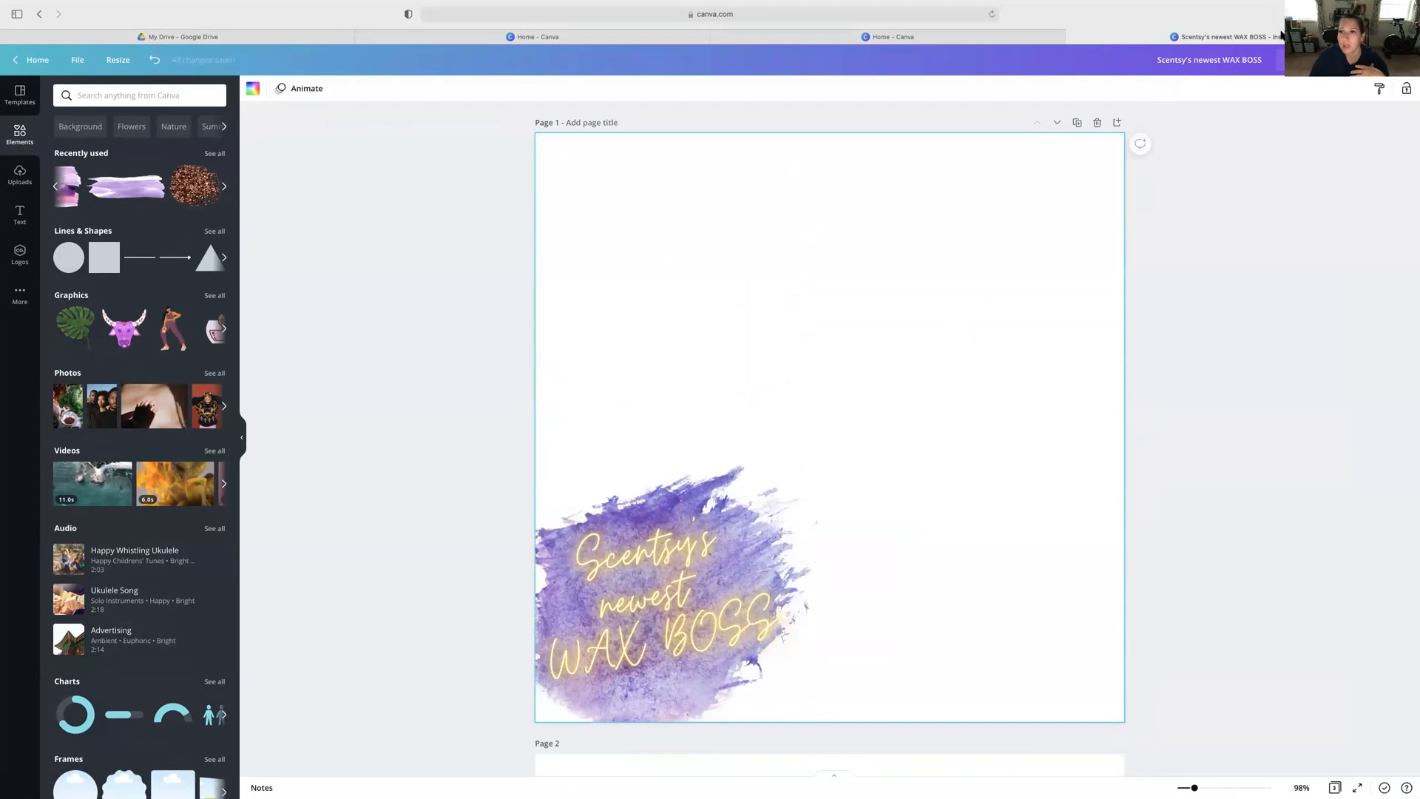
Set the design's share link to "use as template" and copy the link.
{"action": "left_click", "coordinate": [1295, 60]}
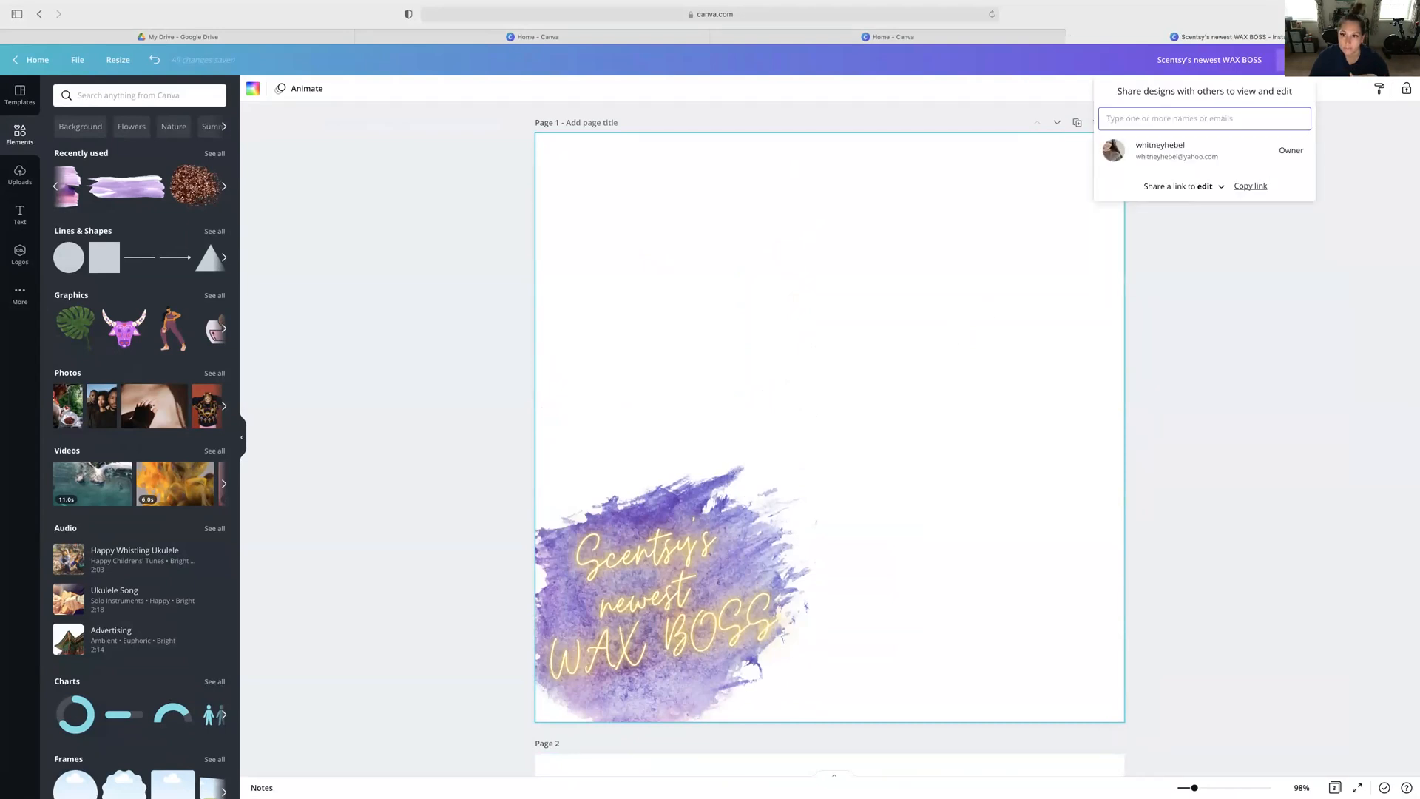
{"action": "left_click", "coordinate": [1221, 188]}
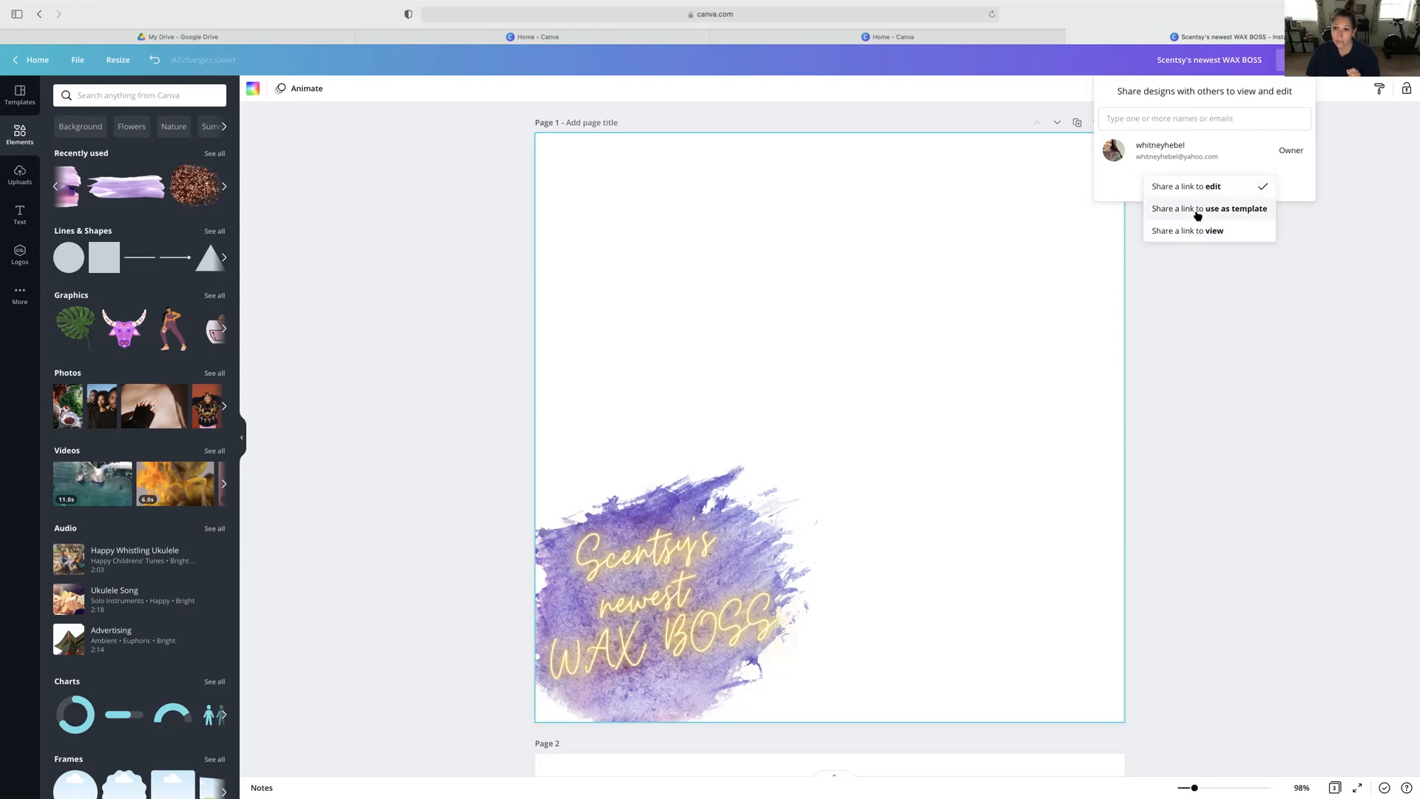
{"action": "left_click", "coordinate": [1198, 211]}
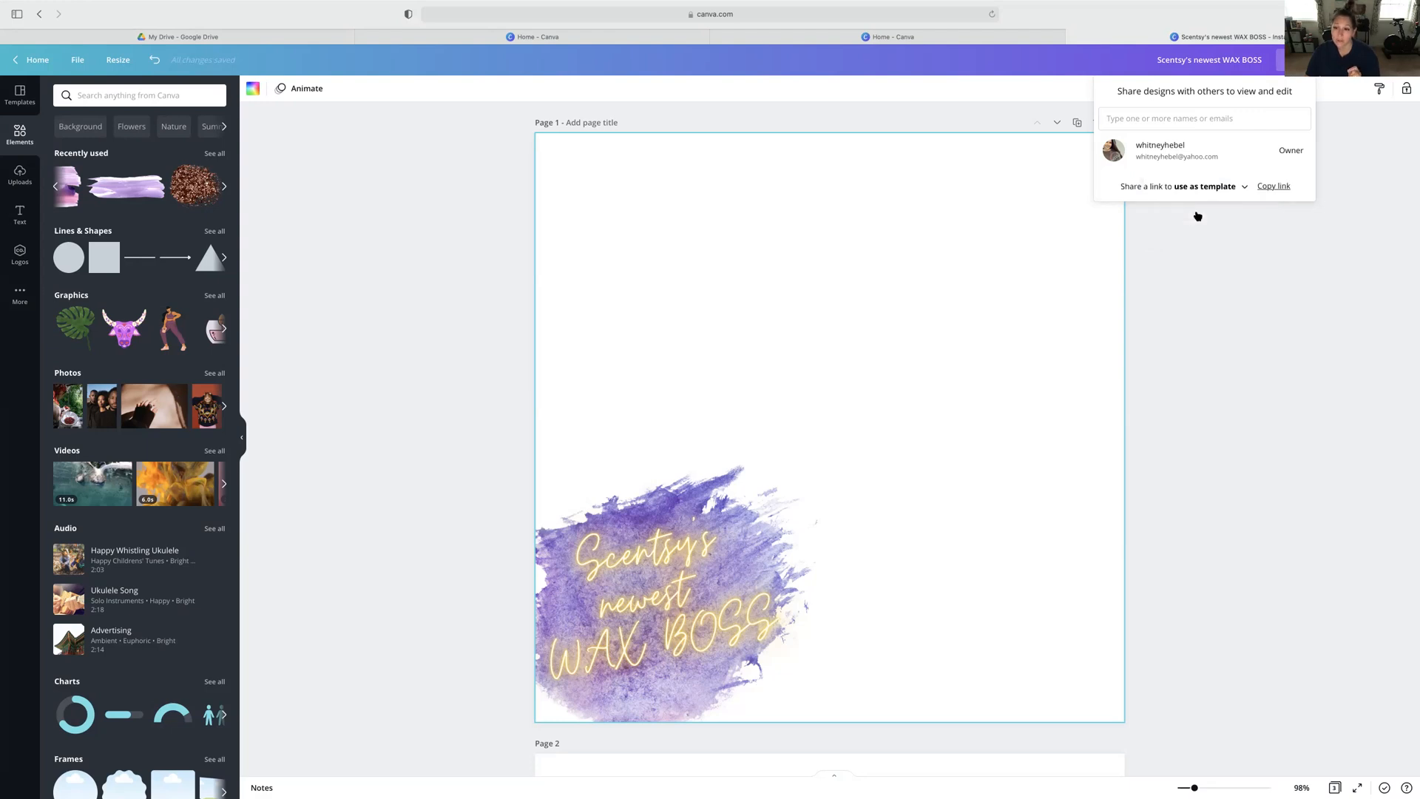
{"action": "left_click", "coordinate": [1275, 187]}
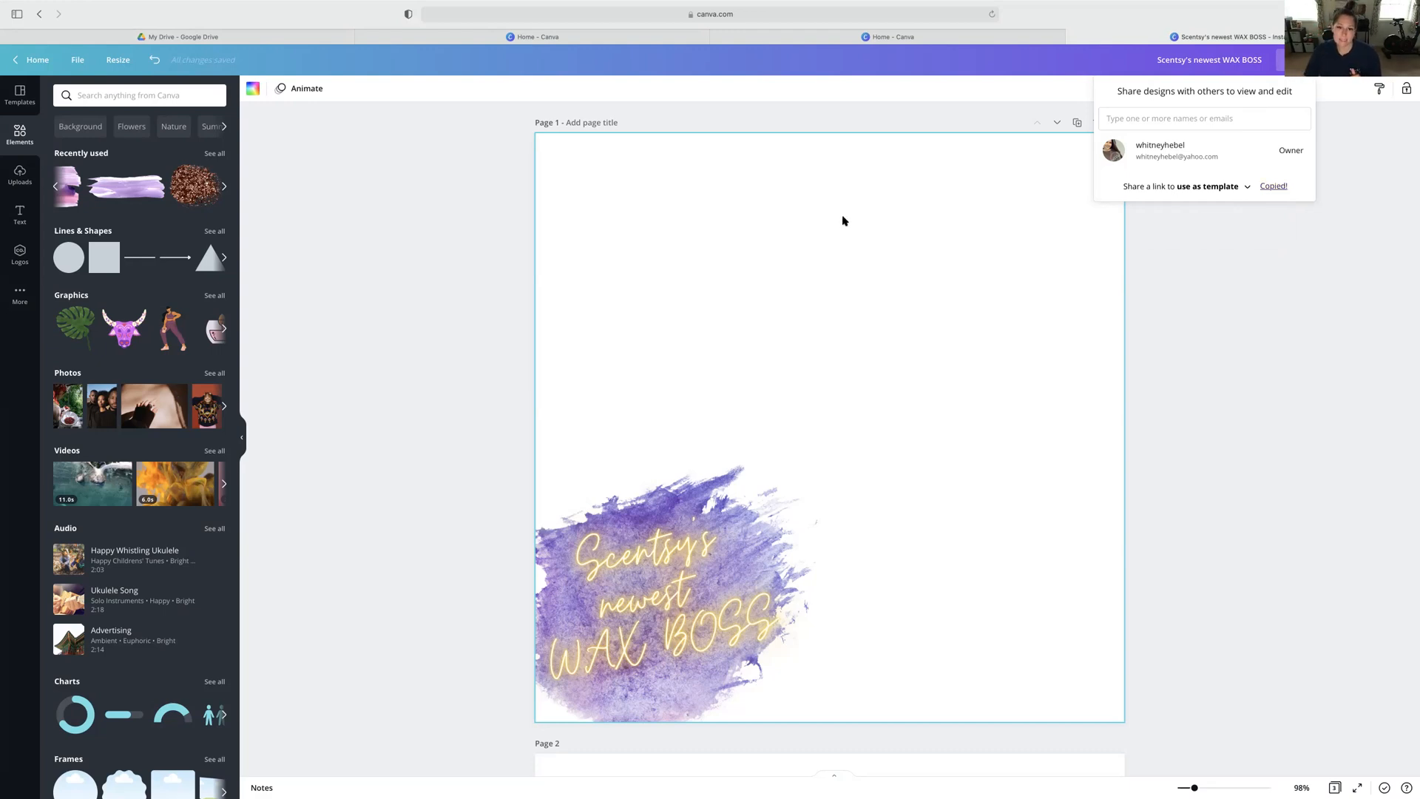
{"action": "left_click", "coordinate": [451, 321]}
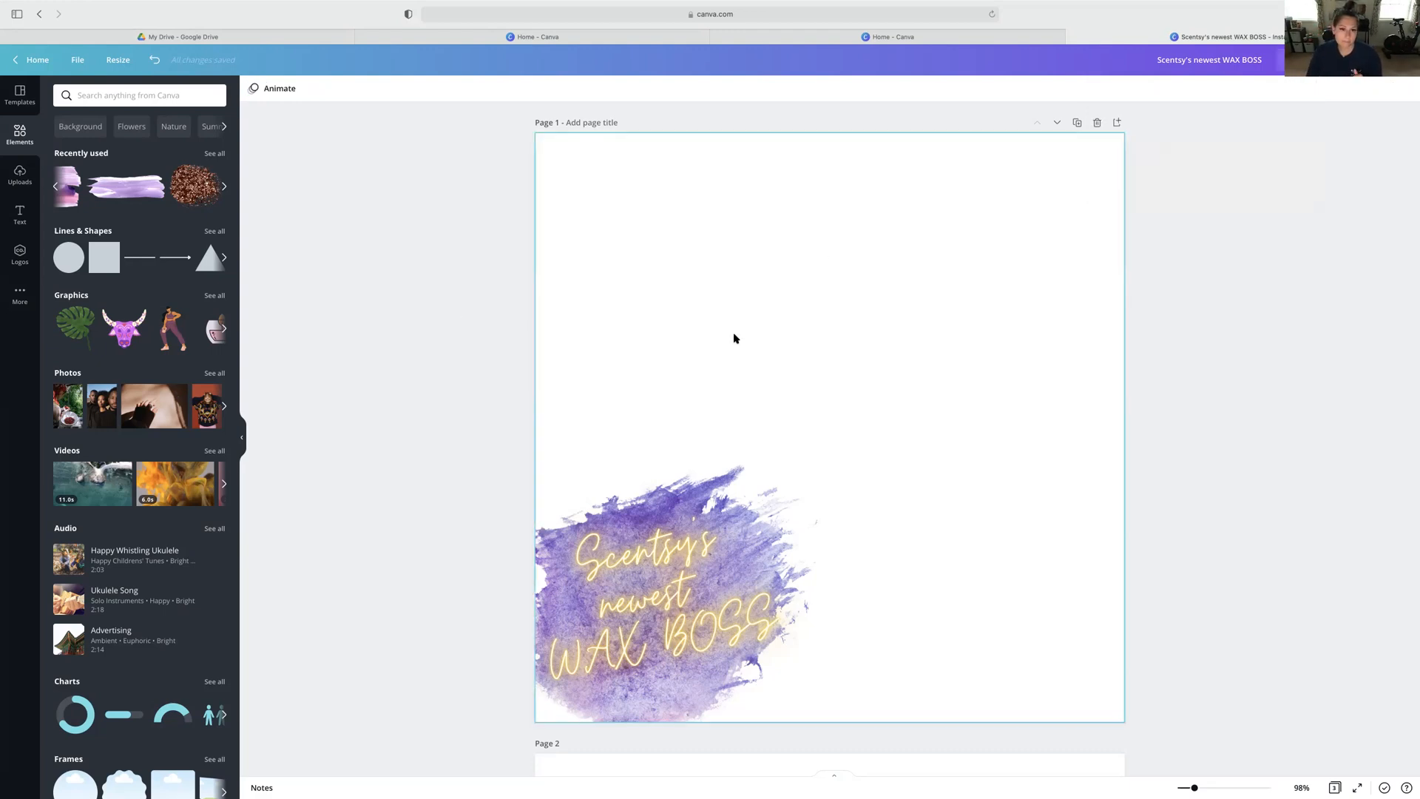
Add the uploaded "simply GRACE & GRIT" logo to page 1, shrink it and place it in the page's upper-right corner.
{"action": "left_click", "coordinate": [13, 177]}
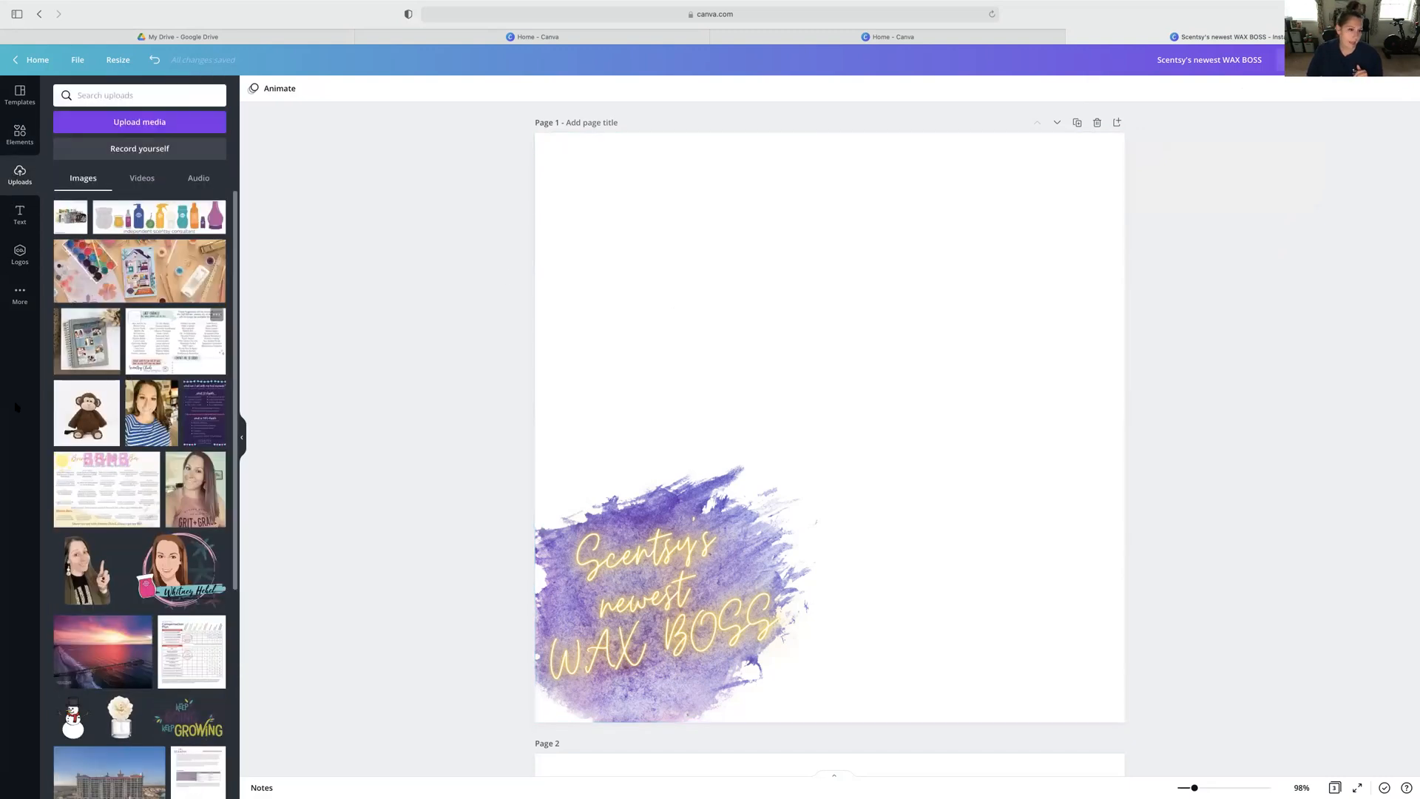
{"action": "scroll", "coordinate": [116, 398], "scroll_direction": "down", "scroll_amount": 15}
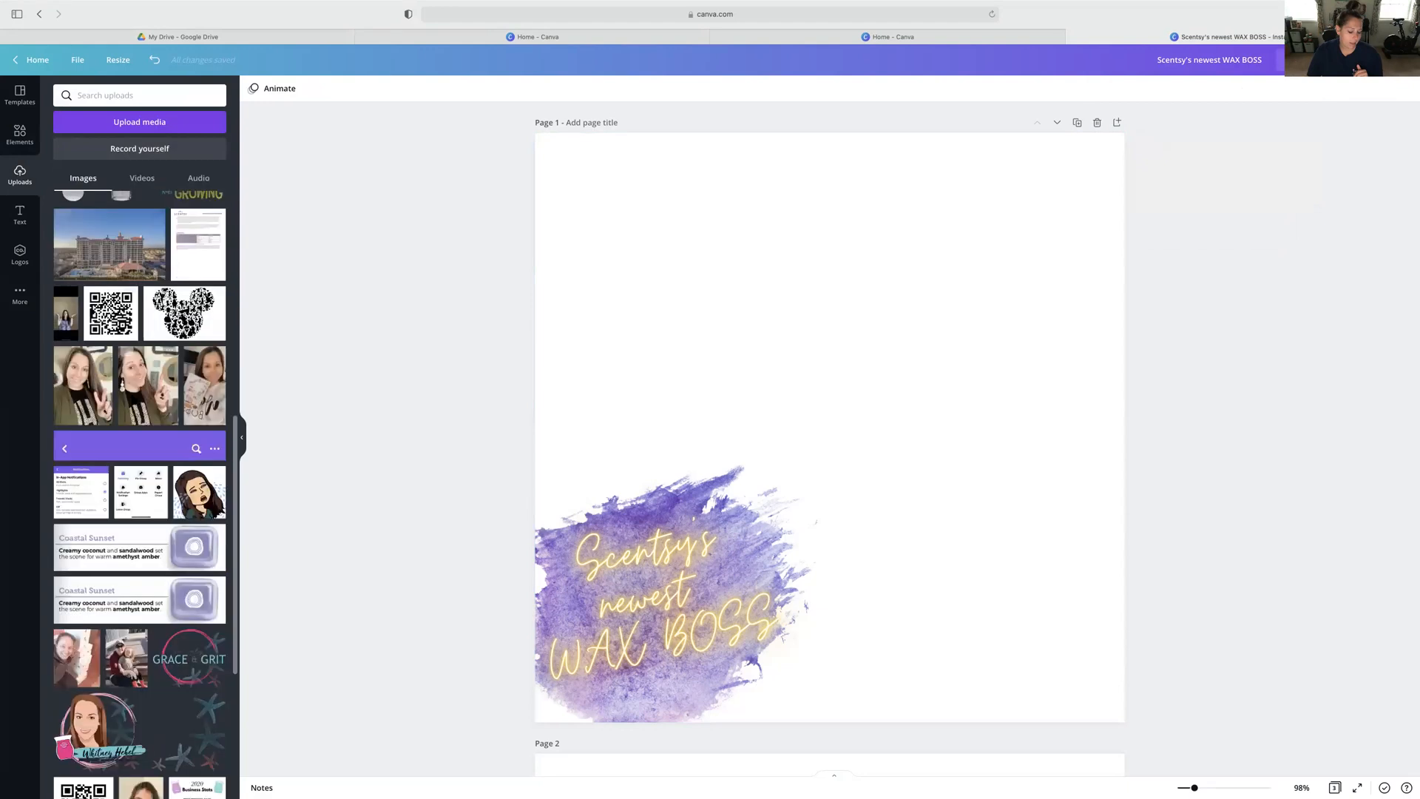
{"action": "scroll", "coordinate": [133, 401], "scroll_direction": "down", "scroll_amount": 6}
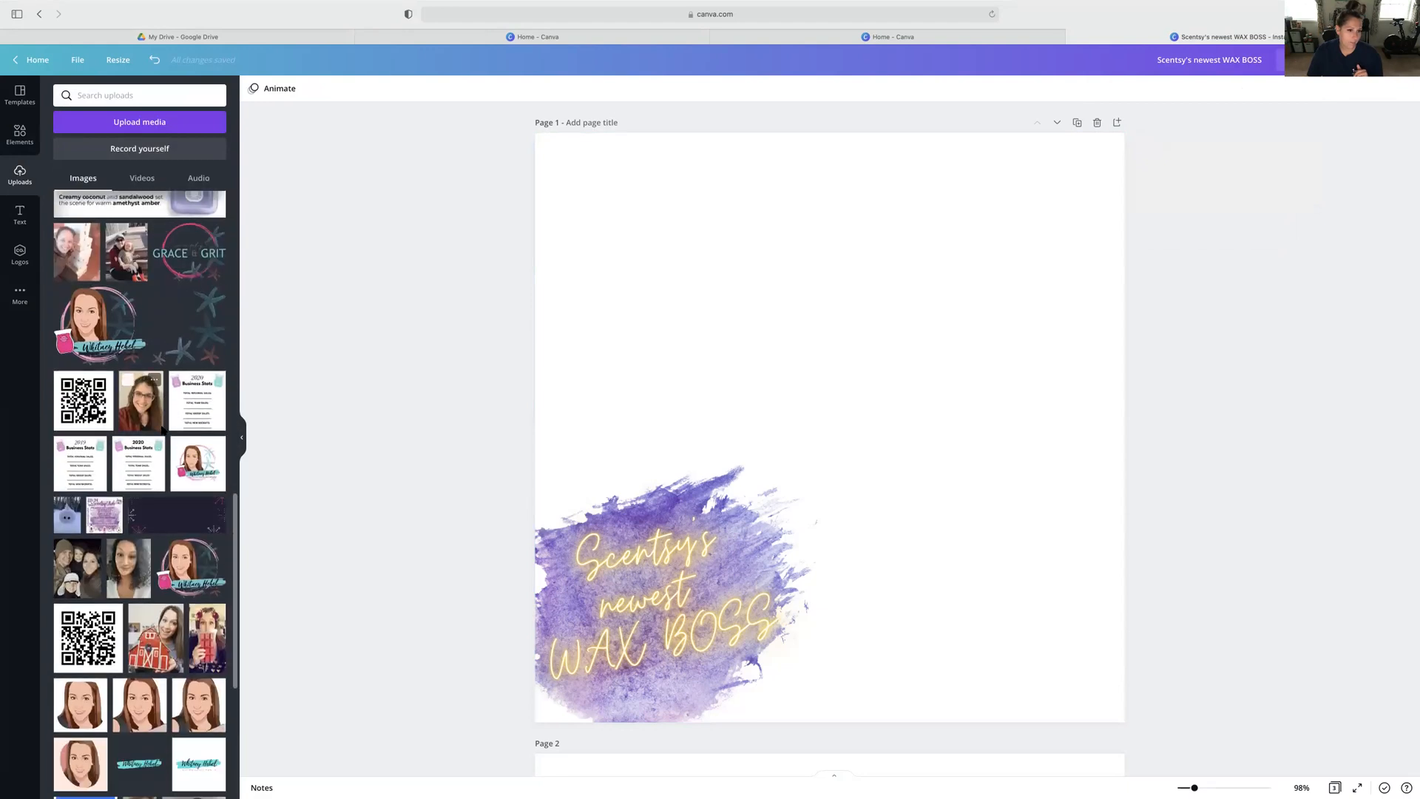
{"action": "left_click", "coordinate": [199, 255]}
{"action": "left_click_drag", "start_coordinate": [1046, 597], "coordinate": [811, 369]}
{"action": "left_click_drag", "start_coordinate": [670, 316], "coordinate": [1048, 200]}
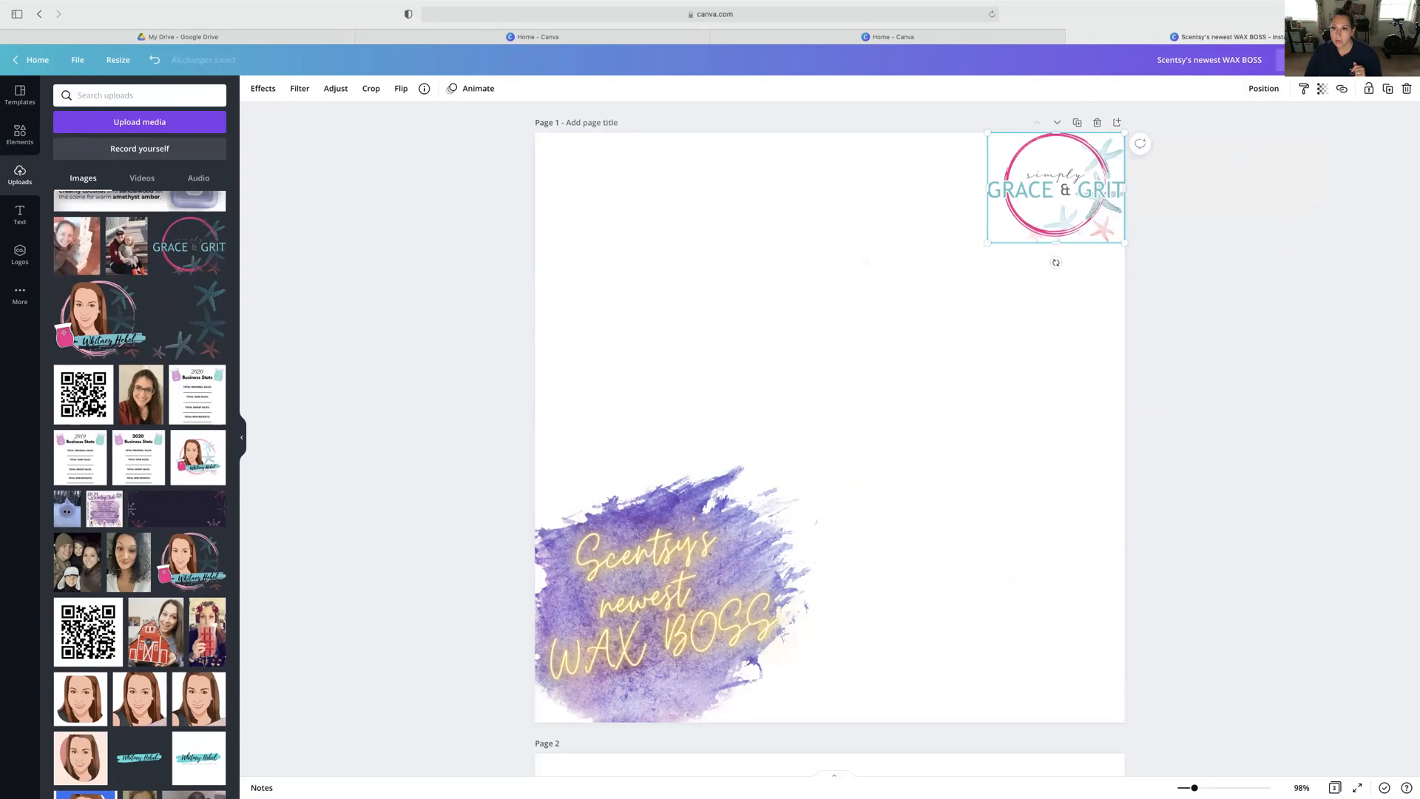
Check the design's template sharing link, and delete the "simply GRACE & GRIT" logo from page 1.
{"action": "left_click", "coordinate": [1296, 60]}
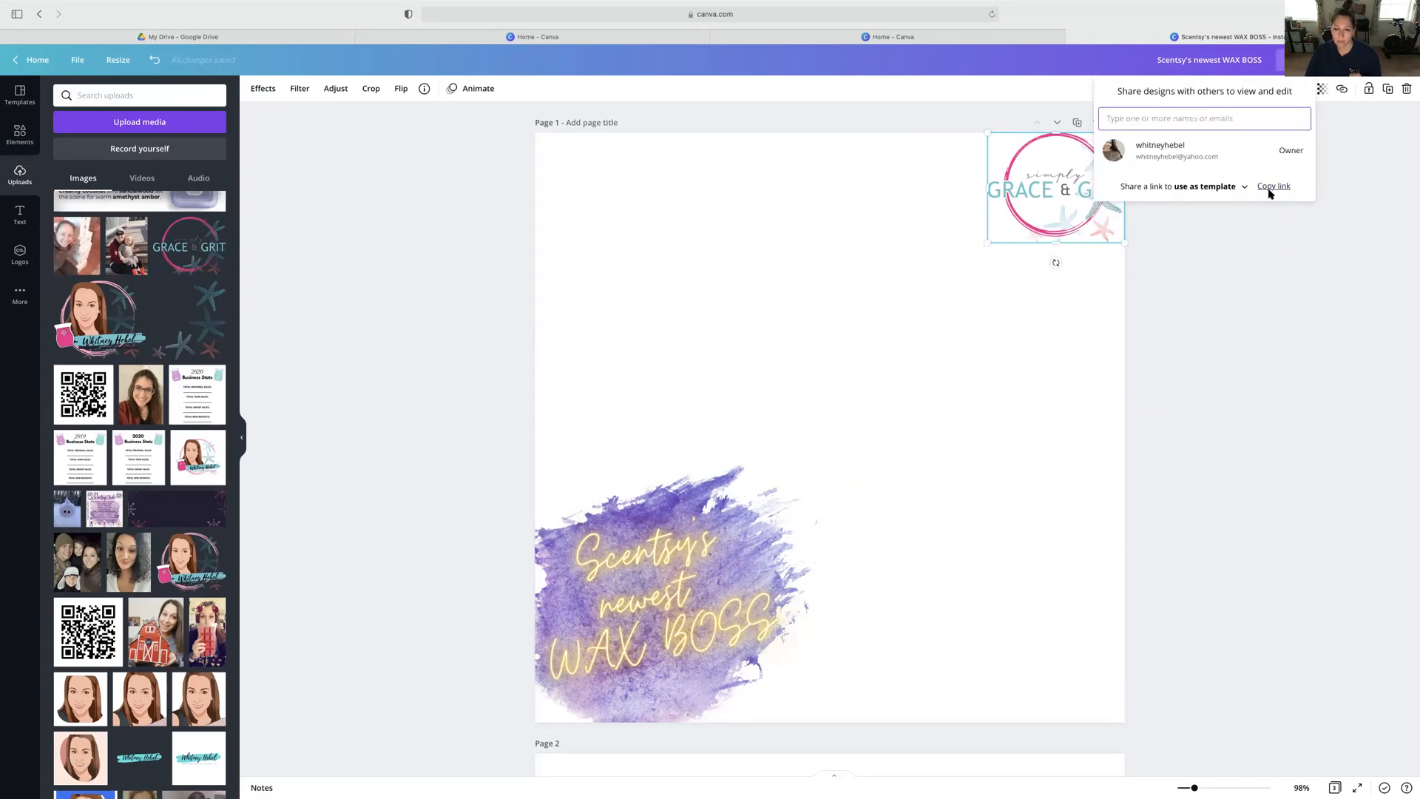
{"action": "left_click", "coordinate": [1252, 374]}
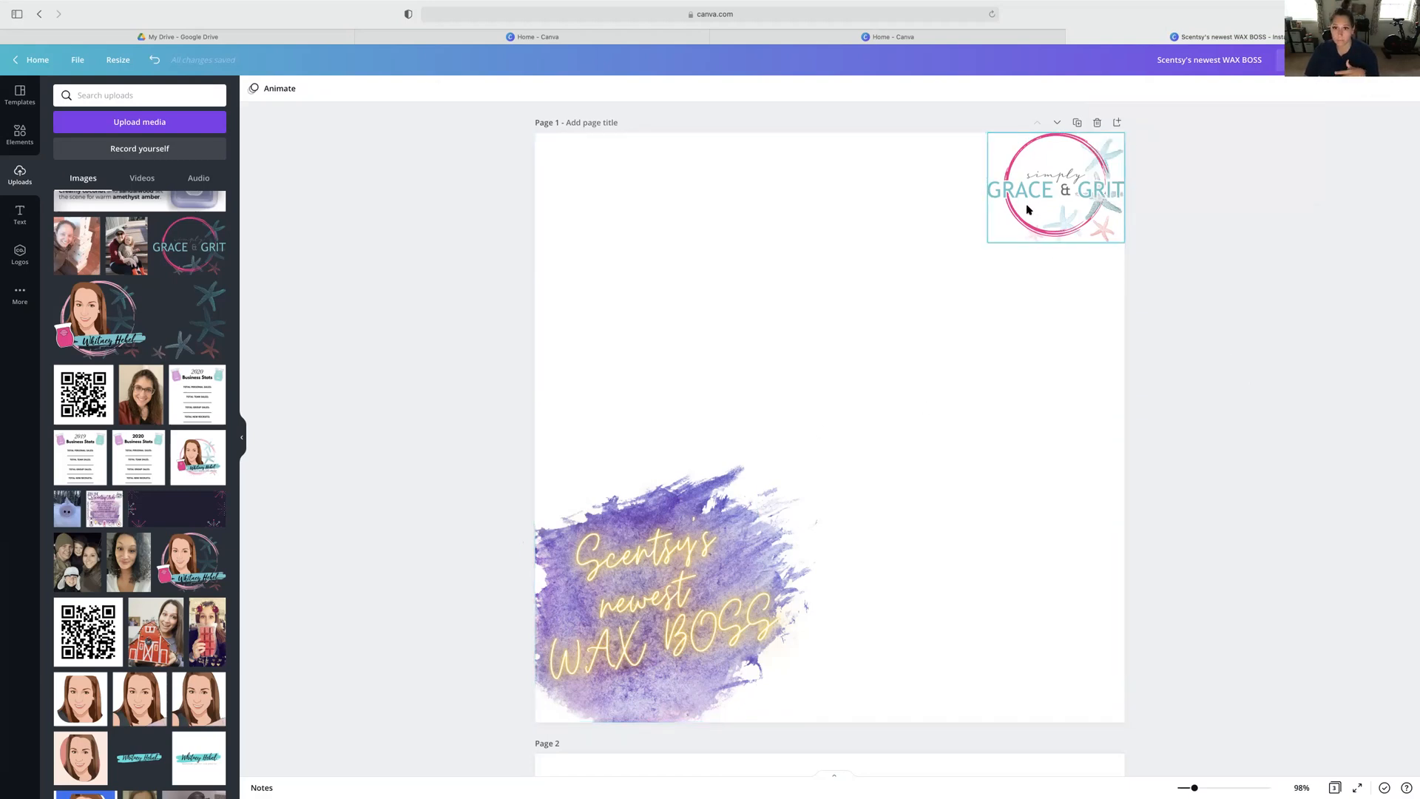
{"action": "left_click", "coordinate": [1039, 205]}
{"action": "key", "text": "Delete"}
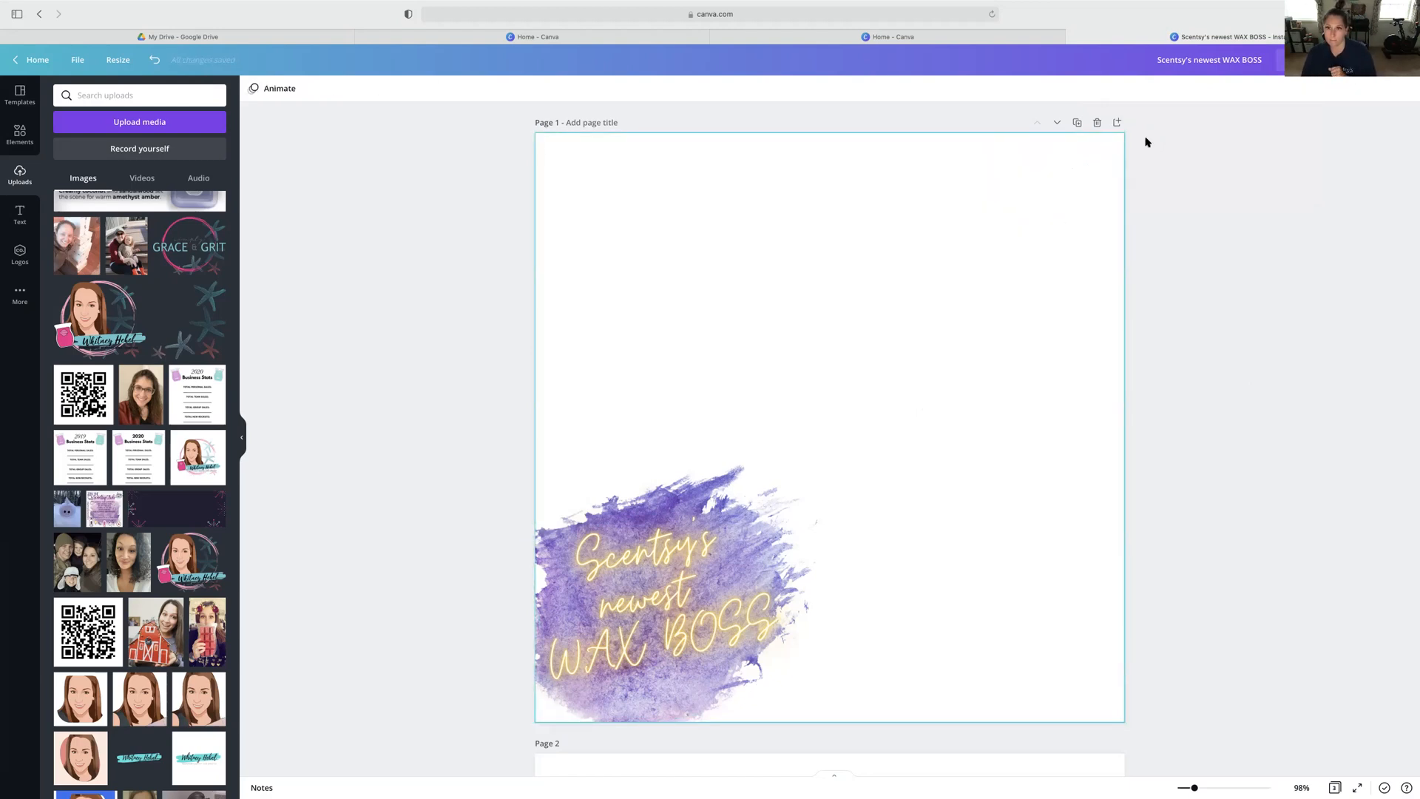
Examine the link permission choices available for sharing the design.
{"action": "left_click", "coordinate": [1301, 59]}
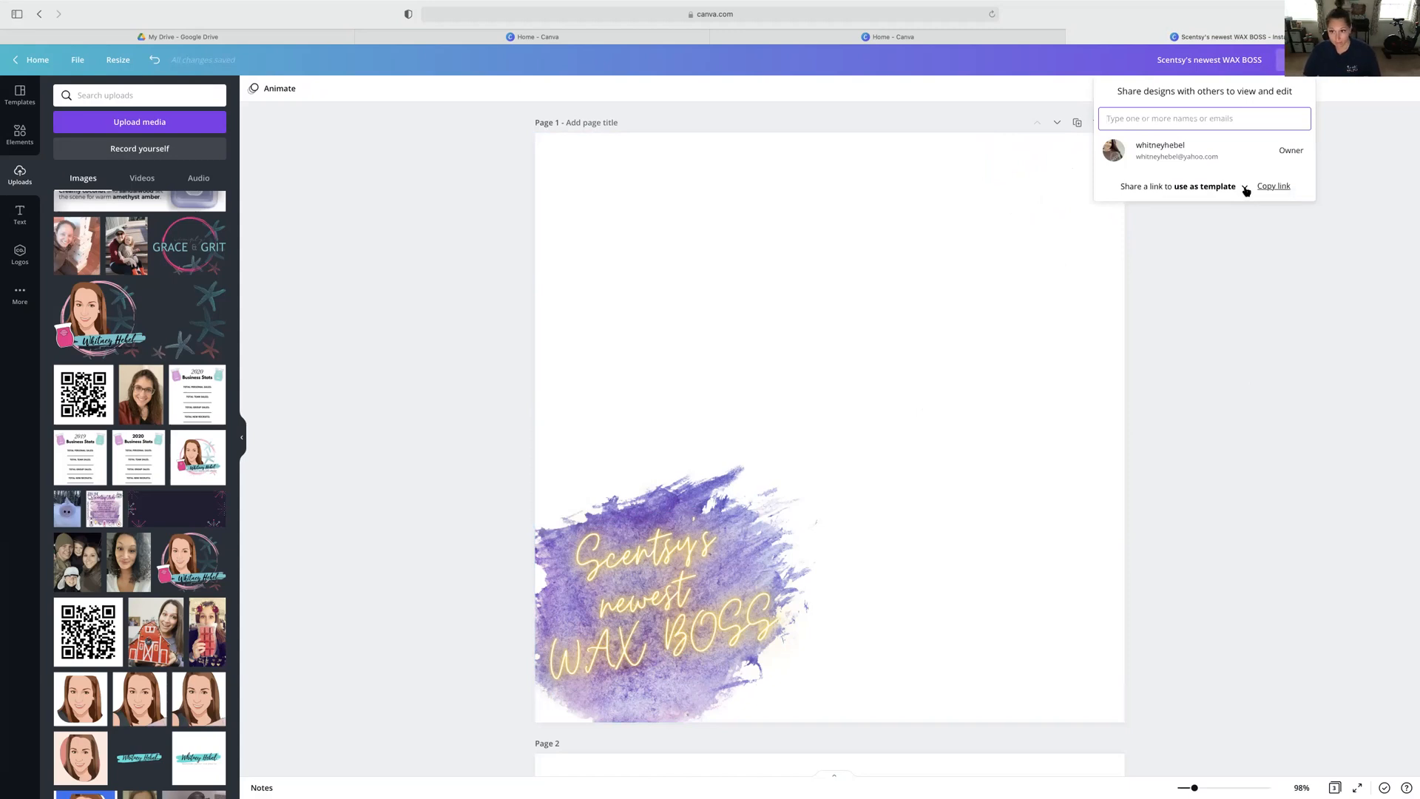
{"action": "left_click", "coordinate": [1244, 187]}
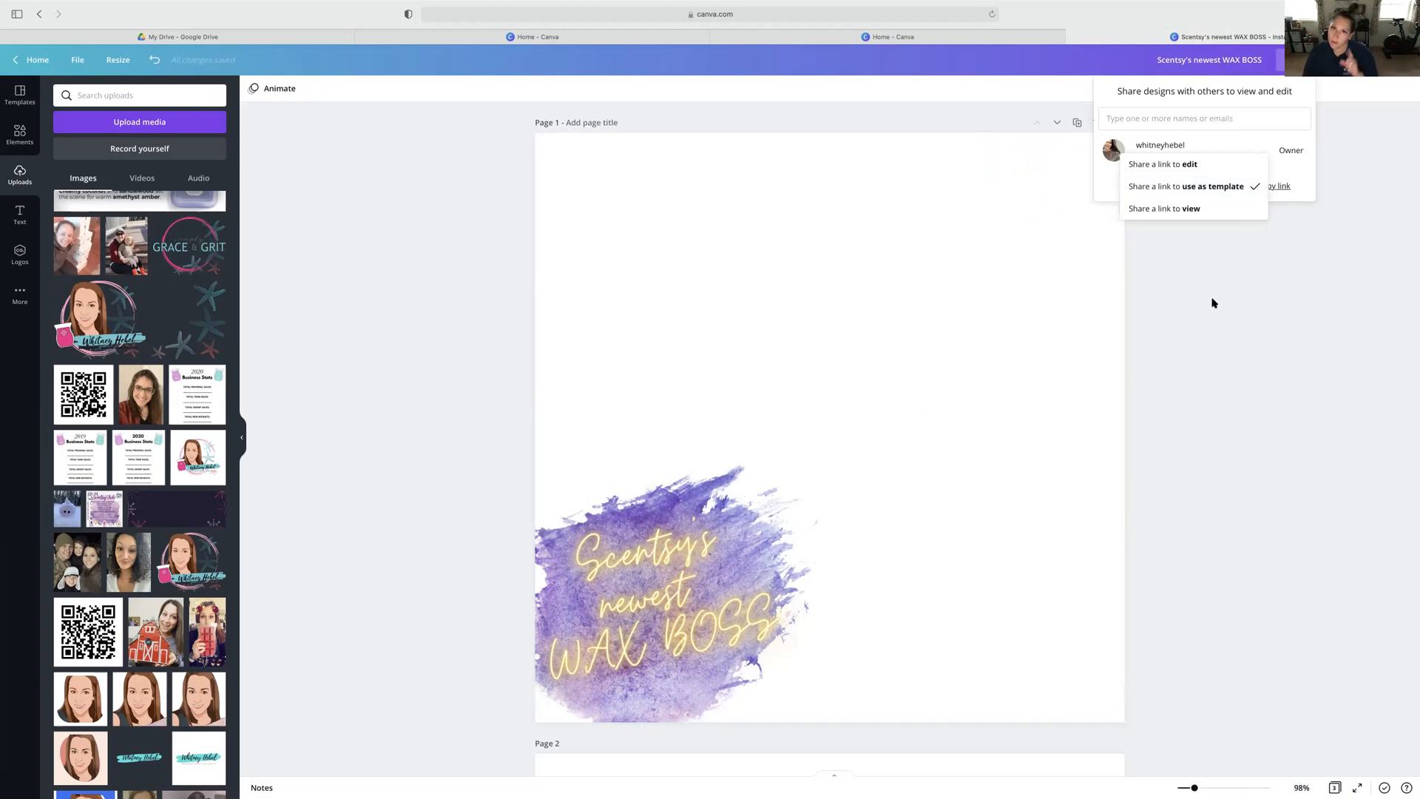
{"action": "mouse_move", "coordinate": [773, 11]}
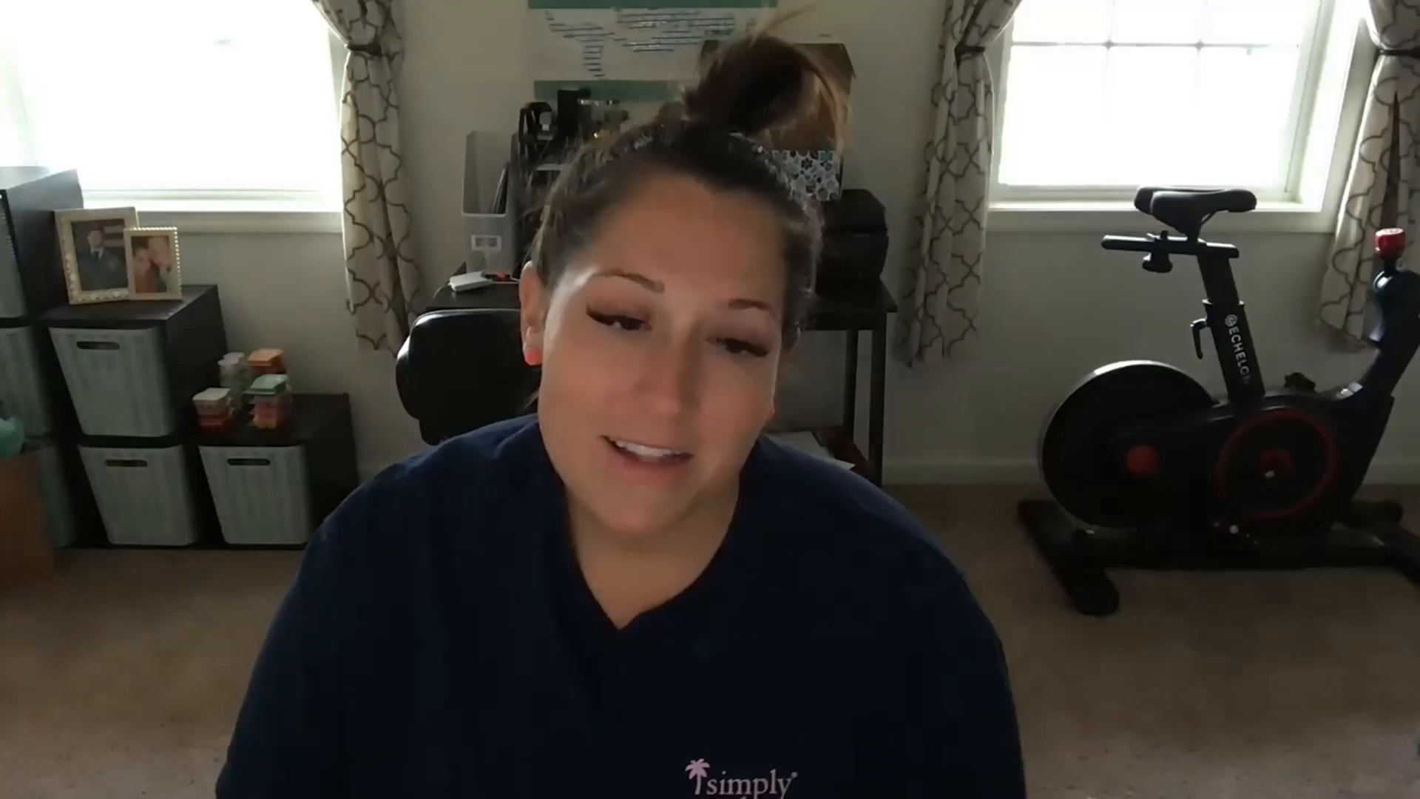